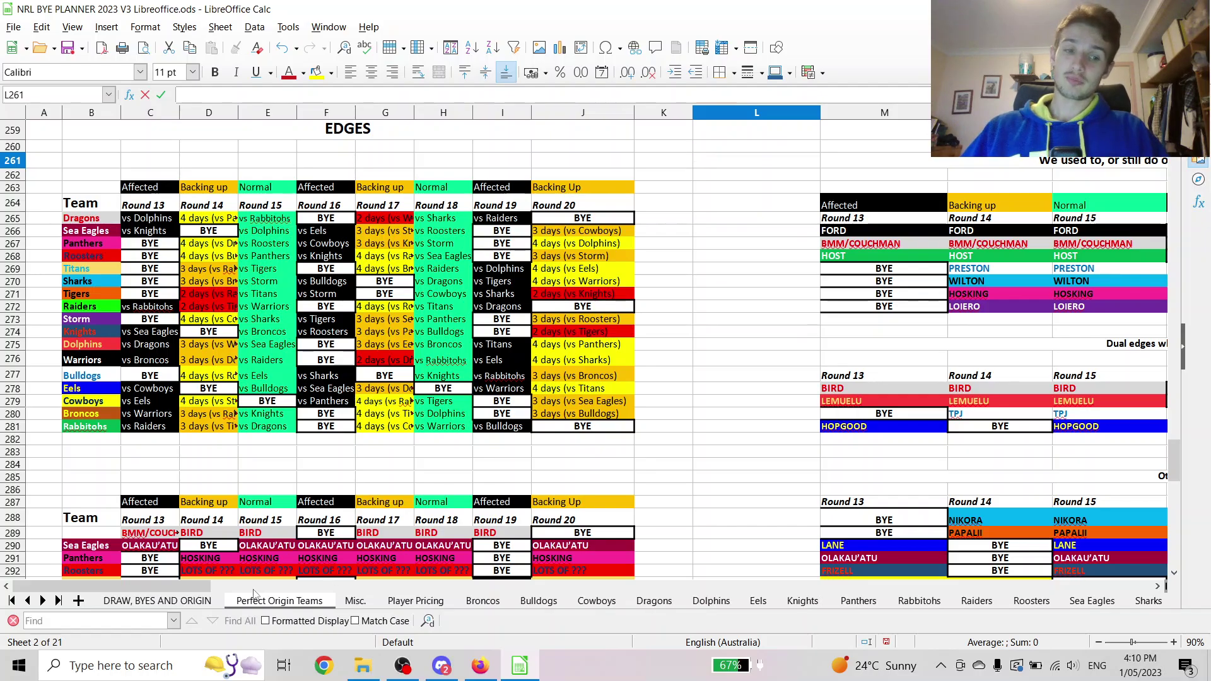
# - Look over the edges section and highlight the team-by-team edge options table for Rounds 13 to 20
pyautogui.scroll(-2, 196, 581)
pyautogui.moveTo(196, 580); pyautogui.dragTo(680, 495)
pyautogui.scroll(-3, 588, 400)
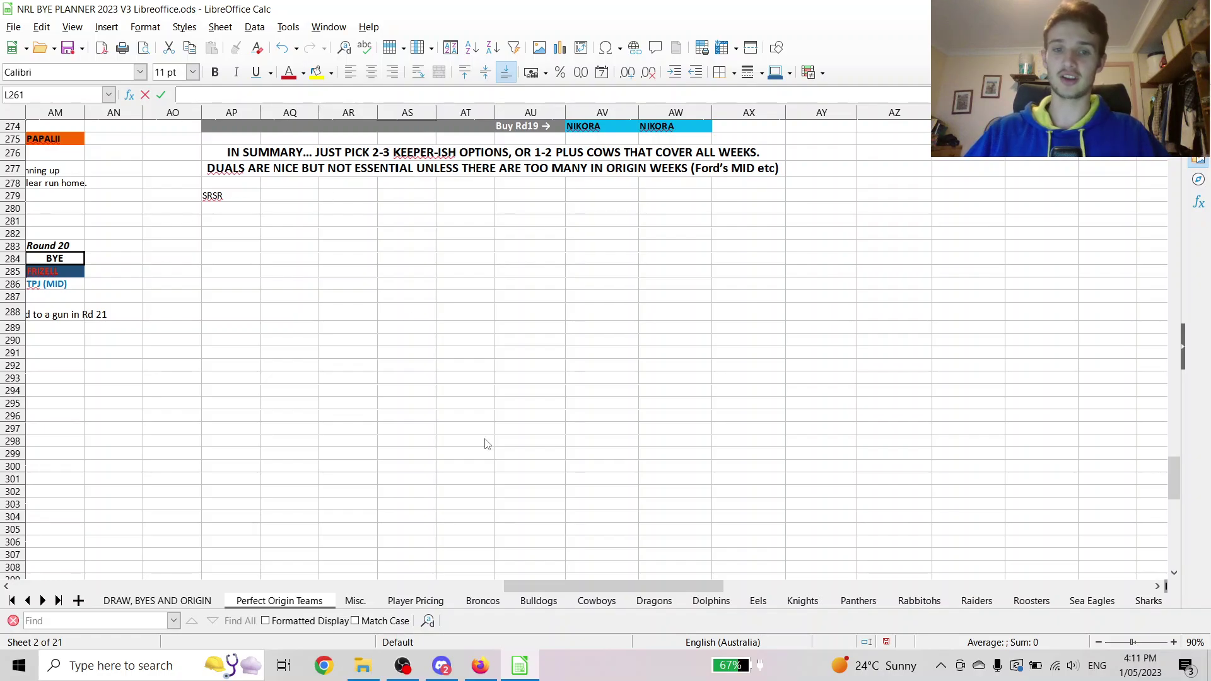
pyautogui.moveTo(563, 584); pyautogui.dragTo(39, 493)
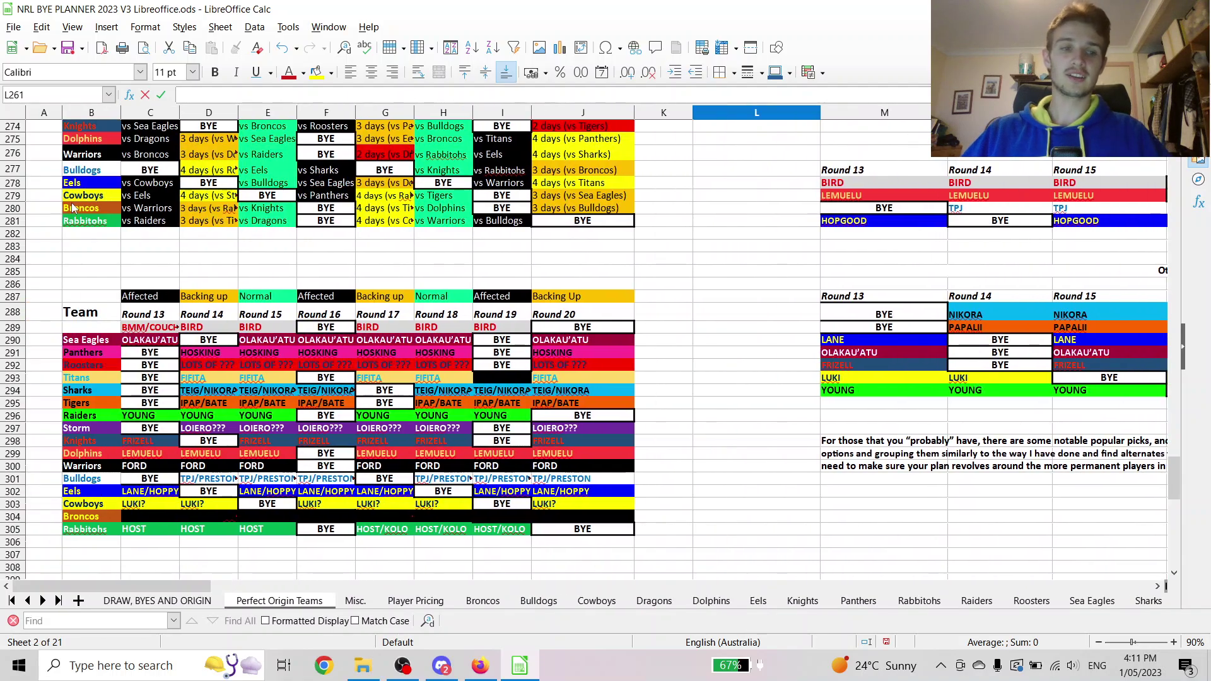
pyautogui.moveTo(44, 284); pyautogui.dragTo(592, 533)
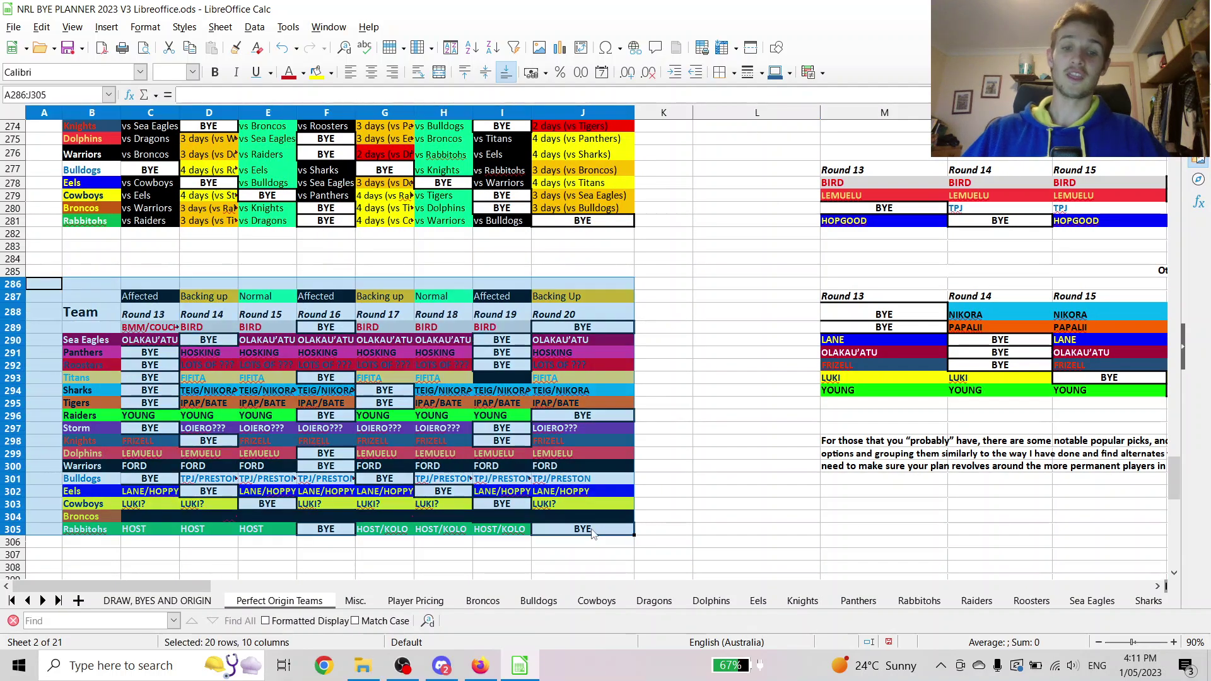
pyautogui.click(507, 231)
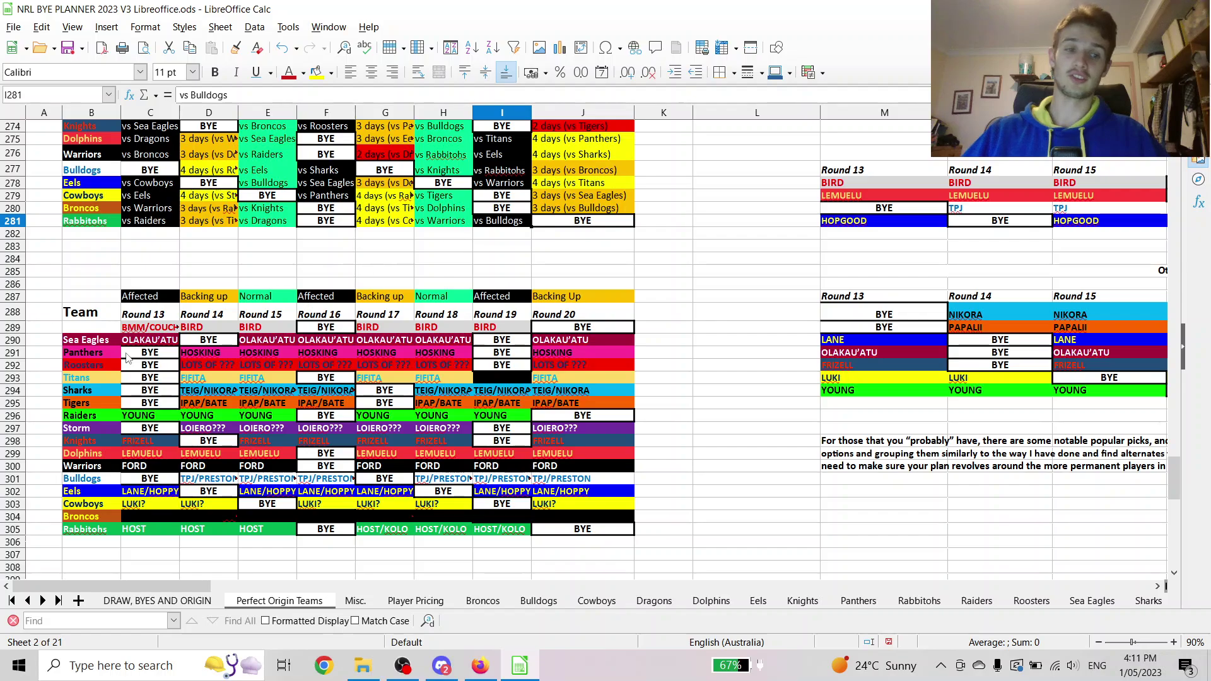
# - Examine the Roosters and Broncos rows in the team-by-team edge options table across the Origin rounds
pyautogui.click(183, 368)
pyautogui.moveTo(182, 369); pyautogui.dragTo(571, 369)
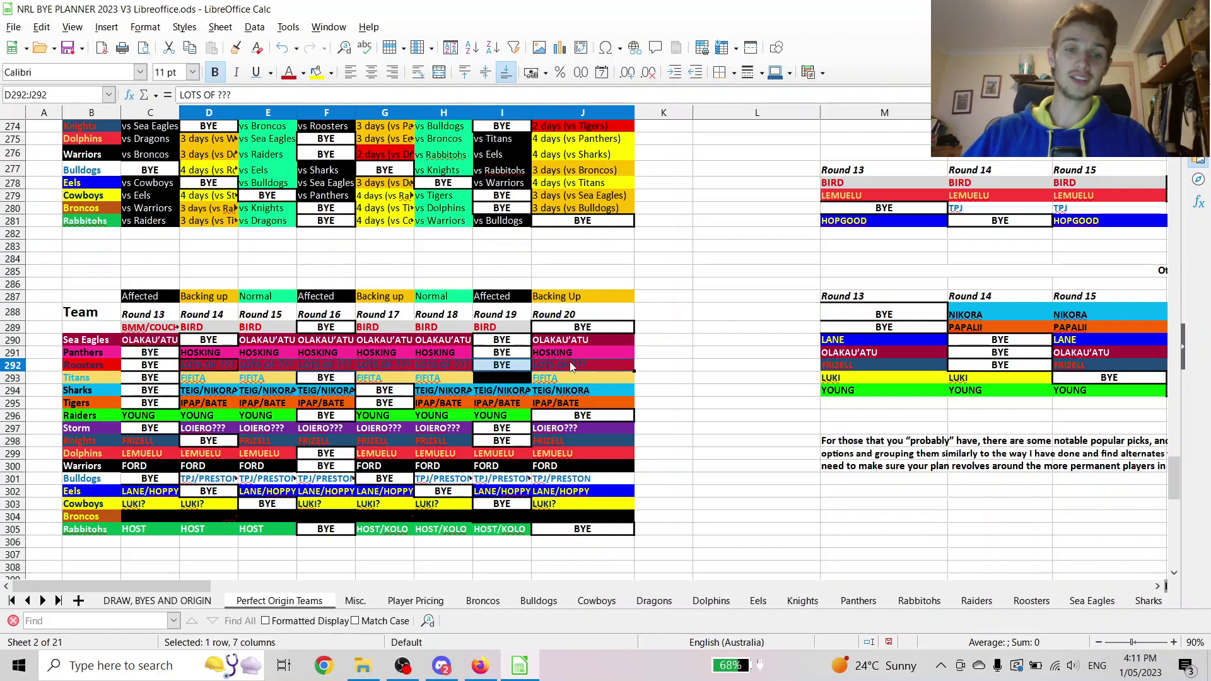
pyautogui.click(211, 271)
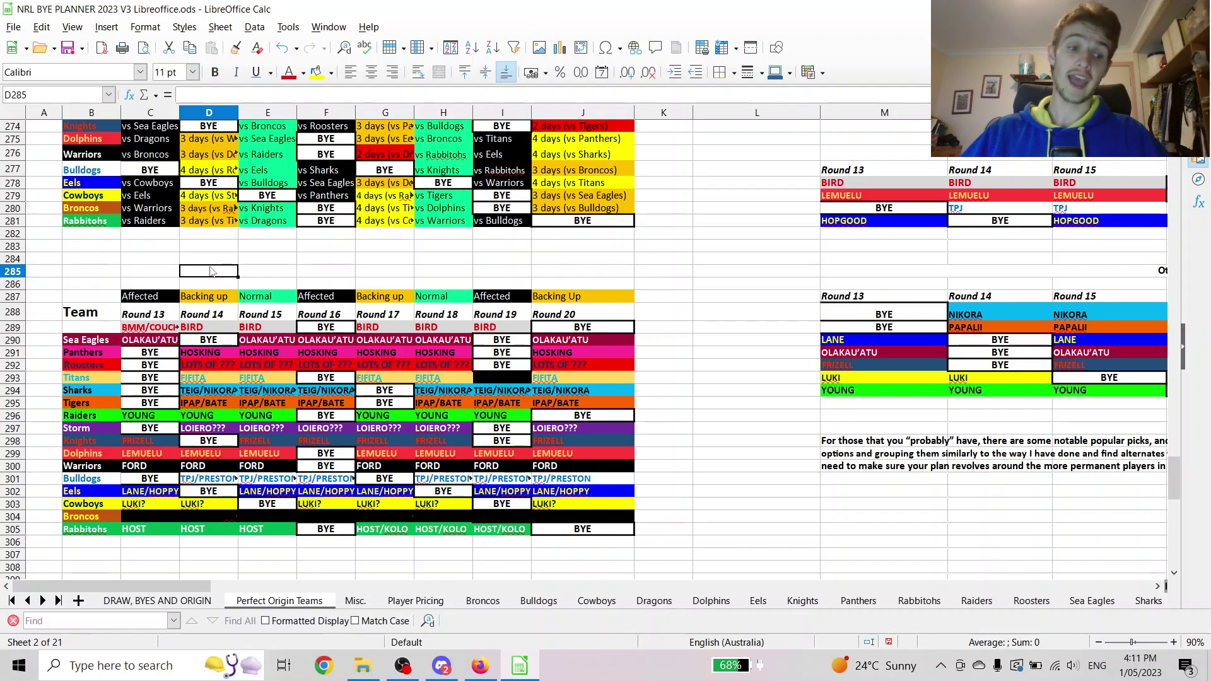
pyautogui.click(202, 369)
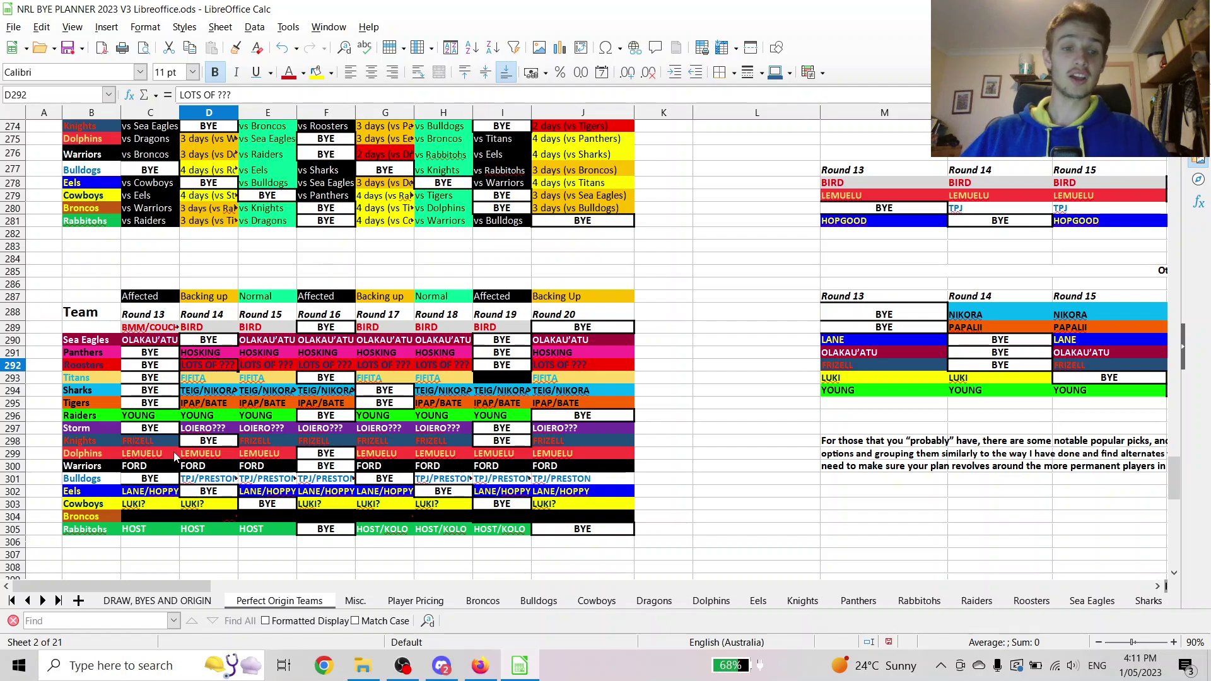
pyautogui.moveTo(153, 519); pyautogui.dragTo(547, 526)
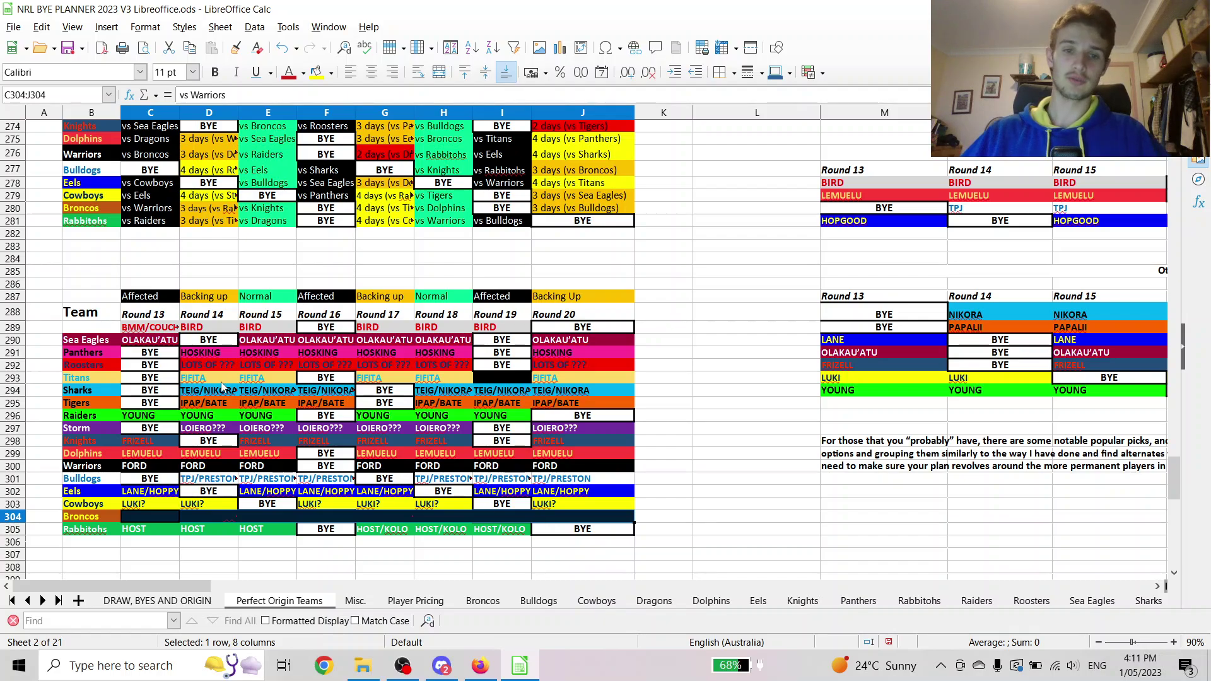
# - Find the table of edges you probably have and highlight it from Round 13 to Round 20
pyautogui.moveTo(151, 586); pyautogui.dragTo(279, 570)
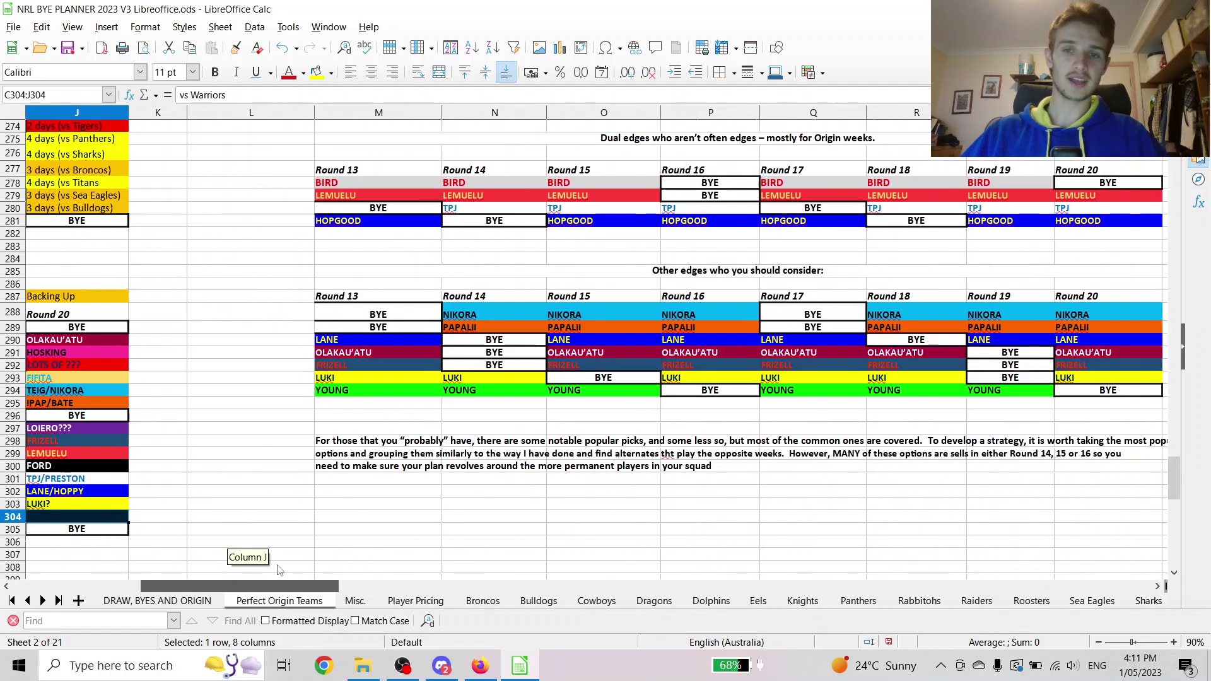
pyautogui.scroll(5, 279, 570)
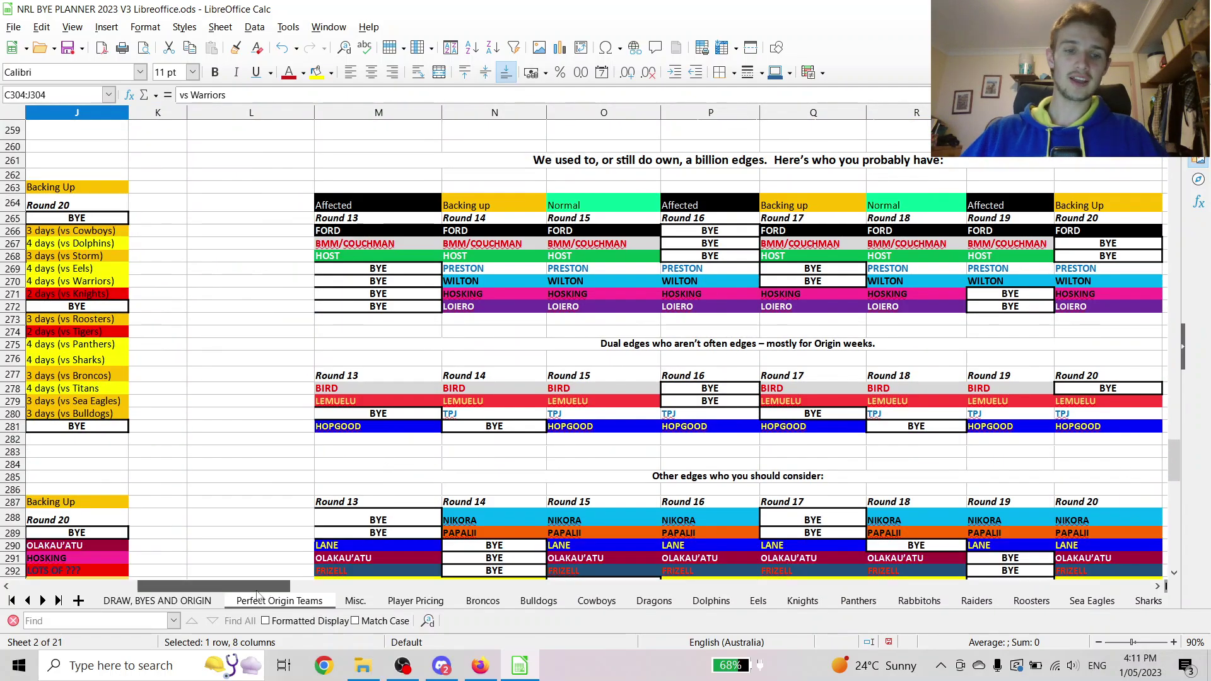
pyautogui.hscroll(2, 257, 593)
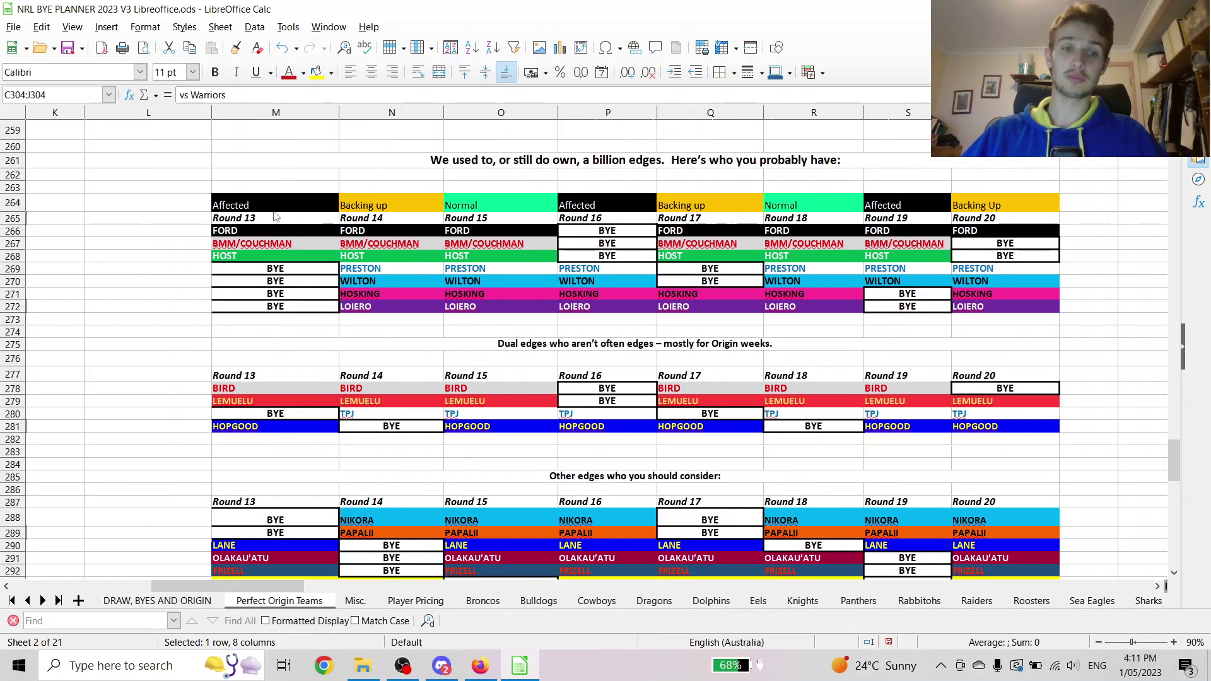
pyautogui.moveTo(274, 216); pyautogui.dragTo(992, 307)
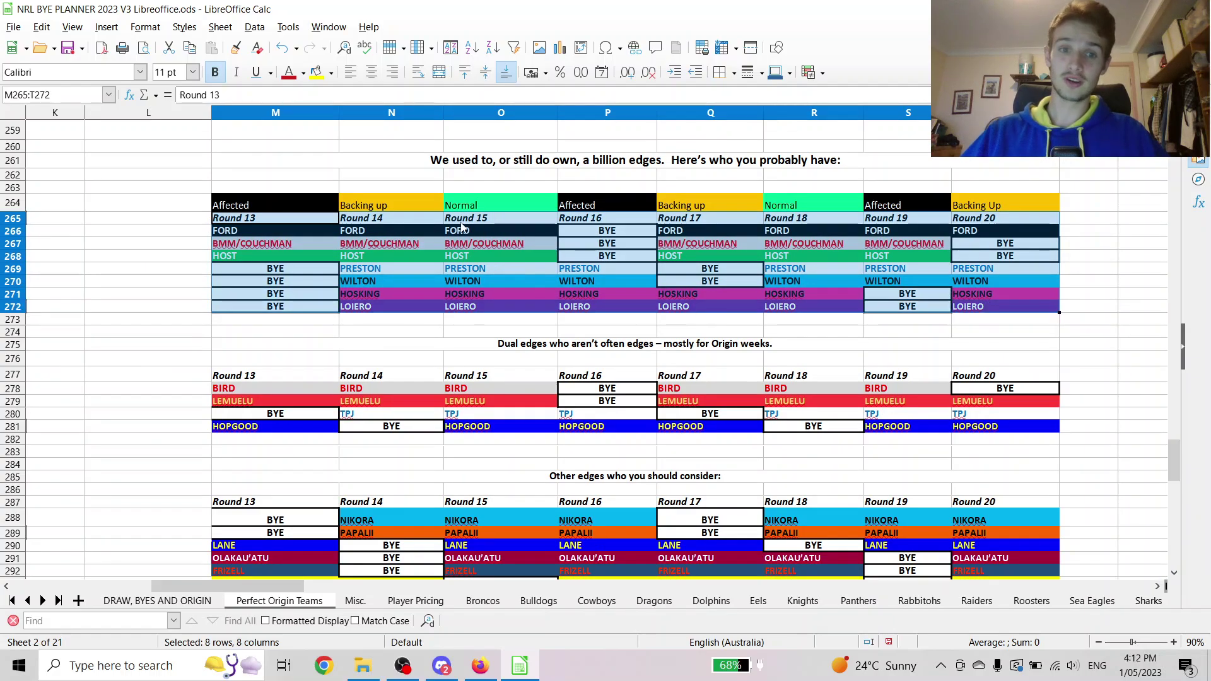
# - Check the Ford, BMM/Couchman and Host rows for Rounds 13 to 15 in the table of commonly owned edges
pyautogui.click(411, 231)
pyautogui.click(407, 282)
pyautogui.click(407, 232)
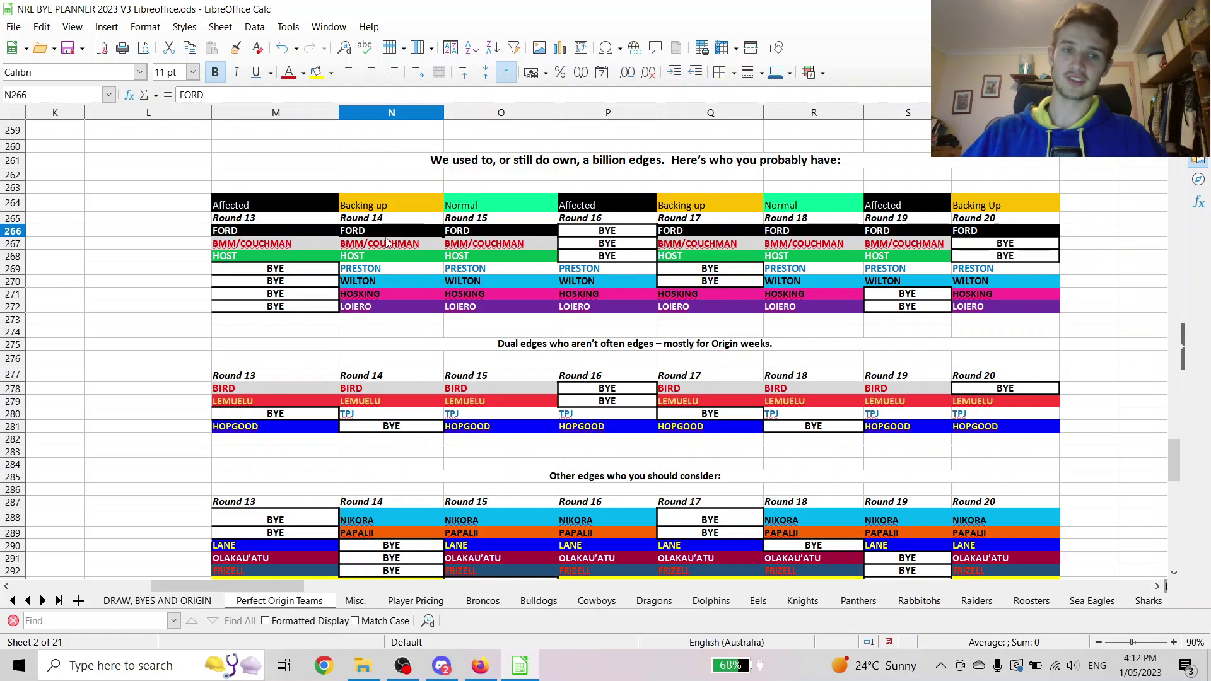
pyautogui.moveTo(295, 233); pyautogui.dragTo(519, 234)
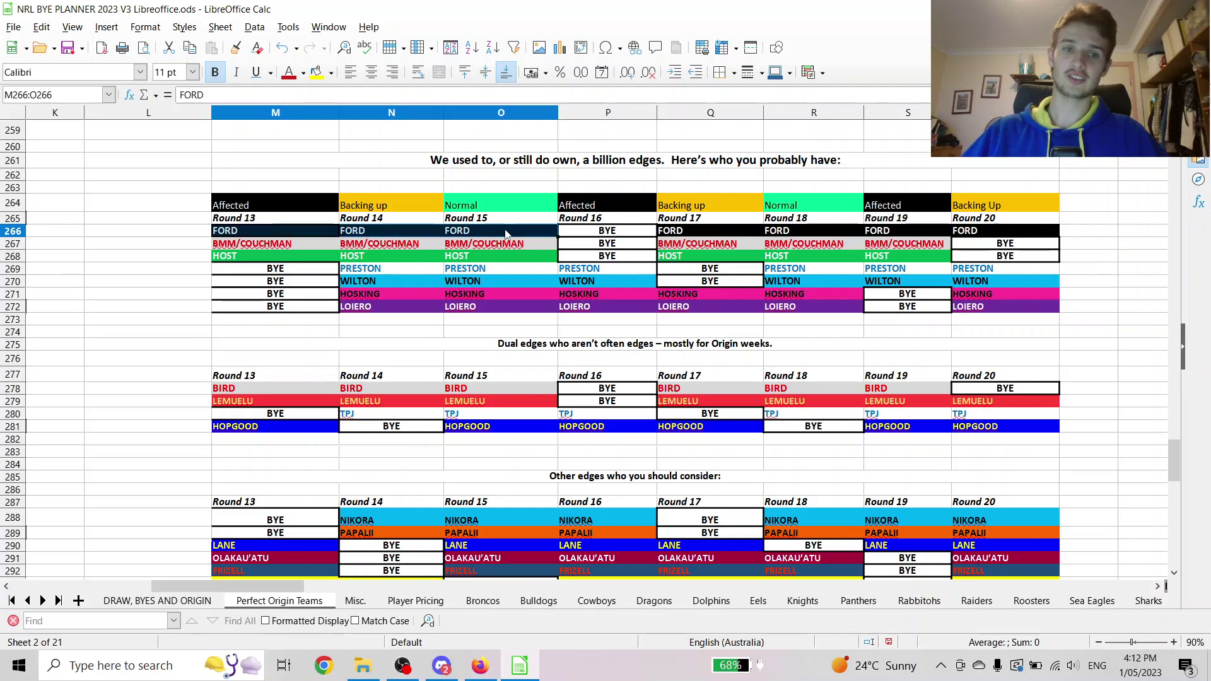
pyautogui.click(278, 235)
pyautogui.click(271, 247)
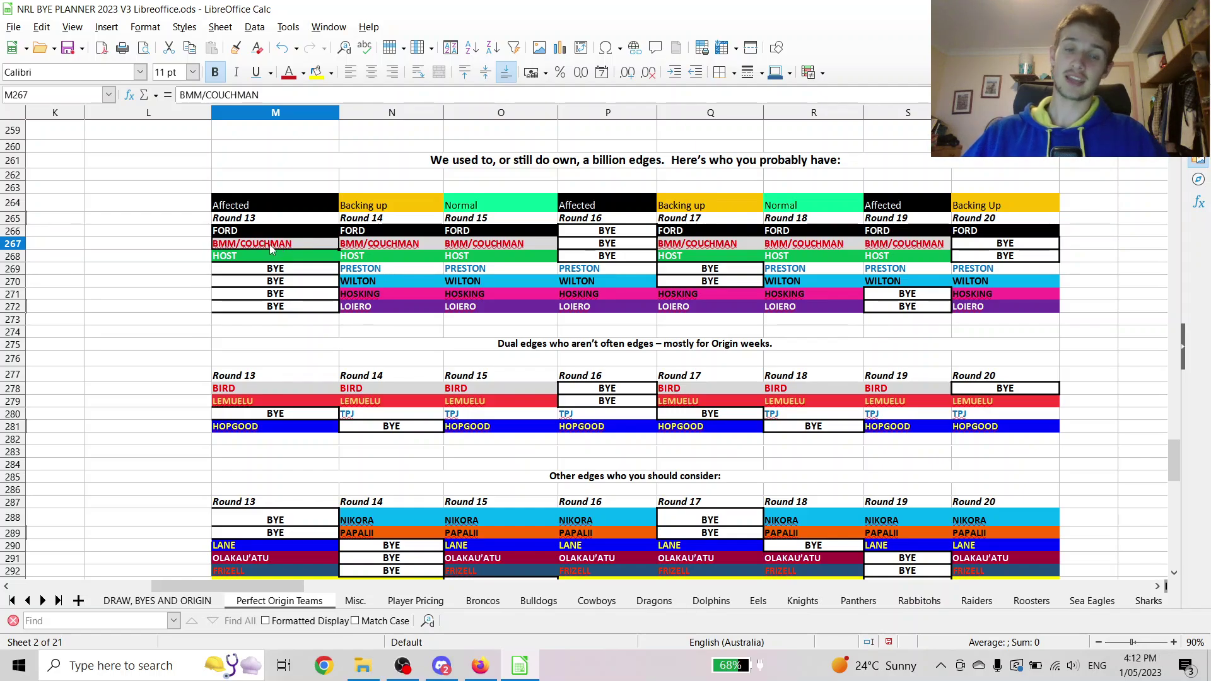
pyautogui.click(268, 257)
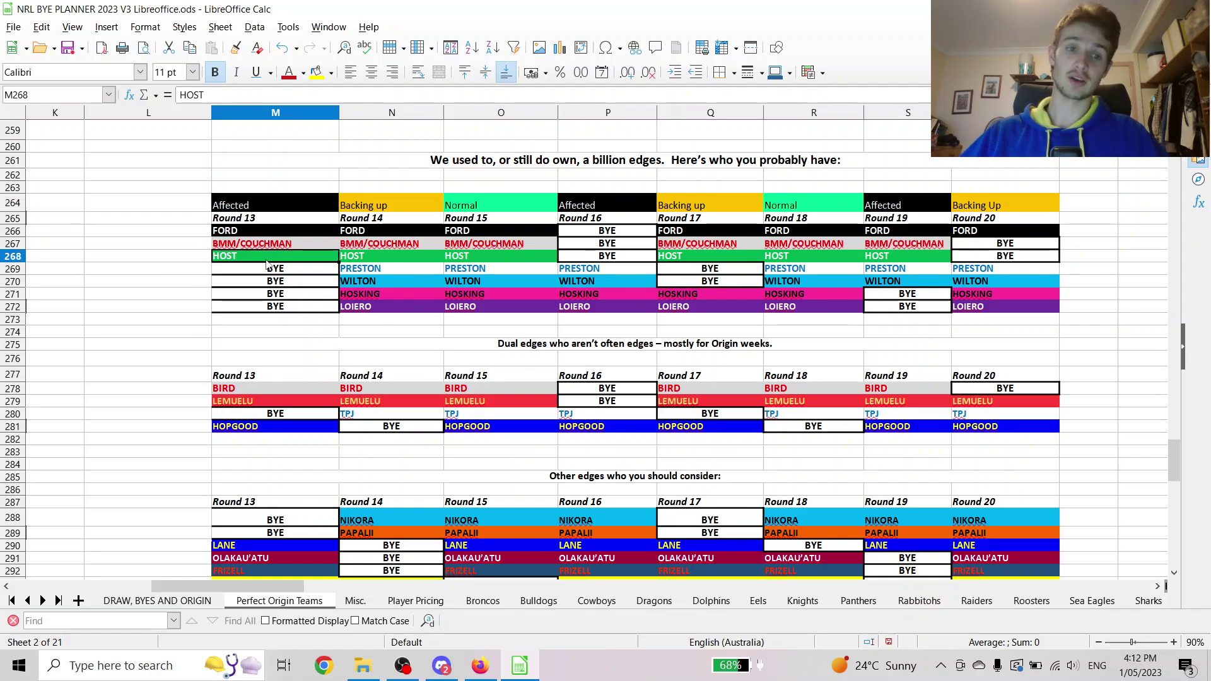
pyautogui.moveTo(266, 263); pyautogui.dragTo(473, 258)
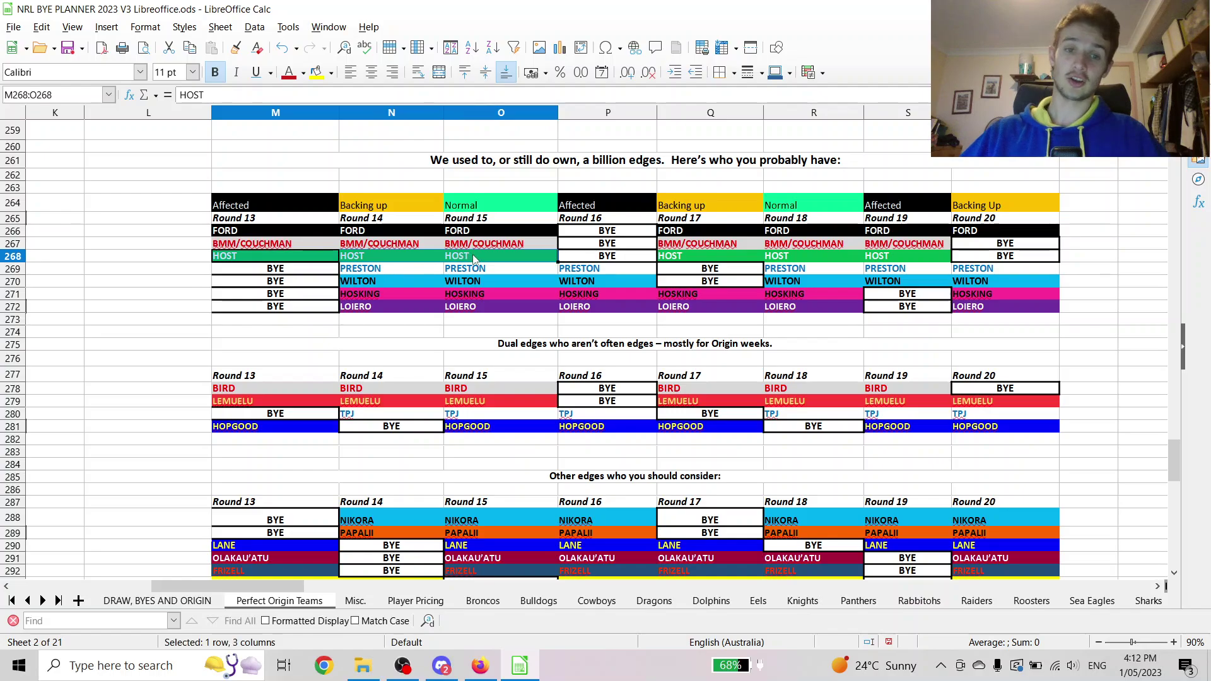
# - Compare the Round 13 byes of the Preston, Wilton, Hosking and Loiero rows with their Round 16 availability
pyautogui.click(333, 272)
pyautogui.moveTo(333, 276); pyautogui.dragTo(309, 306)
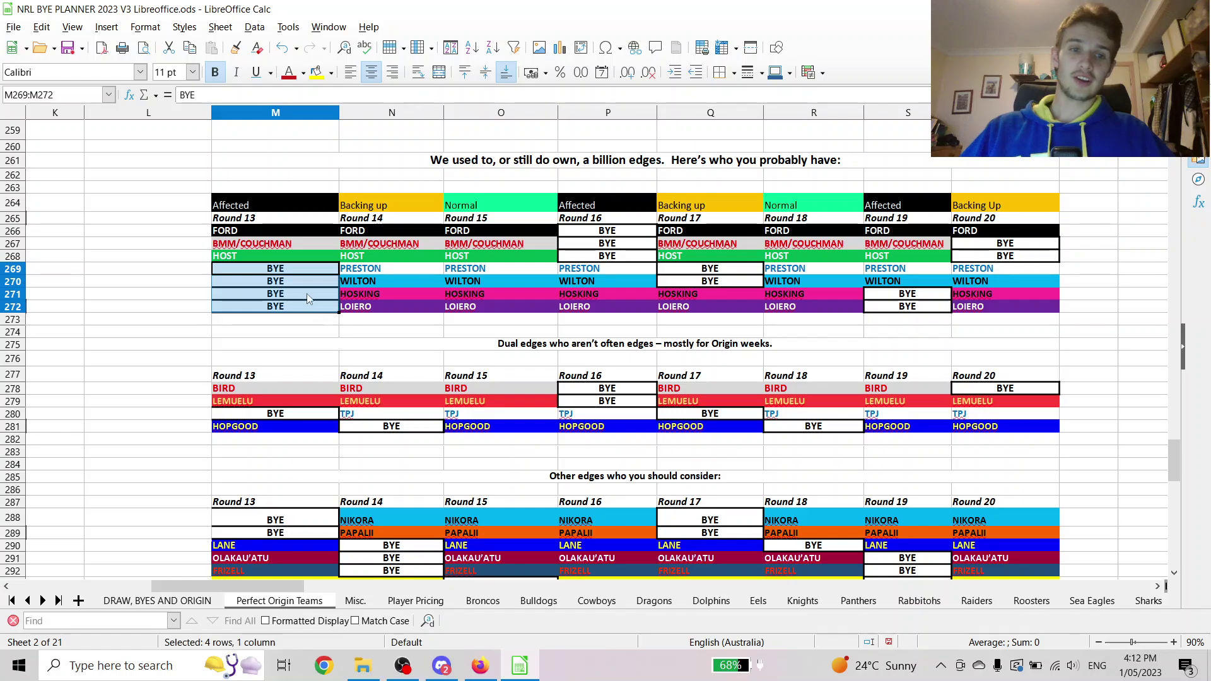
pyautogui.click(303, 274)
pyautogui.click(484, 273)
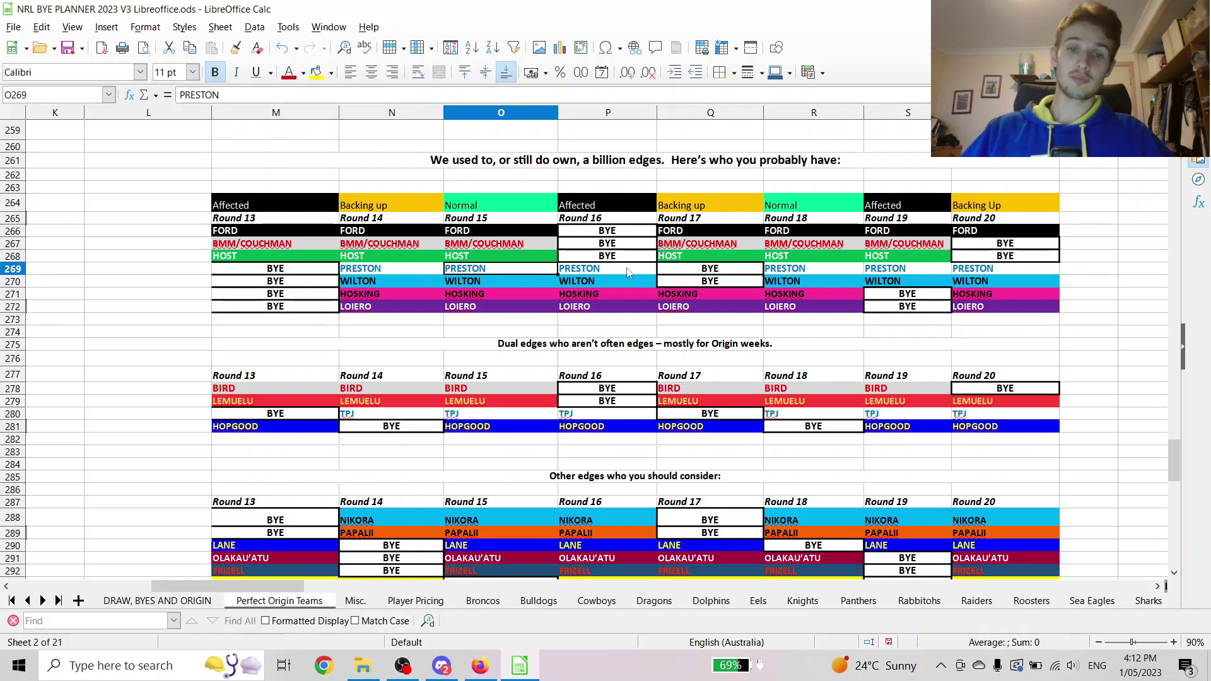
pyautogui.click(605, 272)
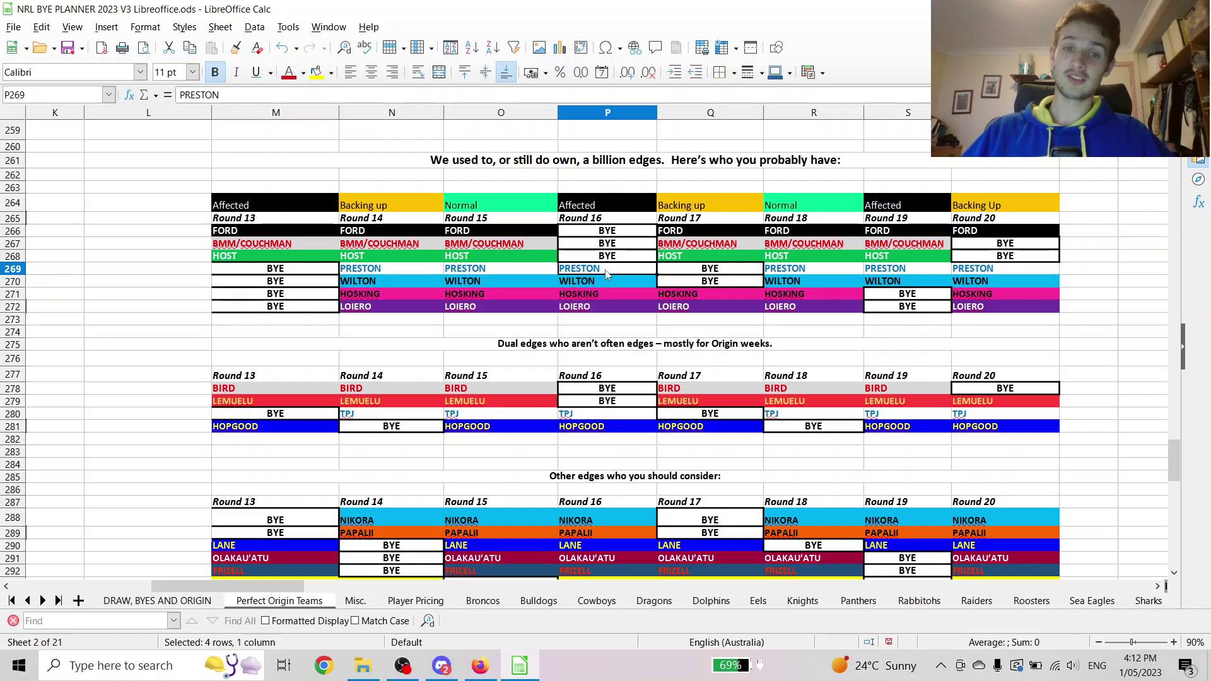
pyautogui.click(598, 281)
pyautogui.moveTo(603, 271); pyautogui.dragTo(601, 299)
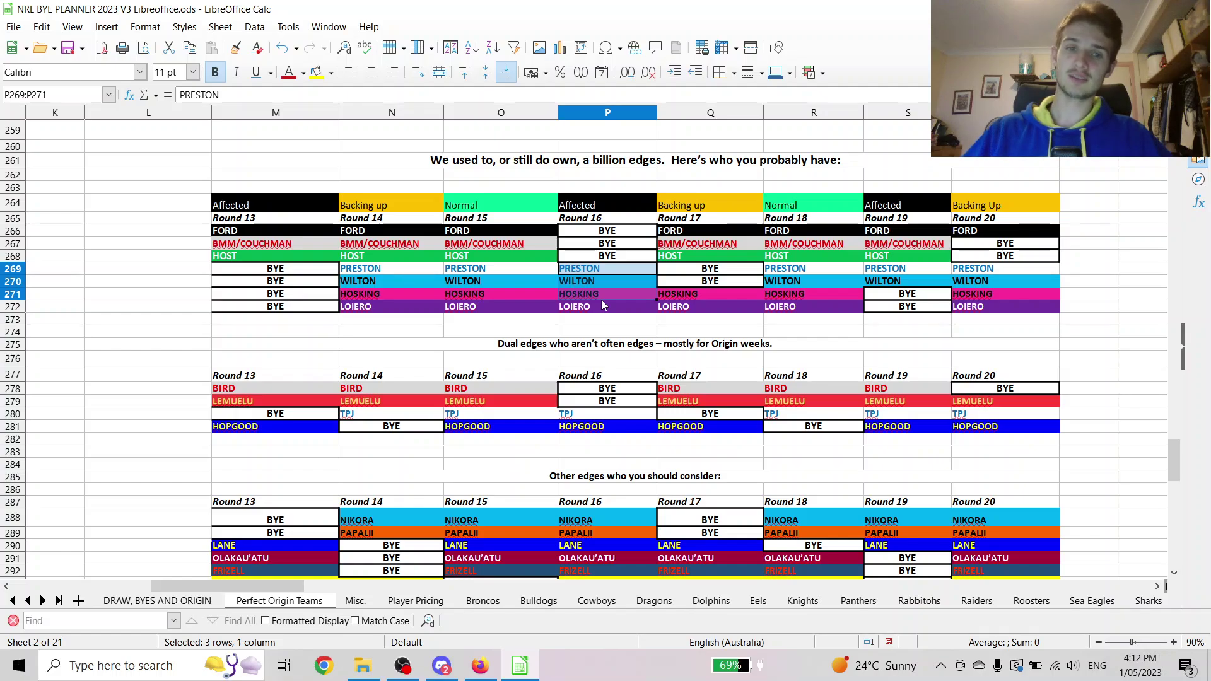
# - Examine the Round 13 and Round 19 byes among the lower four edges, highlighting the full Wilton and Hosking rows
pyautogui.moveTo(292, 273); pyautogui.dragTo(290, 309)
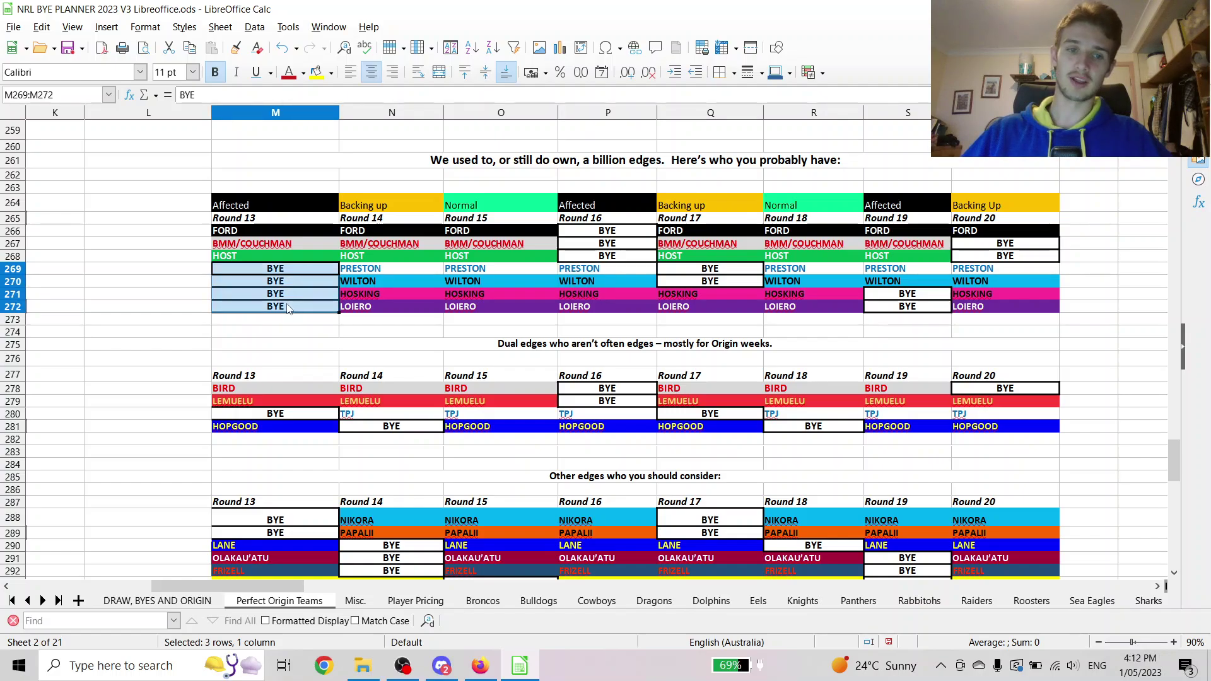
pyautogui.moveTo(893, 284); pyautogui.dragTo(898, 307)
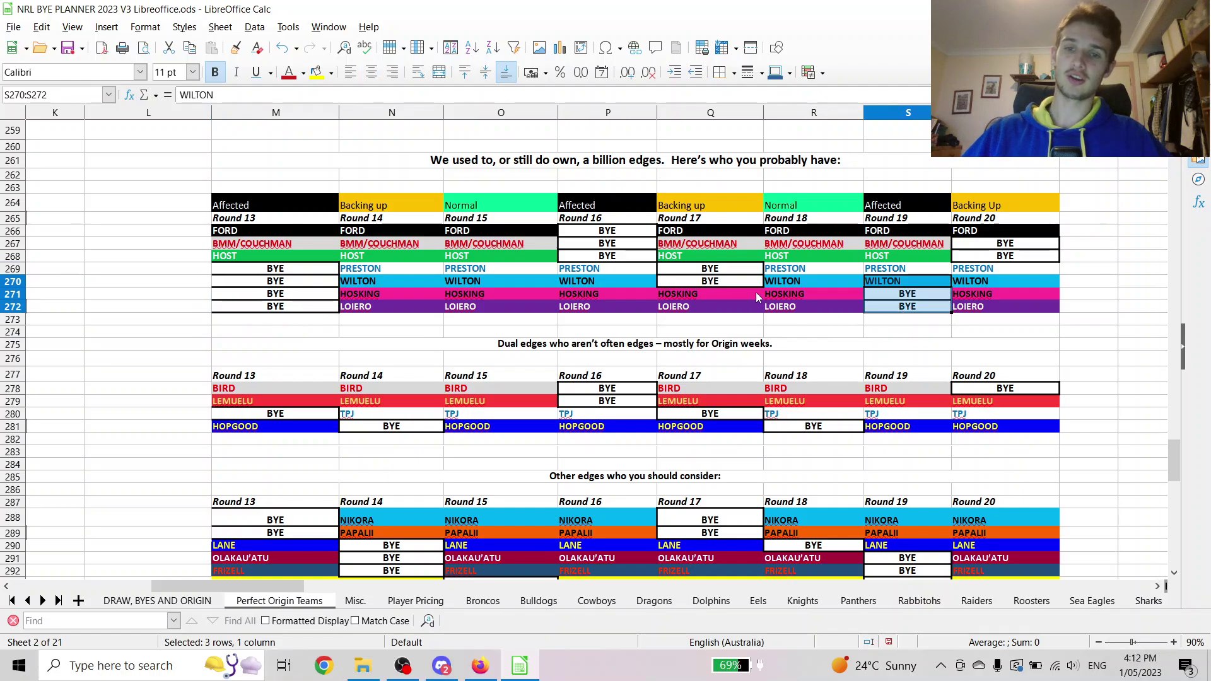
pyautogui.click(773, 296)
pyautogui.click(903, 294)
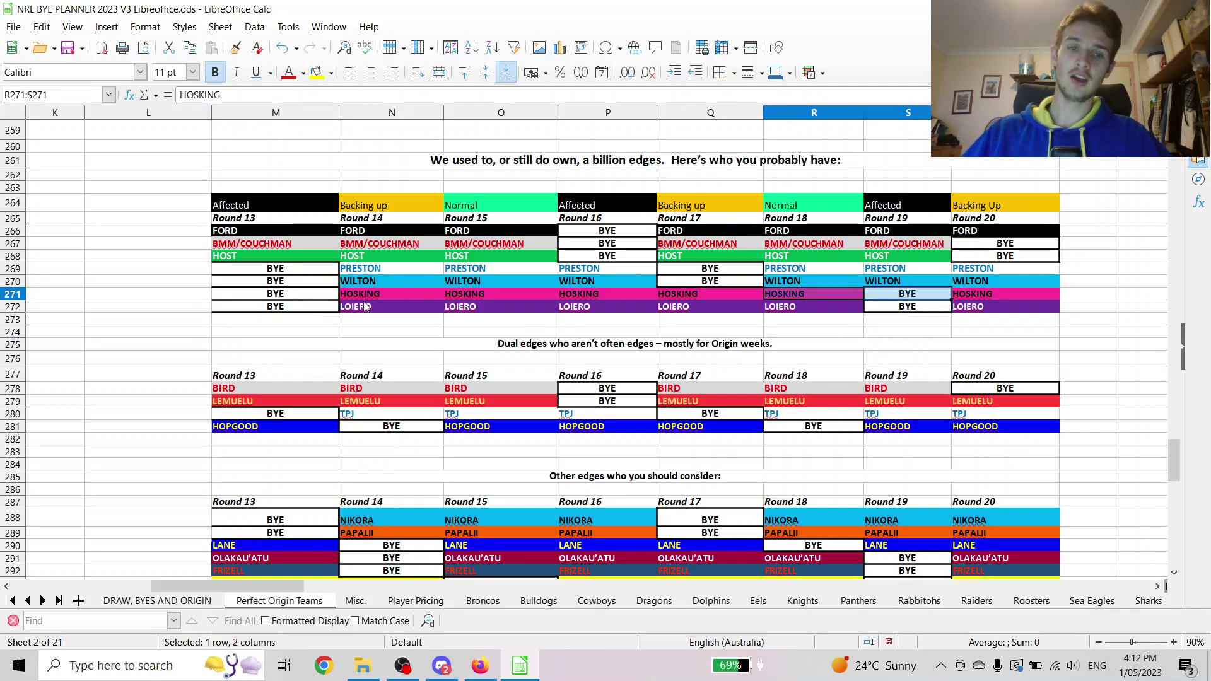
pyautogui.click(297, 300)
pyautogui.moveTo(297, 296); pyautogui.dragTo(1009, 281)
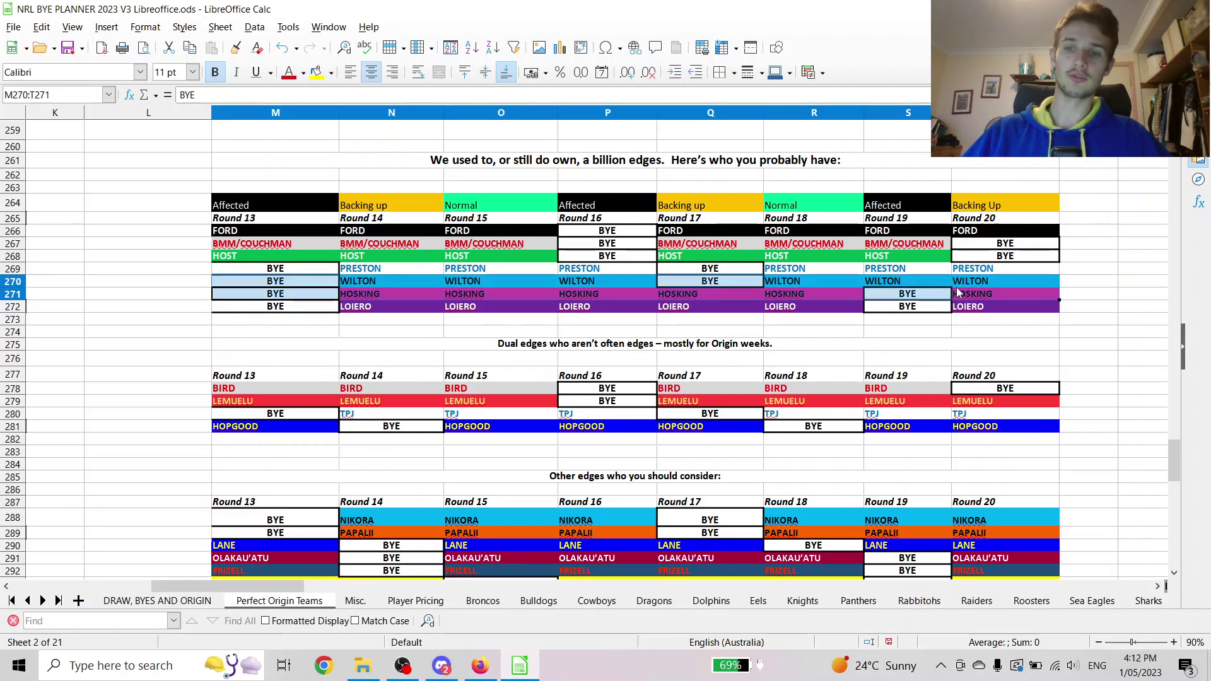
# - Review the dual edges table for Origin weeks, highlighting the Bird and Lemuelu rows from Round 13 to Round 20
pyautogui.click(498, 346)
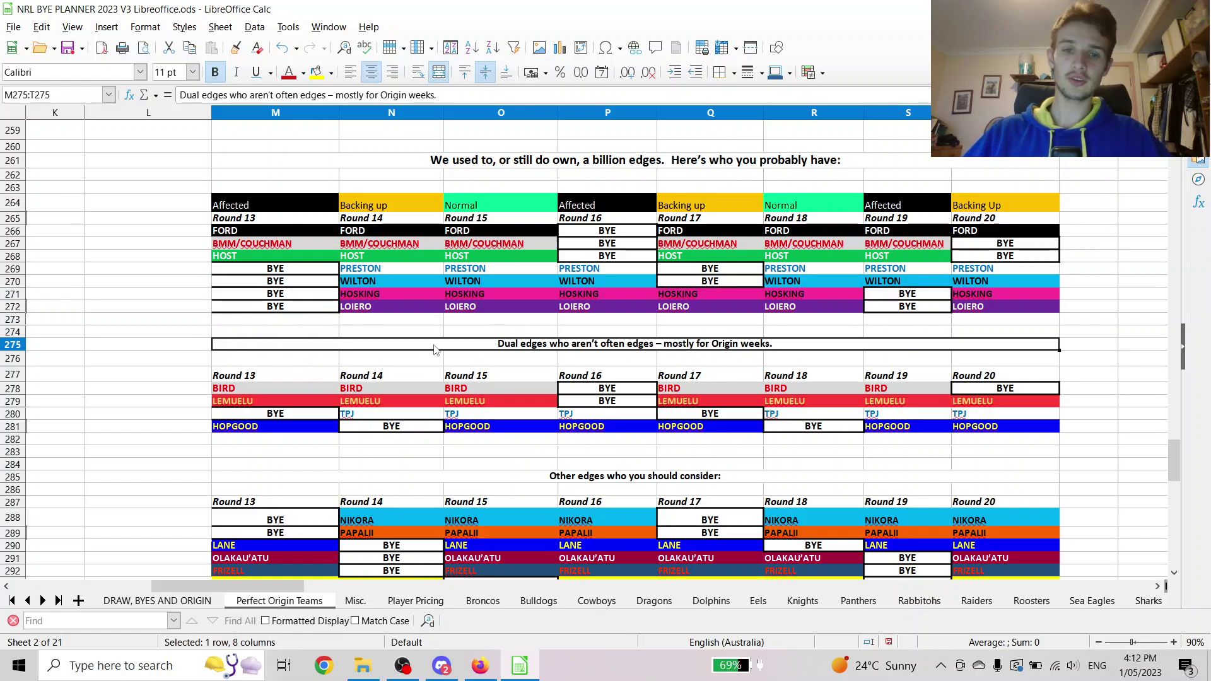
pyautogui.click(263, 416)
pyautogui.click(265, 389)
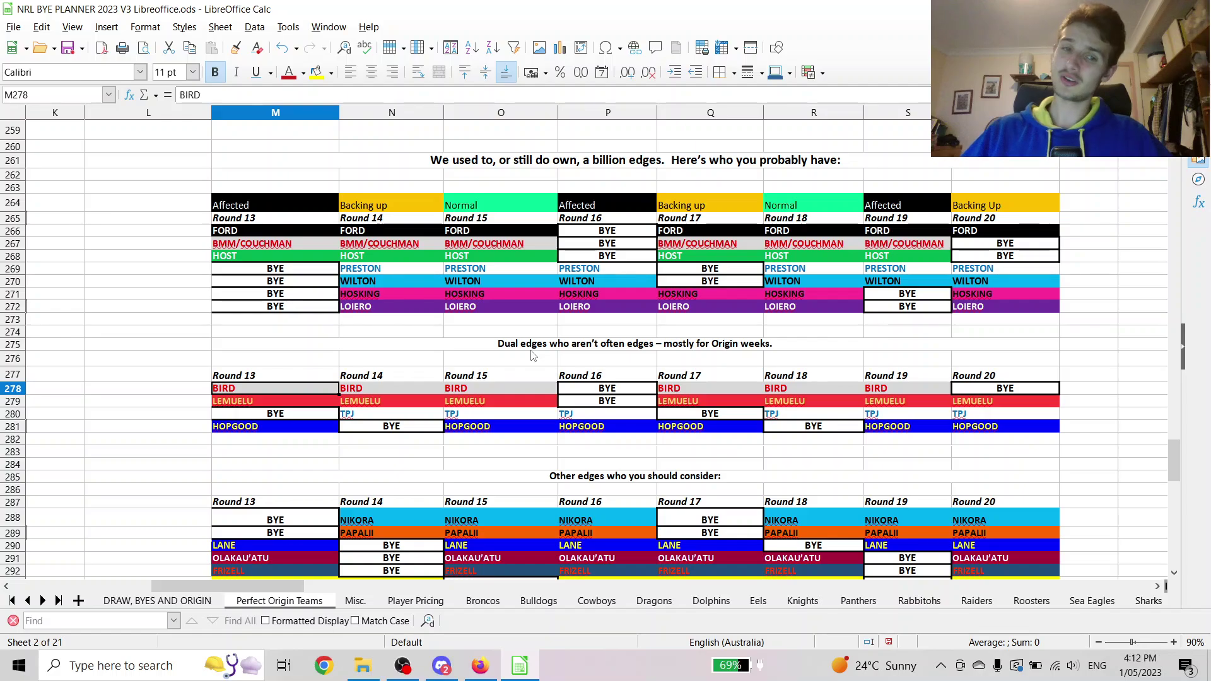
pyautogui.click(531, 356)
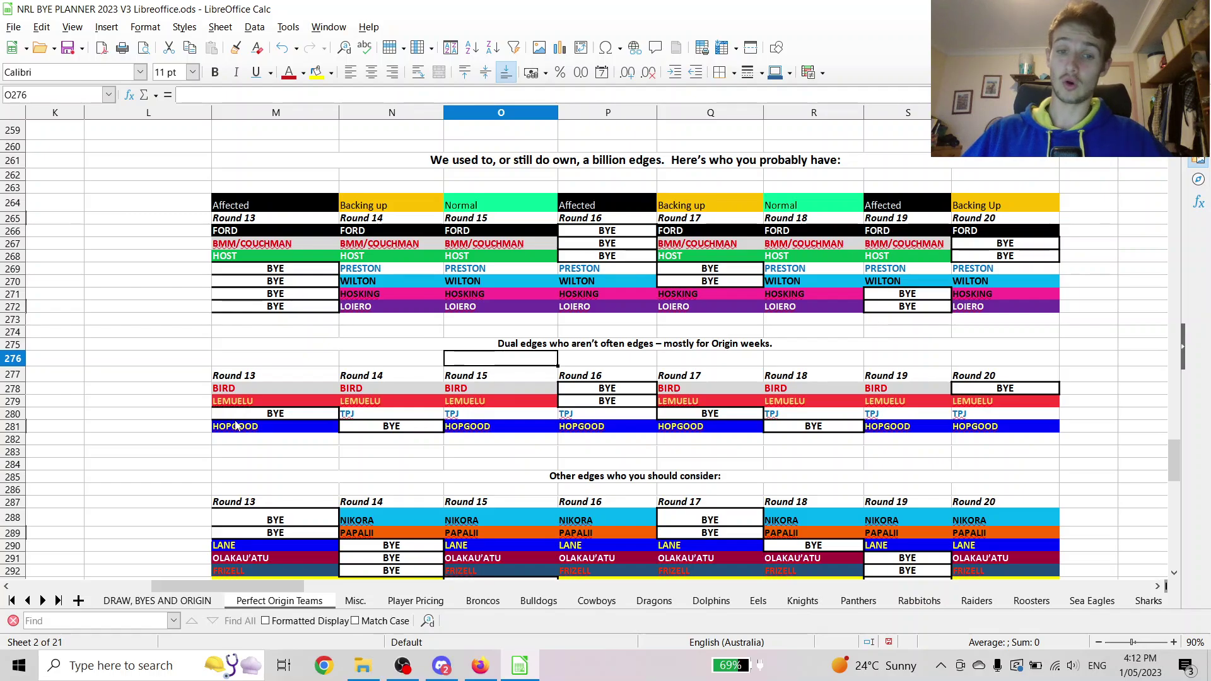
pyautogui.moveTo(225, 388); pyautogui.dragTo(977, 392)
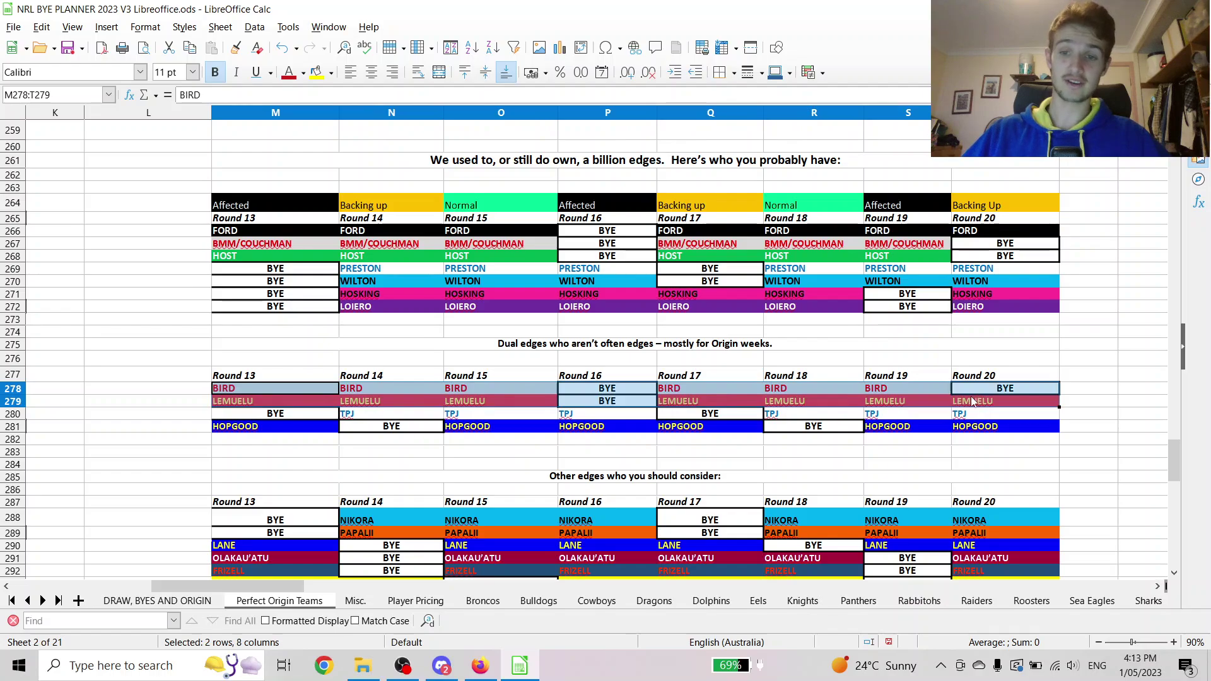
pyautogui.click(421, 371)
pyautogui.click(421, 364)
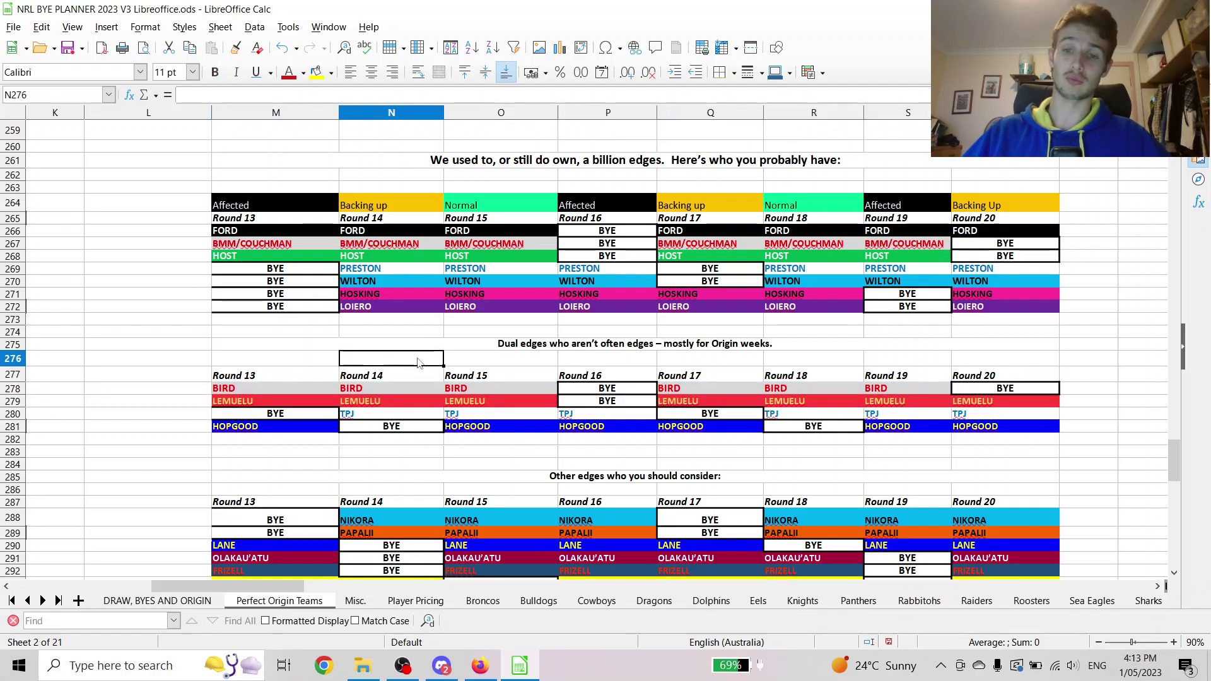
# - Check the Round 13 and Round 19 entries for Bird and Lemuelu in the dual edges table
pyautogui.click(270, 391)
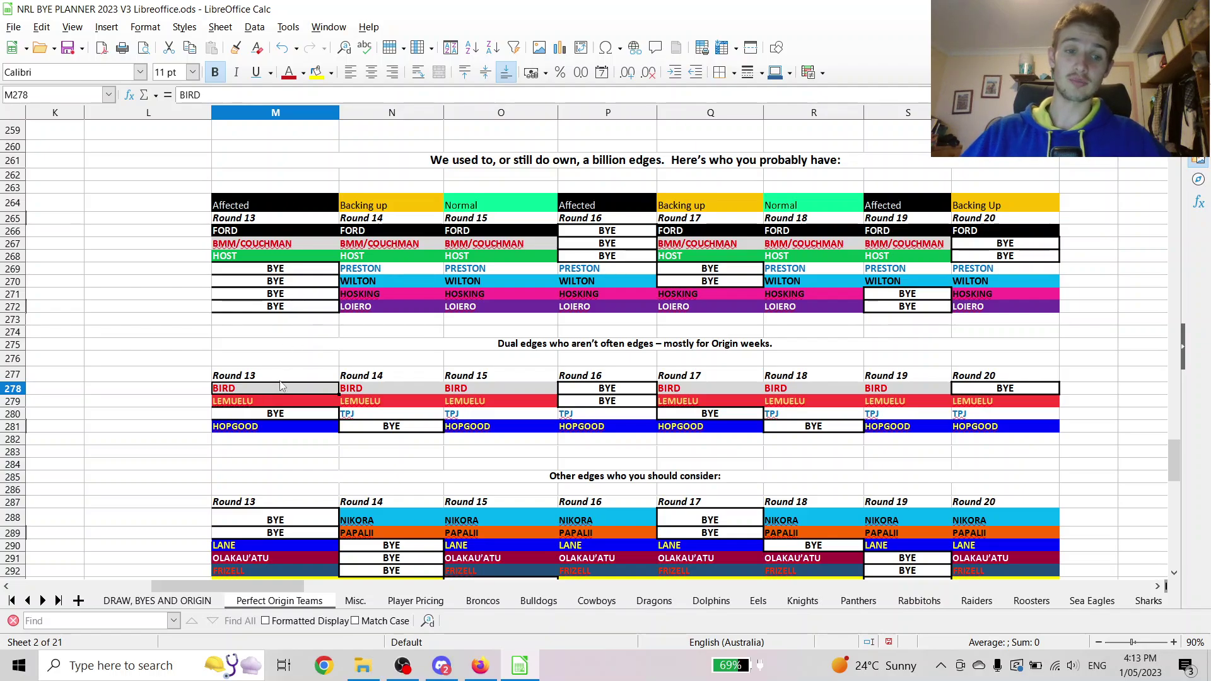
pyautogui.moveTo(271, 392); pyautogui.dragTo(273, 398)
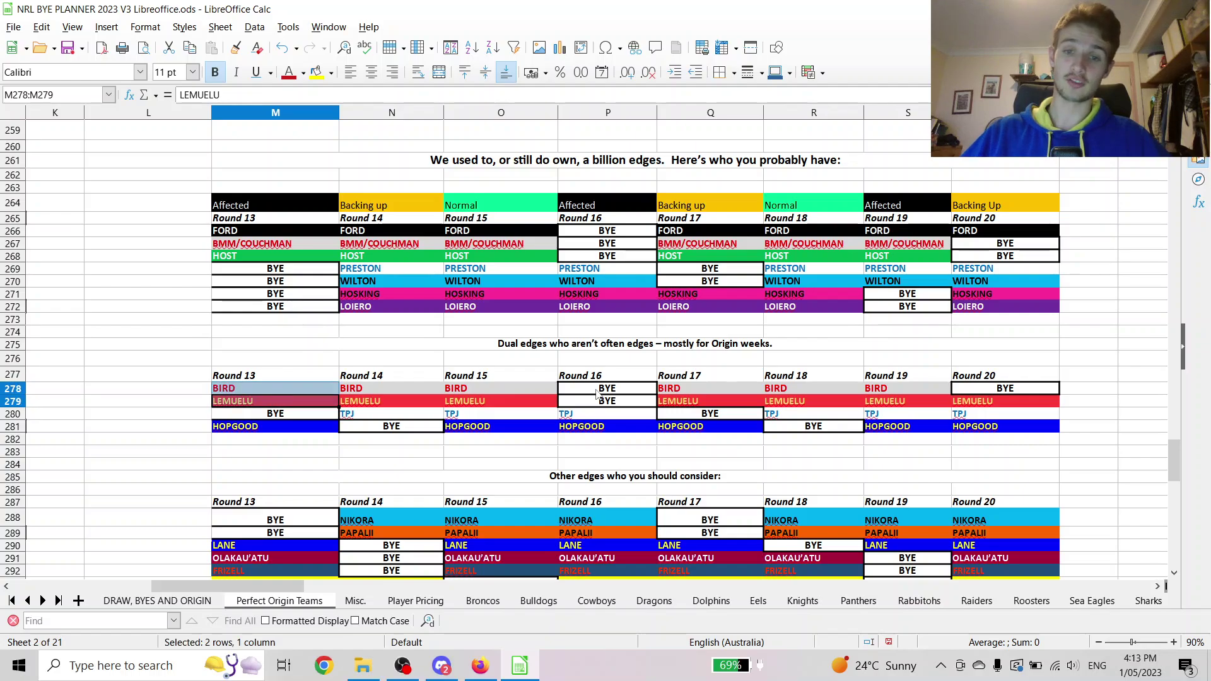
pyautogui.moveTo(908, 376); pyautogui.dragTo(921, 392)
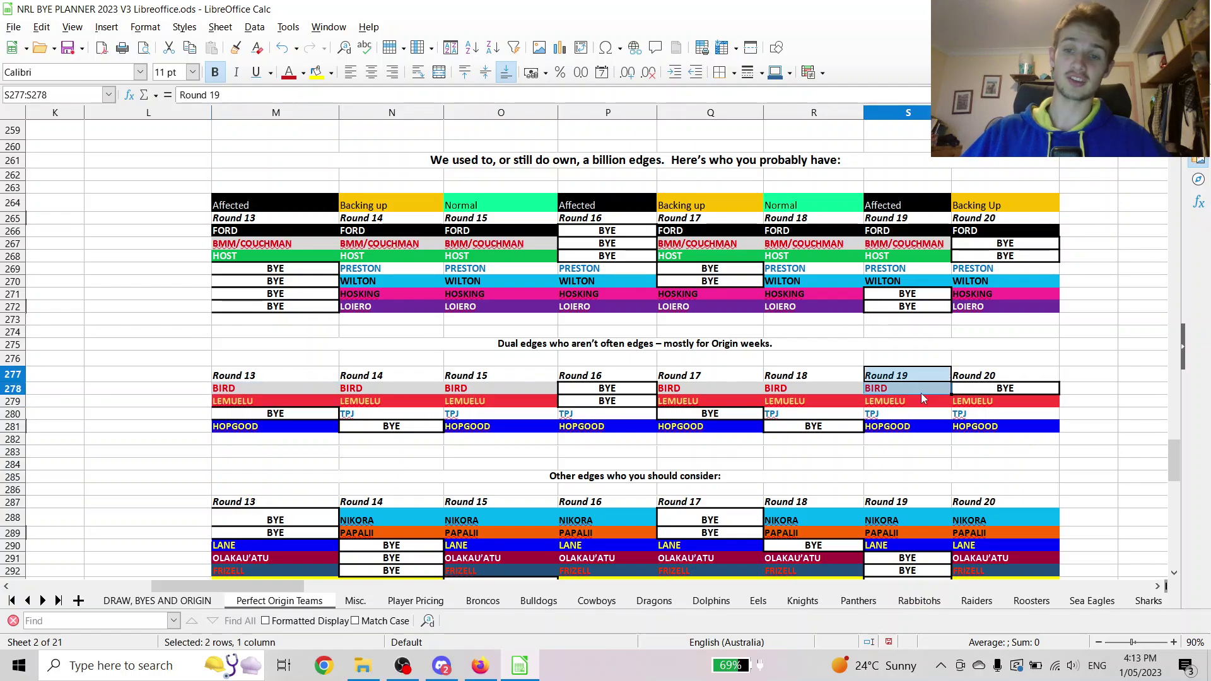
# - Check the Hopgood row in the dual edges table, including its Round 16 entry
pyautogui.click(321, 440)
pyautogui.click(303, 429)
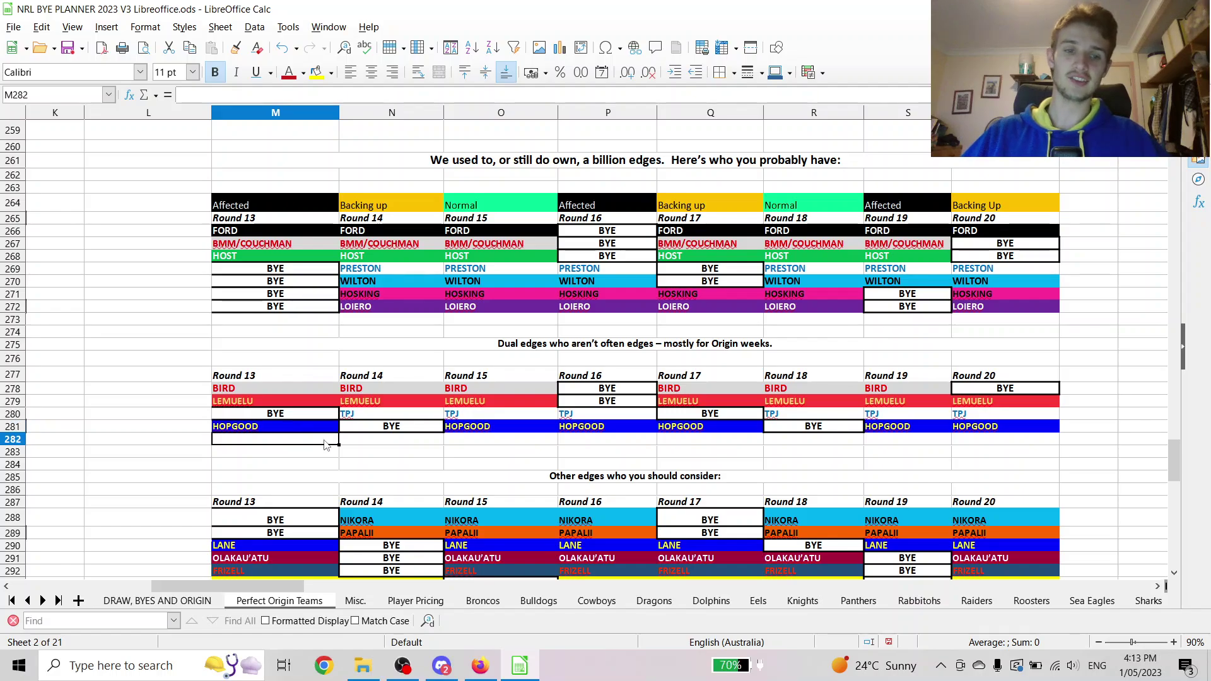
pyautogui.click(589, 432)
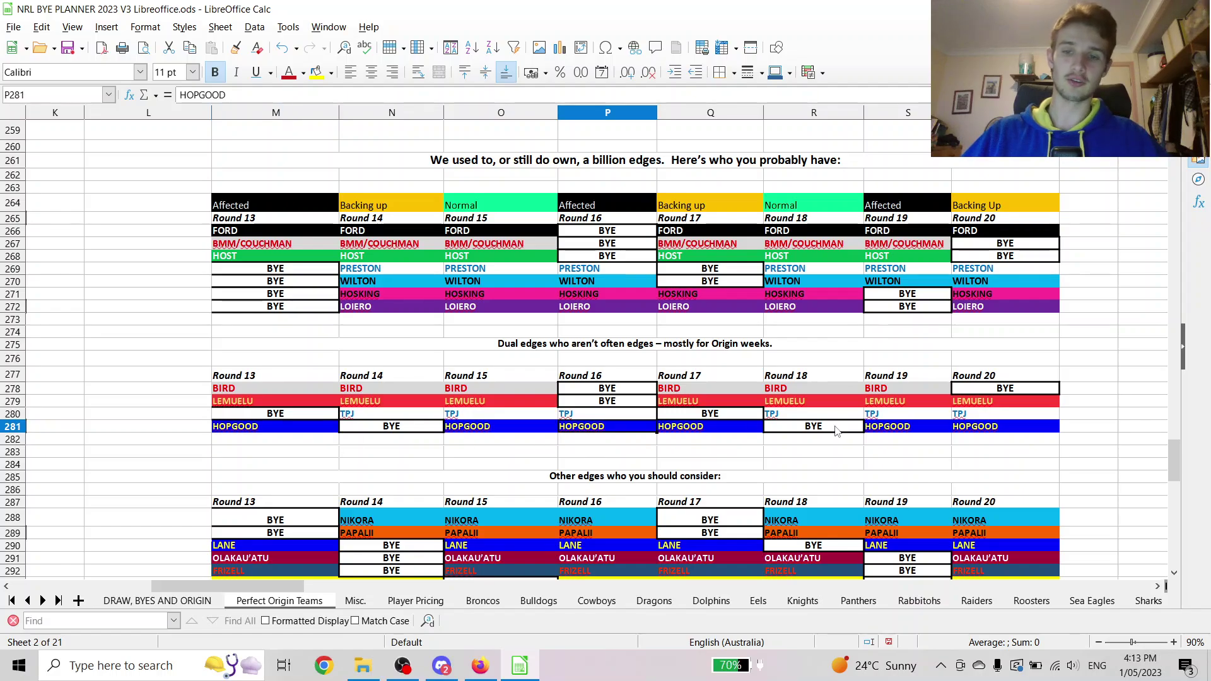
# - Check the Round 19 and Round 13 entries for Hopgood in the dual edges table
pyautogui.click(893, 432)
pyautogui.click(292, 432)
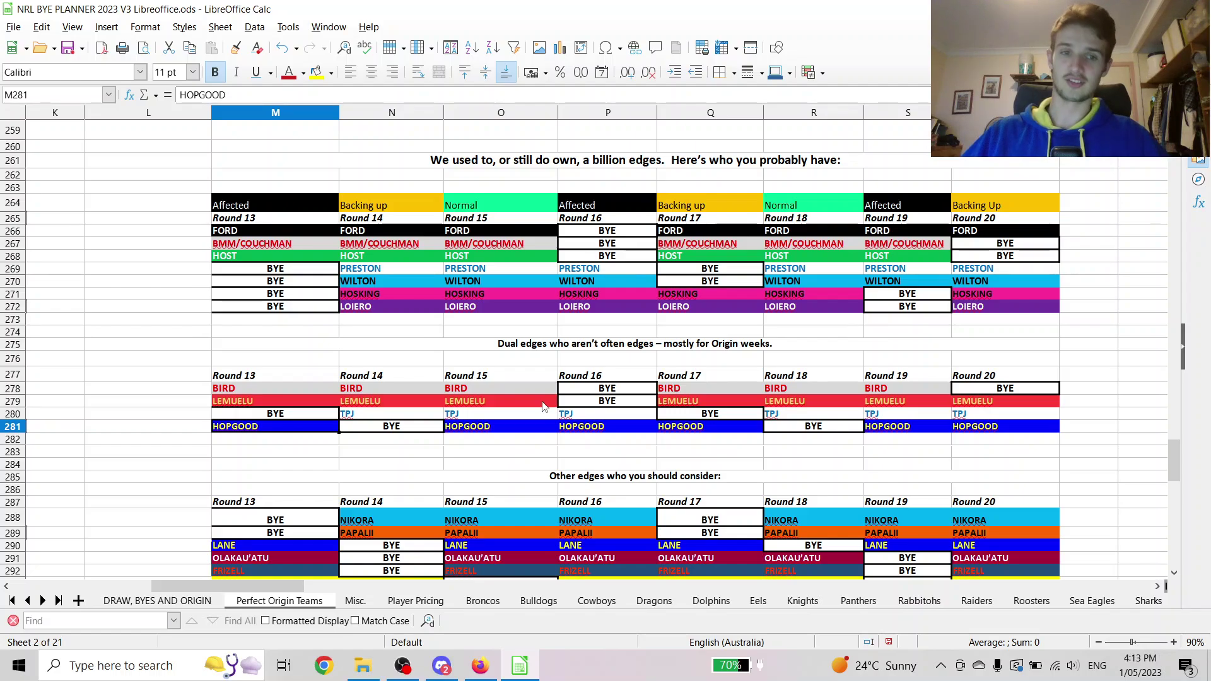
pyautogui.click(261, 442)
pyautogui.click(263, 458)
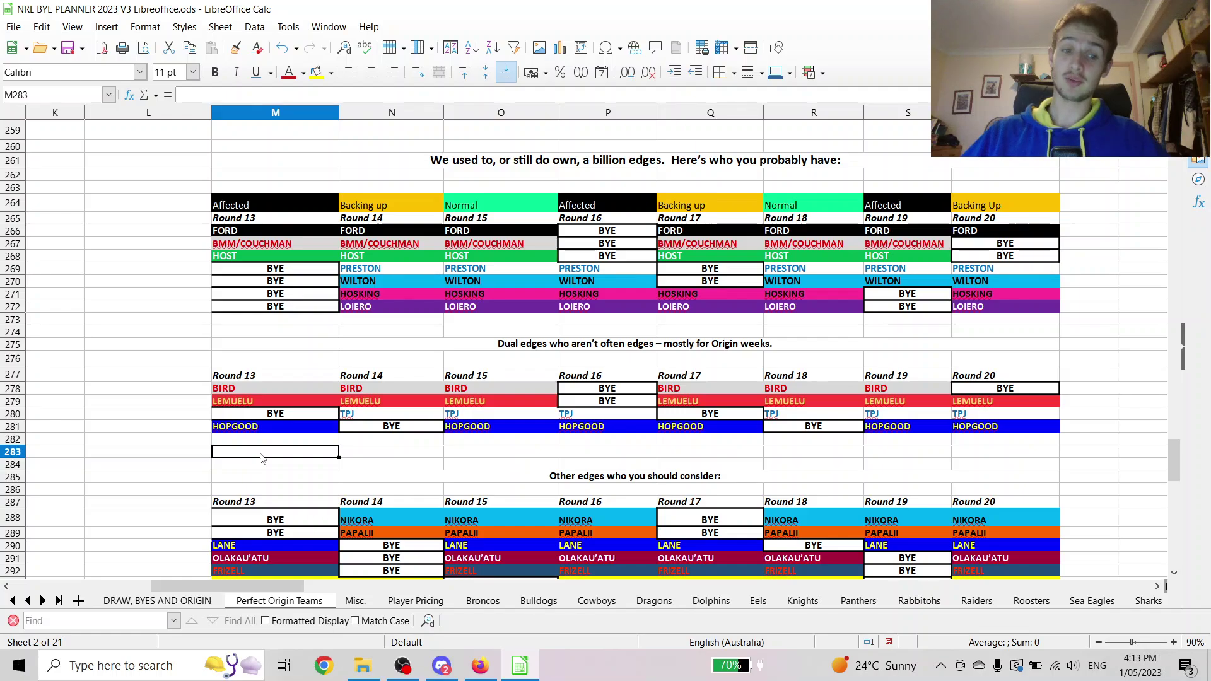
pyautogui.press('Up')
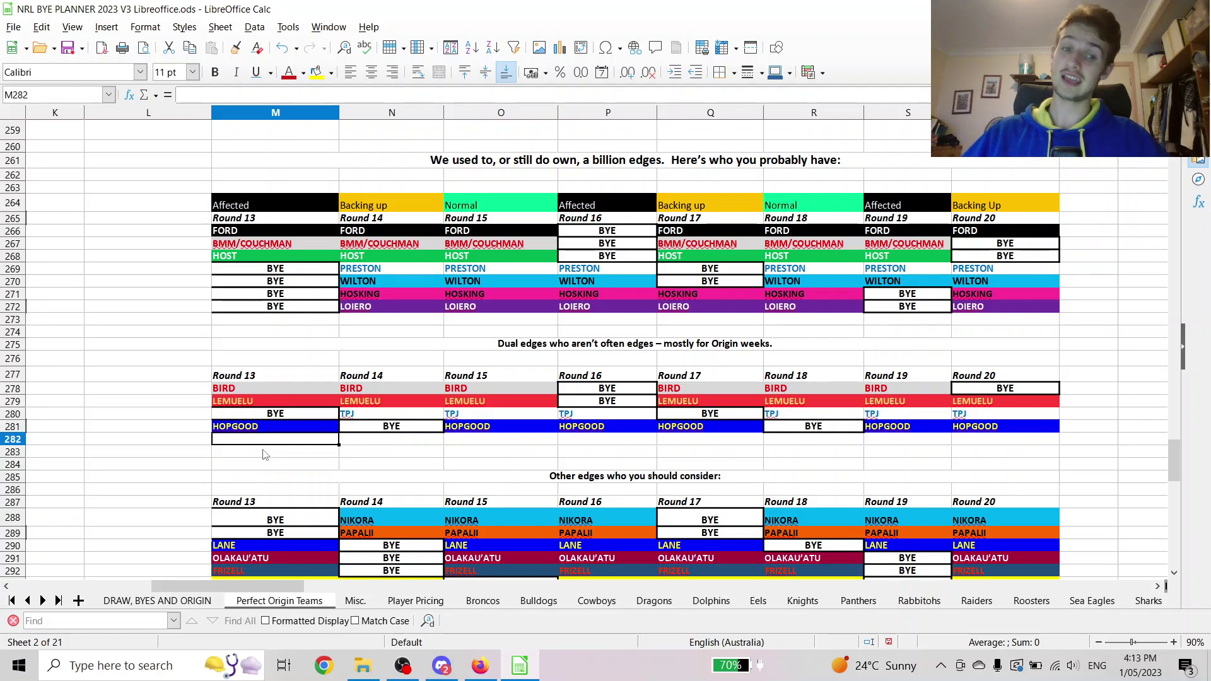
pyautogui.click(266, 450)
pyautogui.press('Up')
pyautogui.press('Up')
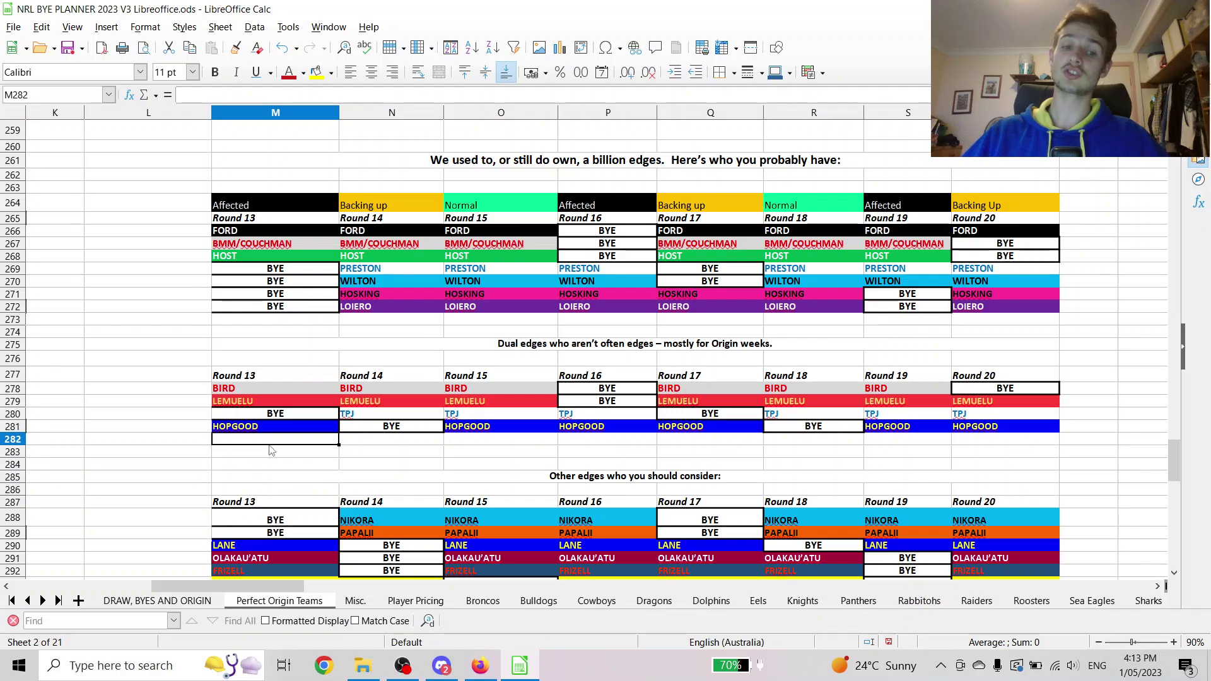
pyautogui.press('Down')
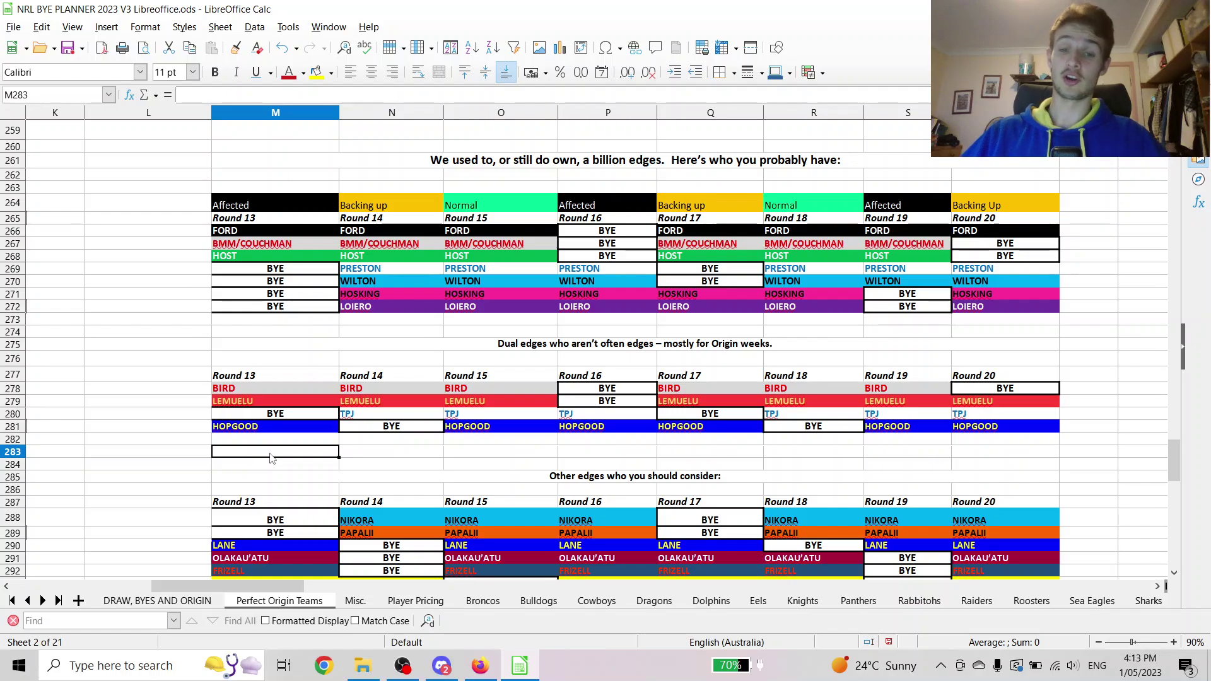
pyautogui.click(281, 445)
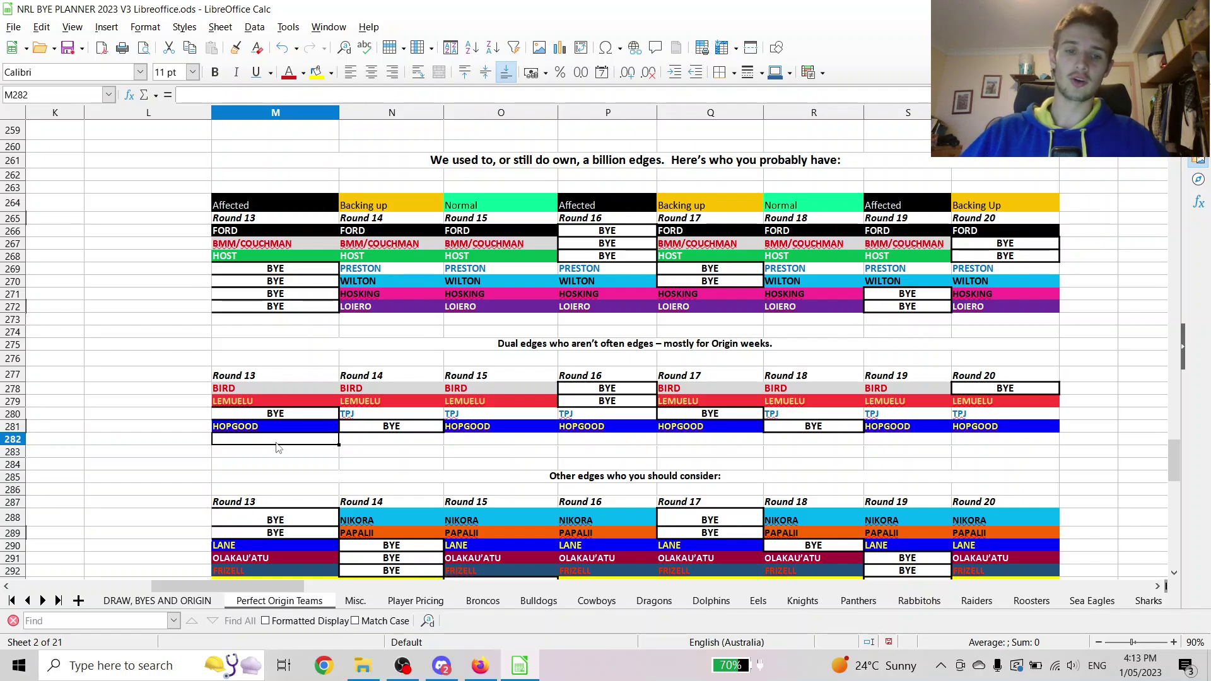
# - Review Round 13 in the table of other edges to consider, highlighting Lane through Young, and the Nikora and Papalii entries
pyautogui.scroll(-3, 279, 447)
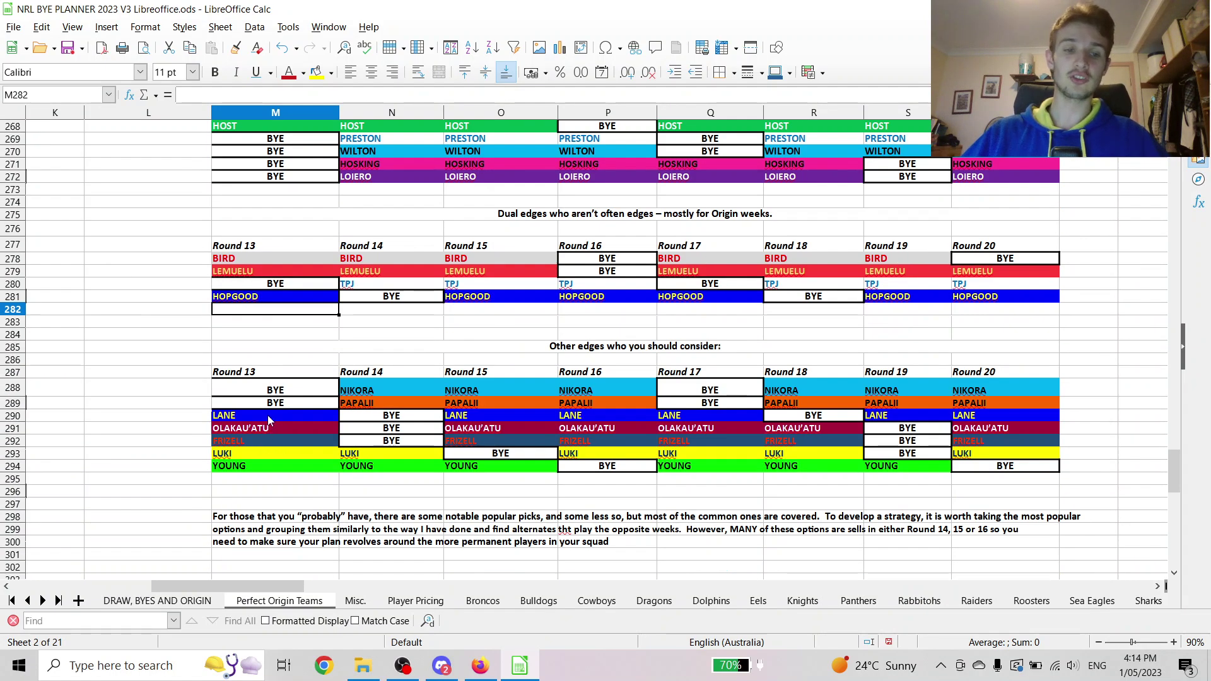
pyautogui.moveTo(268, 415); pyautogui.dragTo(262, 467)
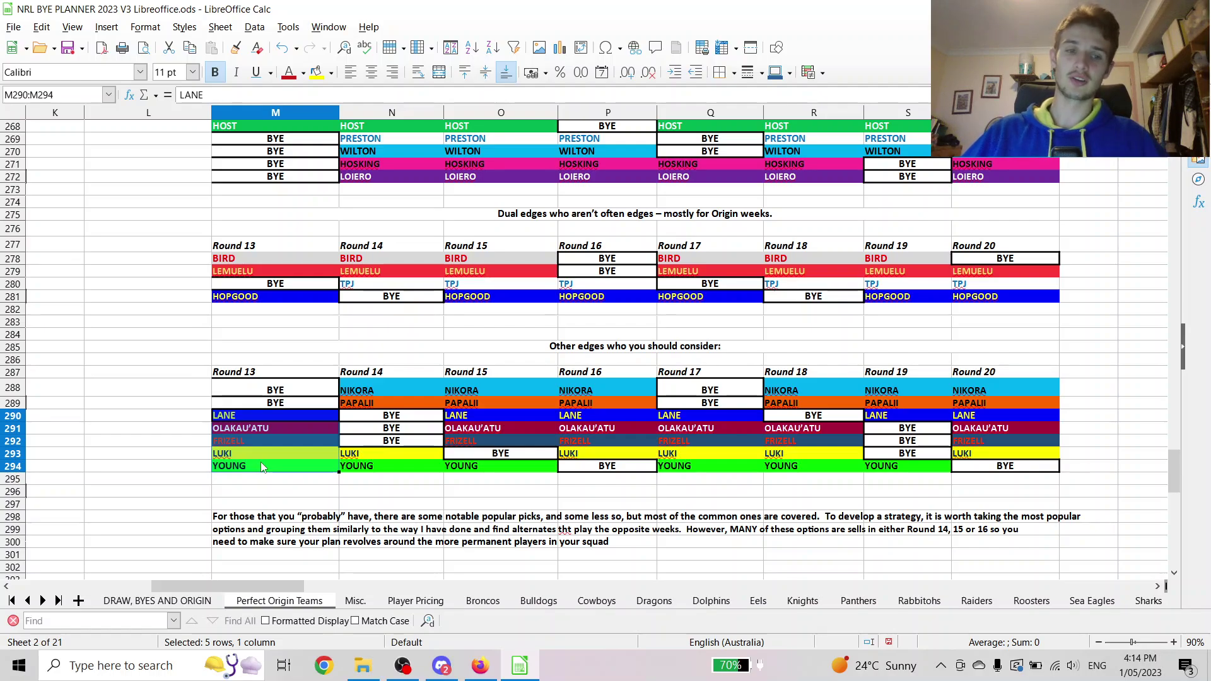
pyautogui.moveTo(261, 391); pyautogui.dragTo(256, 413)
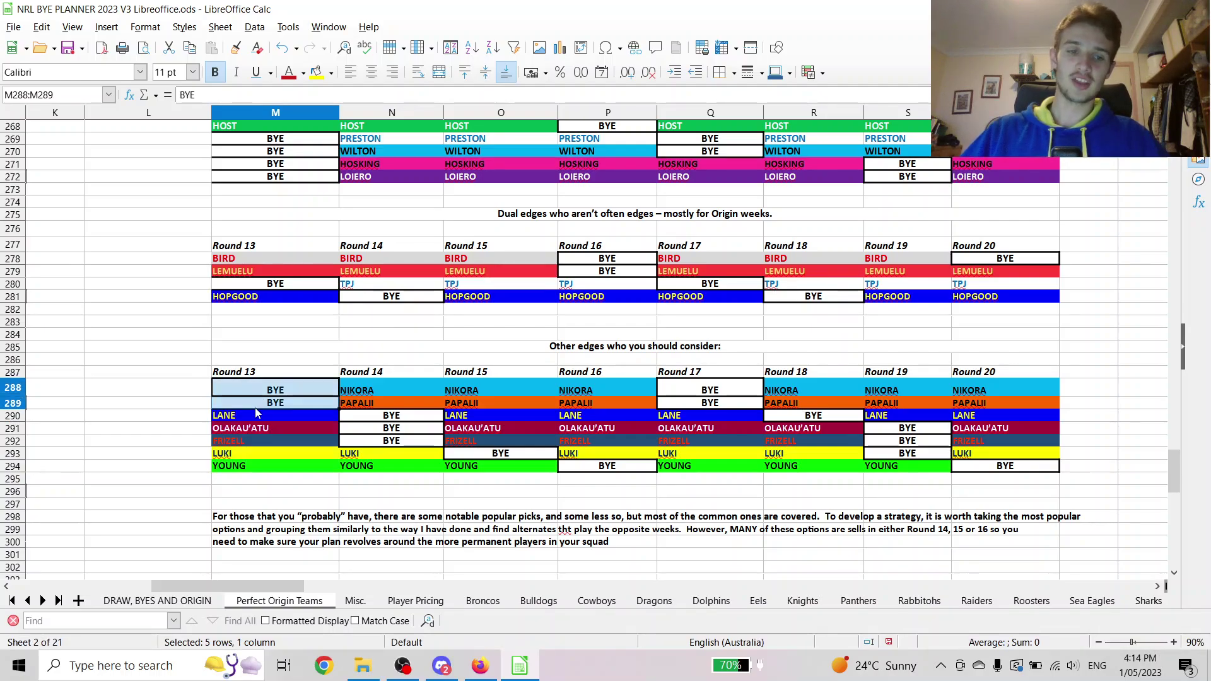
pyautogui.click(320, 350)
# - Examine the Round 14 entries for Nikora and Papalii in the other edges table, individually and as a highlighted pair
pyautogui.click(372, 389)
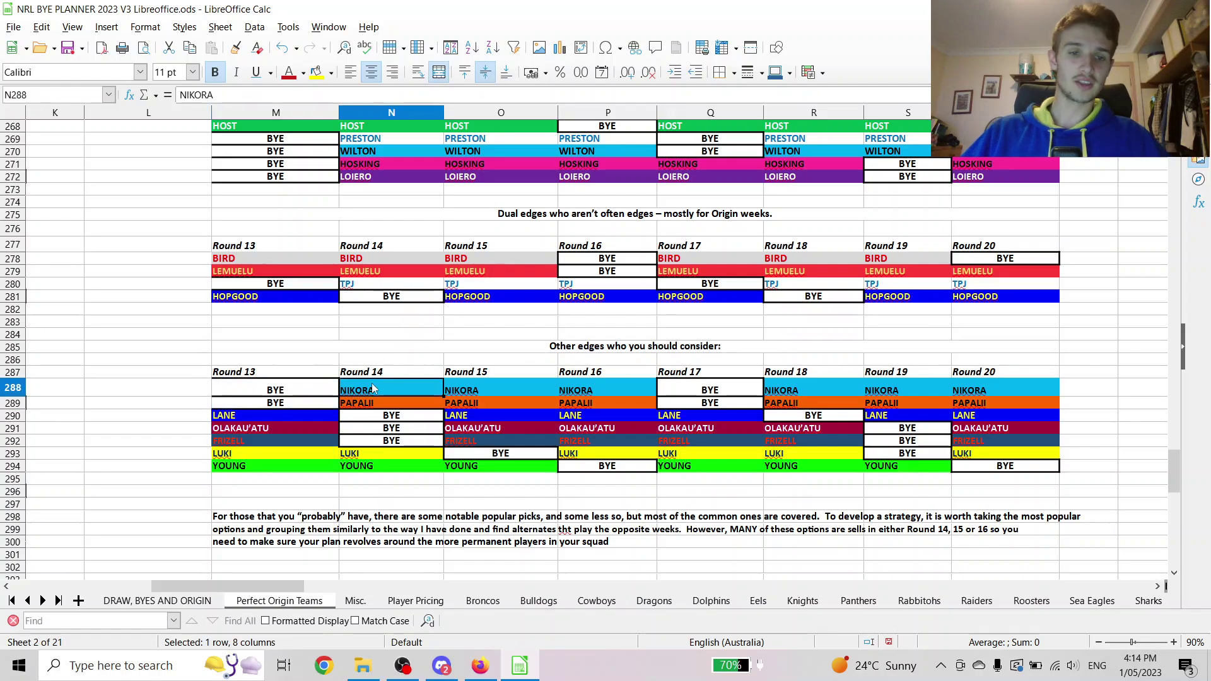
pyautogui.moveTo(373, 389); pyautogui.dragTo(356, 409)
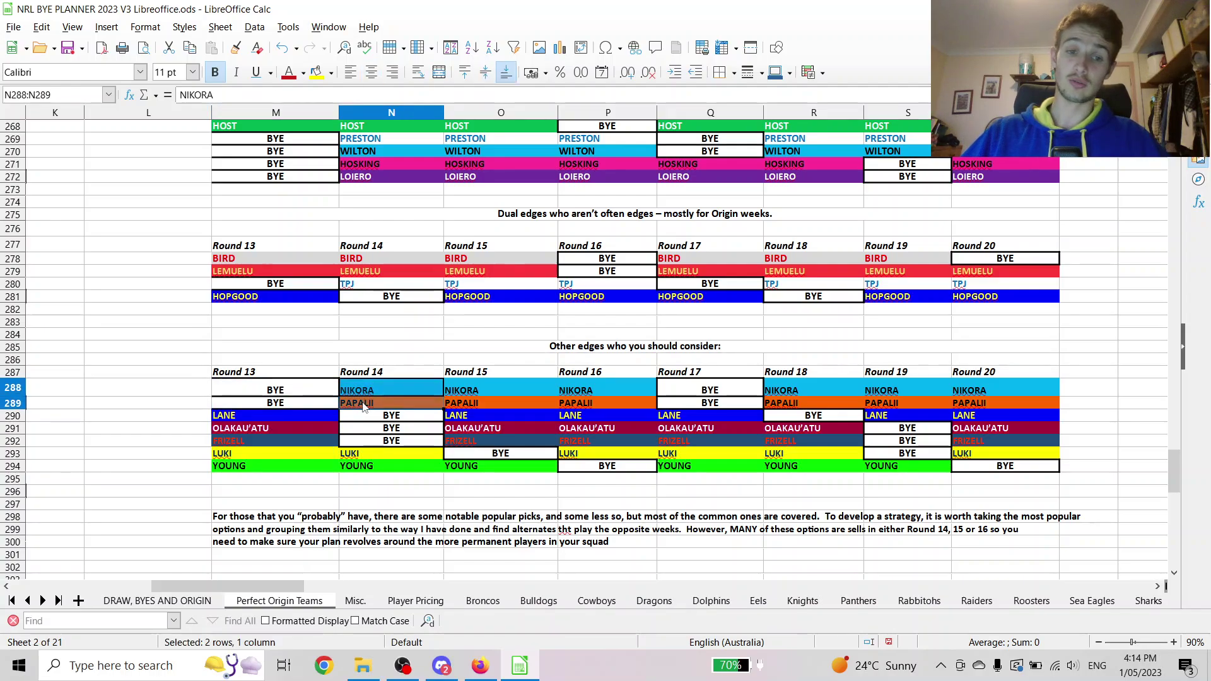
pyautogui.scroll(-1, 370, 386)
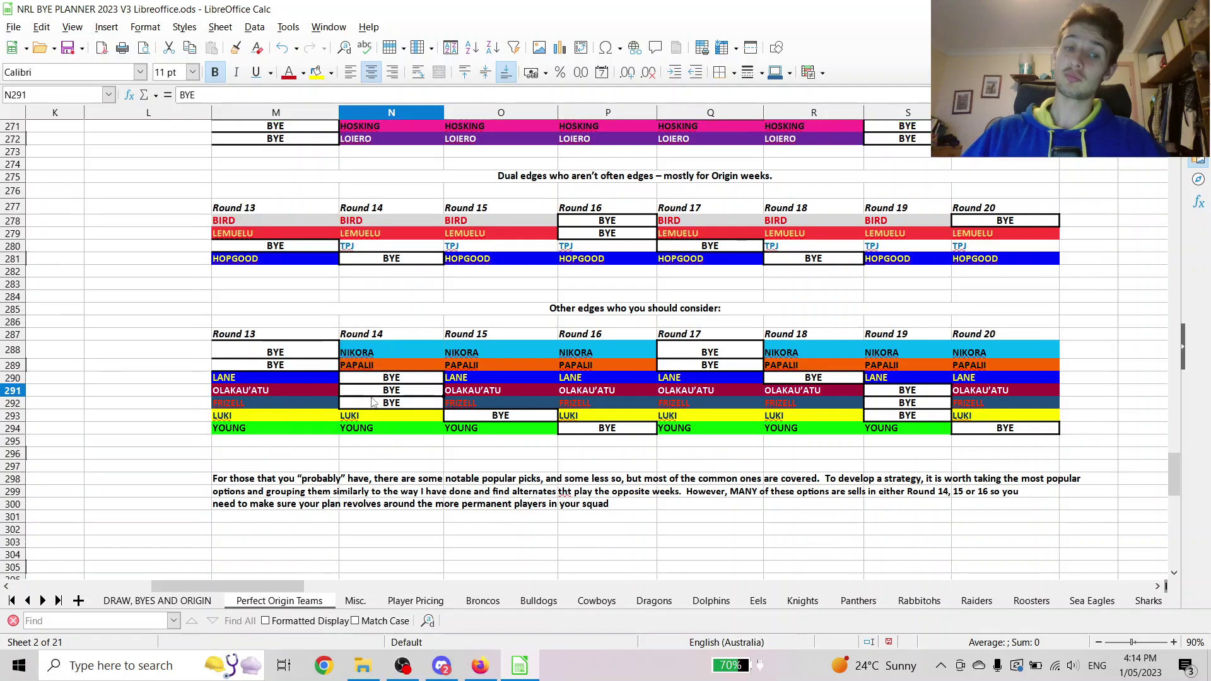
pyautogui.click(369, 357)
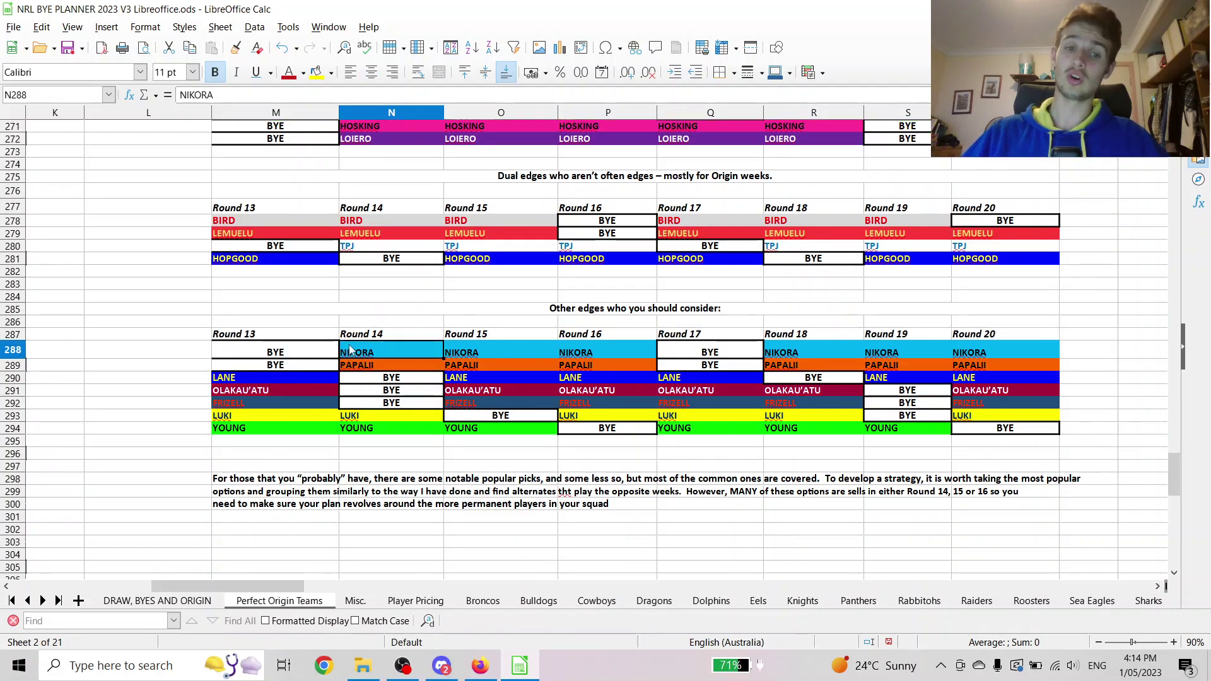
pyautogui.click(365, 364)
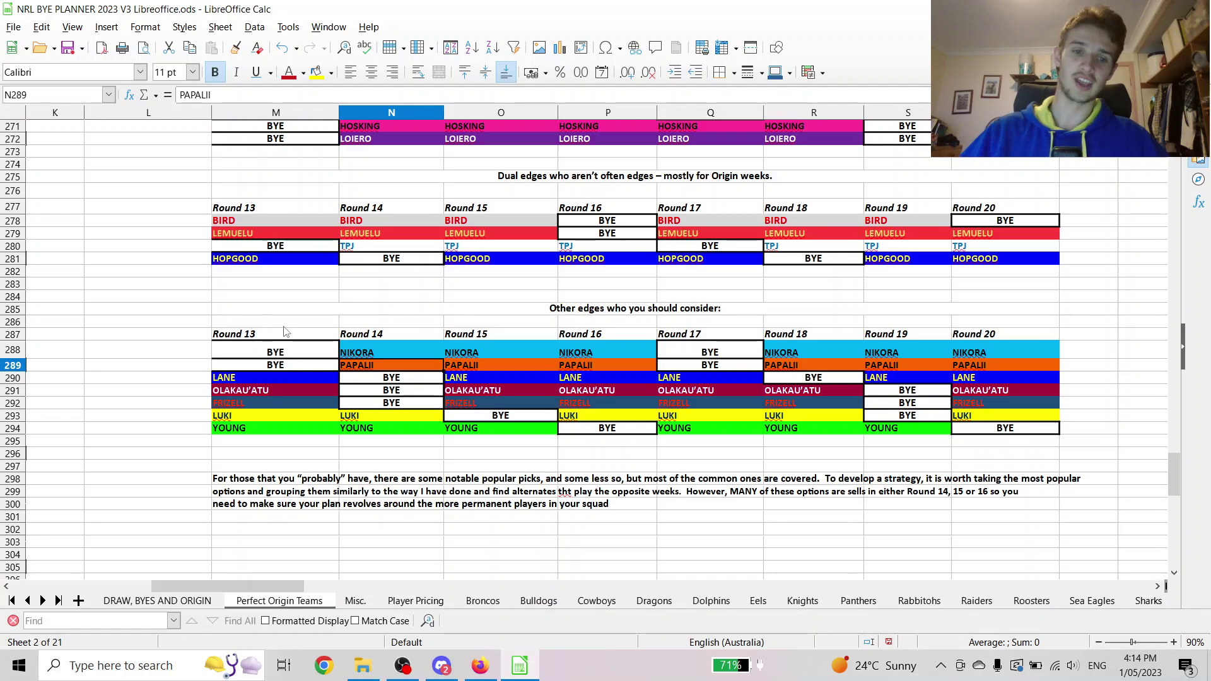
pyautogui.moveTo(382, 351); pyautogui.dragTo(375, 371)
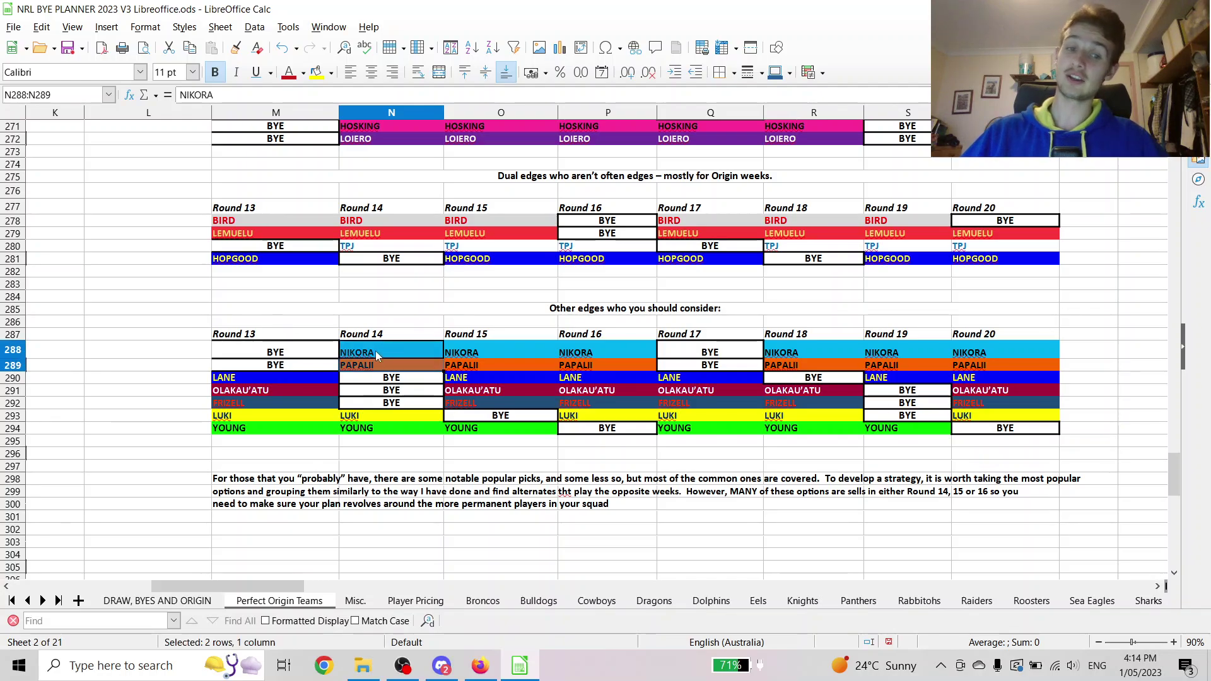
# - Highlight the Nikora and Papalii pair in Round 16 and in Round 19 to check their Origin coverage
pyautogui.click(585, 355)
pyautogui.moveTo(586, 365); pyautogui.dragTo(586, 367)
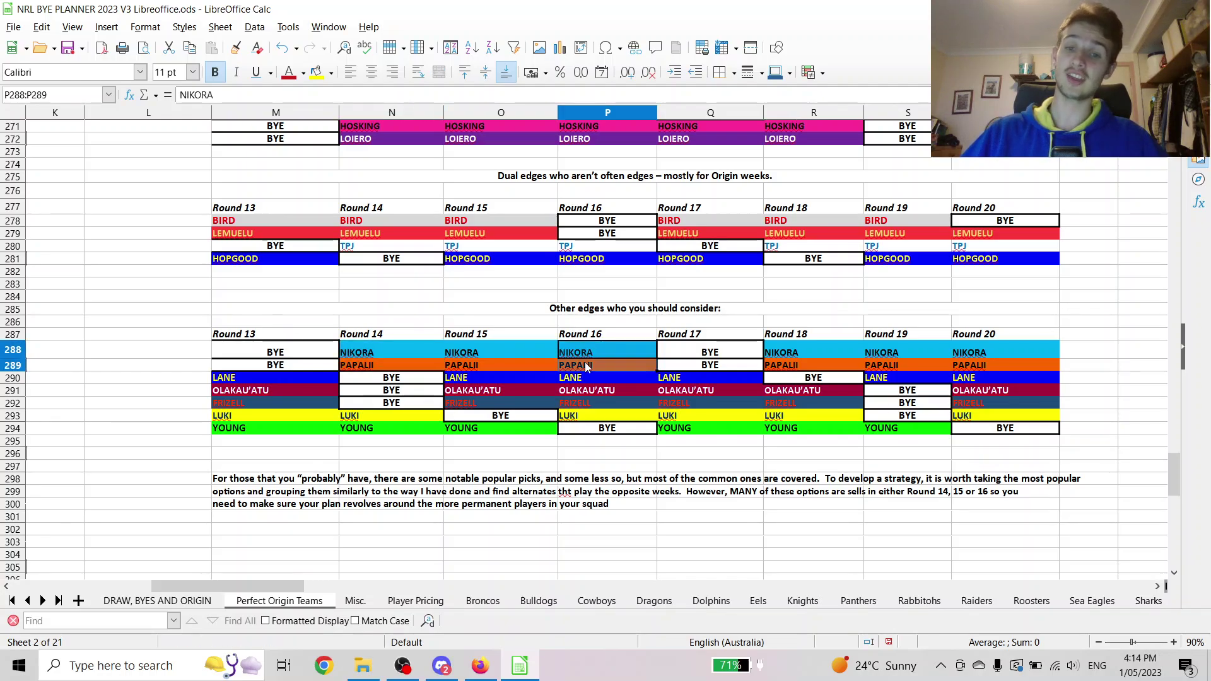
pyautogui.click(885, 356)
pyautogui.moveTo(885, 361); pyautogui.dragTo(886, 370)
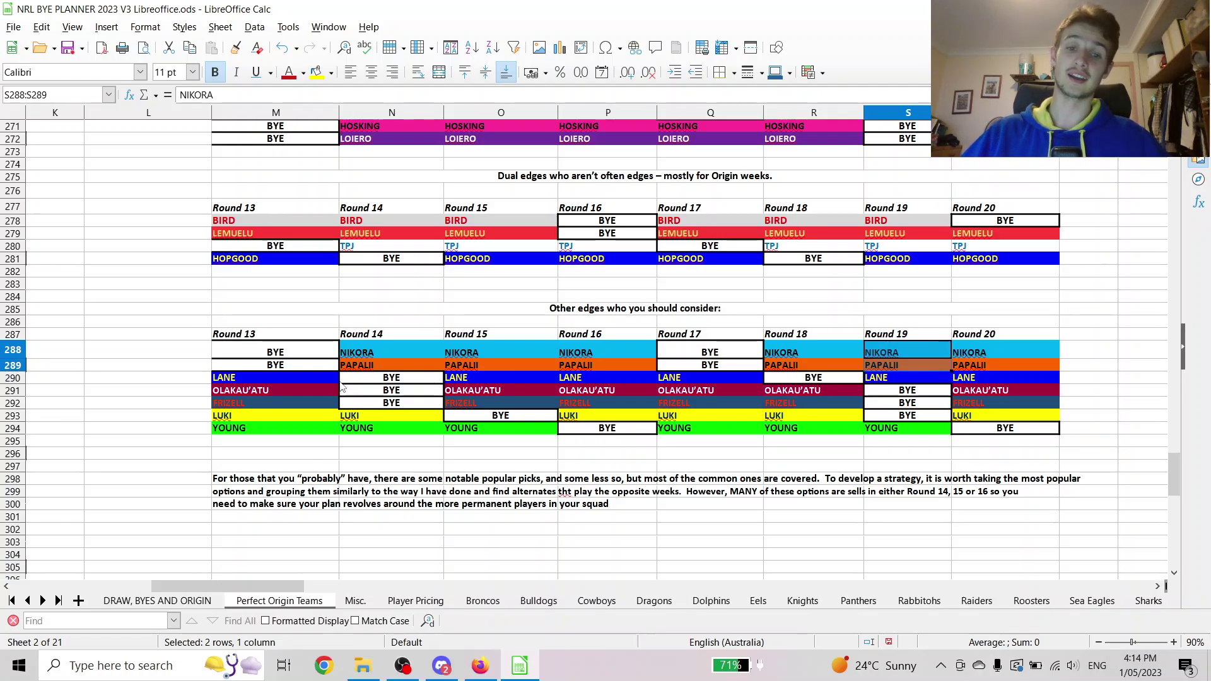
# - Recheck the Round 13 entries for Nikora and Papalii, along with Nikora's Round 14 entry
pyautogui.click(296, 357)
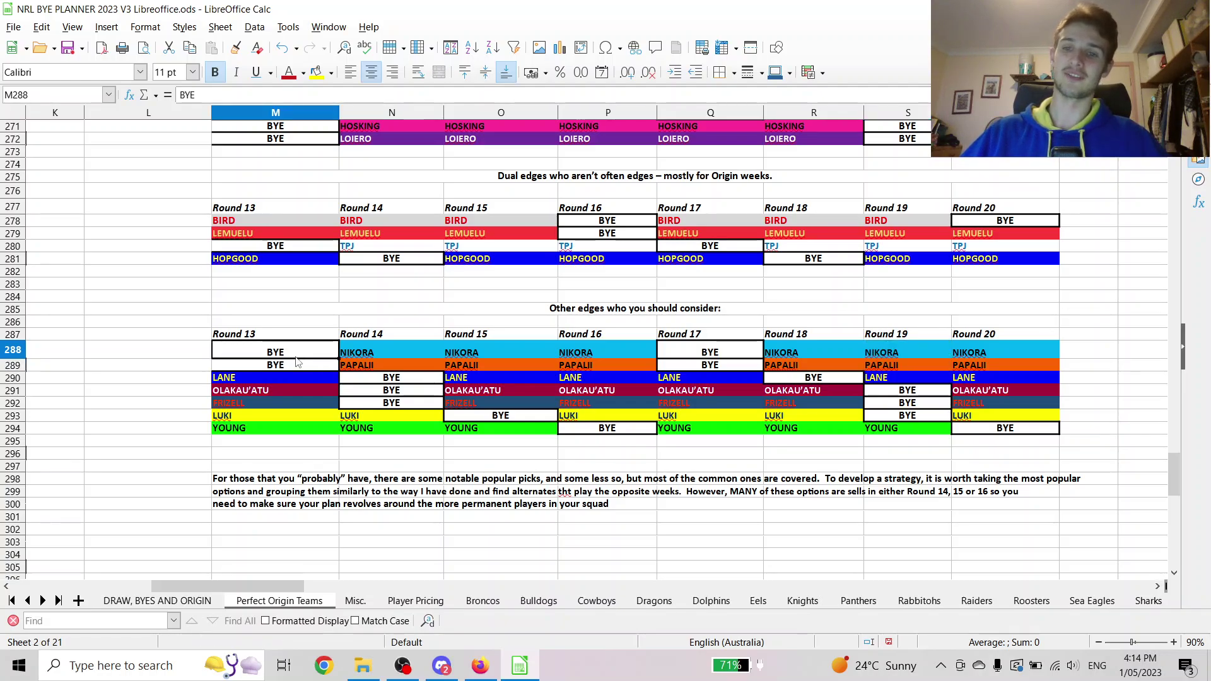
pyautogui.moveTo(296, 355); pyautogui.dragTo(288, 364)
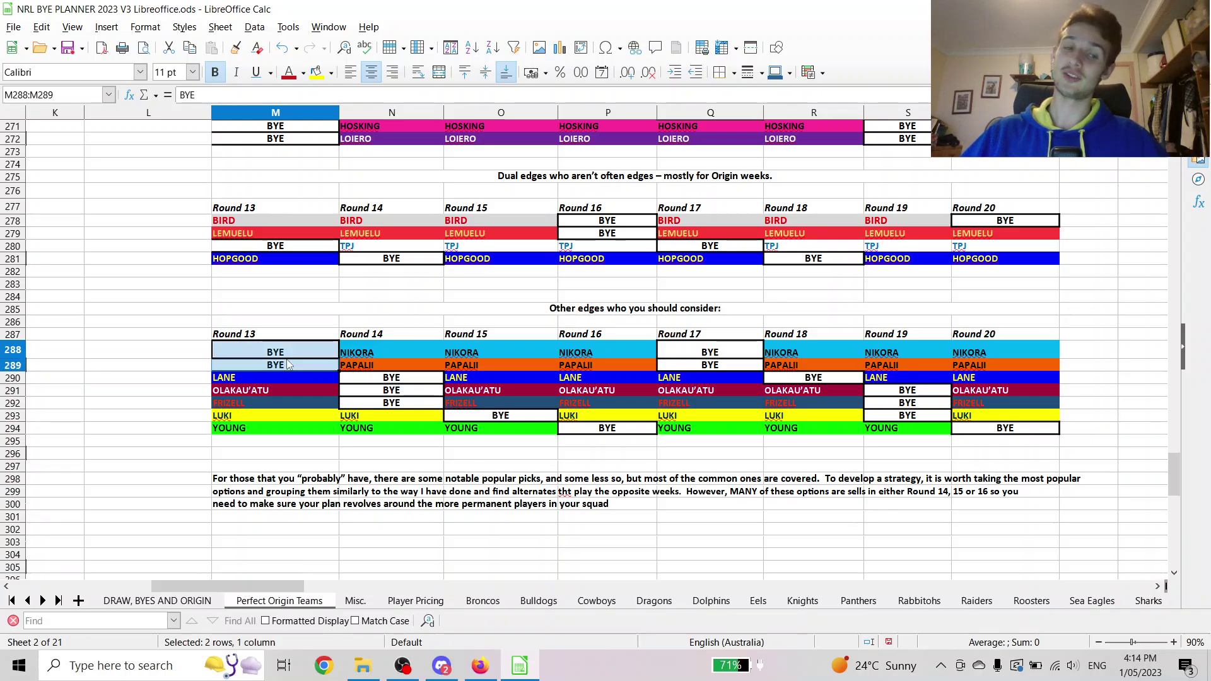
pyautogui.click(399, 346)
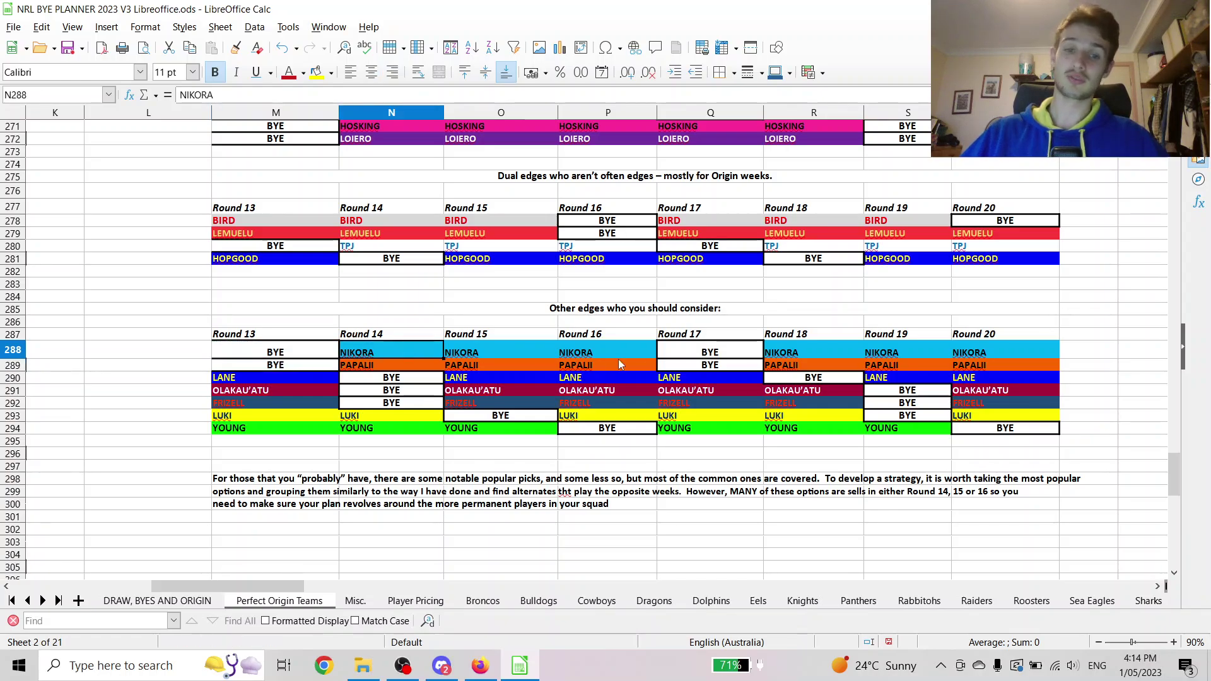
# - Compare the Round 13 entries for Lane and Olakau'atu, including Lane's Round 16 entry
pyautogui.click(303, 381)
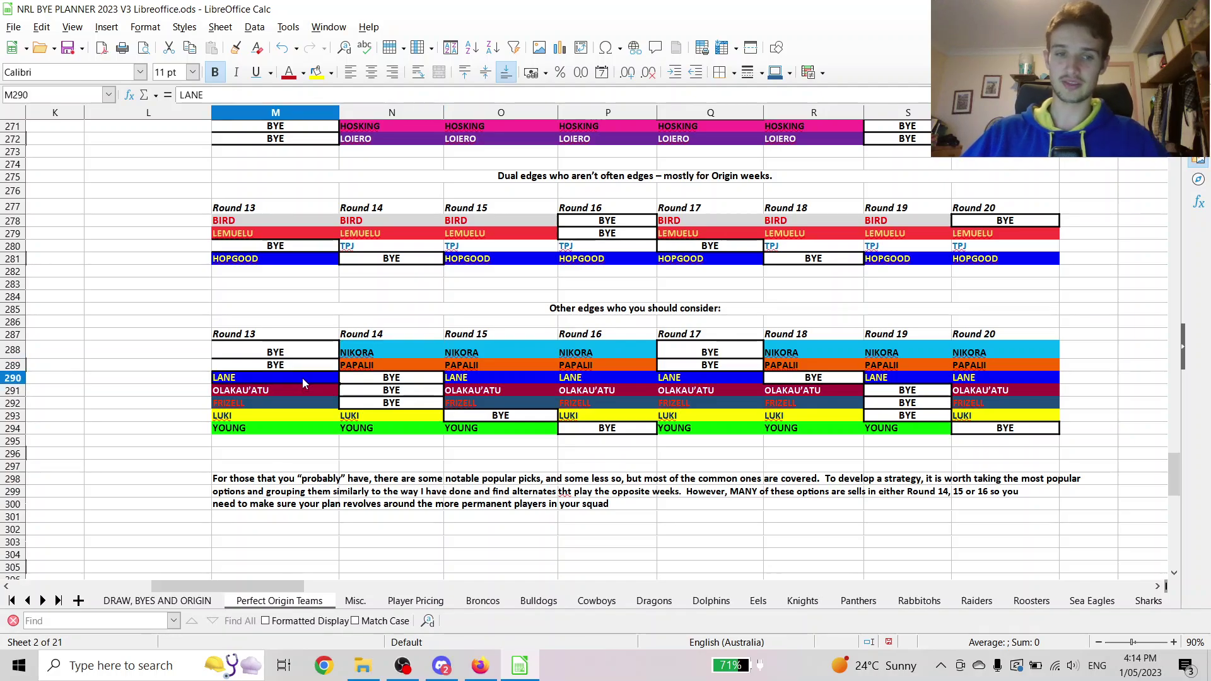
pyautogui.click(301, 390)
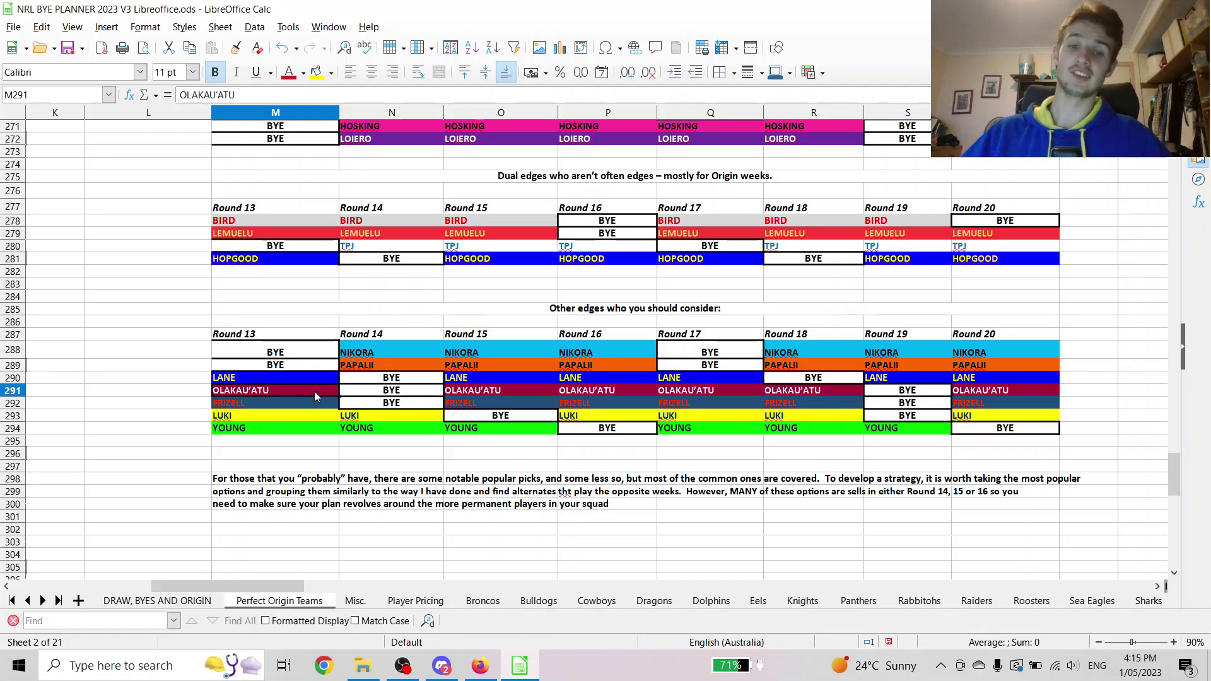
pyautogui.click(324, 382)
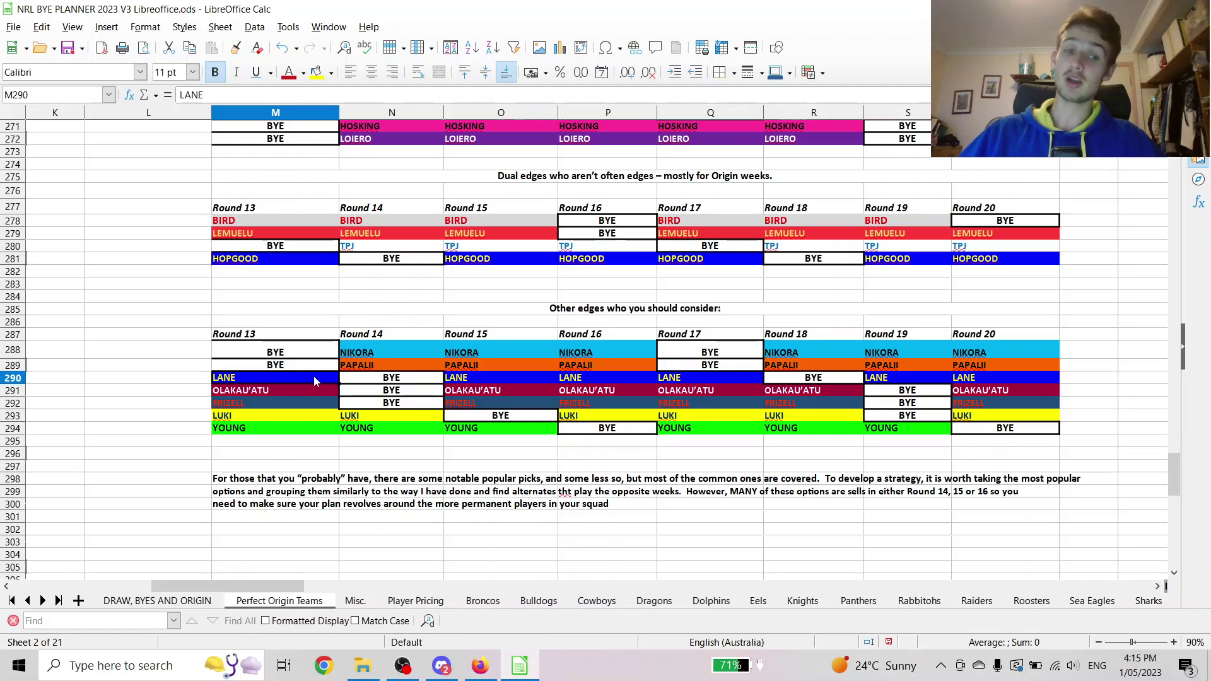
pyautogui.click(596, 378)
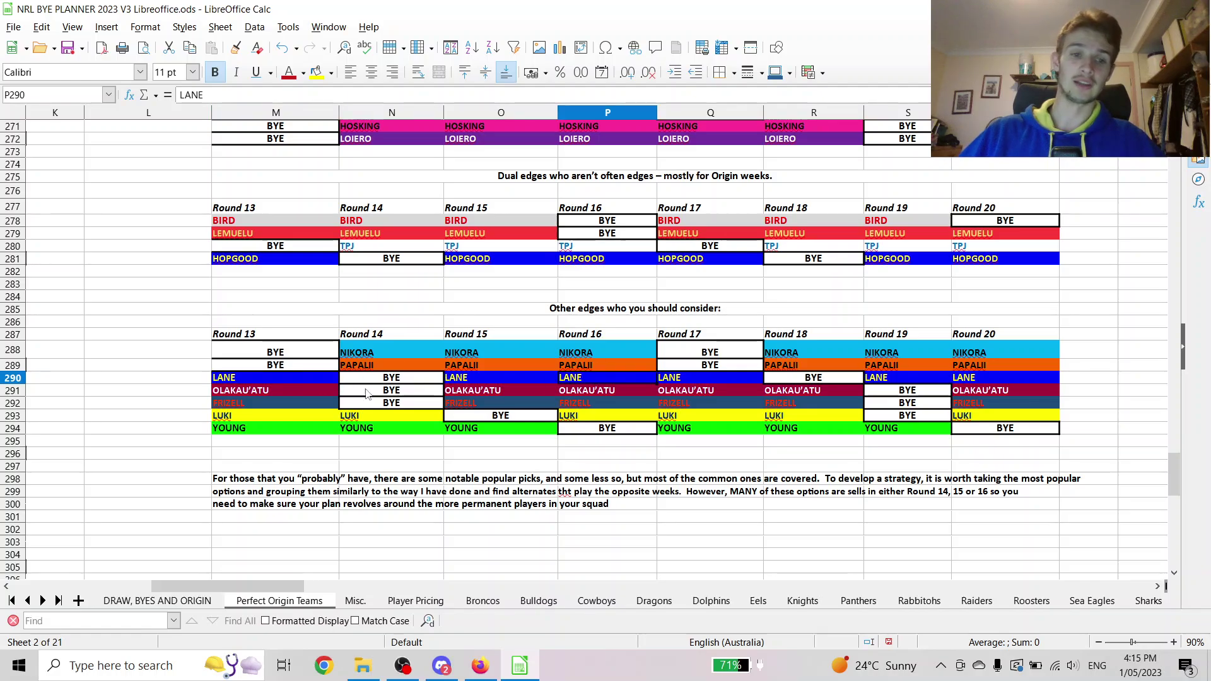
pyautogui.click(278, 392)
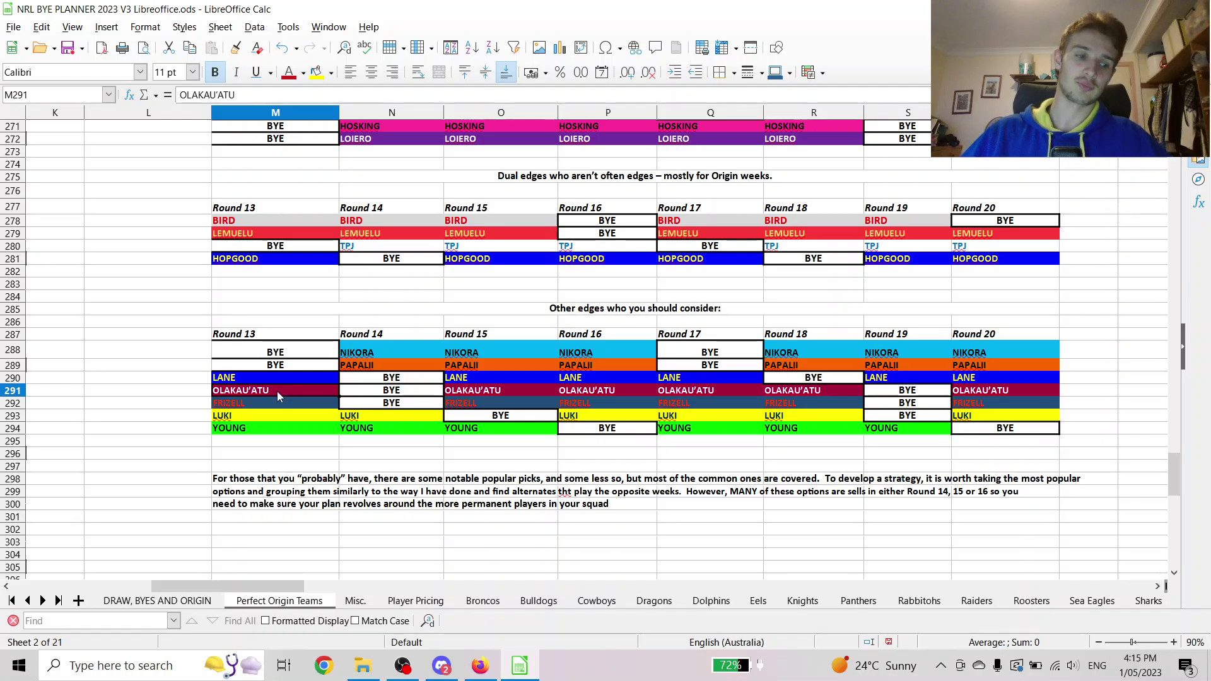
# - Review the Frizell row from Round 13 to Round 20 and compare his Round 13 entry with Luki's
pyautogui.moveTo(277, 404); pyautogui.dragTo(954, 406)
pyautogui.click(278, 415)
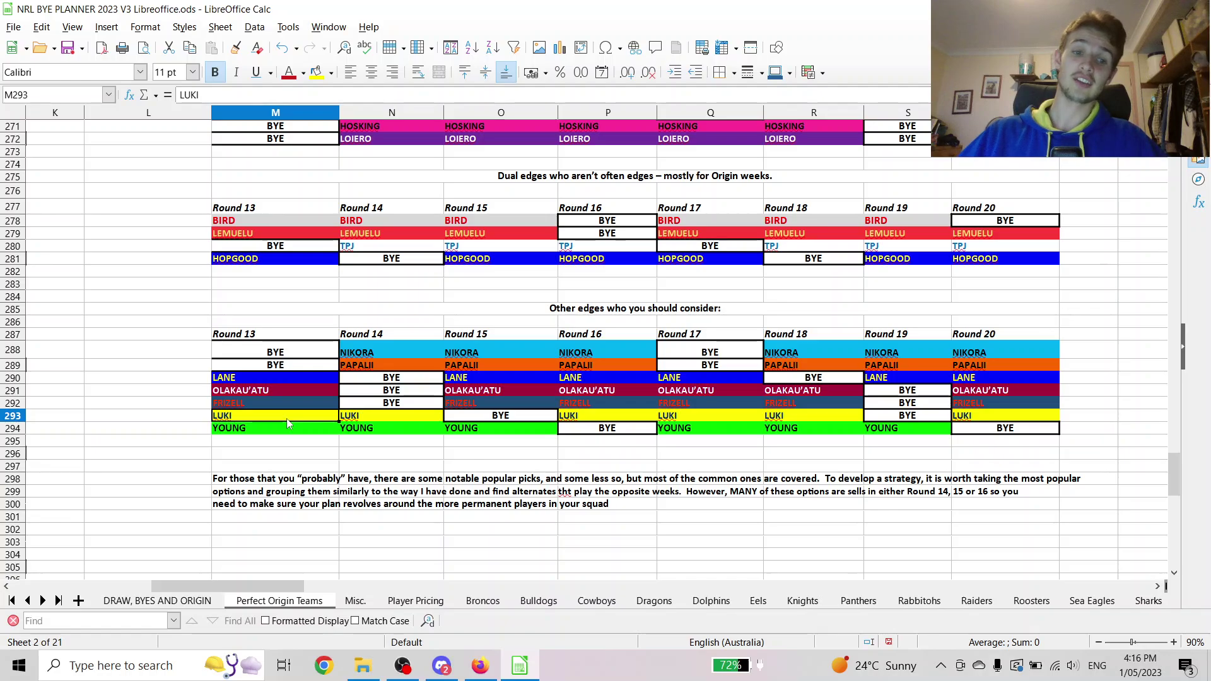
pyautogui.press('Up')
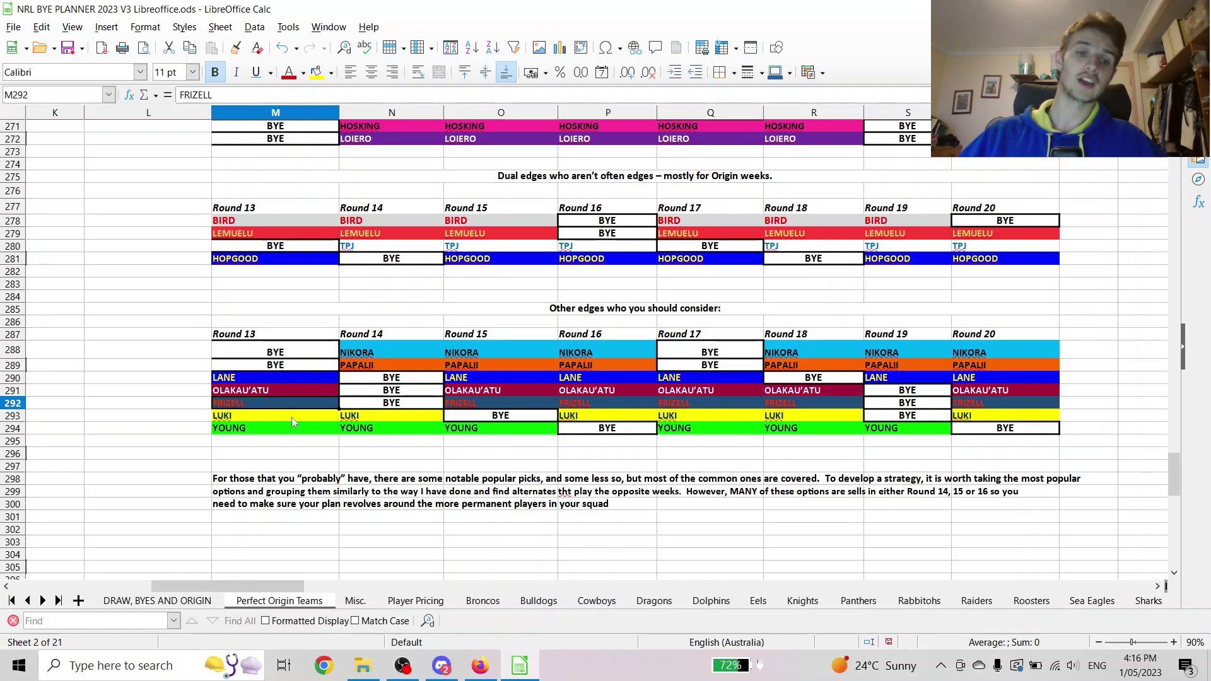
pyautogui.click(302, 416)
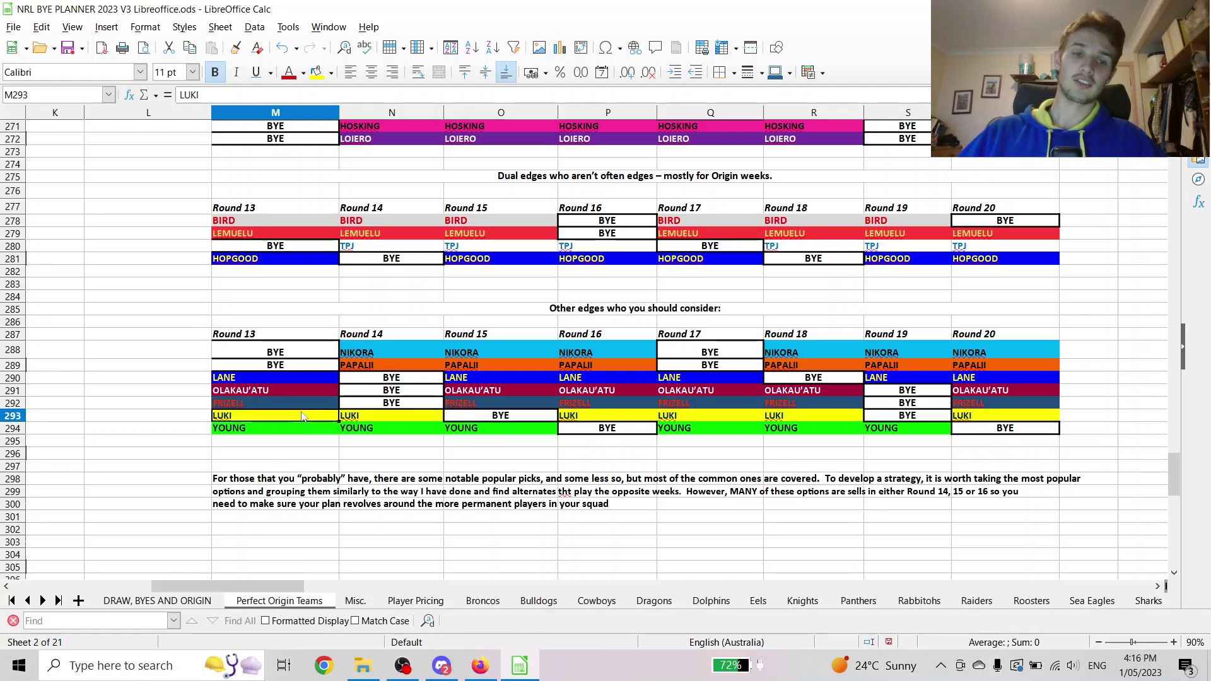
pyautogui.press('Up')
pyautogui.click(288, 418)
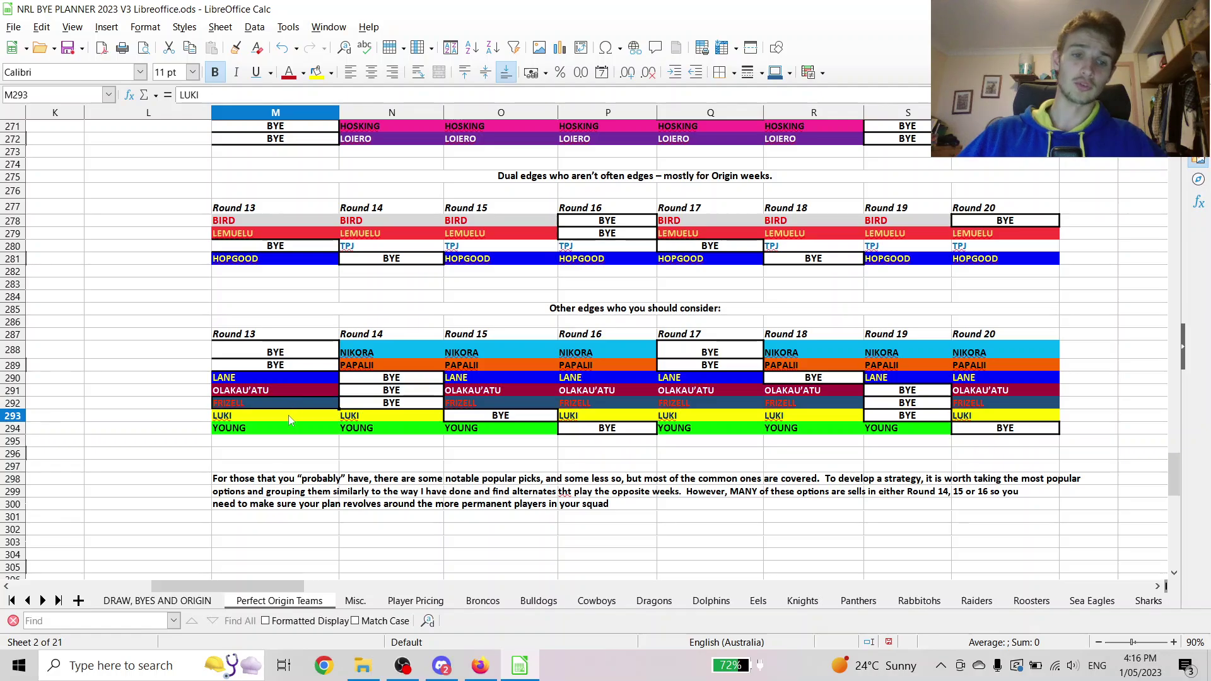
pyautogui.click(291, 407)
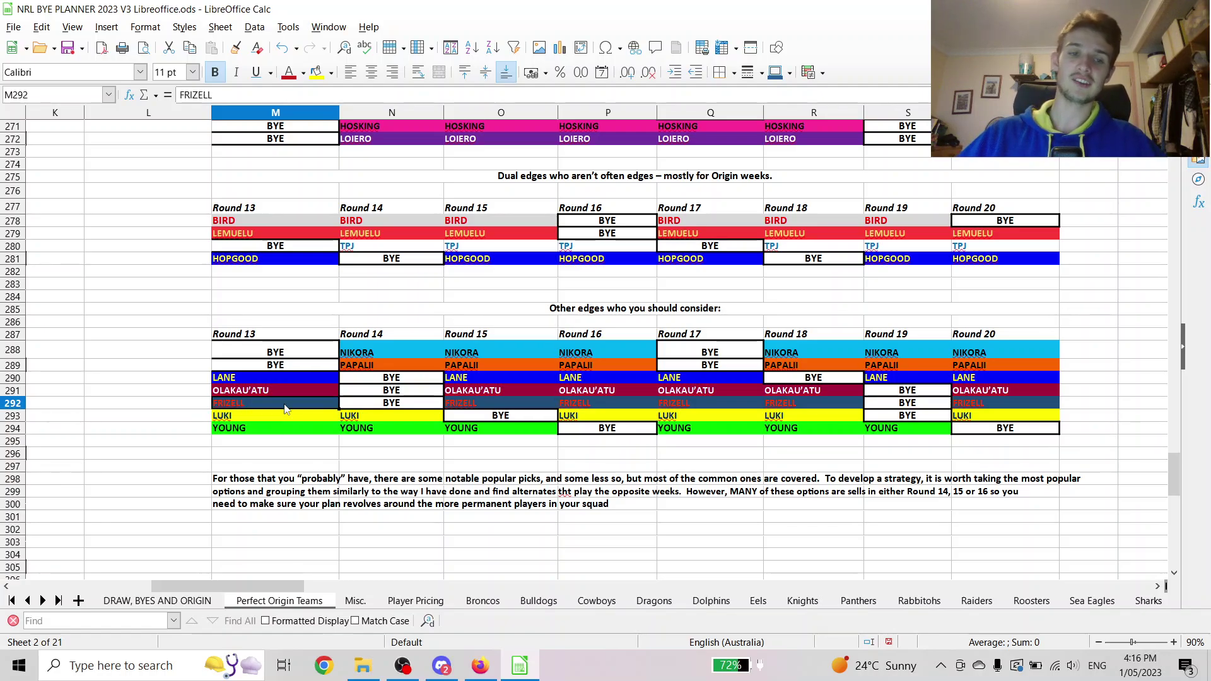
# - Highlight Lane and Olakau'atu in Round 13, and the Round 14 entries for Lane, Olakau'atu and Frizell
pyautogui.moveTo(290, 382); pyautogui.dragTo(290, 395)
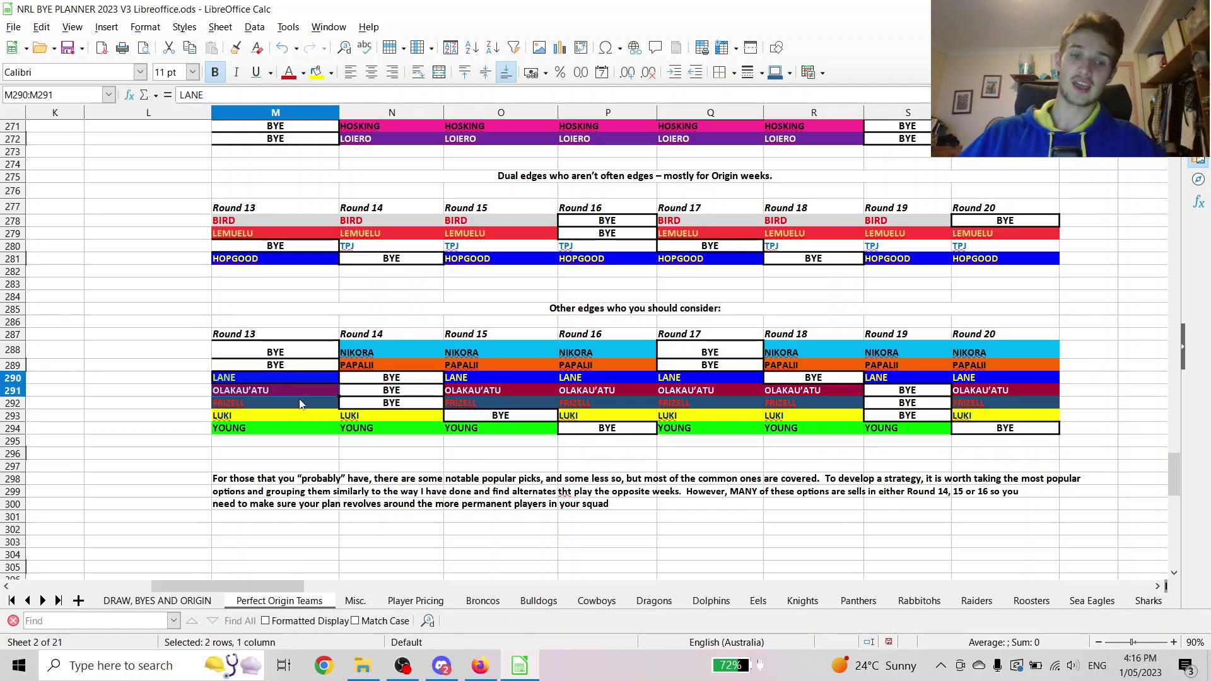
pyautogui.moveTo(391, 378); pyautogui.dragTo(389, 406)
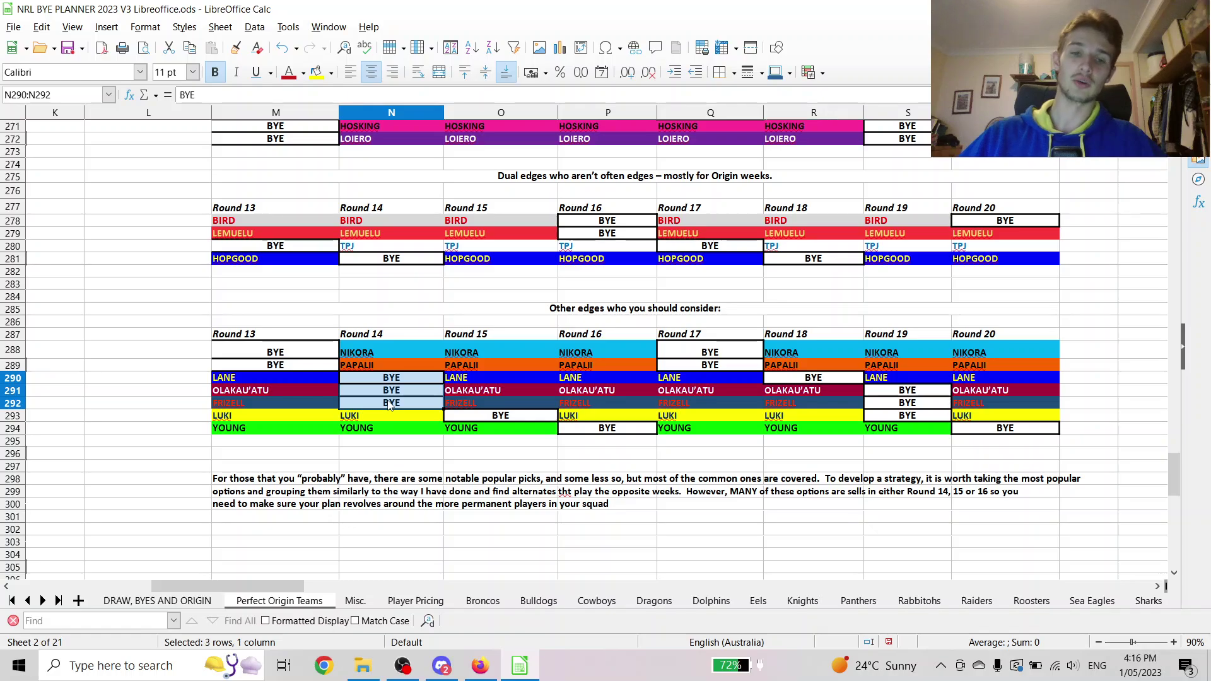
pyautogui.click(389, 405)
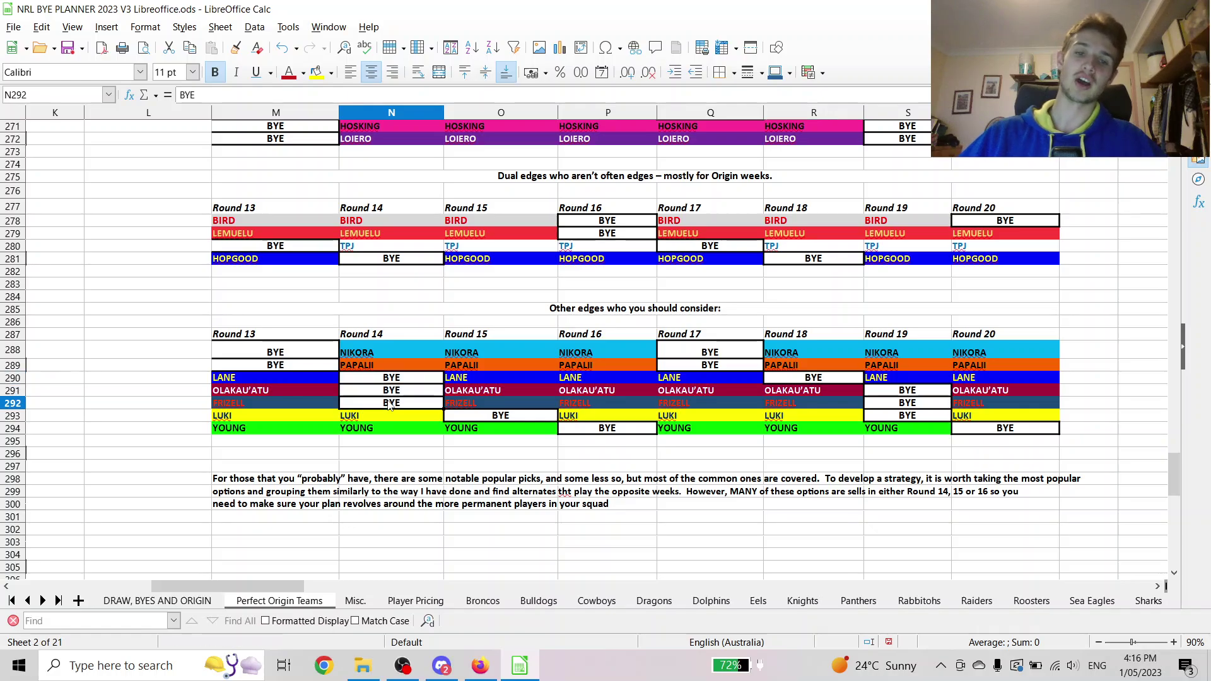
# - Review the Luki and Young rows from Round 13 to Round 16, plus Luki's Round 17 entry
pyautogui.click(241, 411)
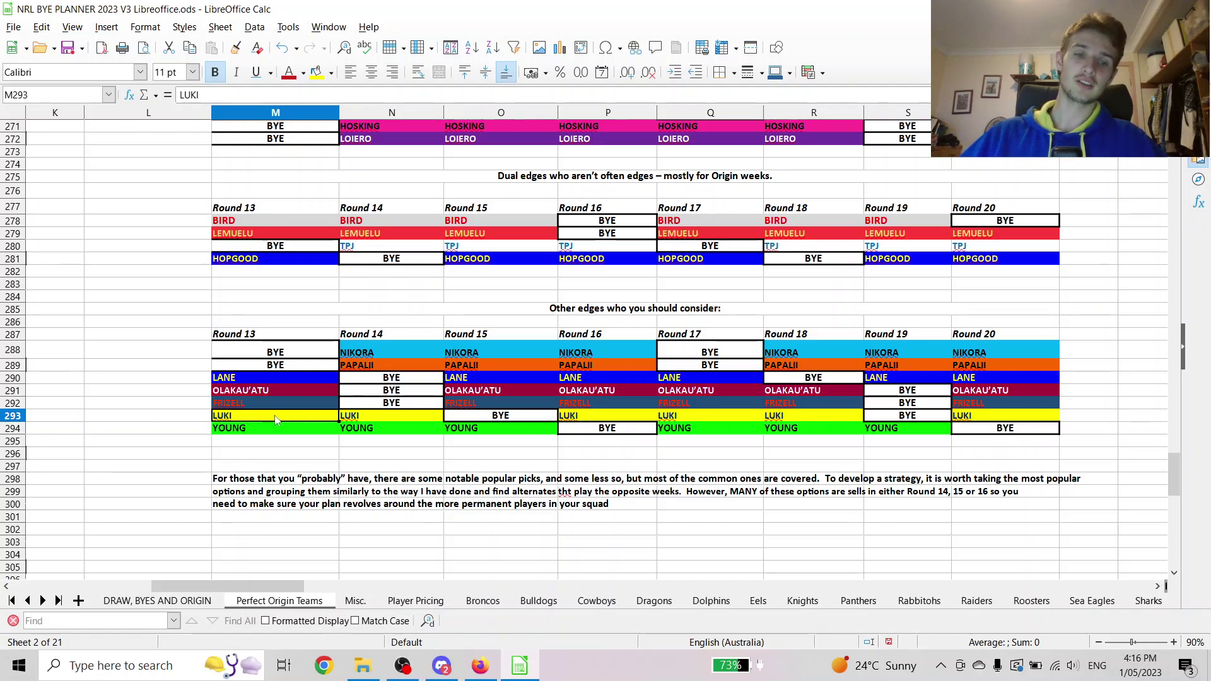
pyautogui.moveTo(275, 420); pyautogui.dragTo(606, 428)
pyautogui.click(713, 418)
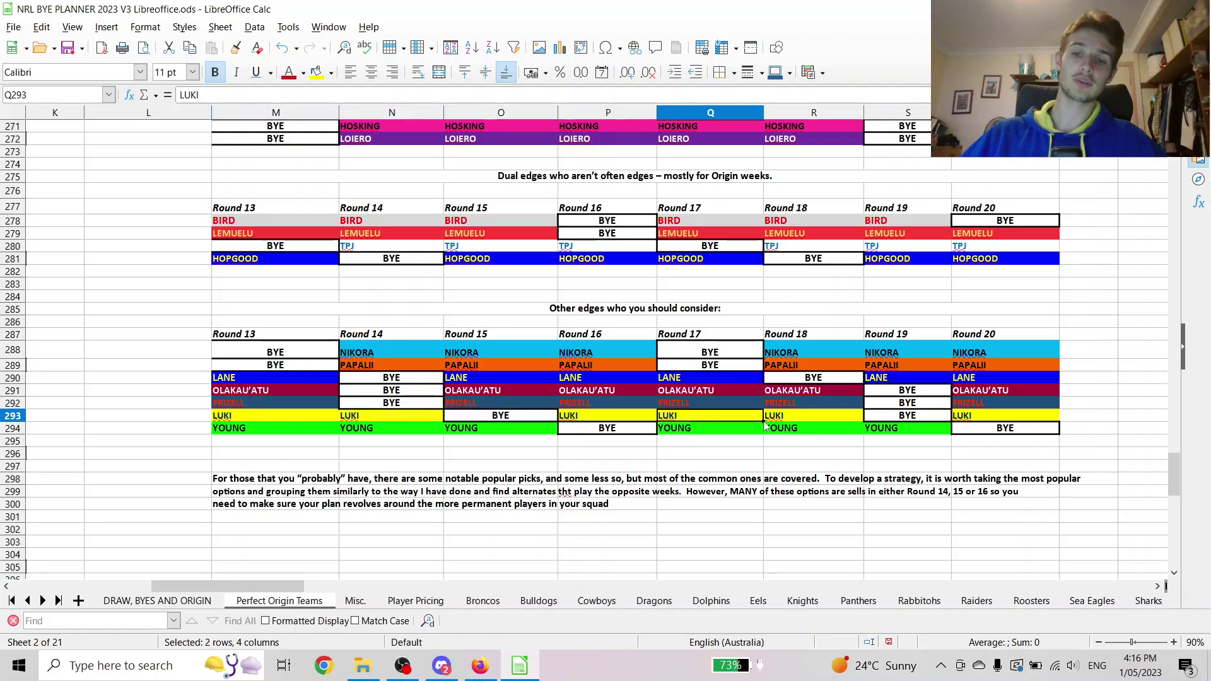
# - Check Luki's Round 19 entry, then examine Young's entries from Round 13 to Round 16 among the other edges
pyautogui.click(883, 421)
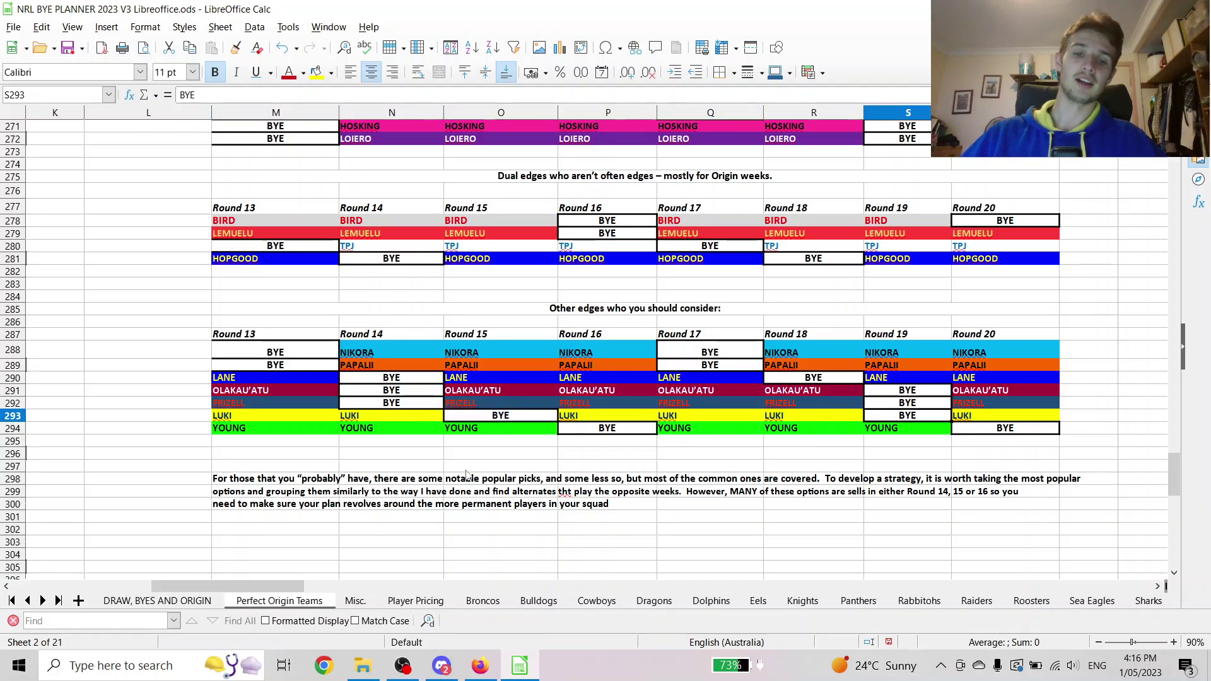
pyautogui.click(246, 430)
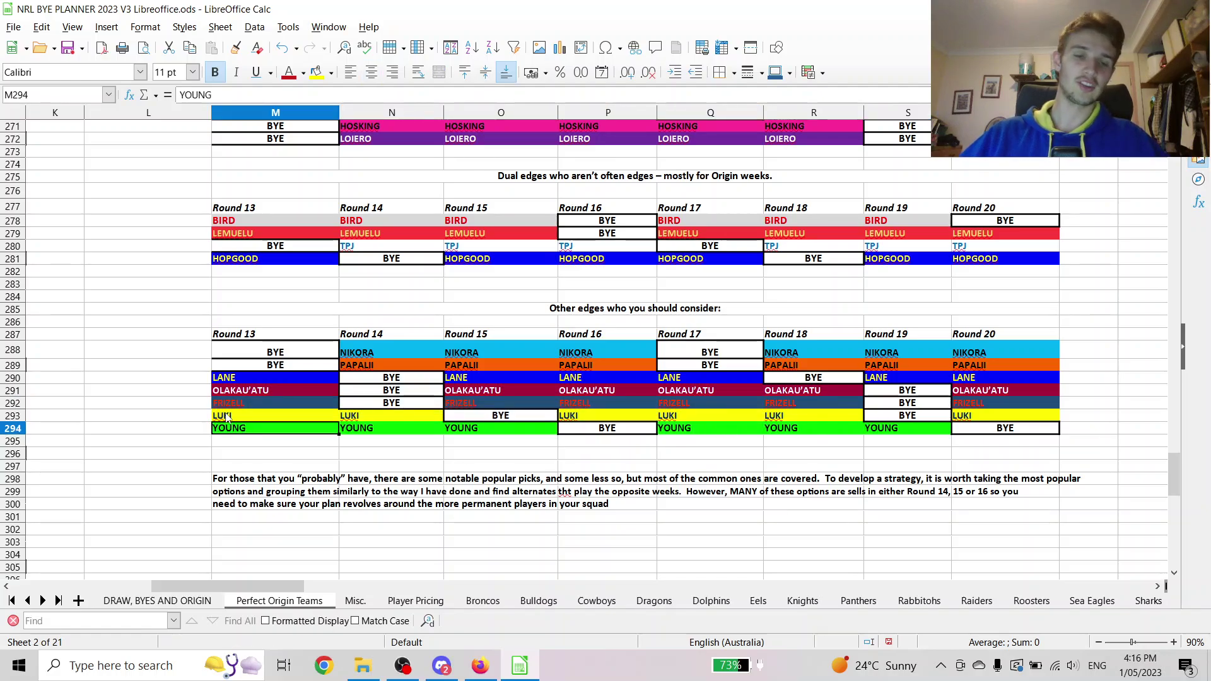
pyautogui.click(237, 444)
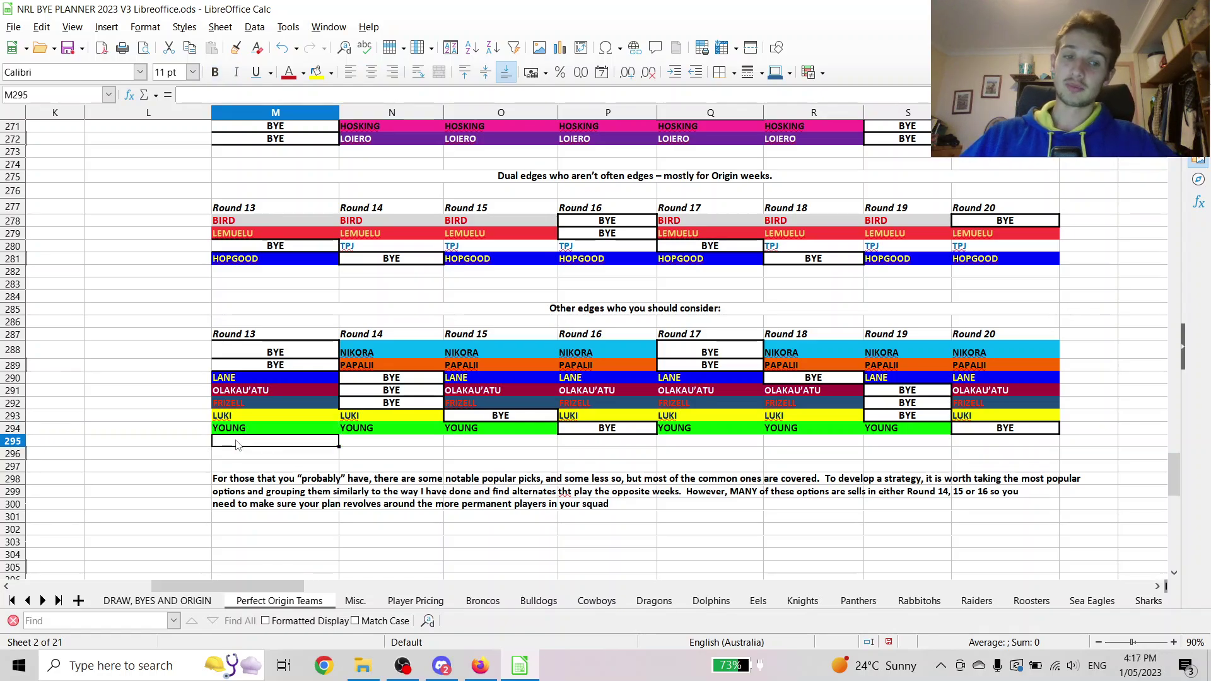
pyautogui.click(246, 433)
pyautogui.moveTo(257, 378); pyautogui.dragTo(583, 434)
pyautogui.click(456, 440)
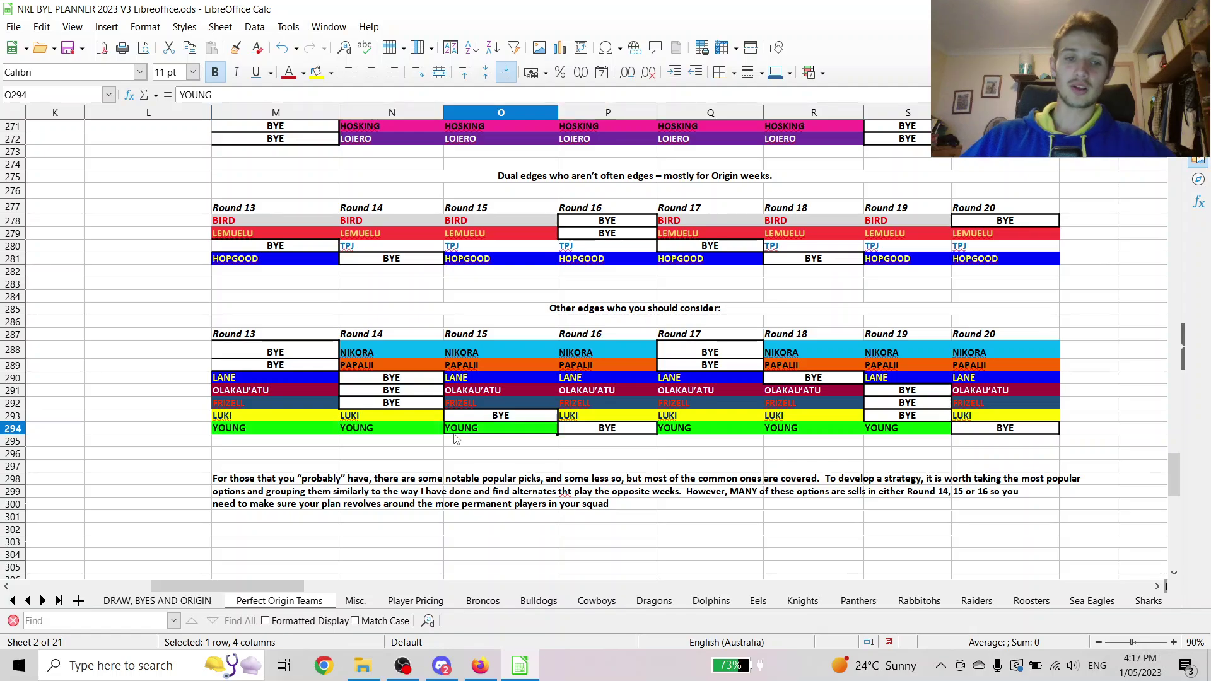
# - Highlight the Young row from Round 13 to Round 15 and check his Round 16 and Round 19 entries
pyautogui.click(301, 434)
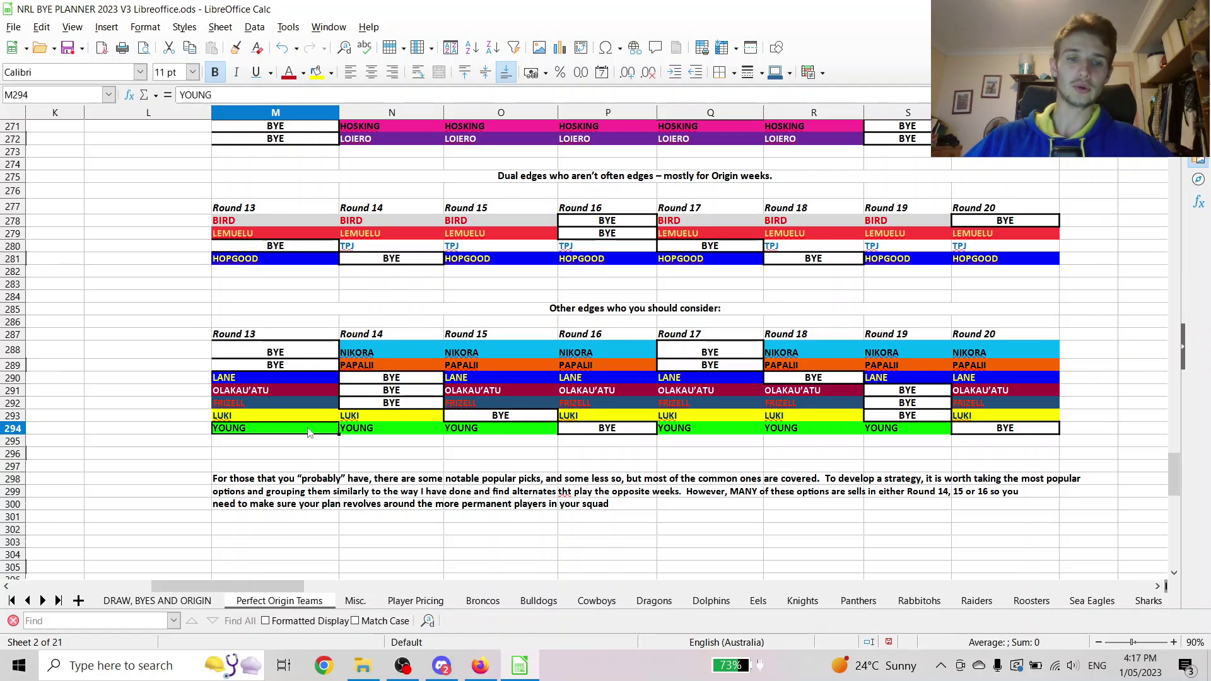
pyautogui.moveTo(315, 433); pyautogui.dragTo(502, 432)
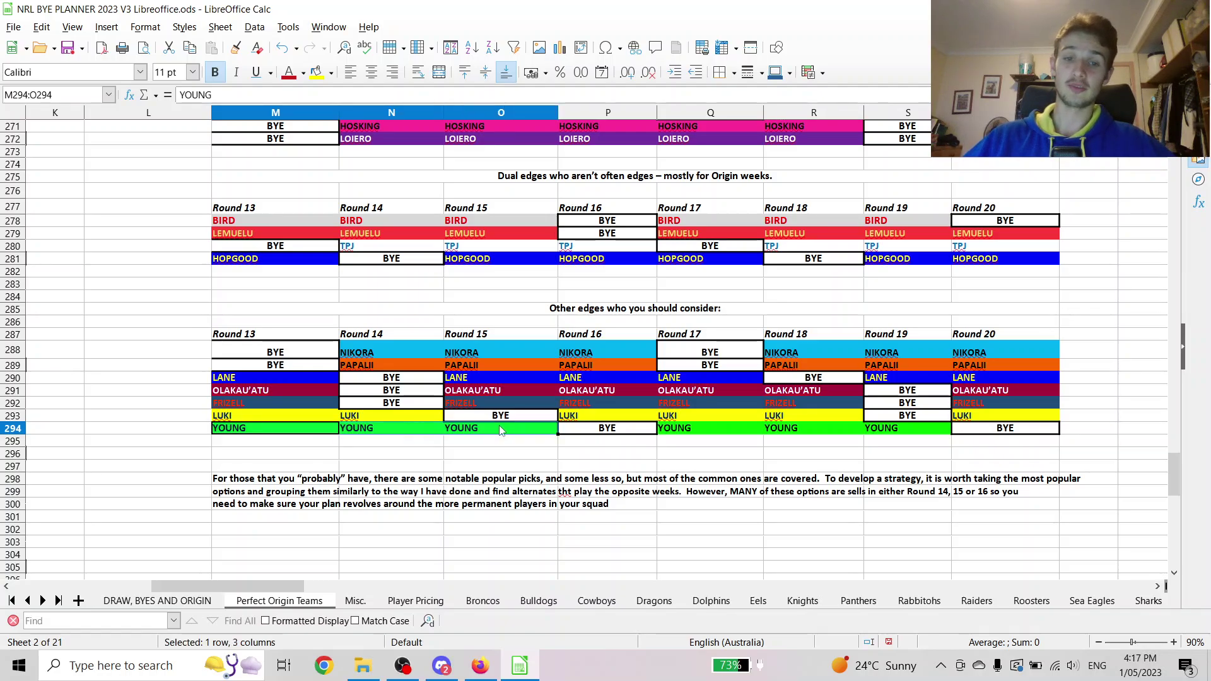
pyautogui.click(631, 428)
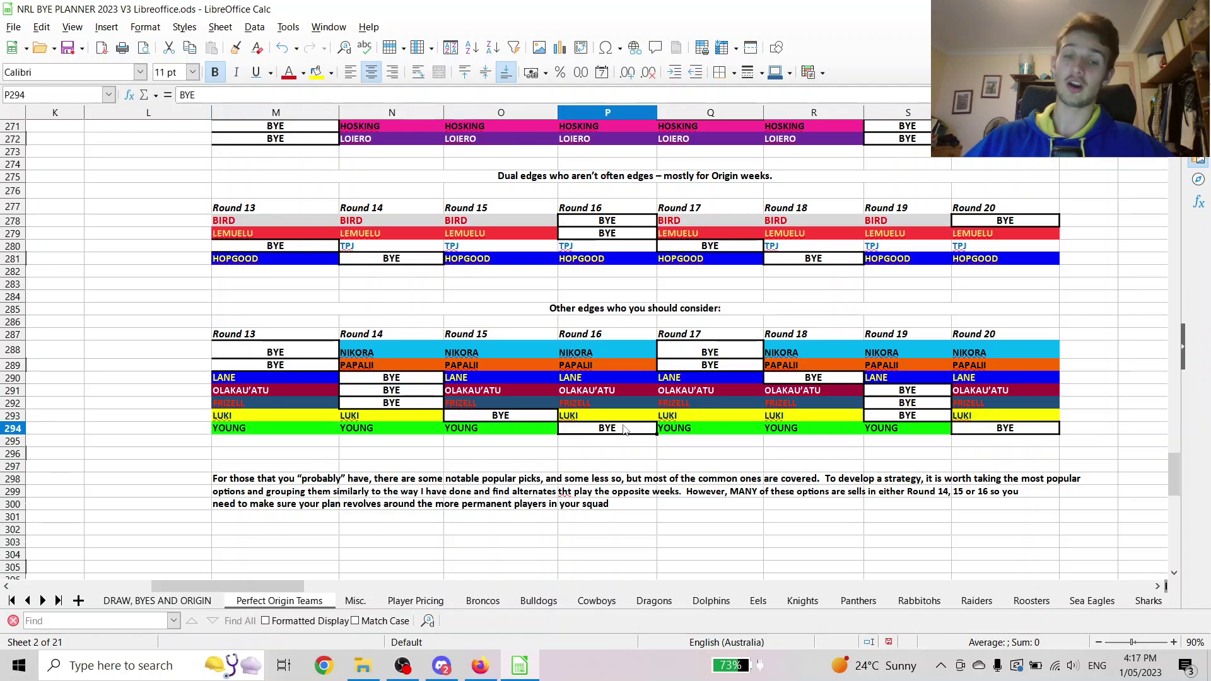
pyautogui.click(308, 430)
pyautogui.click(928, 431)
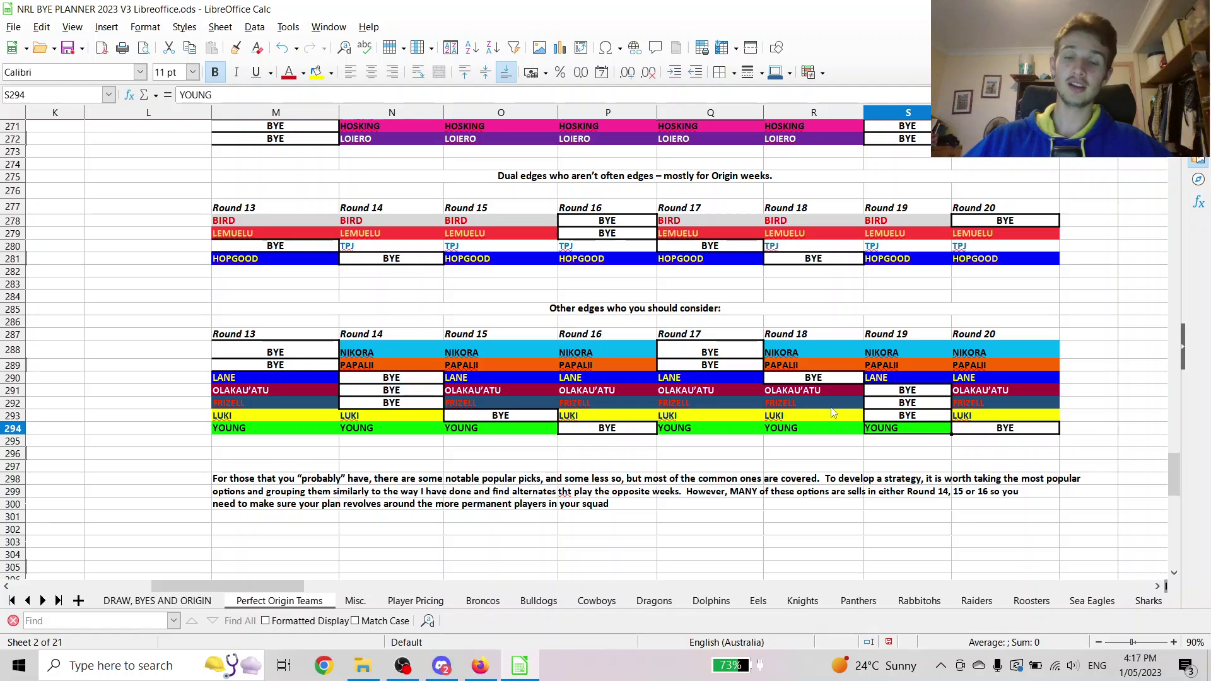
# - Look back over the owned and dual edges tables and highlight the whole other edges table from Nikora to Young, Rounds 13 to 20
pyautogui.scroll(1, 524, 218)
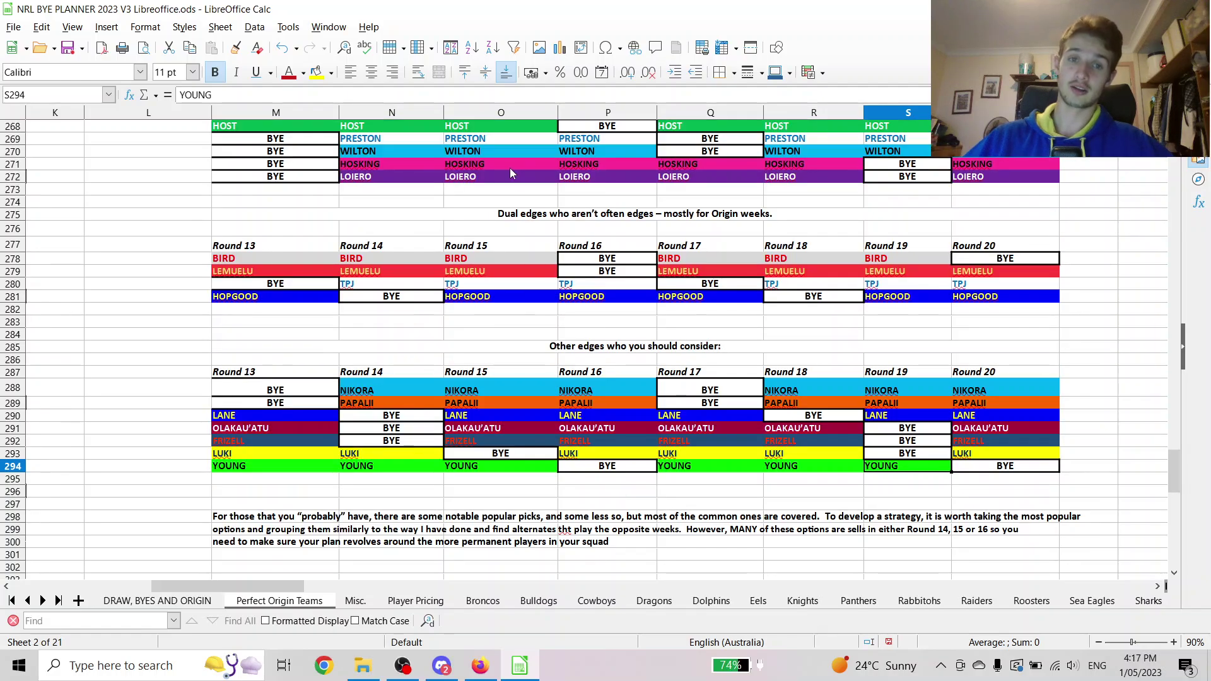
pyautogui.scroll(-3, 511, 180)
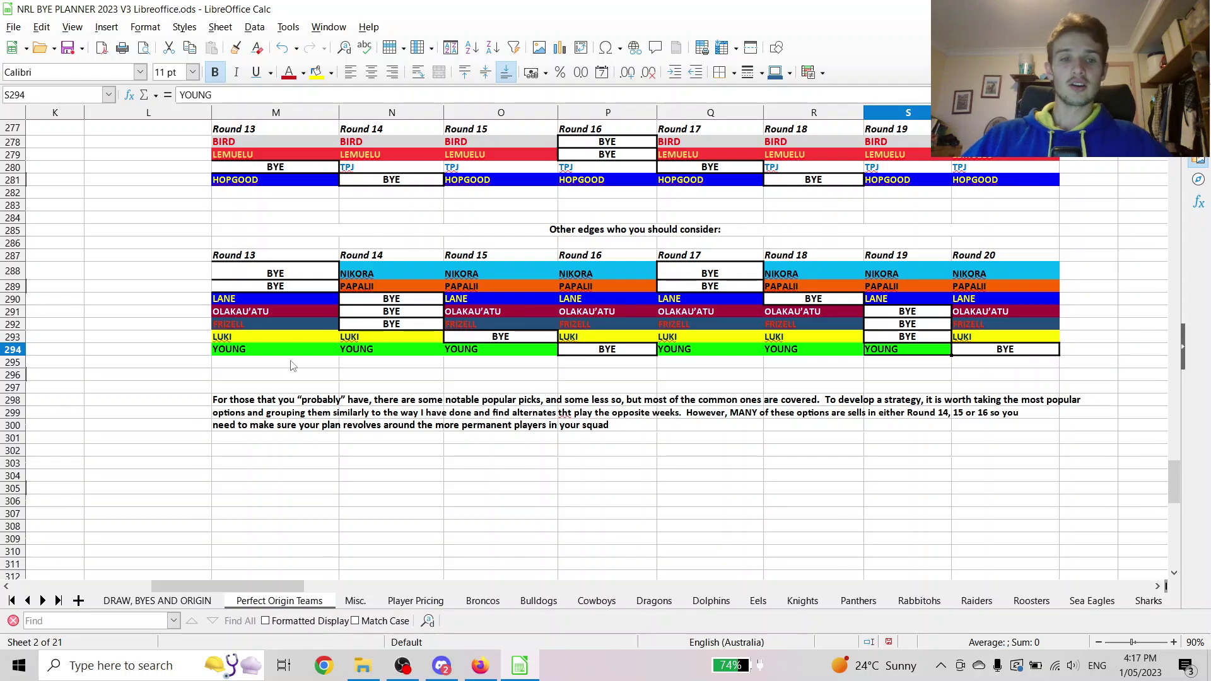
pyautogui.scroll(5, 423, 440)
pyautogui.scroll(7, 423, 441)
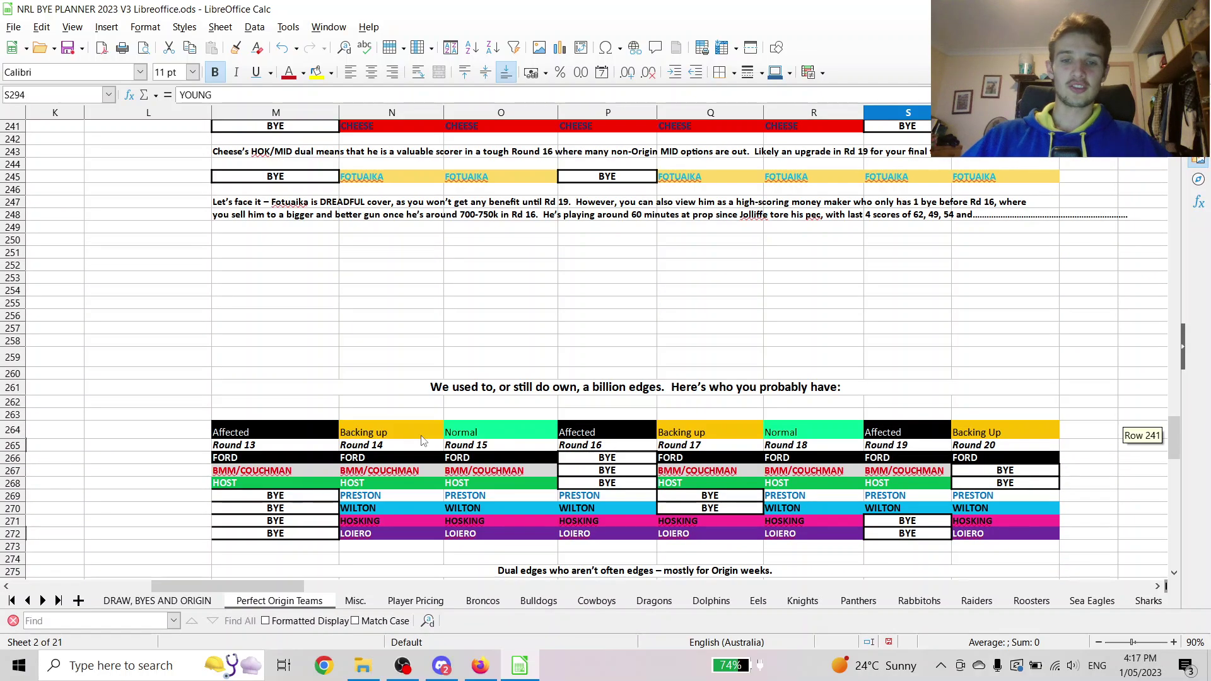
pyautogui.scroll(-11, 422, 440)
pyautogui.moveTo(265, 314); pyautogui.dragTo(1009, 388)
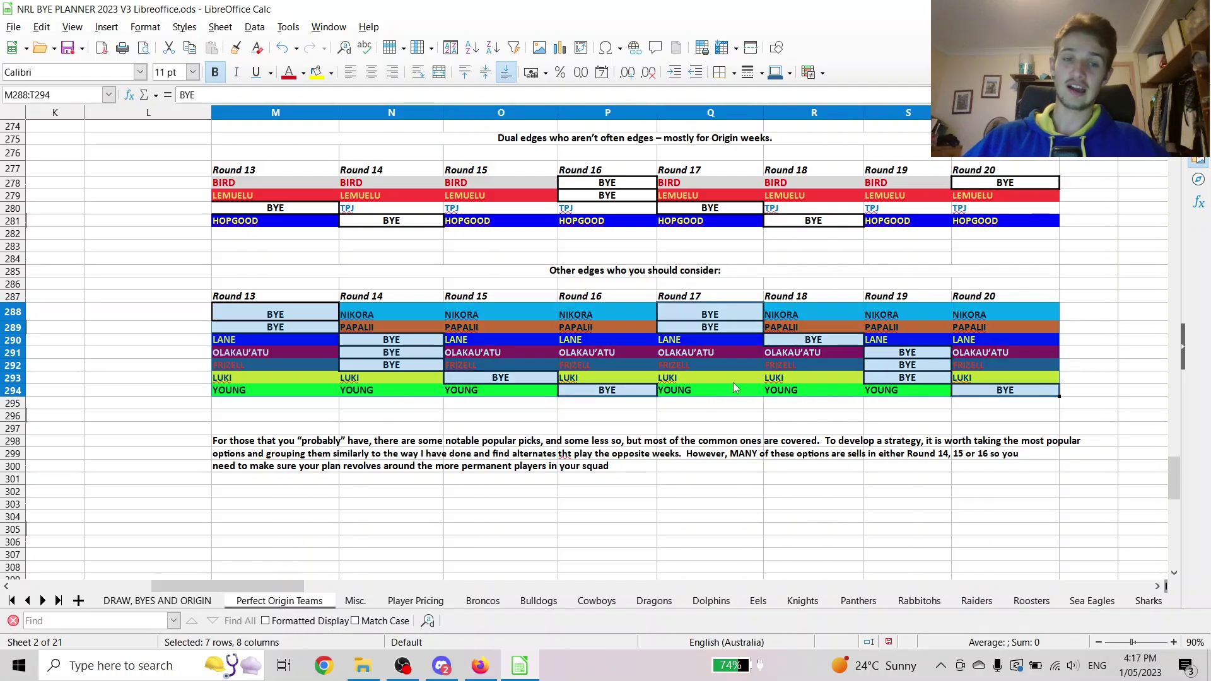
# - Bring up the Most Common Strategy table and highlight the Hosking row from Round 14 to Round 20
pyautogui.scroll(8, 735, 387)
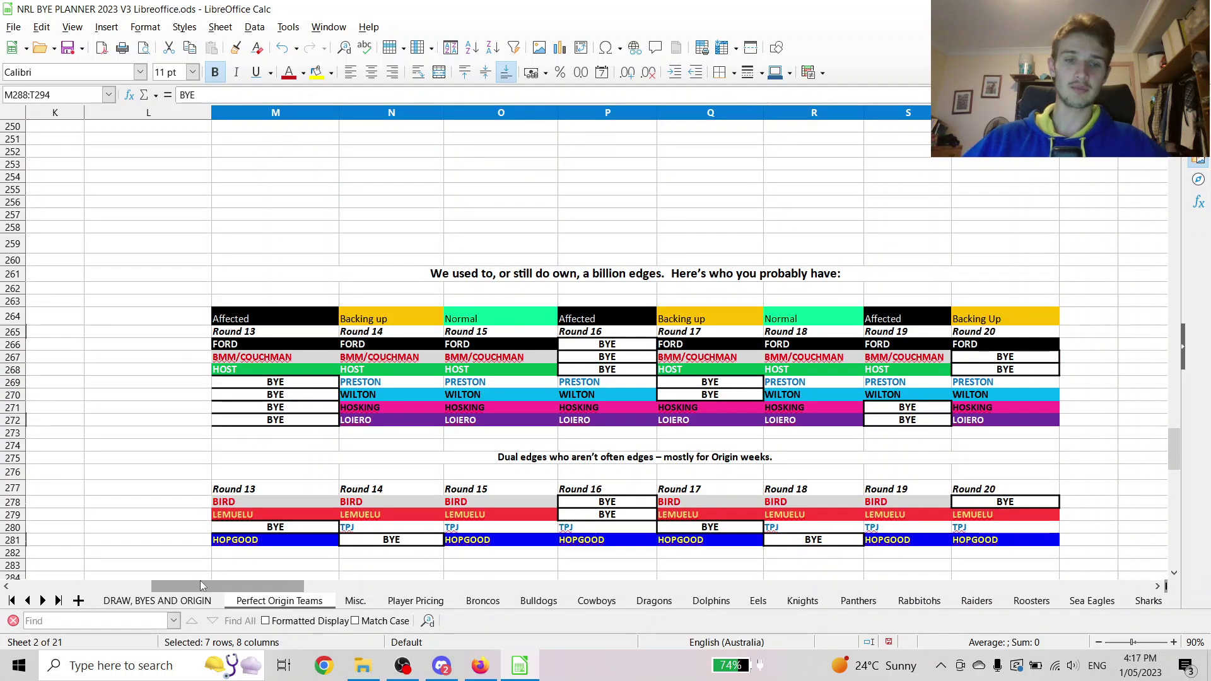
pyautogui.moveTo(202, 586); pyautogui.dragTo(303, 586)
pyautogui.scroll(-1, 369, 429)
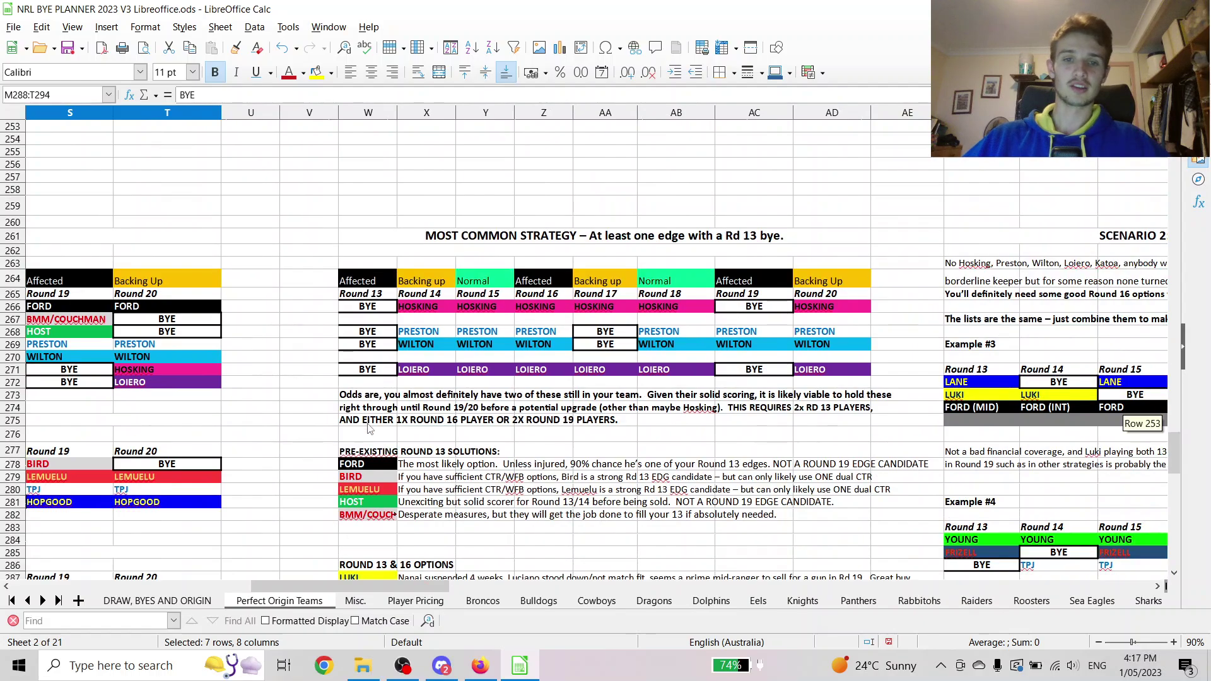
pyautogui.scroll(-2, 369, 429)
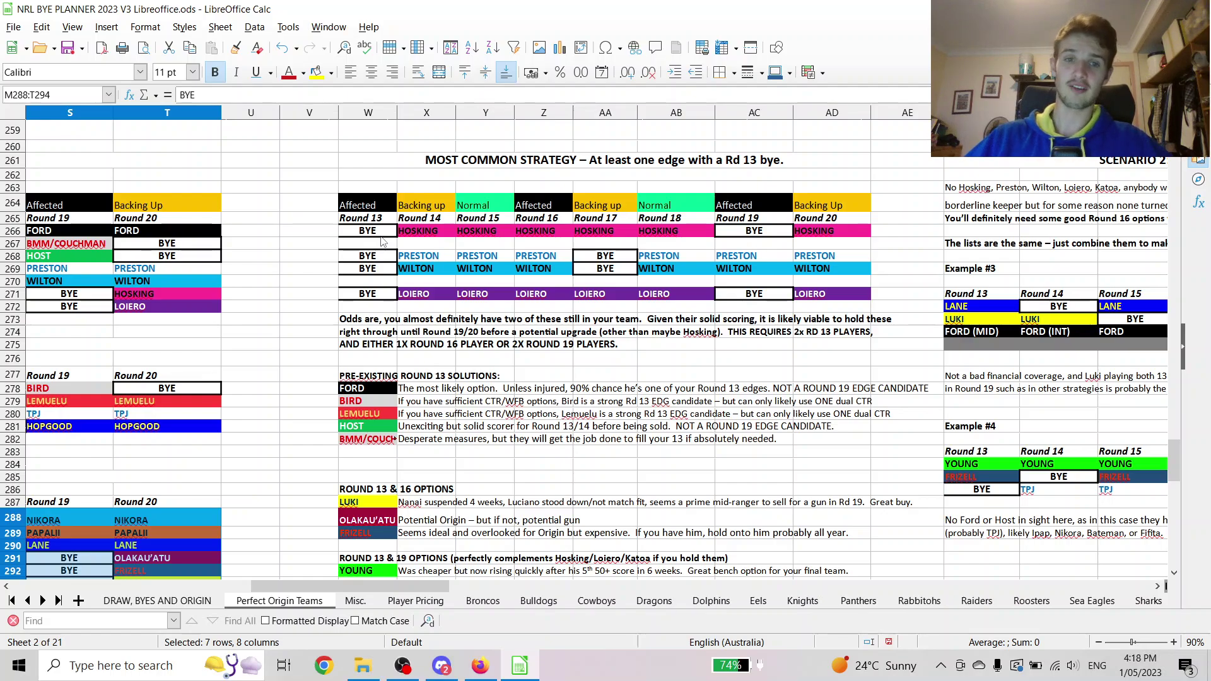
pyautogui.click(412, 234)
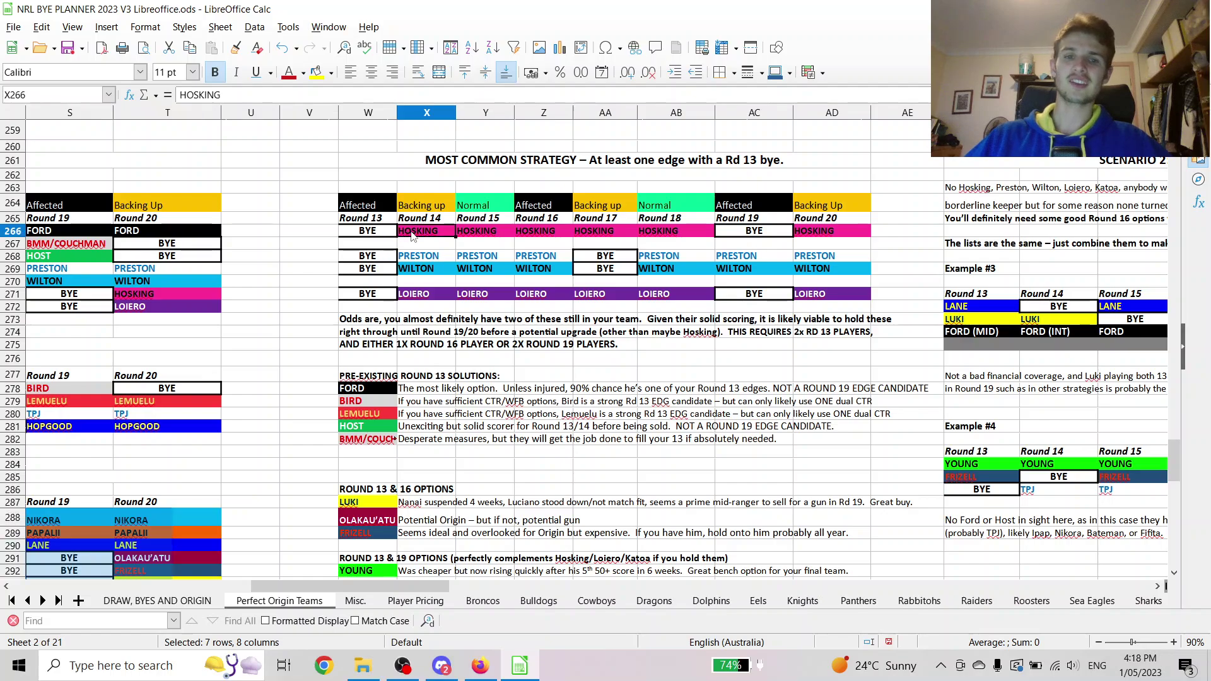
pyautogui.moveTo(412, 233); pyautogui.dragTo(811, 236)
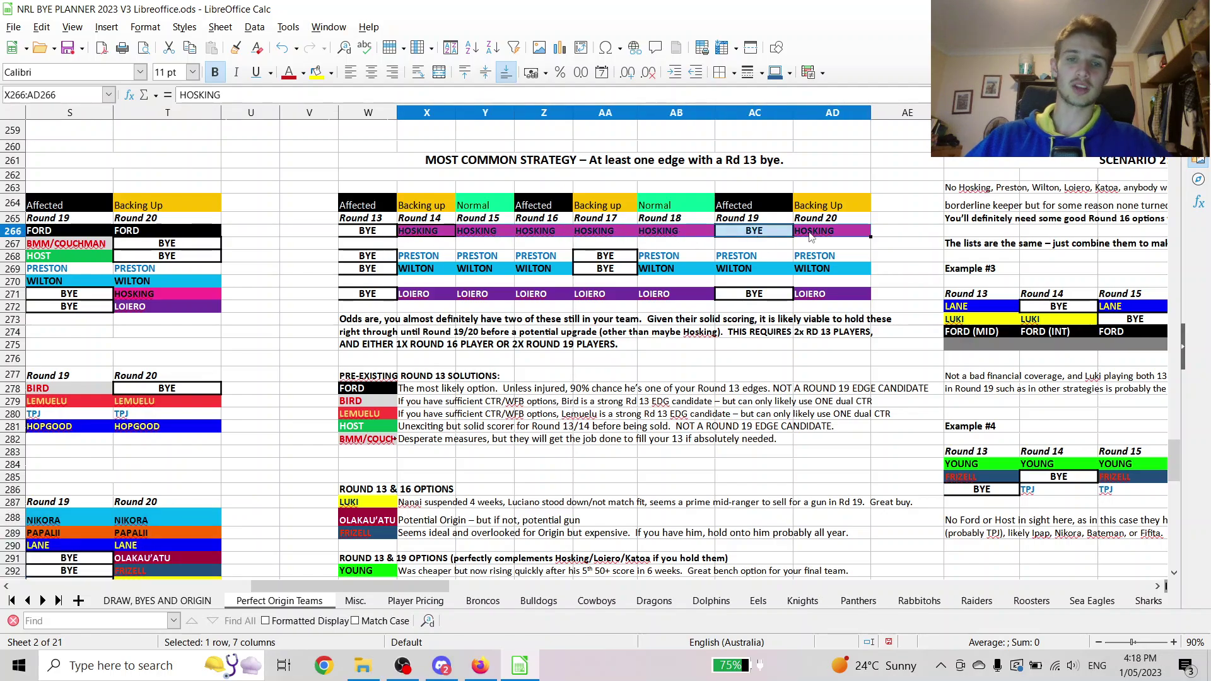
# - Review the Wilton row in the Most Common Strategy table from Round 13 to Round 20
pyautogui.click(605, 268)
pyautogui.moveTo(413, 271); pyautogui.dragTo(814, 275)
pyautogui.click(434, 272)
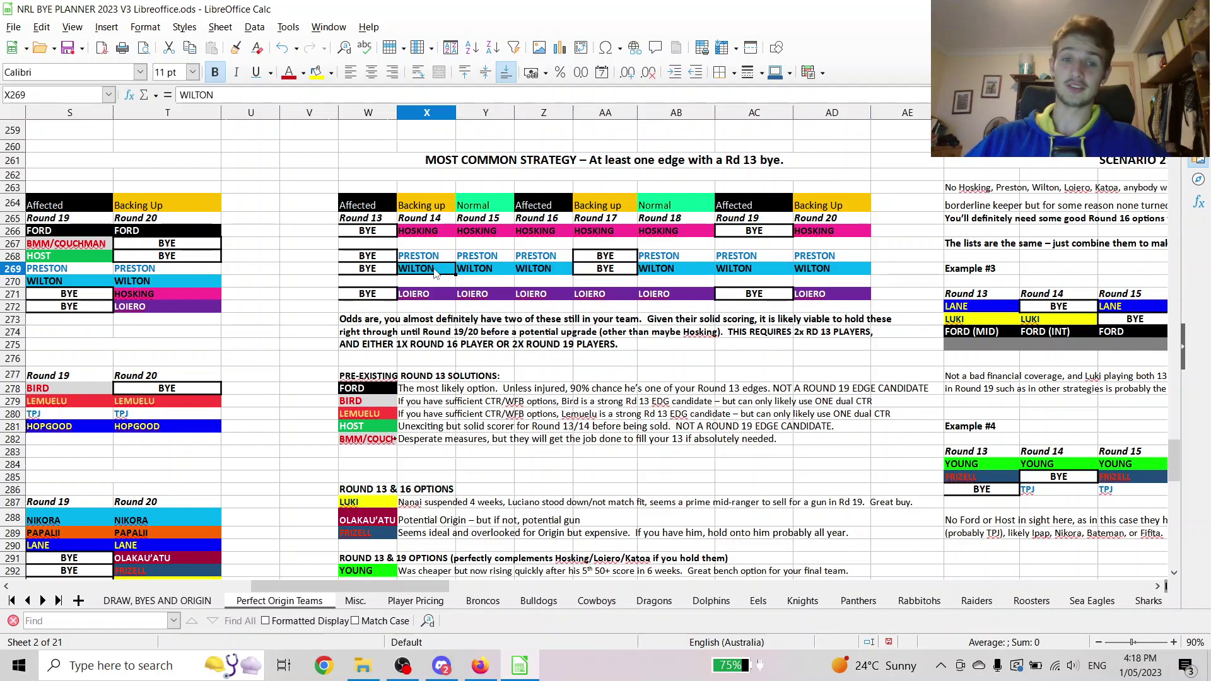
pyautogui.click(363, 274)
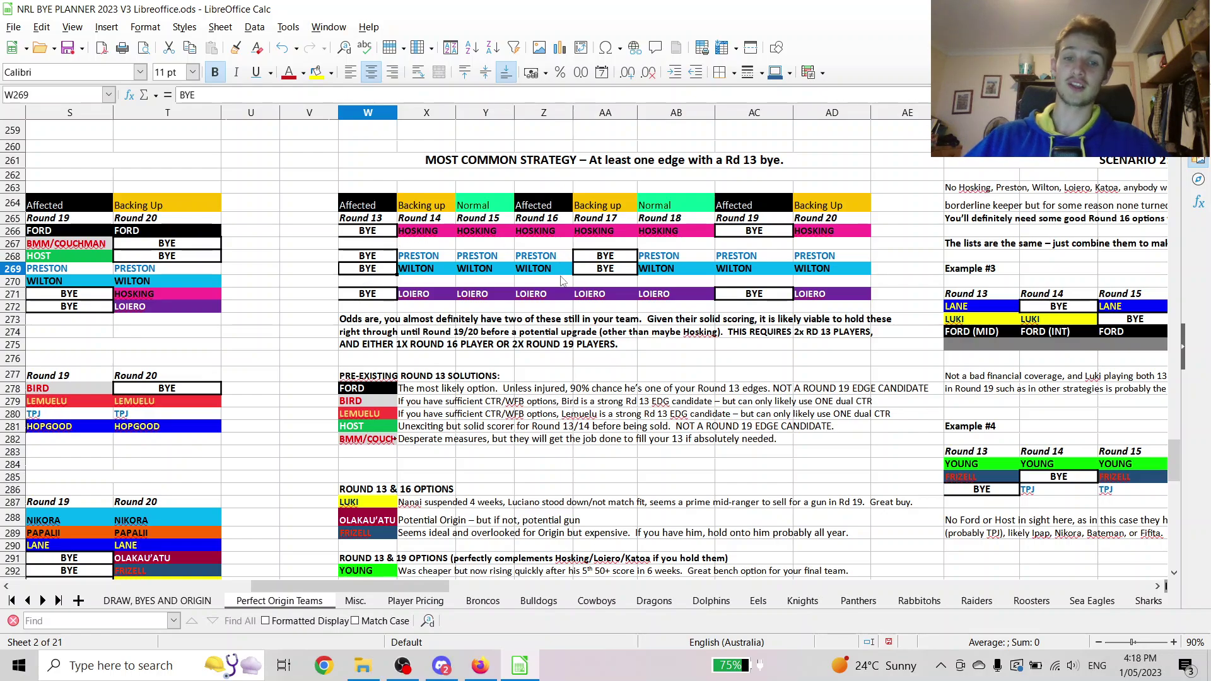
pyautogui.moveTo(558, 273); pyautogui.dragTo(806, 265)
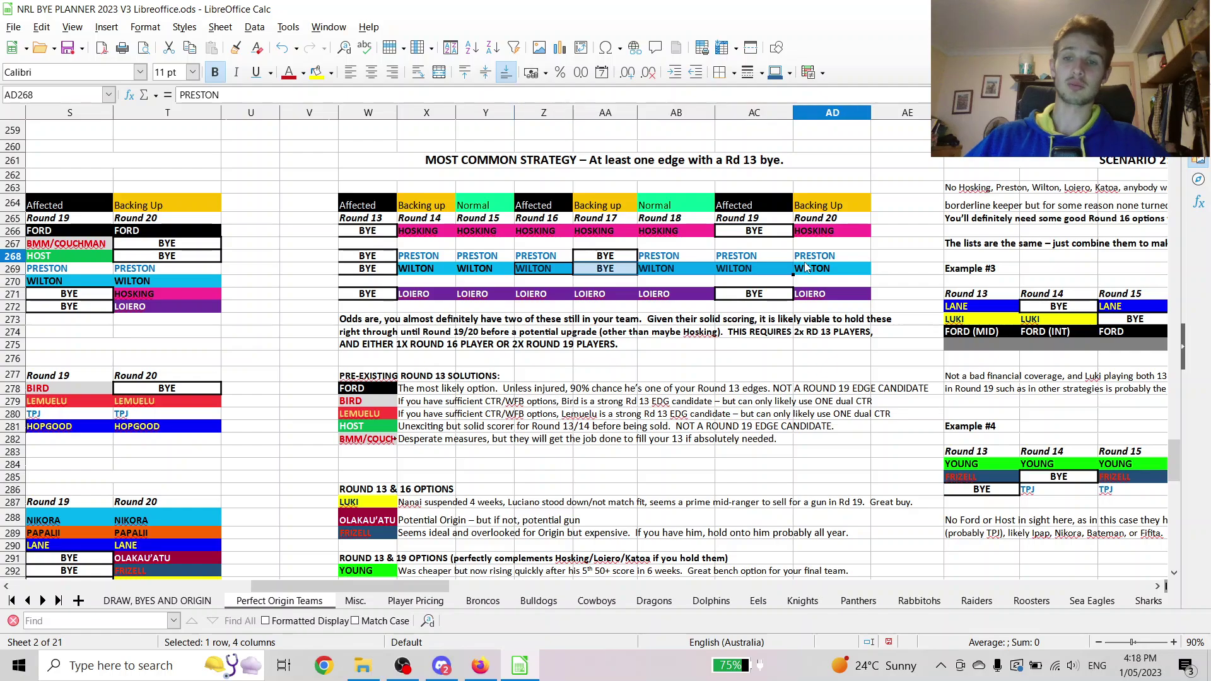
pyautogui.click(807, 268)
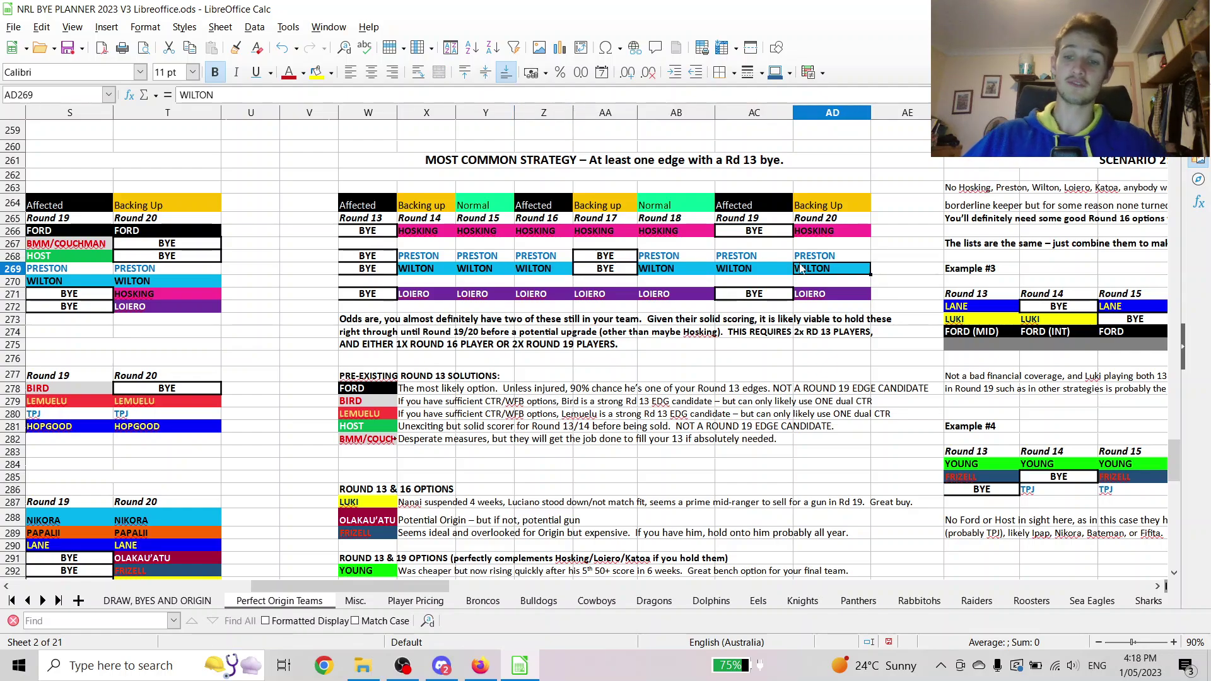
# - Highlight the Loiero row from Round 14 to Round 18 and check his Round 19 entry
pyautogui.click(426, 297)
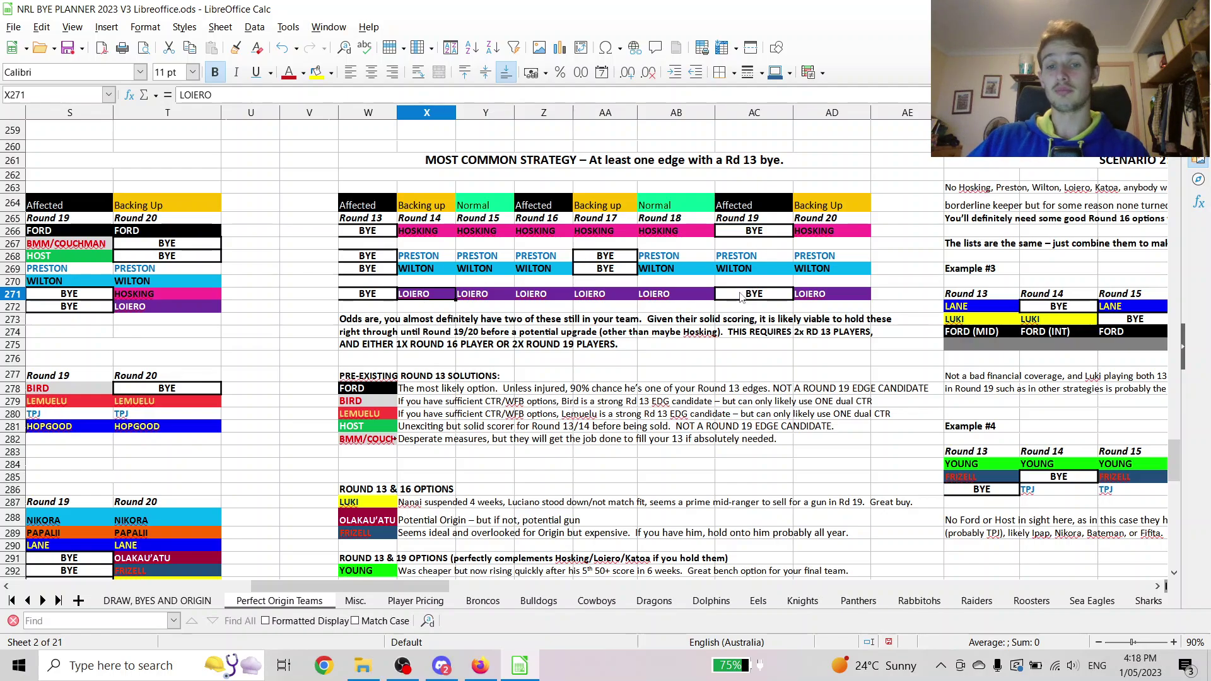
pyautogui.moveTo(429, 307); pyautogui.dragTo(675, 300)
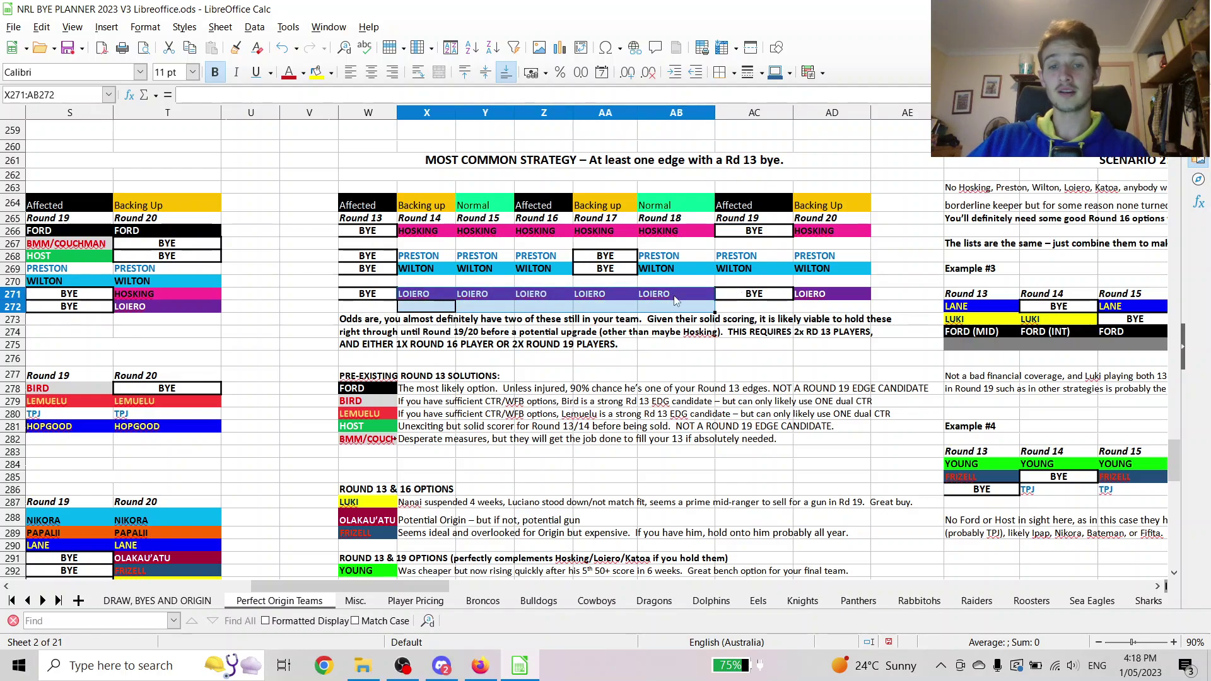
pyautogui.click(769, 294)
pyautogui.click(765, 272)
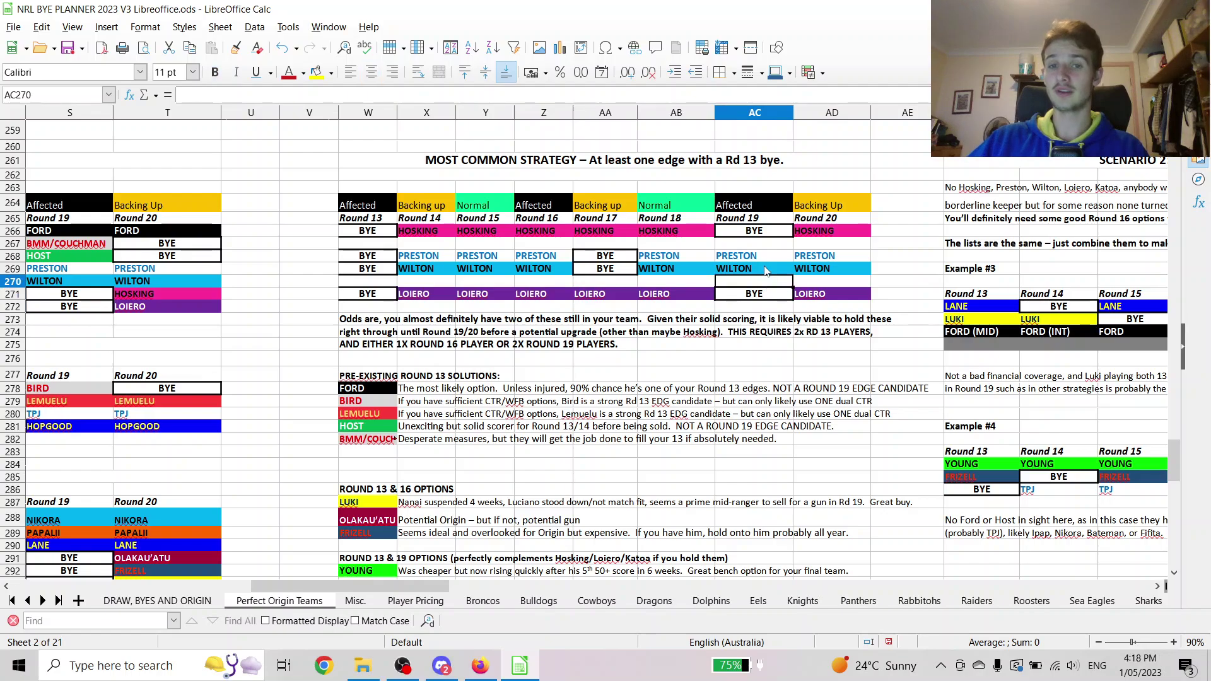
# - Highlight the Round 13 byes from Hosking down to Loiero in the Most Common Strategy table
pyautogui.scroll(-2, 552, 300)
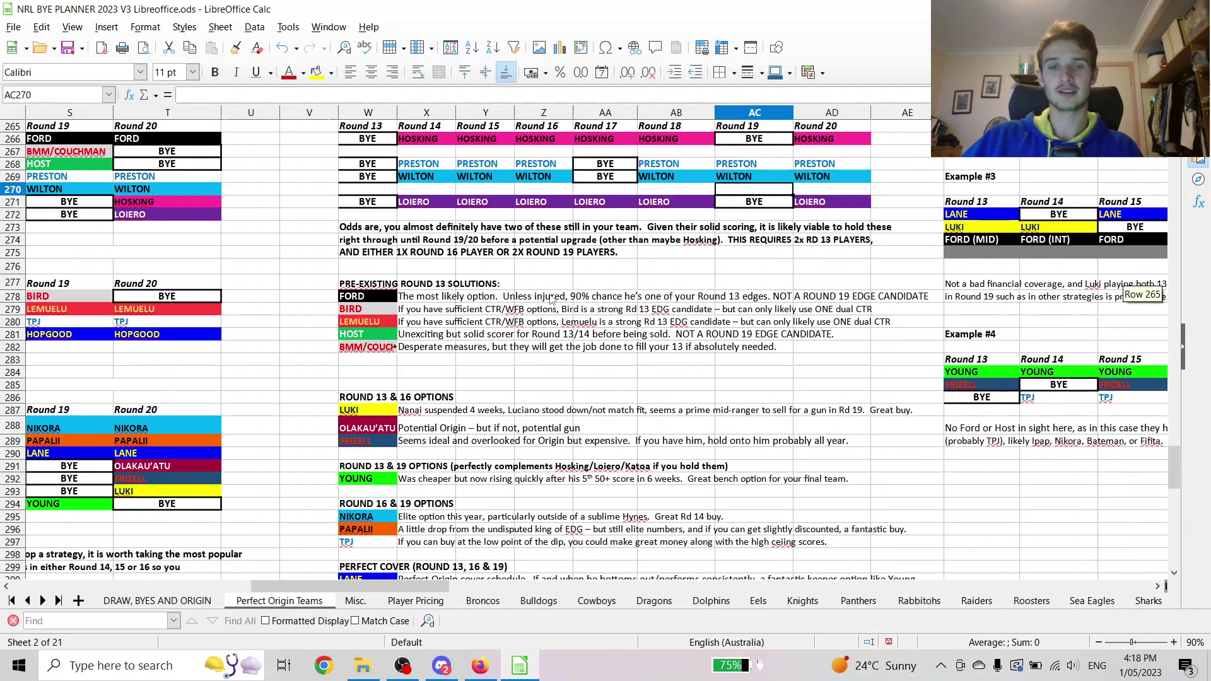
pyautogui.scroll(2, 551, 299)
pyautogui.moveTo(372, 231); pyautogui.dragTo(371, 297)
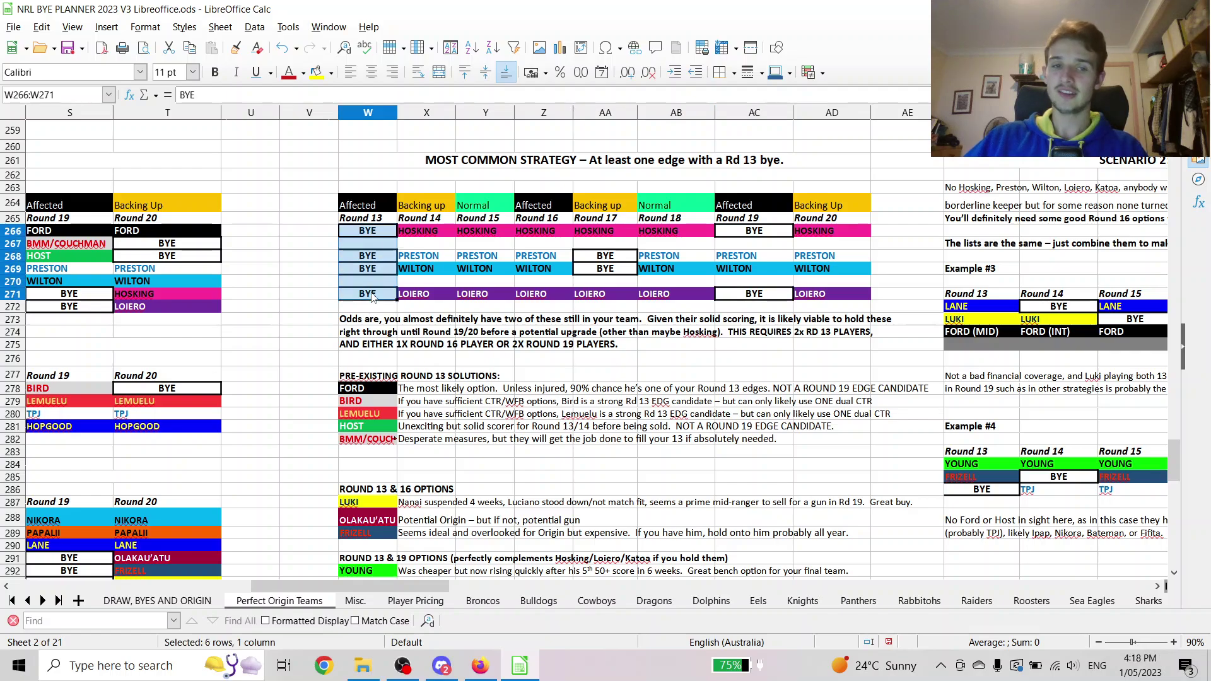
pyautogui.click(372, 297)
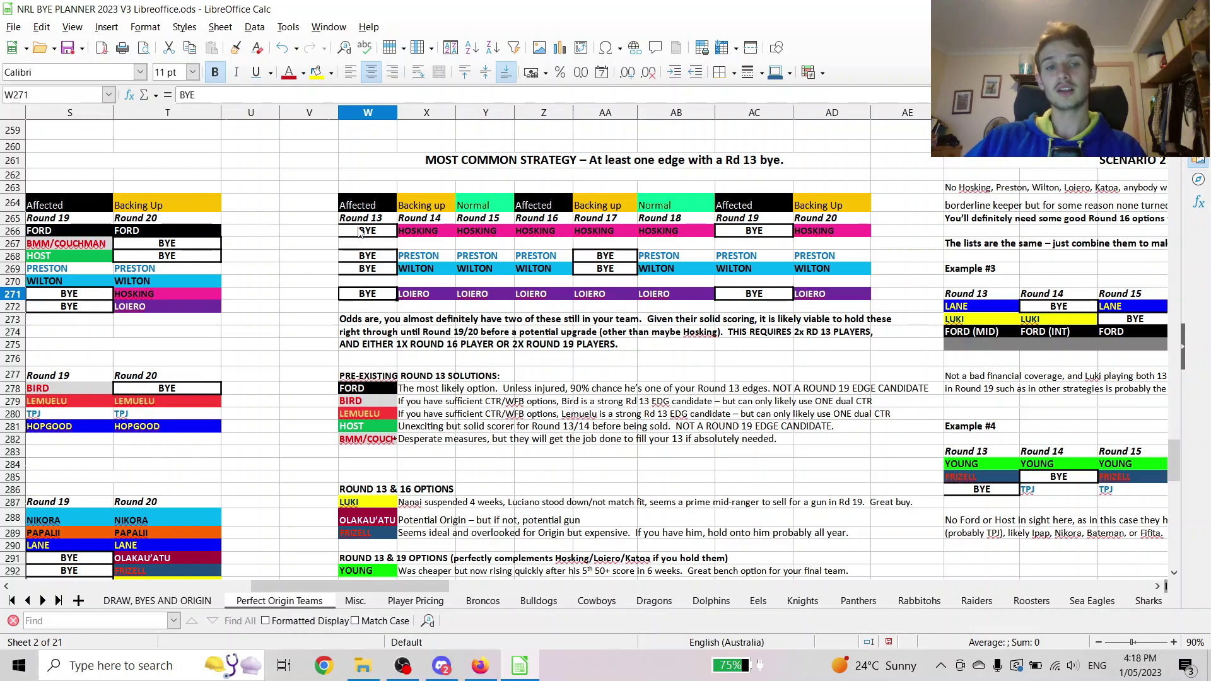
pyautogui.moveTo(361, 231); pyautogui.dragTo(364, 301)
# - Go through the pre-existing Round 13 solutions one by one: Ford, Bird, Lemuelu, Host and BMM/Couchman
pyautogui.scroll(-2, 356, 296)
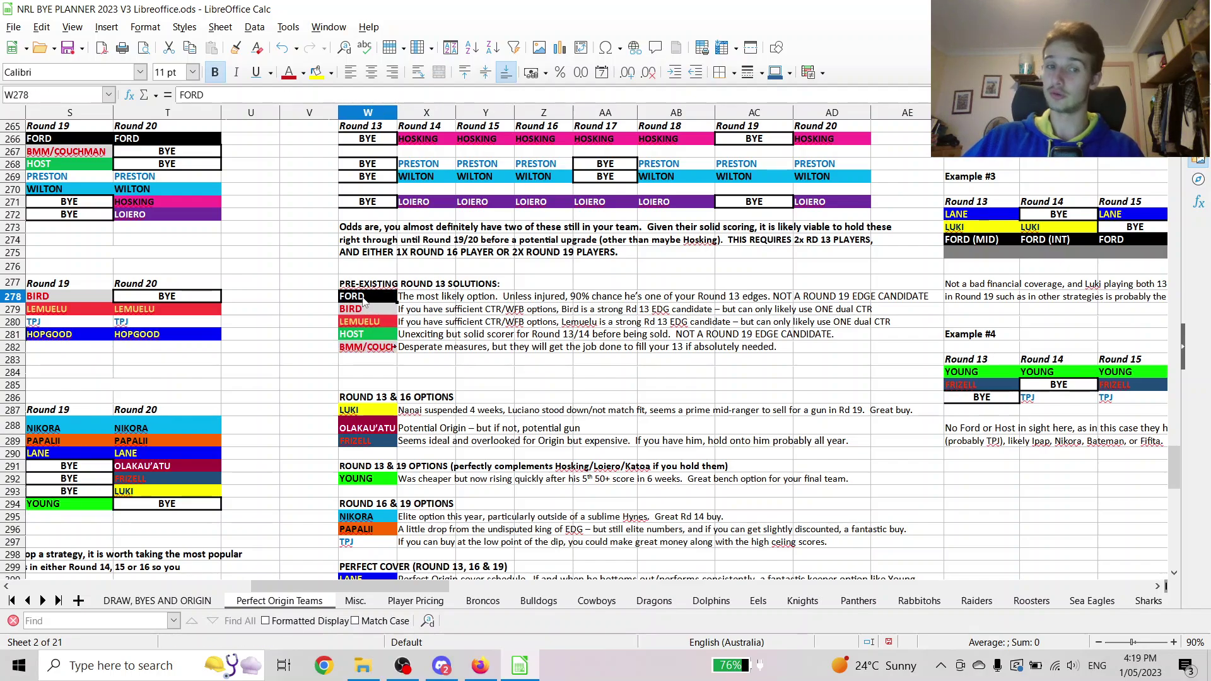
pyautogui.click(369, 310)
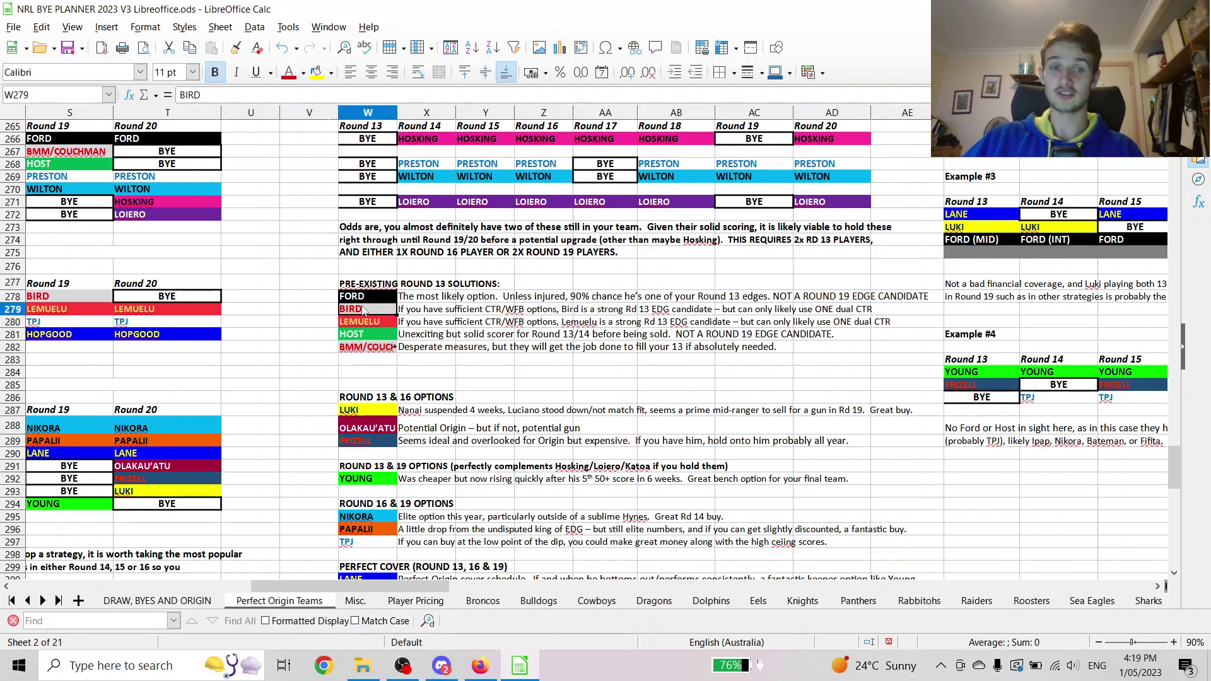
pyautogui.click(371, 299)
pyautogui.click(370, 314)
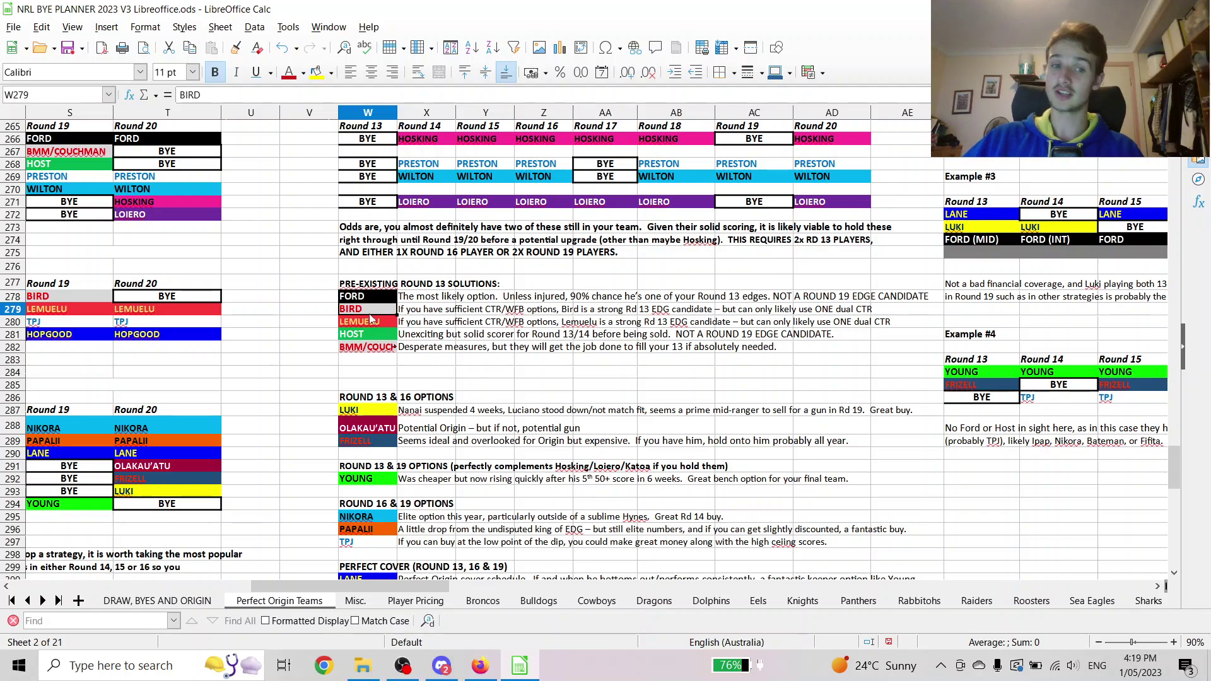
pyautogui.click(371, 323)
pyautogui.click(370, 335)
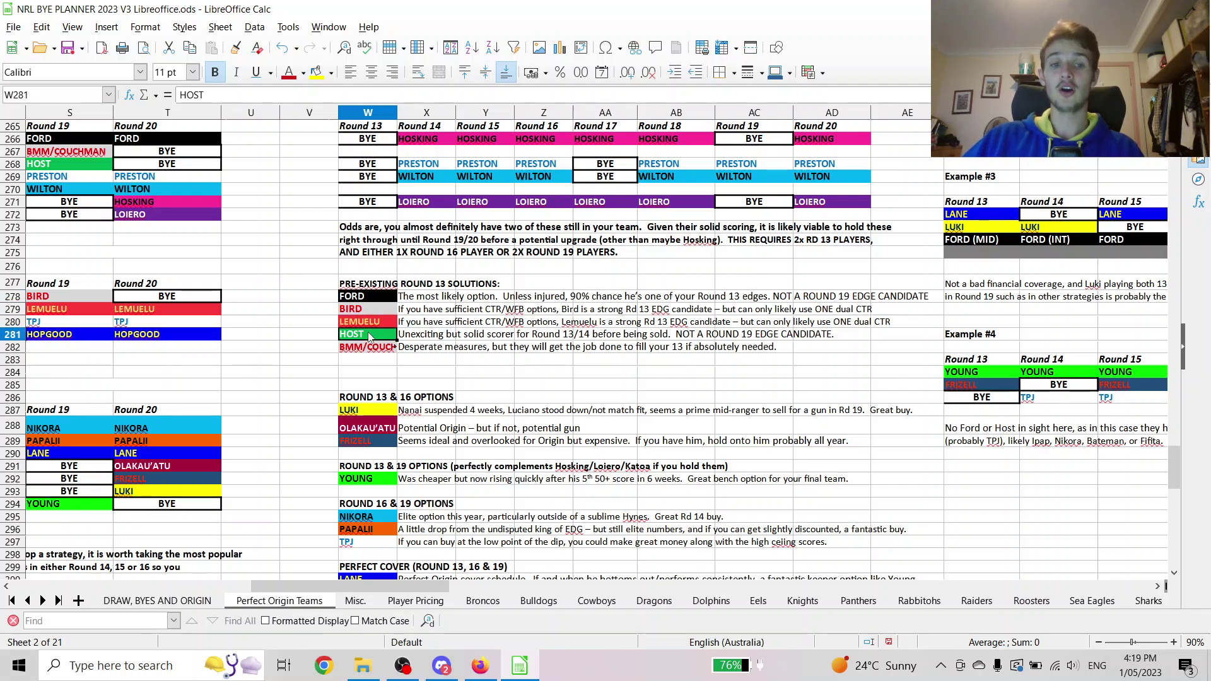
pyautogui.click(370, 348)
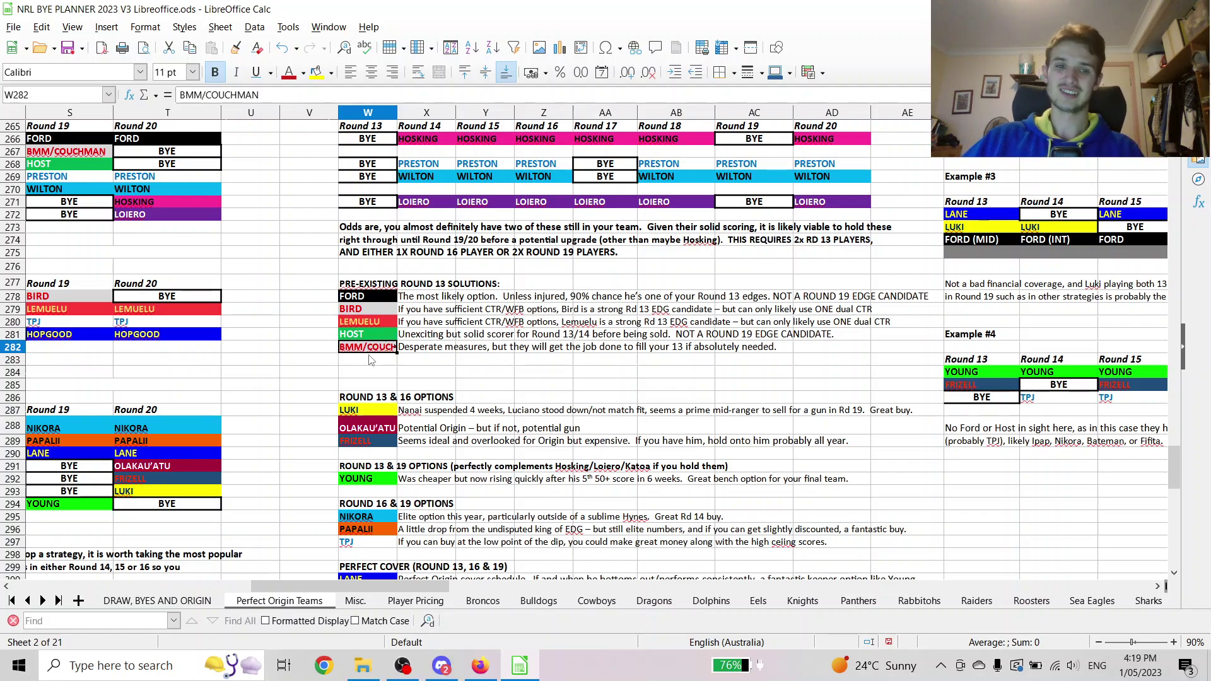
pyautogui.click(371, 364)
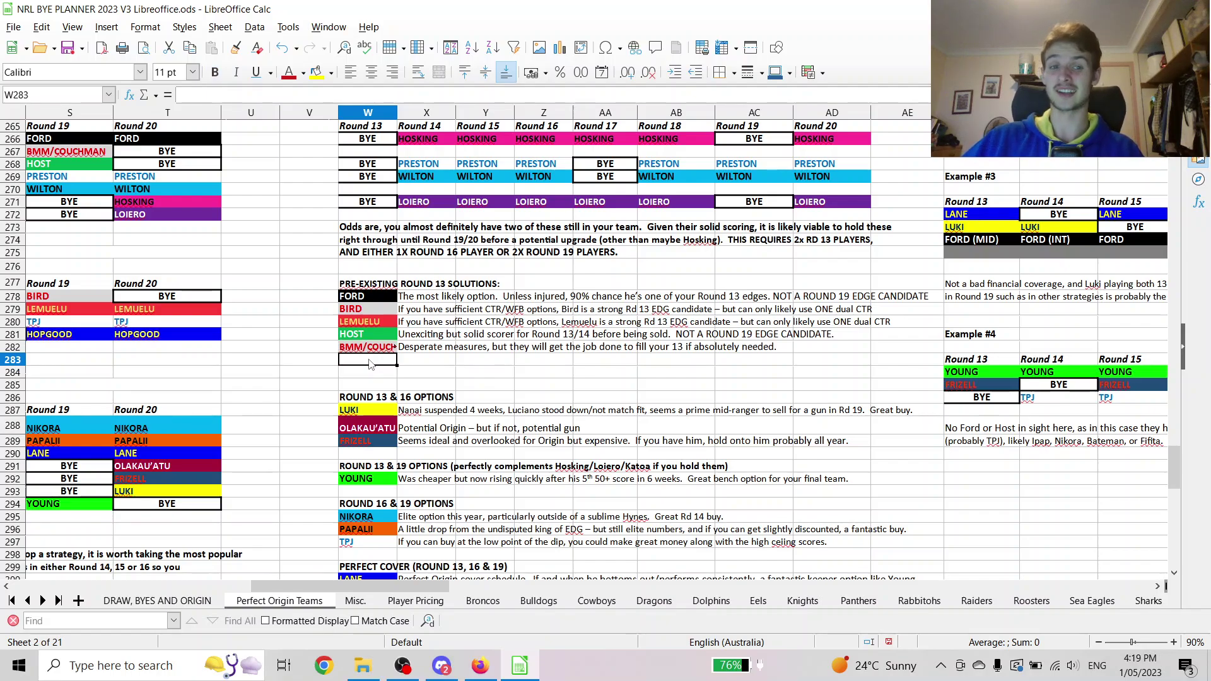
# - Glance at the Round 13 & 16 options list and return to the Most Common Strategy table
pyautogui.scroll(-1, 373, 364)
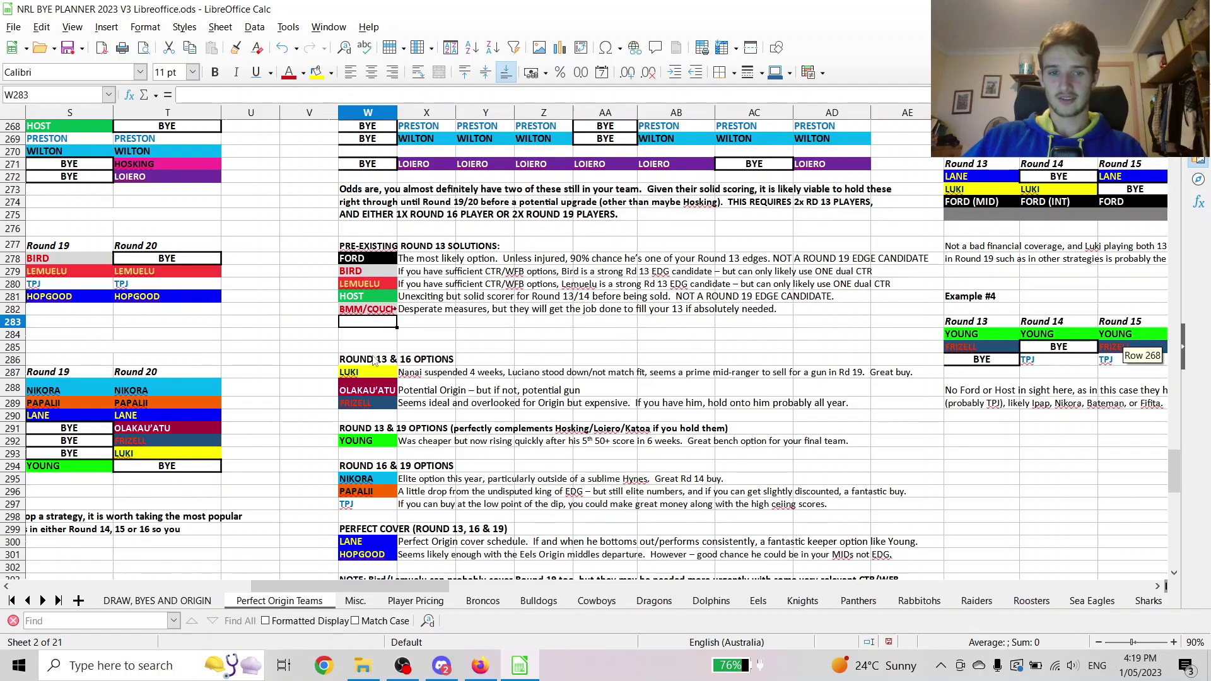
pyautogui.scroll(2, 374, 364)
pyautogui.scroll(3, 374, 365)
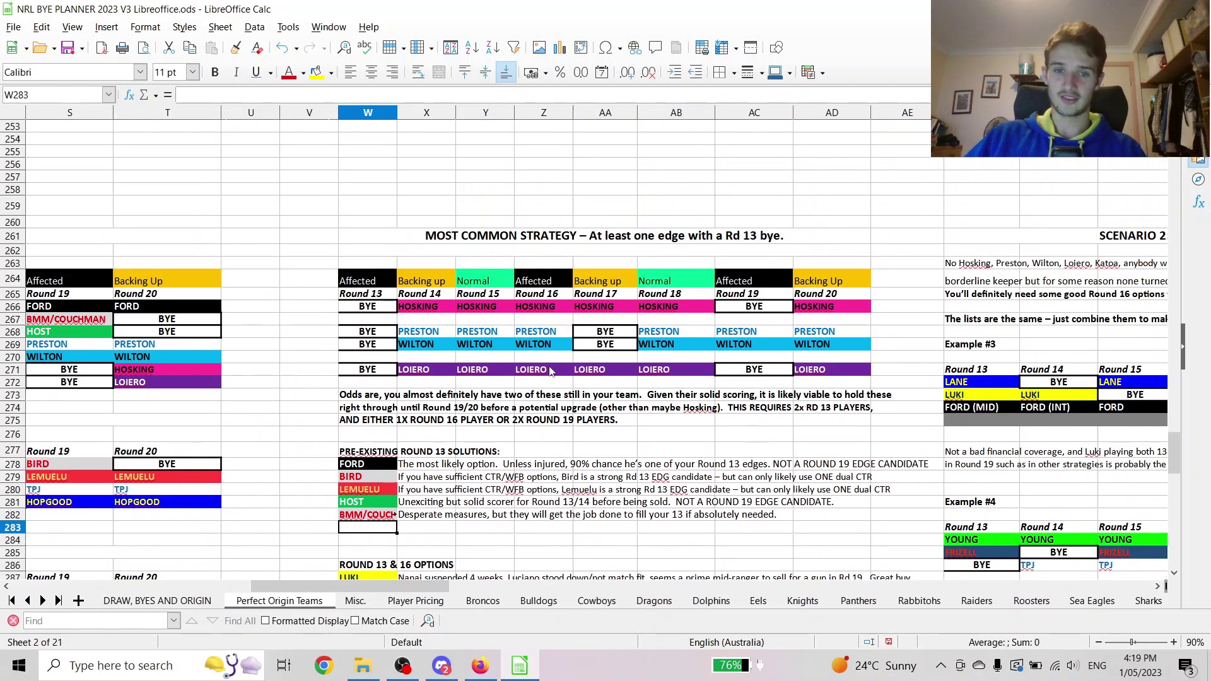
# - Highlight Hosking's Round 13 to Round 17 entries and the Round 19 entries down to Wilton in the Most Common Strategy table
pyautogui.moveTo(390, 317); pyautogui.dragTo(606, 308)
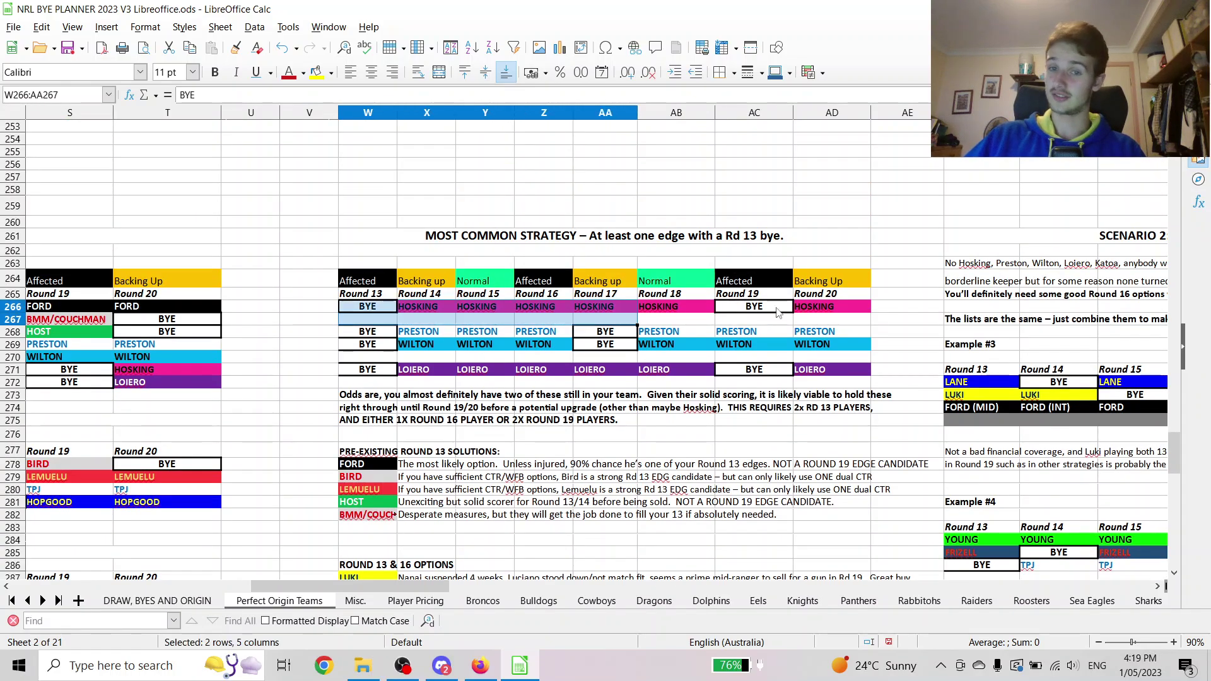
pyautogui.moveTo(754, 307); pyautogui.dragTo(751, 357)
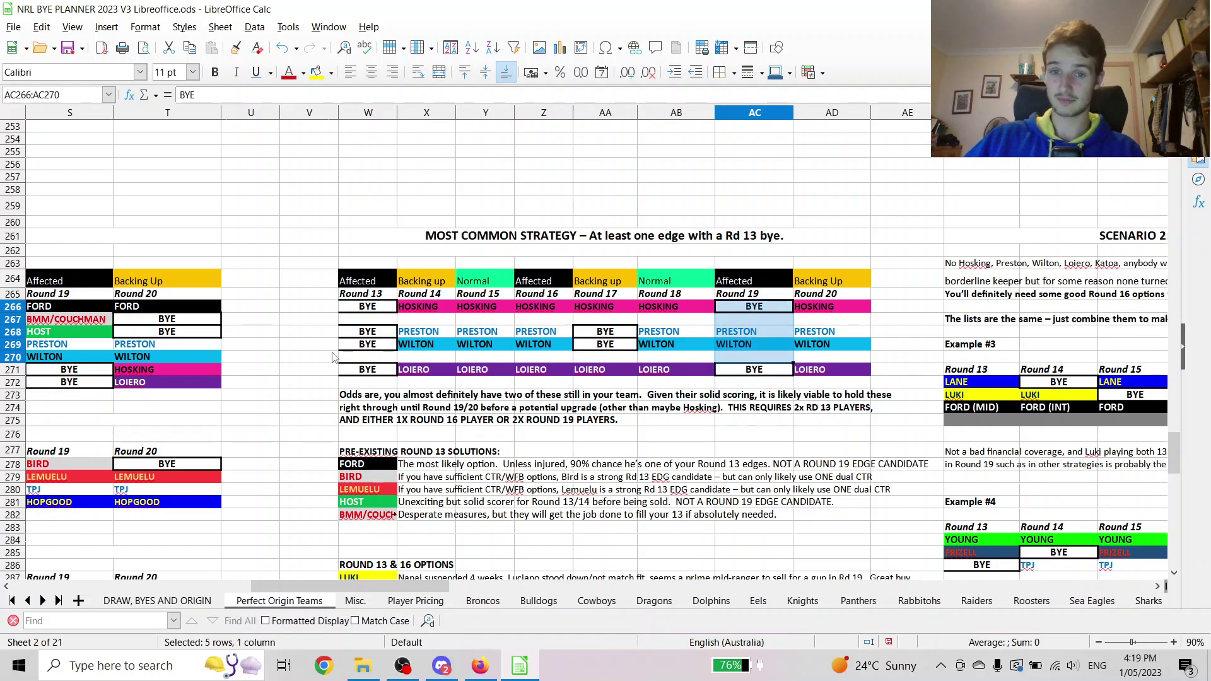
# - Look over the option lists below the strategy table and highlight Luki, Olakau'atu and Frizell under Round 13 & 16 Options
pyautogui.scroll(-2, 646, 343)
pyautogui.scroll(-6, 646, 343)
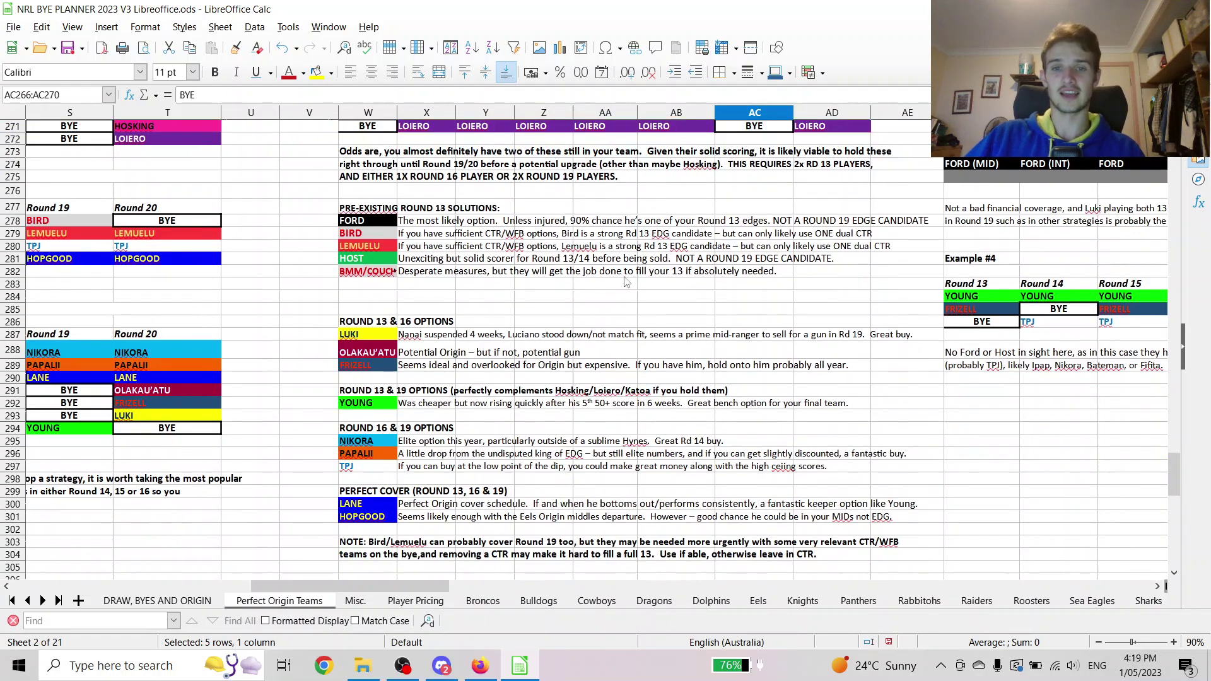
pyautogui.scroll(3, 527, 314)
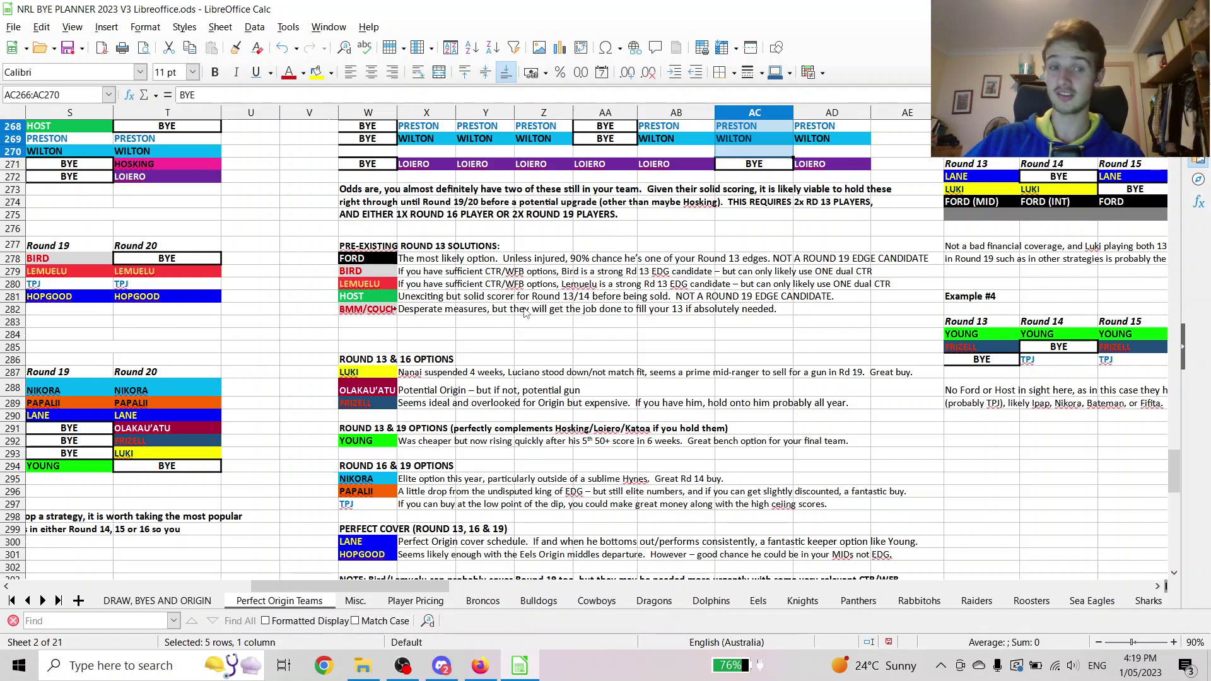
pyautogui.moveTo(372, 373); pyautogui.dragTo(372, 404)
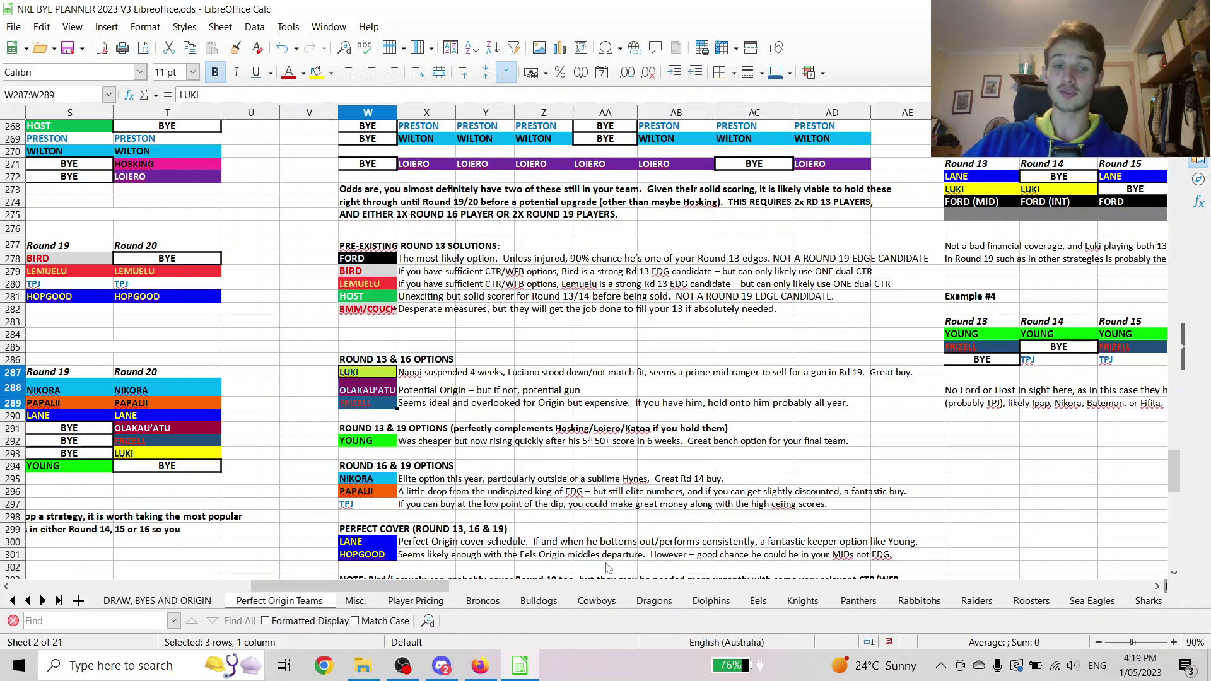
# - Check the Round 19 entries of Nikora, Papalii and Lane in the other edges table and return to the option lists
pyautogui.moveTo(404, 583); pyautogui.dragTo(334, 583)
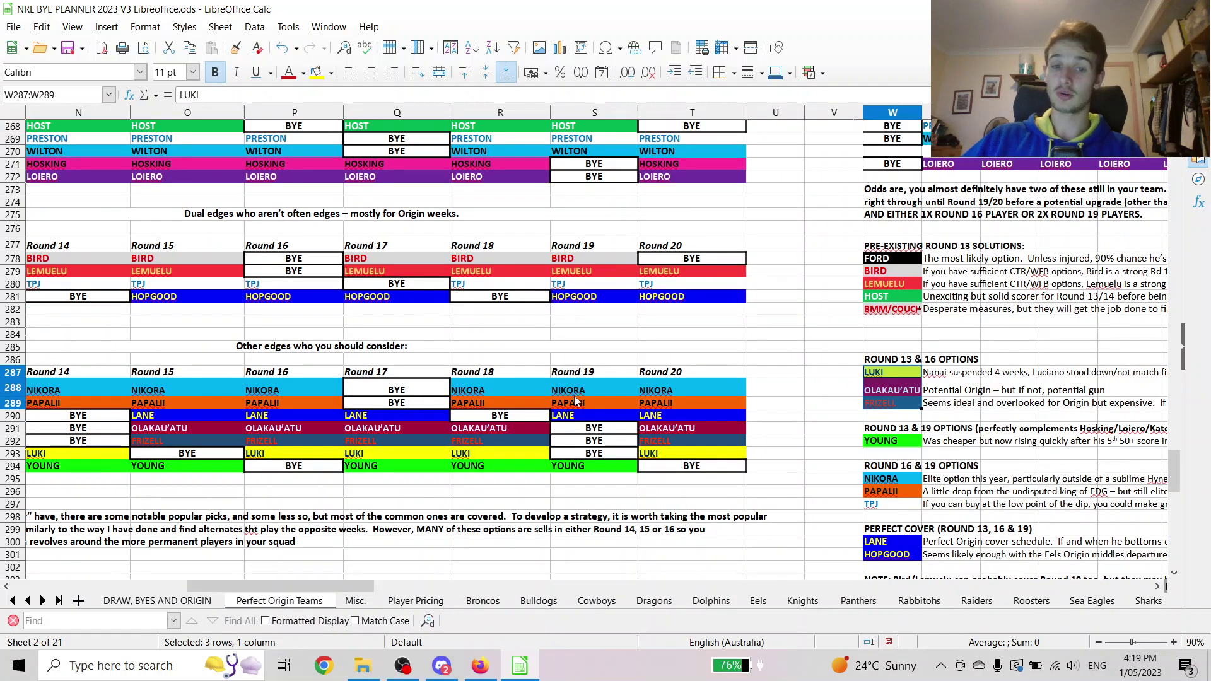
pyautogui.moveTo(575, 394); pyautogui.dragTo(724, 403)
pyautogui.moveTo(565, 416); pyautogui.dragTo(659, 420)
pyautogui.moveTo(596, 393); pyautogui.dragTo(595, 416)
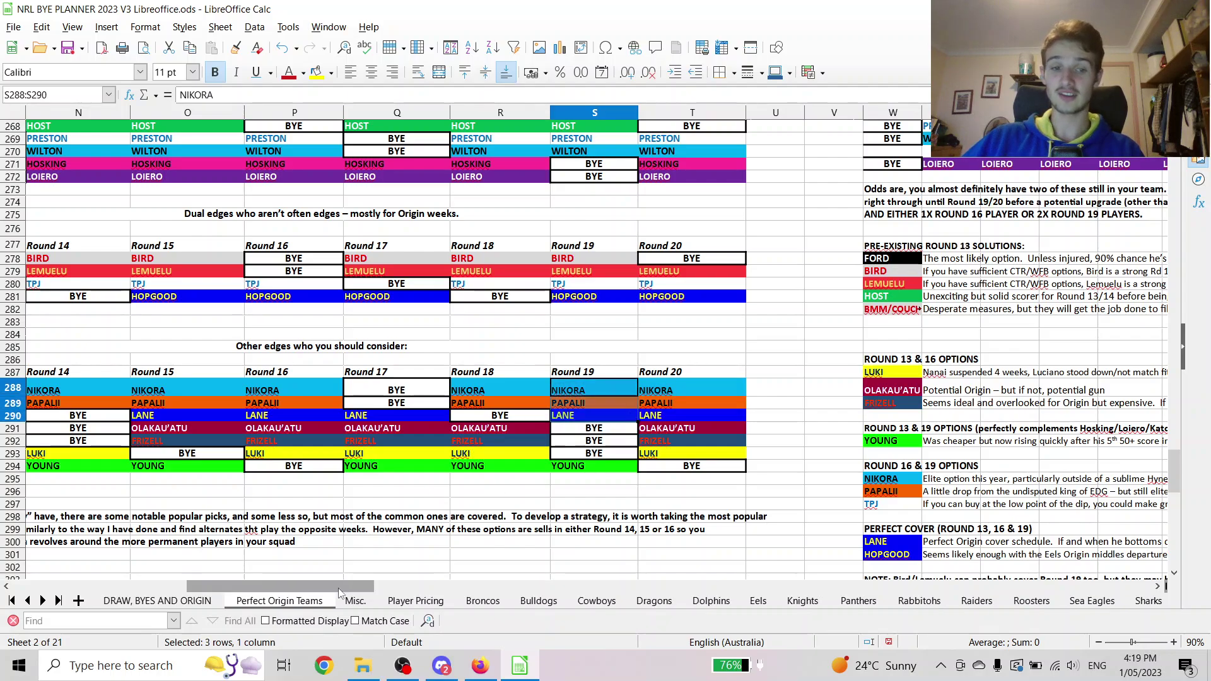
pyautogui.moveTo(347, 588); pyautogui.dragTo(415, 585)
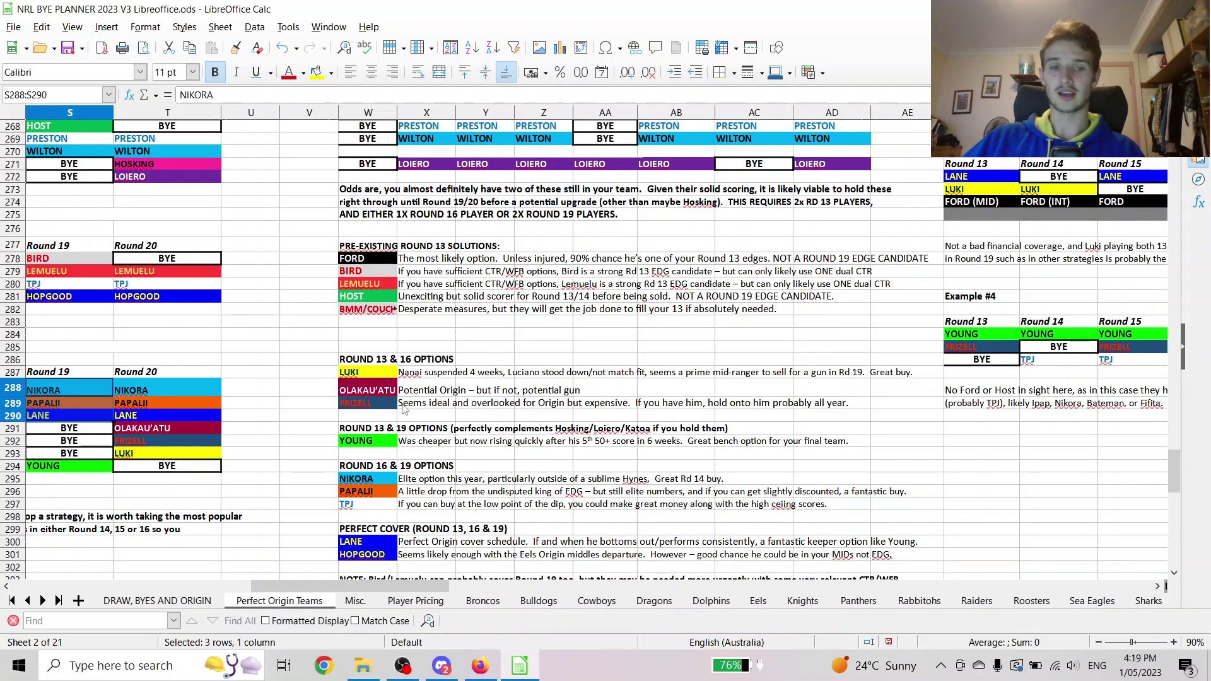
# - Go through the option lists from Olakau'atu and Young down to the Round 16 & 19 options Nikora, Papalii and TPJ
pyautogui.click(376, 377)
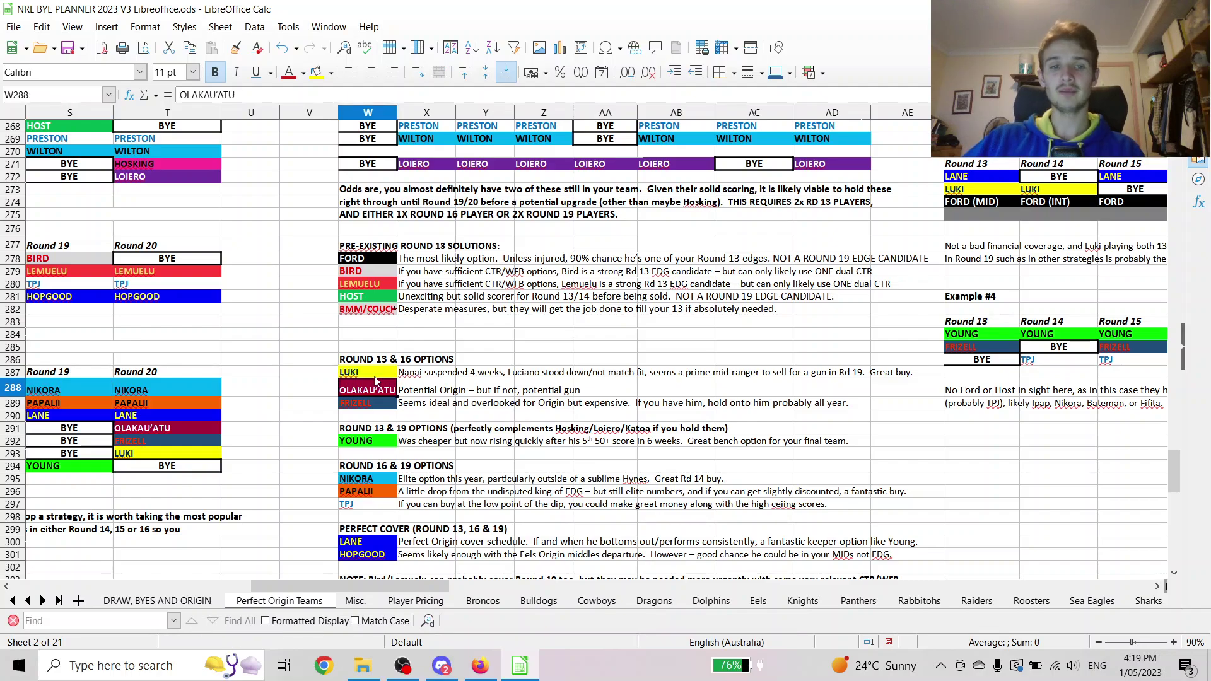
pyautogui.moveTo(376, 377); pyautogui.dragTo(416, 446)
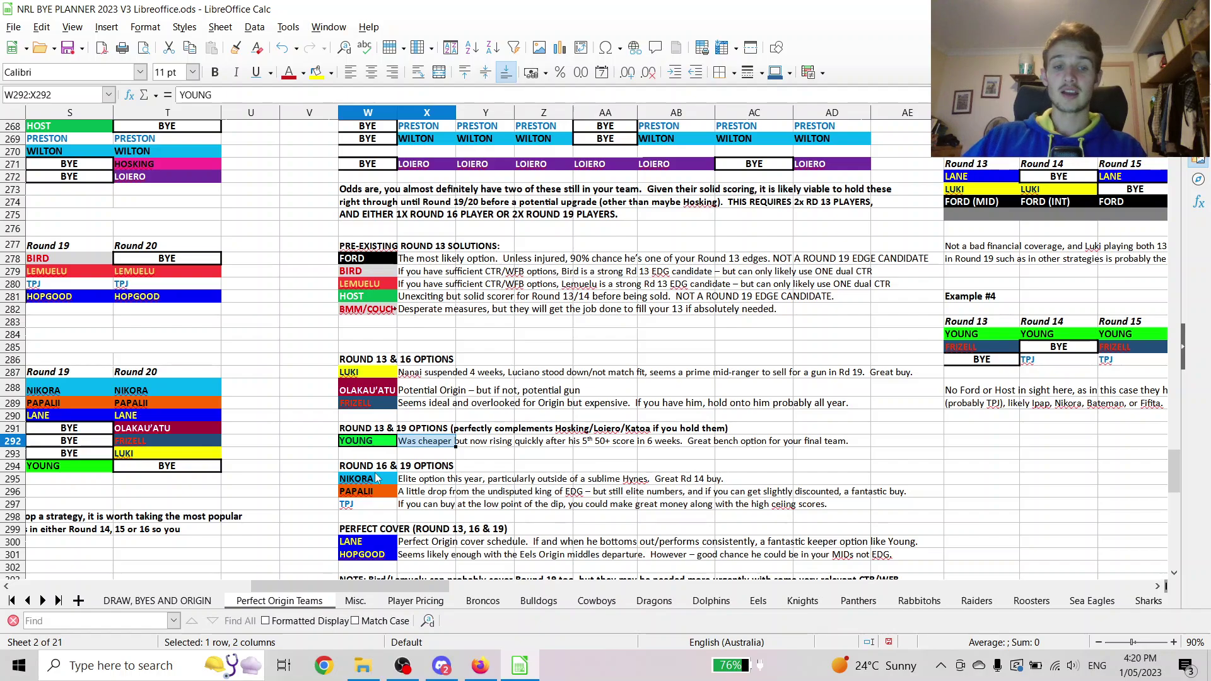
pyautogui.moveTo(376, 467); pyautogui.dragTo(447, 506)
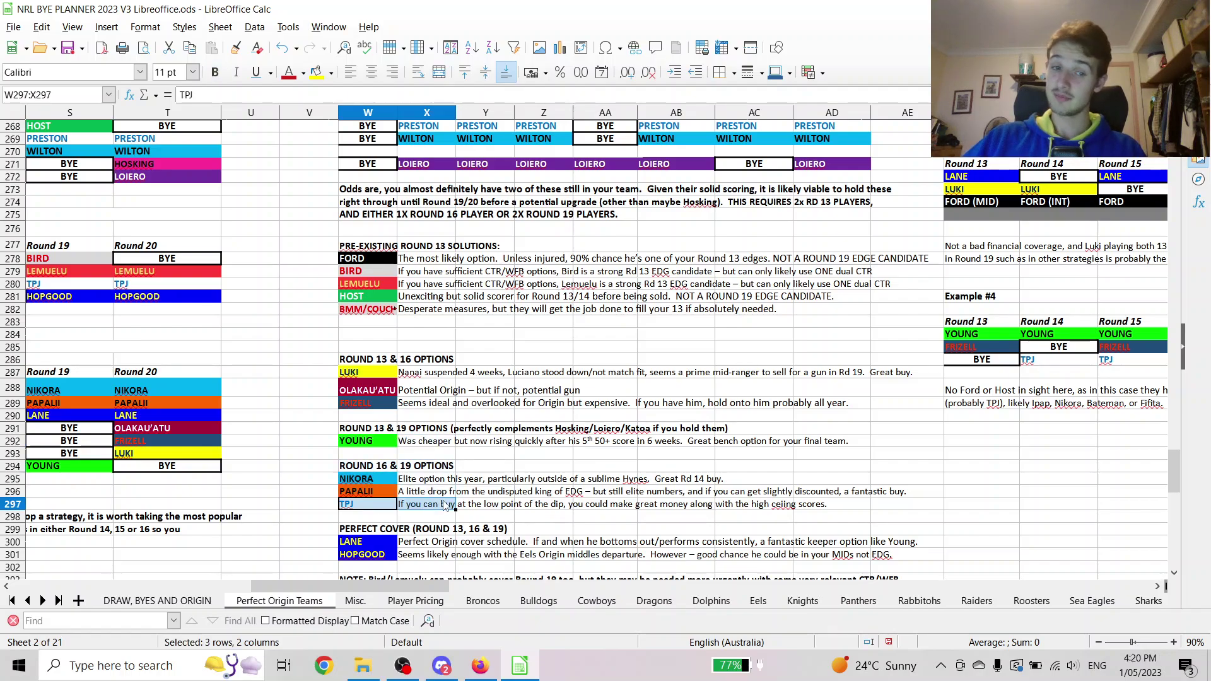
# - Examine the TPJ entry and its note in the Round 16 & 19 Options list
pyautogui.click(358, 508)
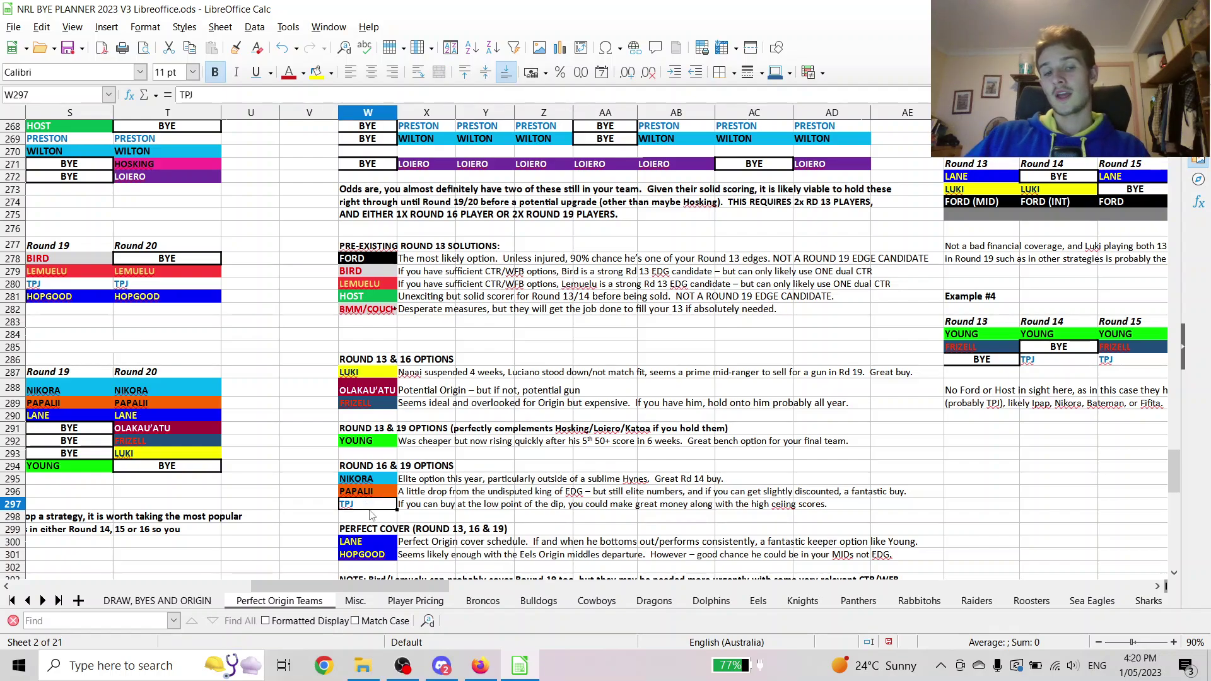
pyautogui.click(372, 518)
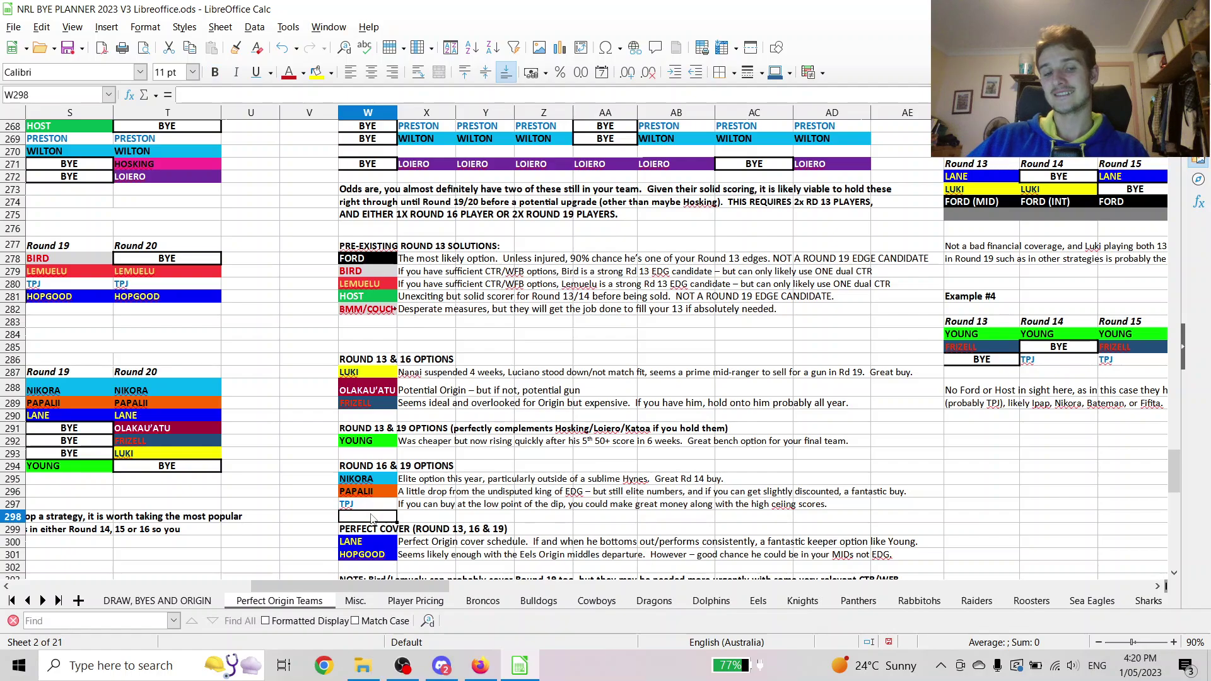
pyautogui.click(377, 510)
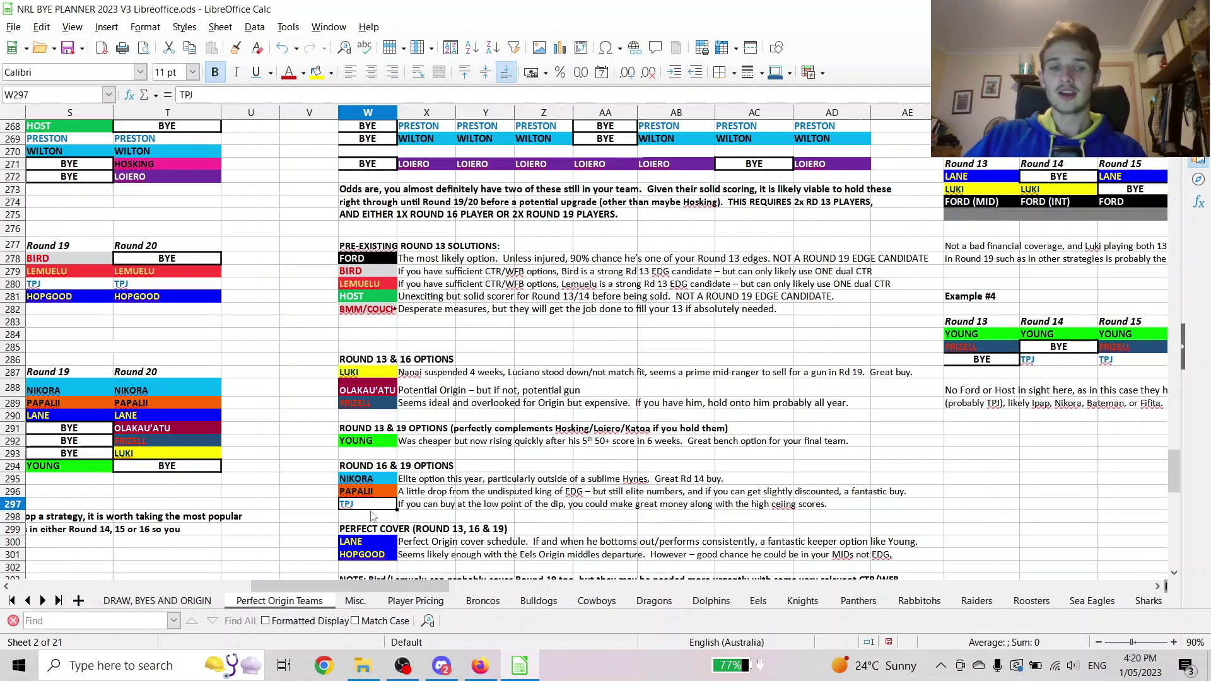
pyautogui.hotkey('ctrl', 'b')
pyautogui.hotkey('ctrl', 'b')
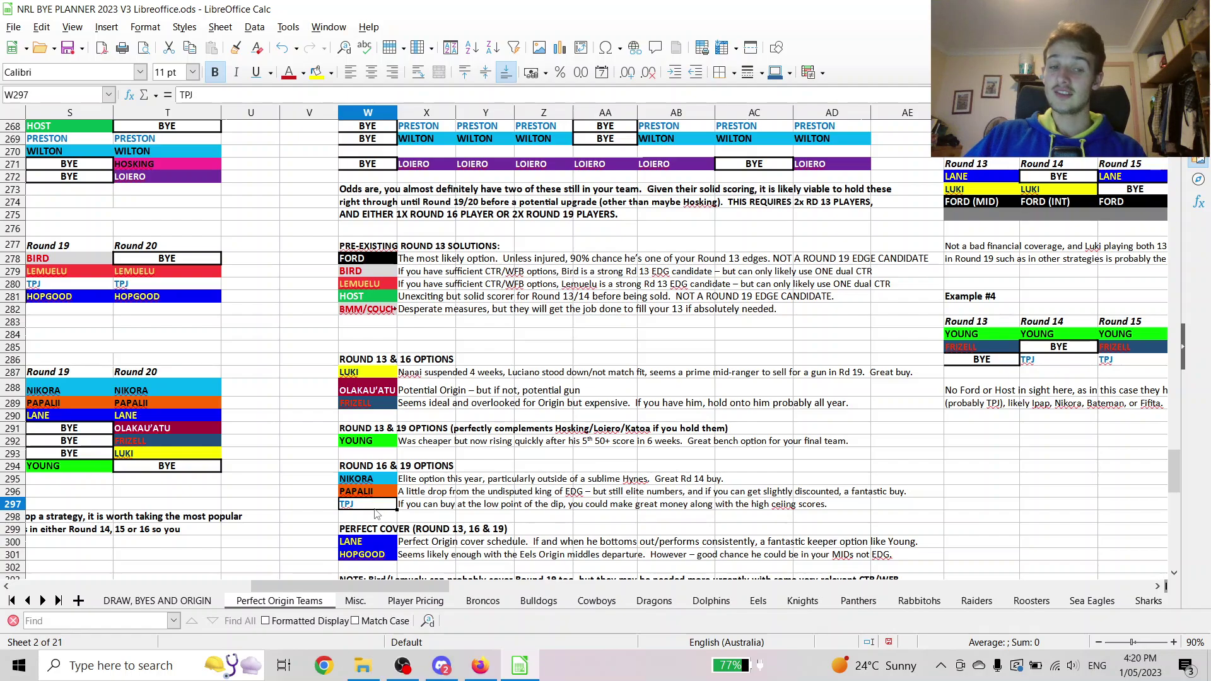
pyautogui.hotkey('ctrl', 'b')
pyautogui.hotkey('ctrl', 'b')
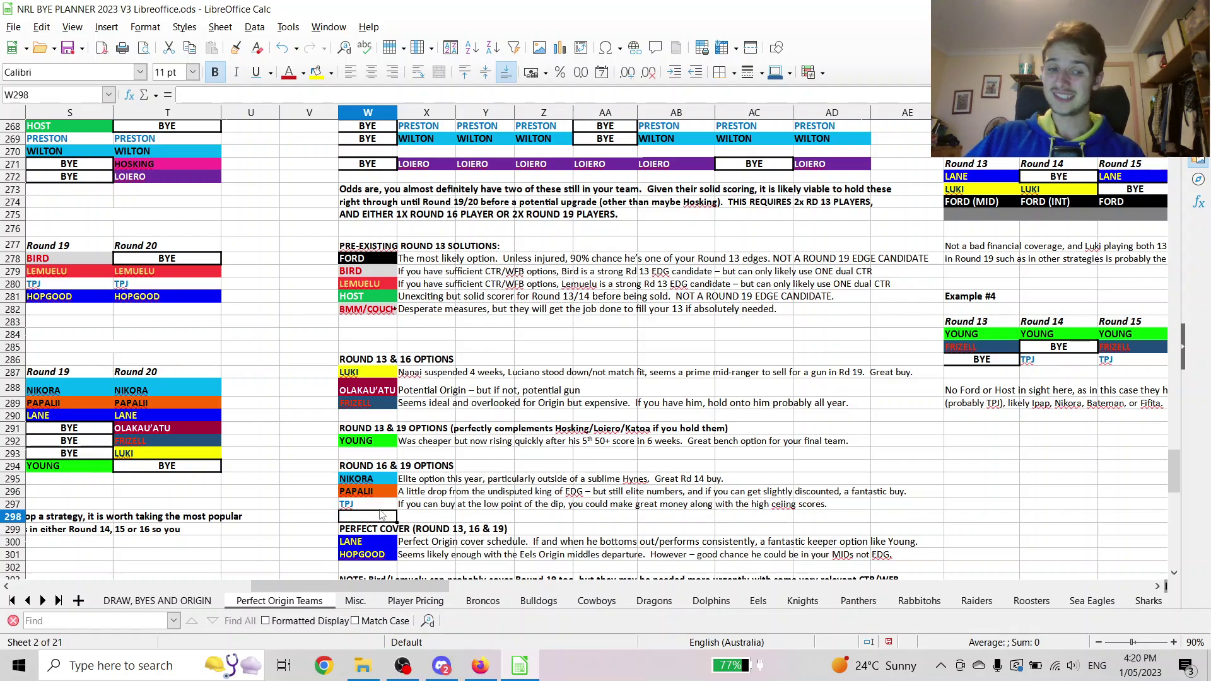
pyautogui.click(382, 525)
pyautogui.press('Up')
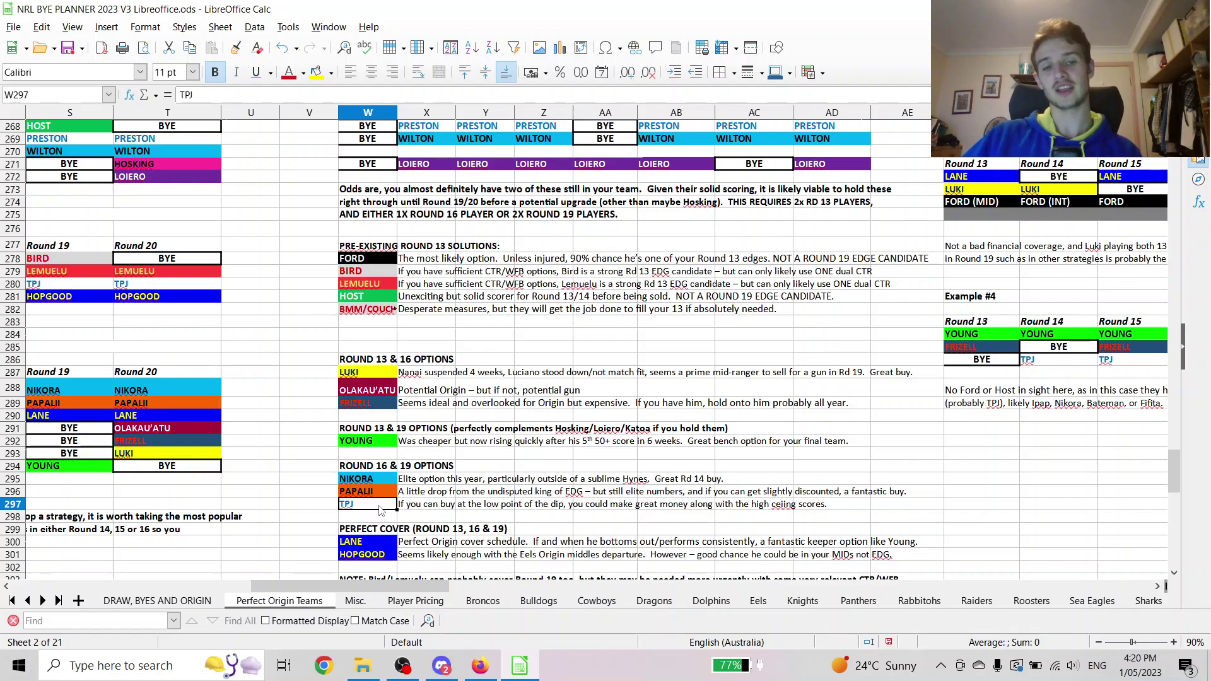
pyautogui.click(371, 522)
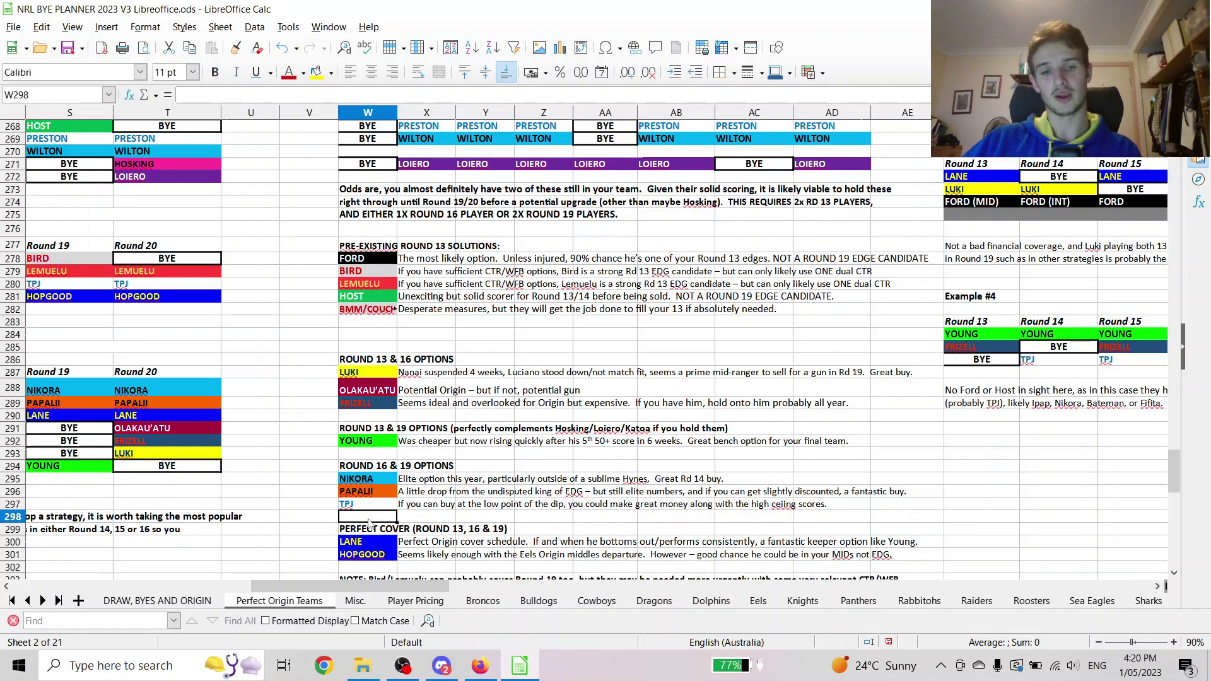
pyautogui.click(379, 511)
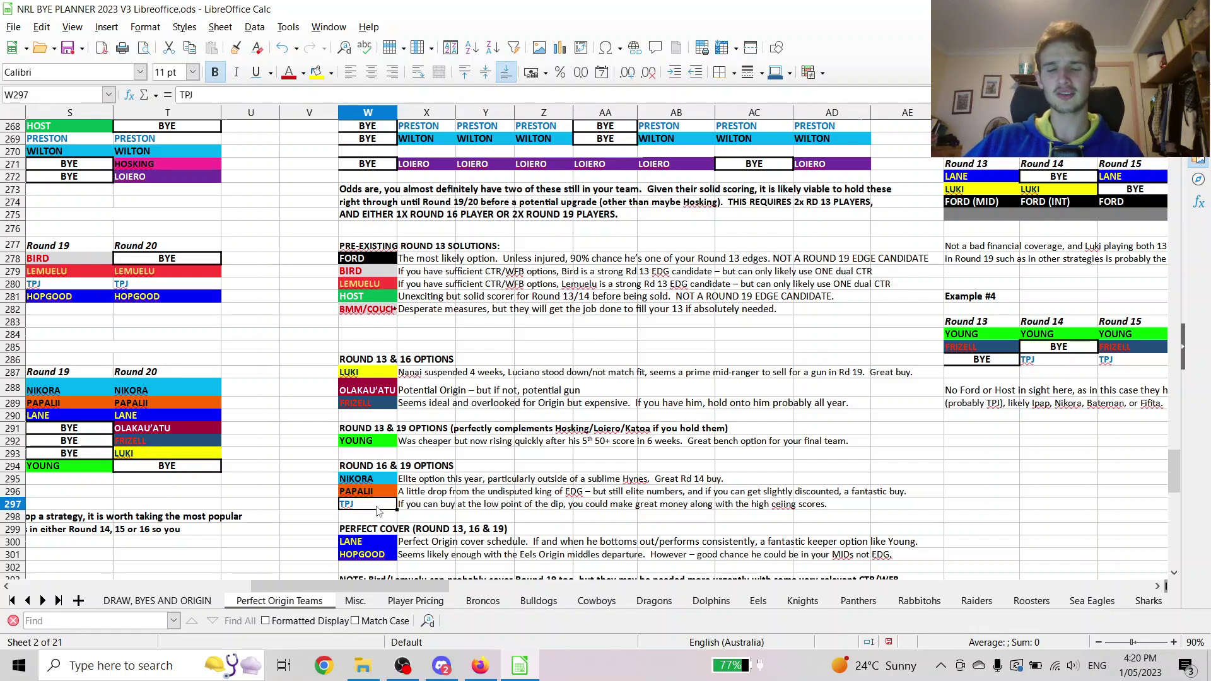
# - Highlight the Perfect Cover section with Lane and Hopgood and select the Hopgood entry
pyautogui.scroll(-1, 375, 527)
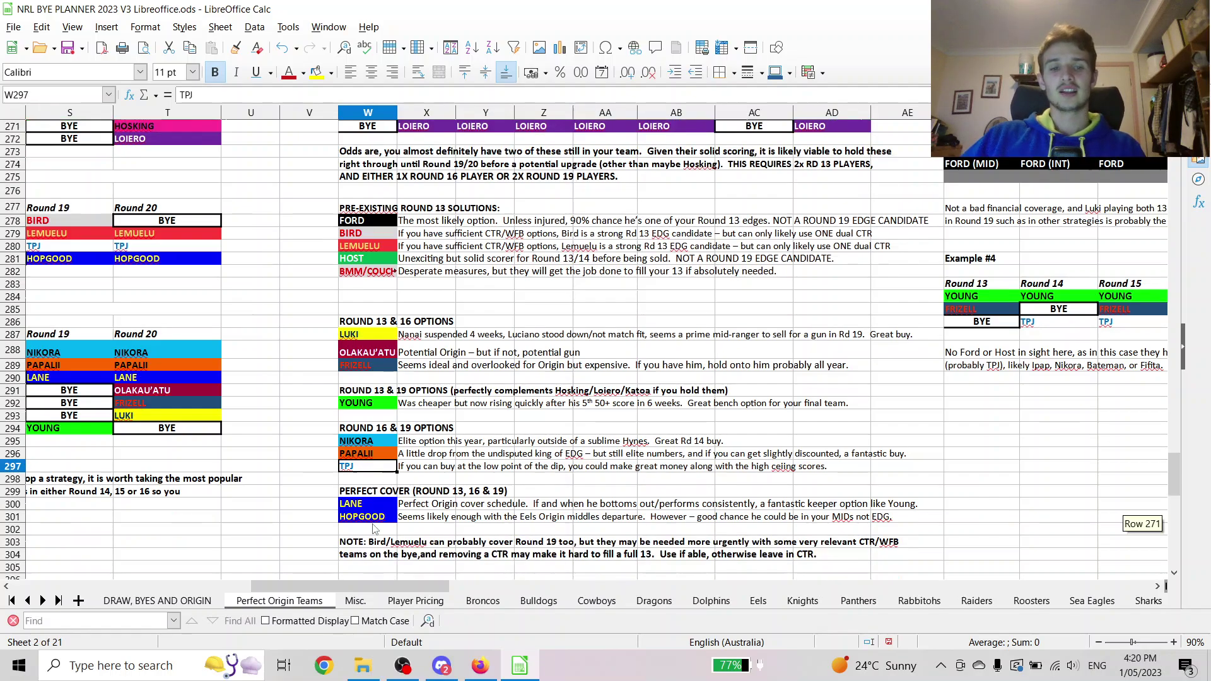
pyautogui.click(375, 506)
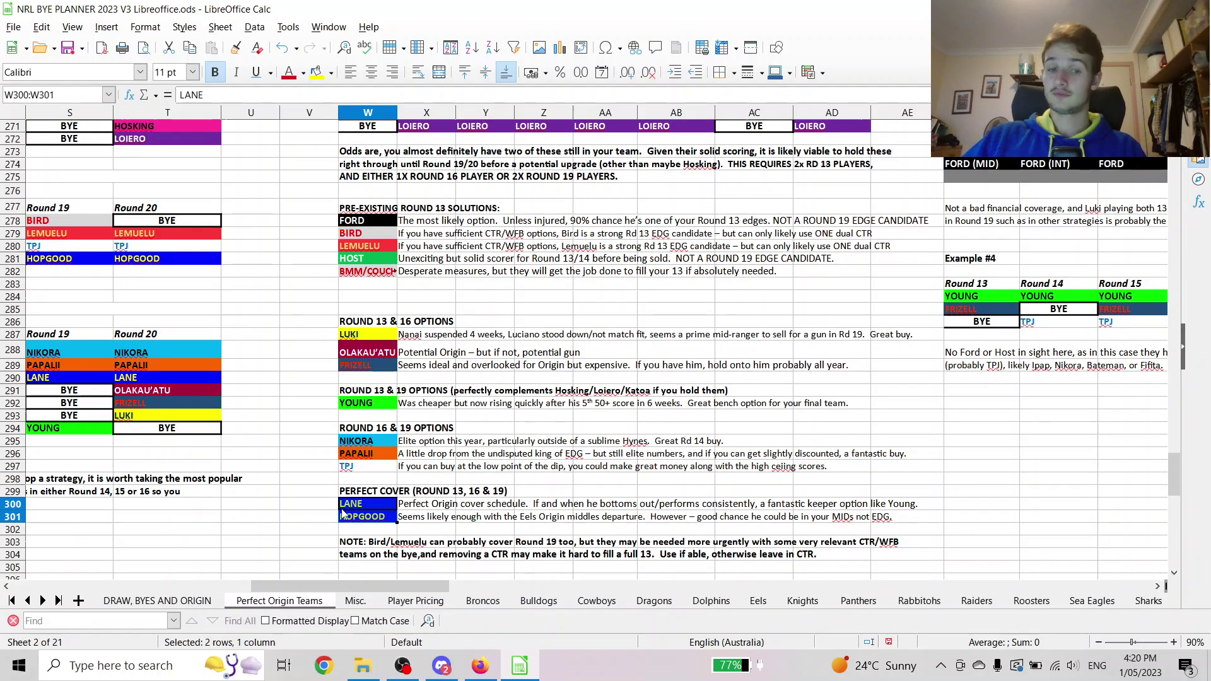
pyautogui.moveTo(316, 494); pyautogui.dragTo(865, 522)
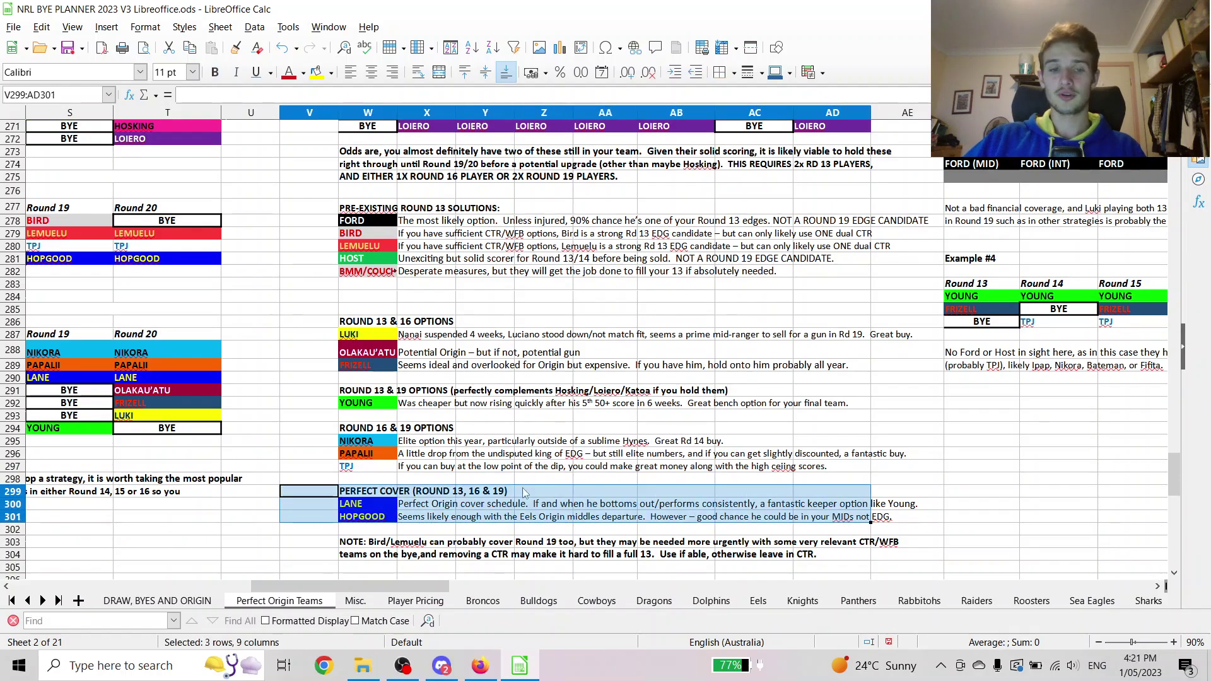
pyautogui.click(366, 518)
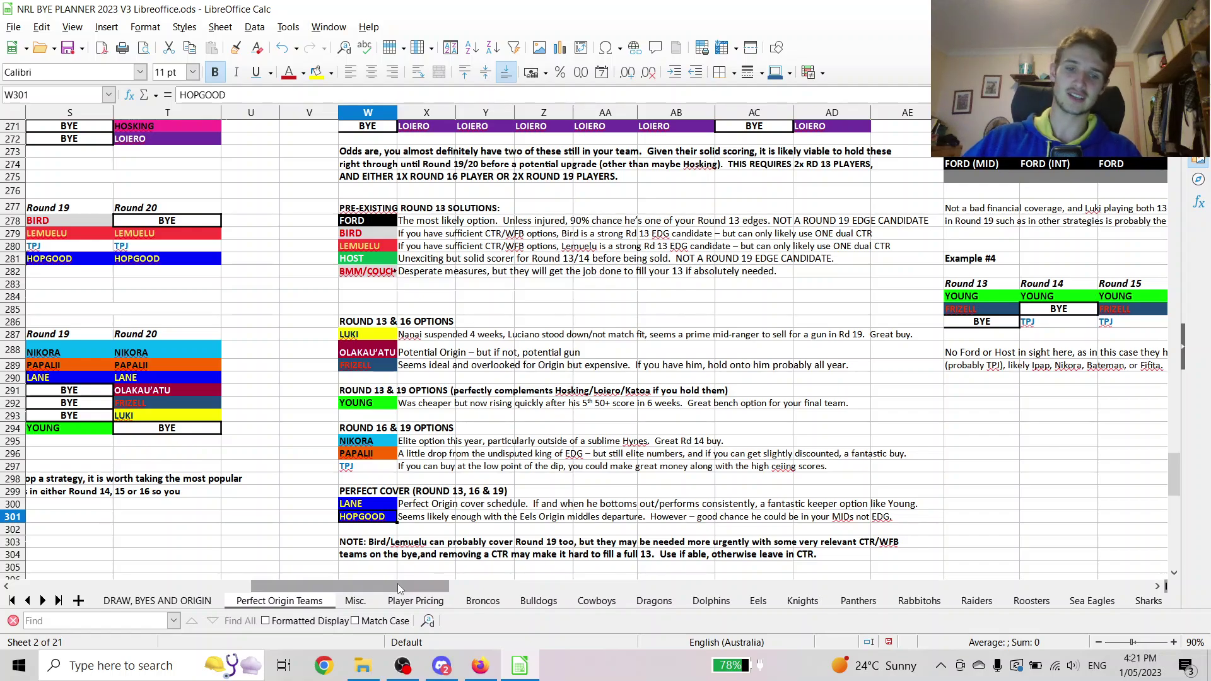
# - Highlight the note about Bird and Lemuelu covering Round 19 below the Perfect Cover list
pyautogui.click(369, 543)
pyautogui.rightClick(365, 545)
pyautogui.click(369, 547)
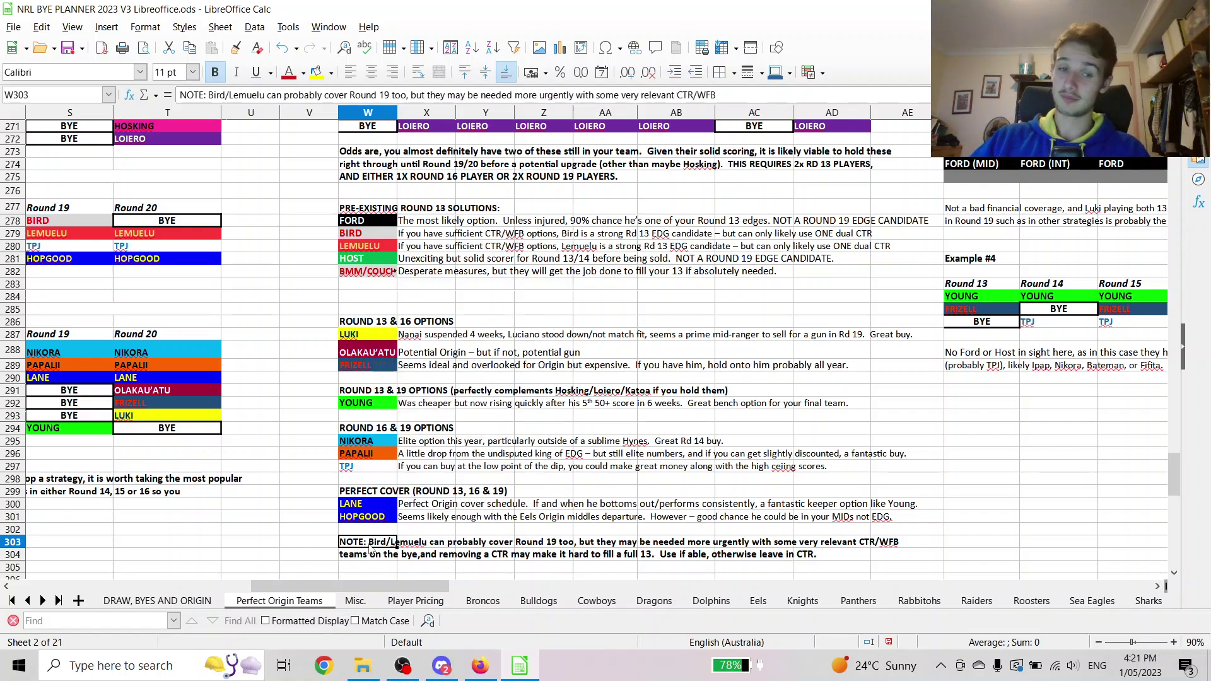
pyautogui.moveTo(372, 551); pyautogui.dragTo(435, 558)
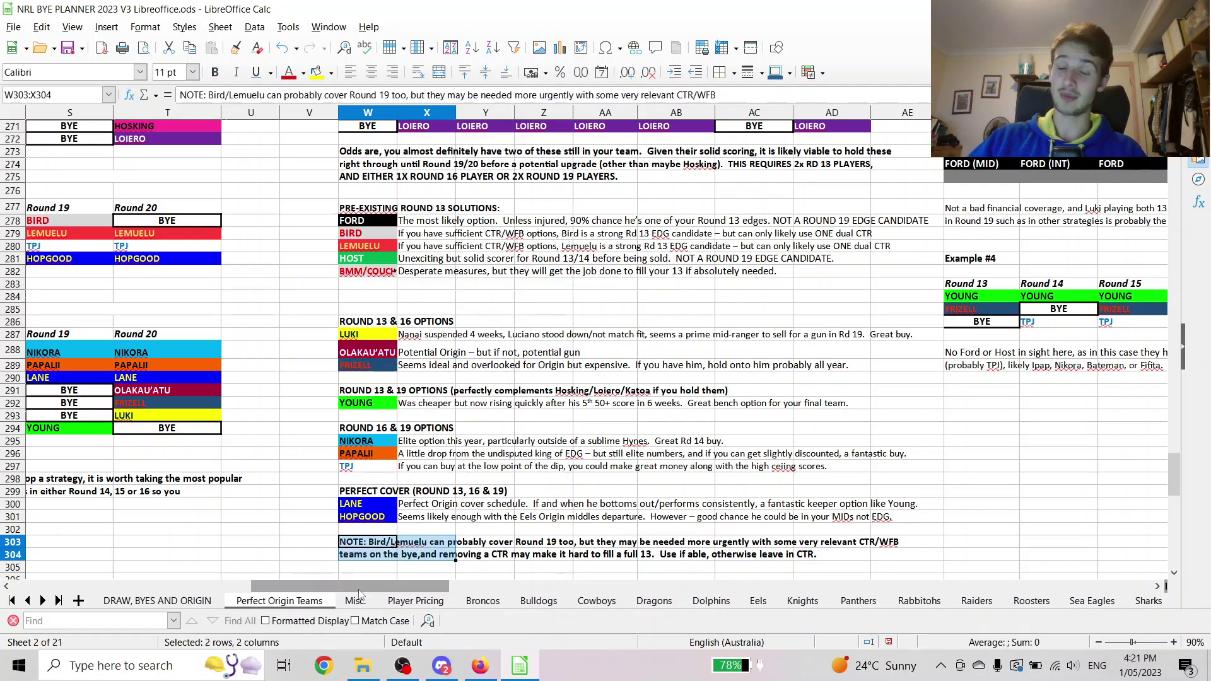
# - Find Example #1 below the option lists and highlight its Hosking row from Round 13 to Round 20
pyautogui.moveTo(360, 586); pyautogui.dragTo(391, 587)
pyautogui.moveTo(1174, 561); pyautogui.dragTo(1174, 541)
pyautogui.scroll(-3, 399, 546)
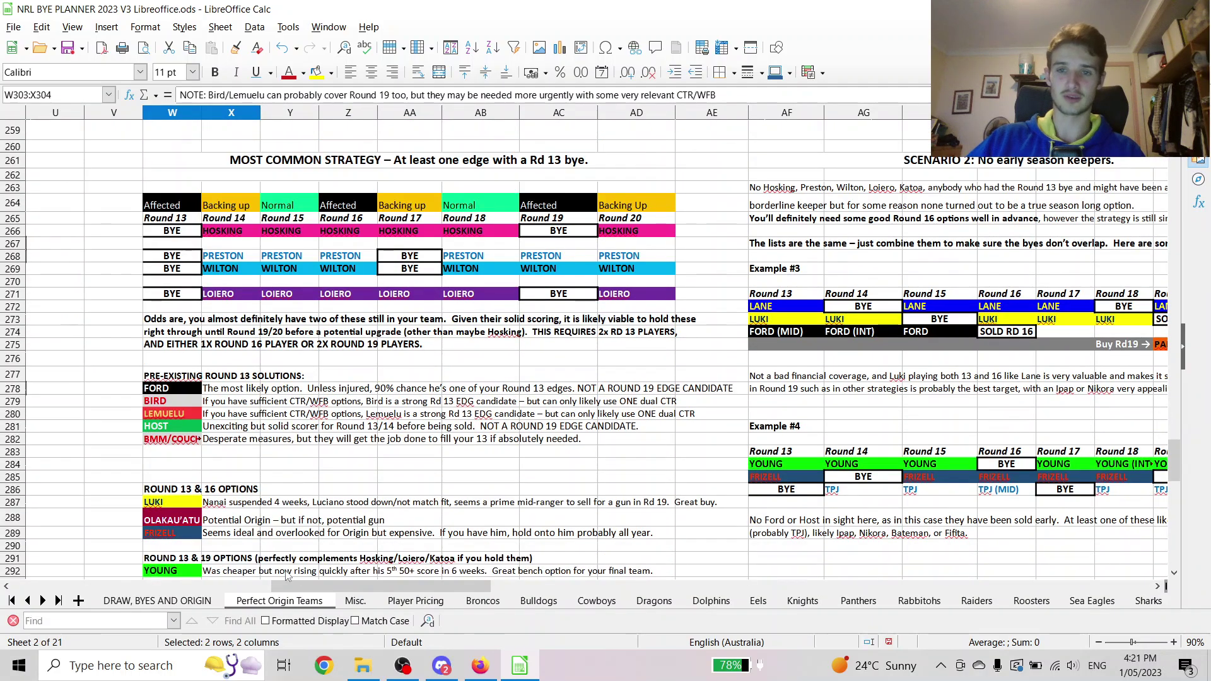
pyautogui.moveTo(274, 586)
pyautogui.mouseDown()
pyautogui.moveTo(334, 586)
pyautogui.moveTo(275, 587)
pyautogui.mouseUp()
pyautogui.scroll(-11, 253, 496)
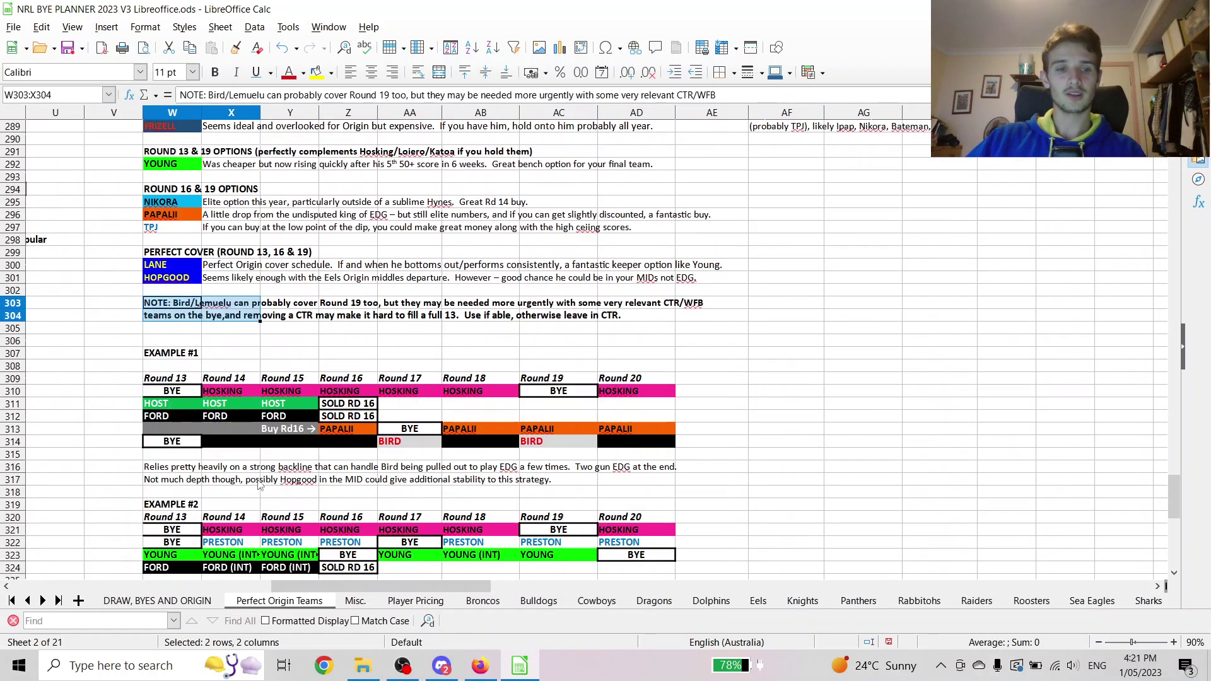
pyautogui.scroll(4, 251, 495)
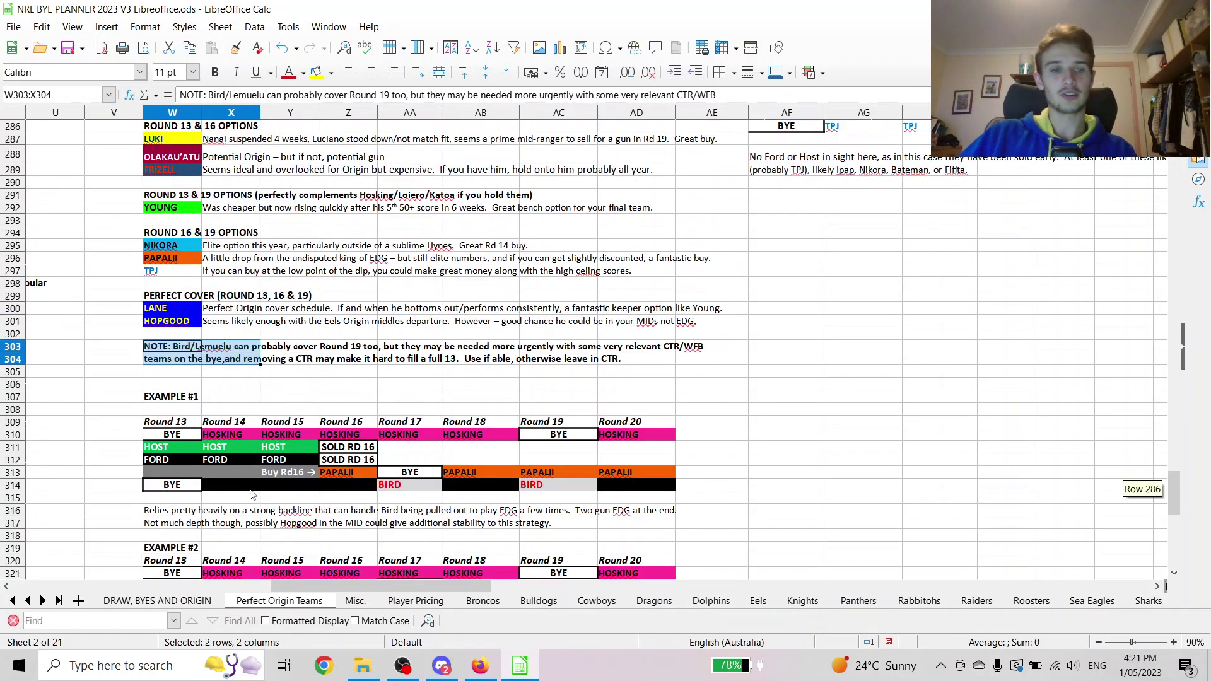
pyautogui.scroll(-1, 251, 495)
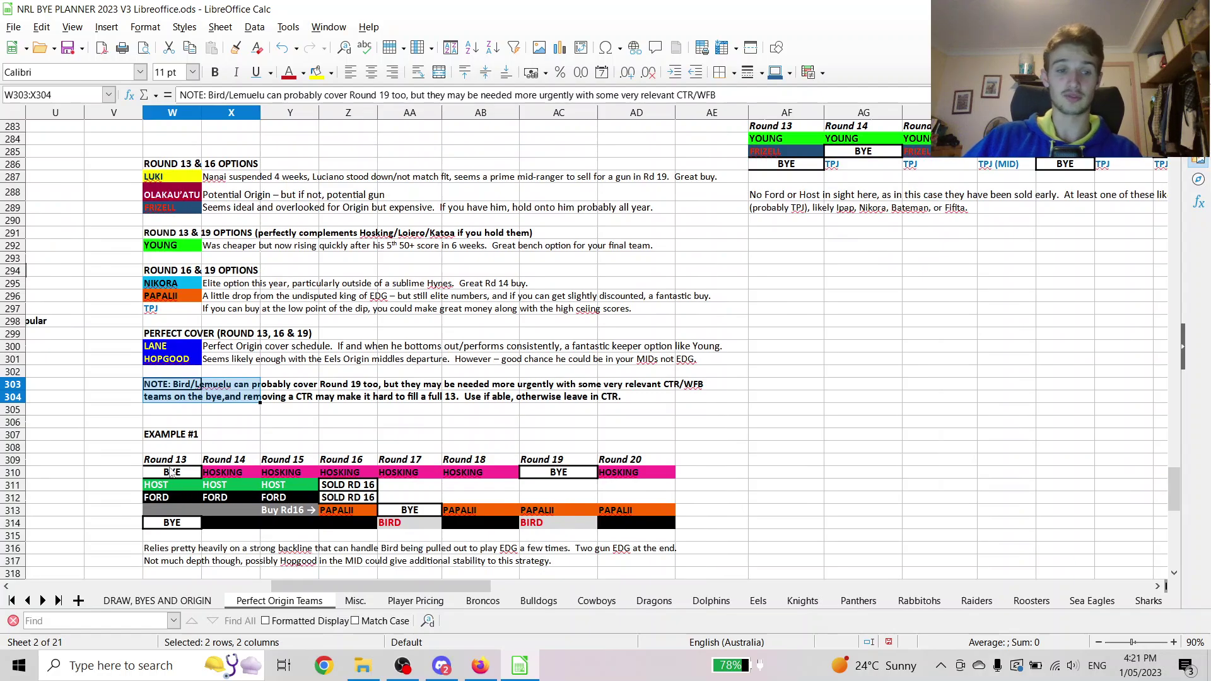
pyautogui.moveTo(173, 471); pyautogui.dragTo(587, 472)
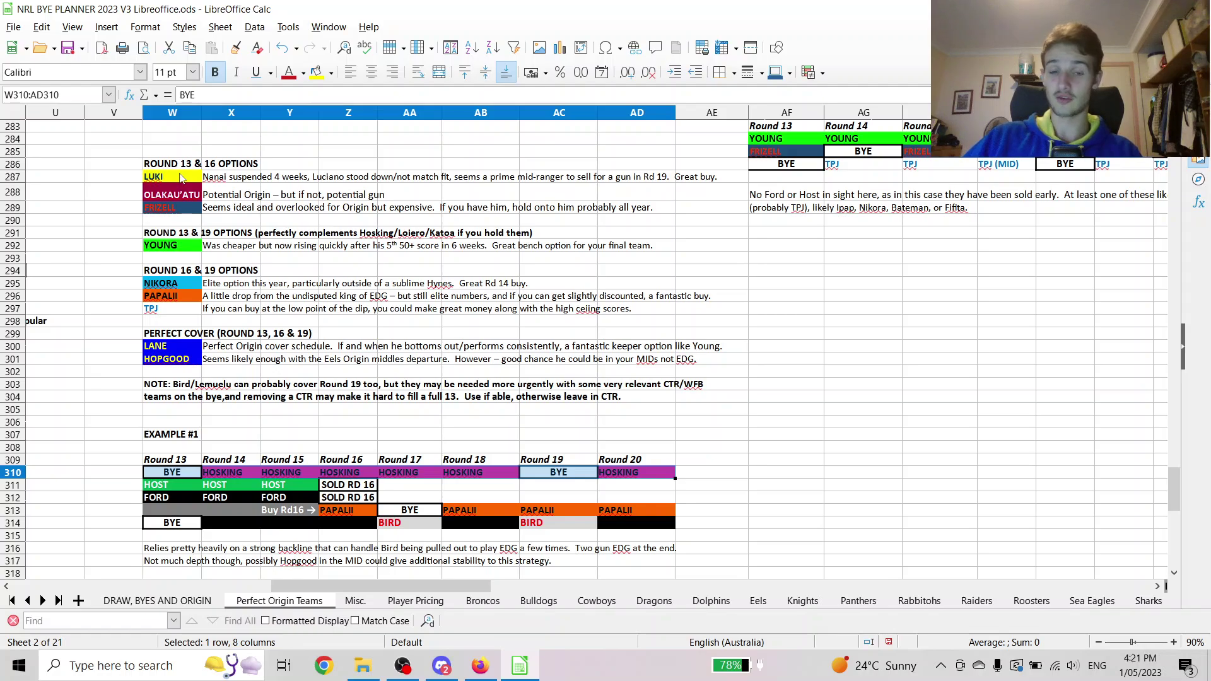
# - Highlight the Host and Ford rows in Example #1, together with Hosking's row, and check their Round 13 entries
pyautogui.moveTo(174, 485); pyautogui.dragTo(282, 504)
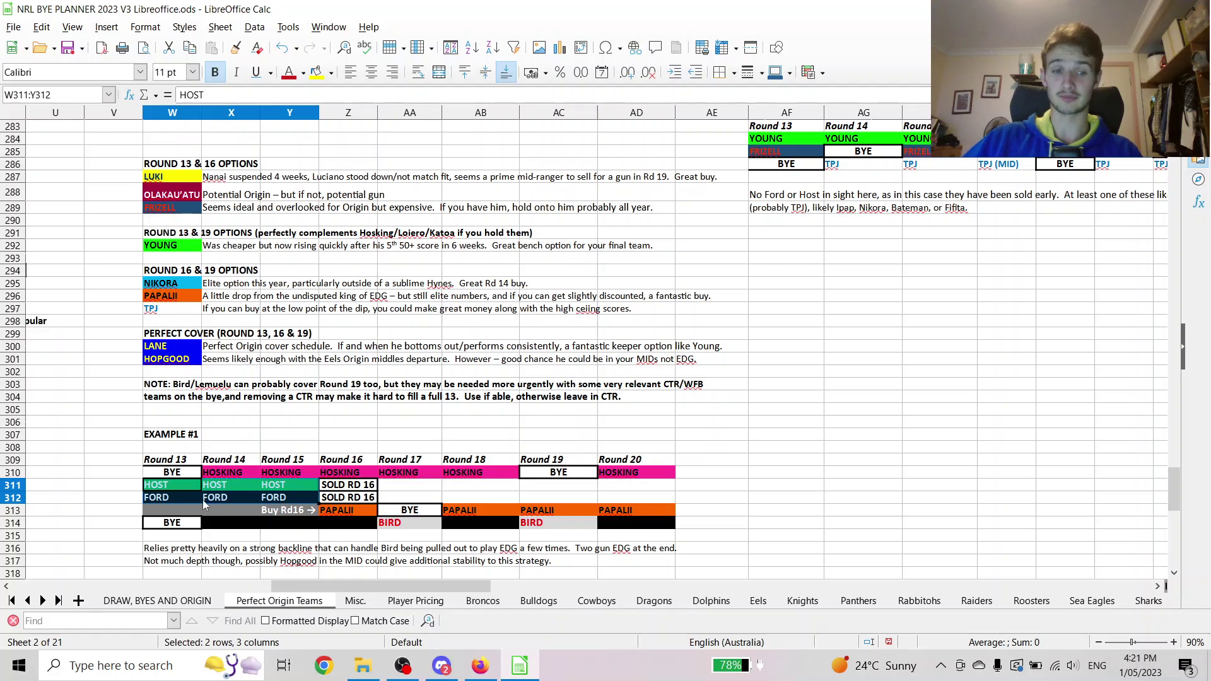
pyautogui.click(172, 499)
pyautogui.moveTo(167, 475); pyautogui.dragTo(628, 501)
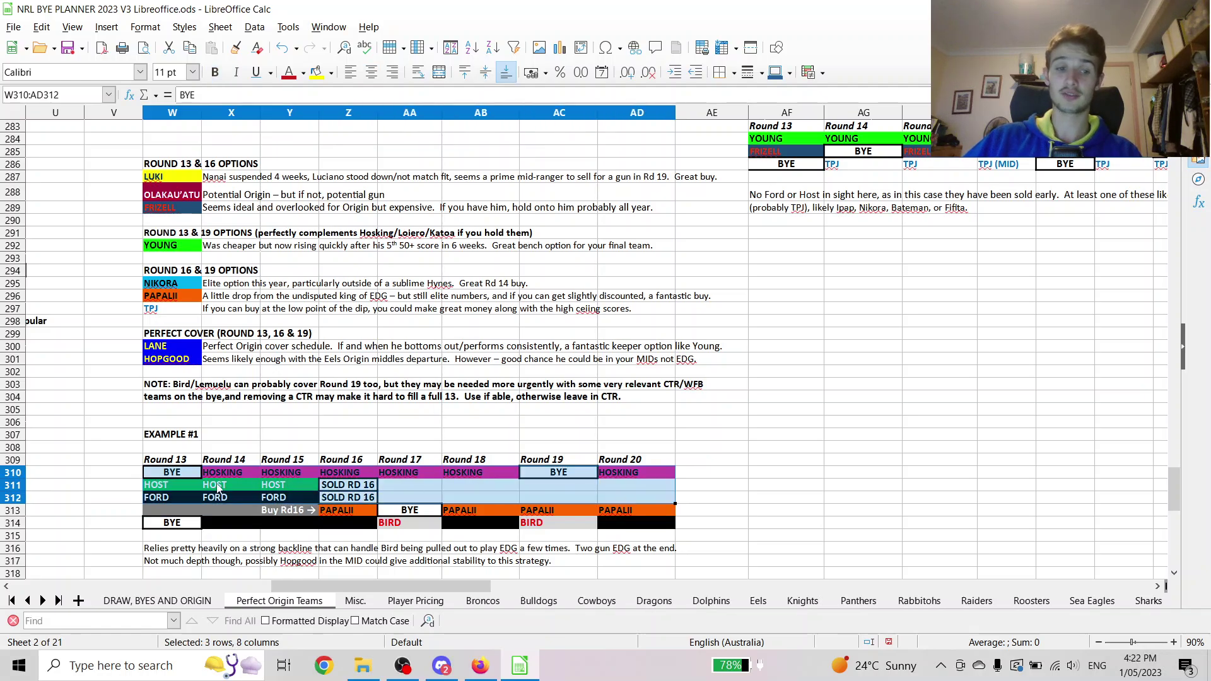
pyautogui.click(181, 490)
pyautogui.click(174, 500)
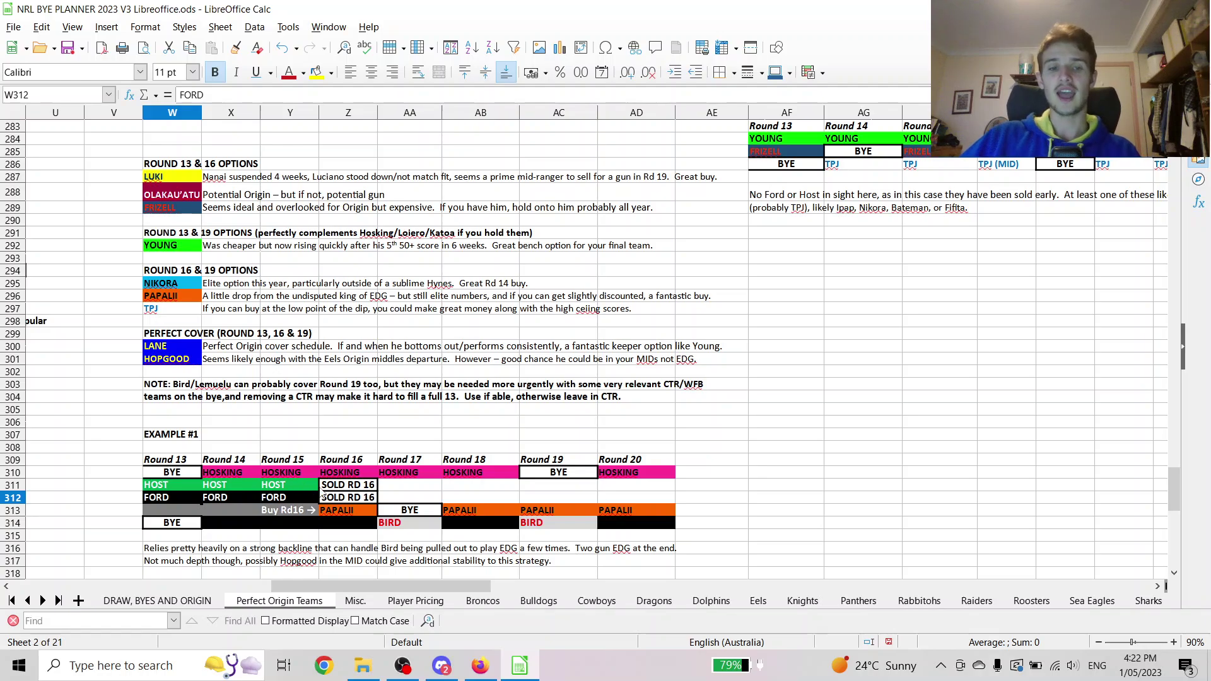
# - Highlight the Round 16 sales of Host and Ford in Example #1 and select Papalii's Round 16 entry
pyautogui.moveTo(334, 490); pyautogui.dragTo(342, 514)
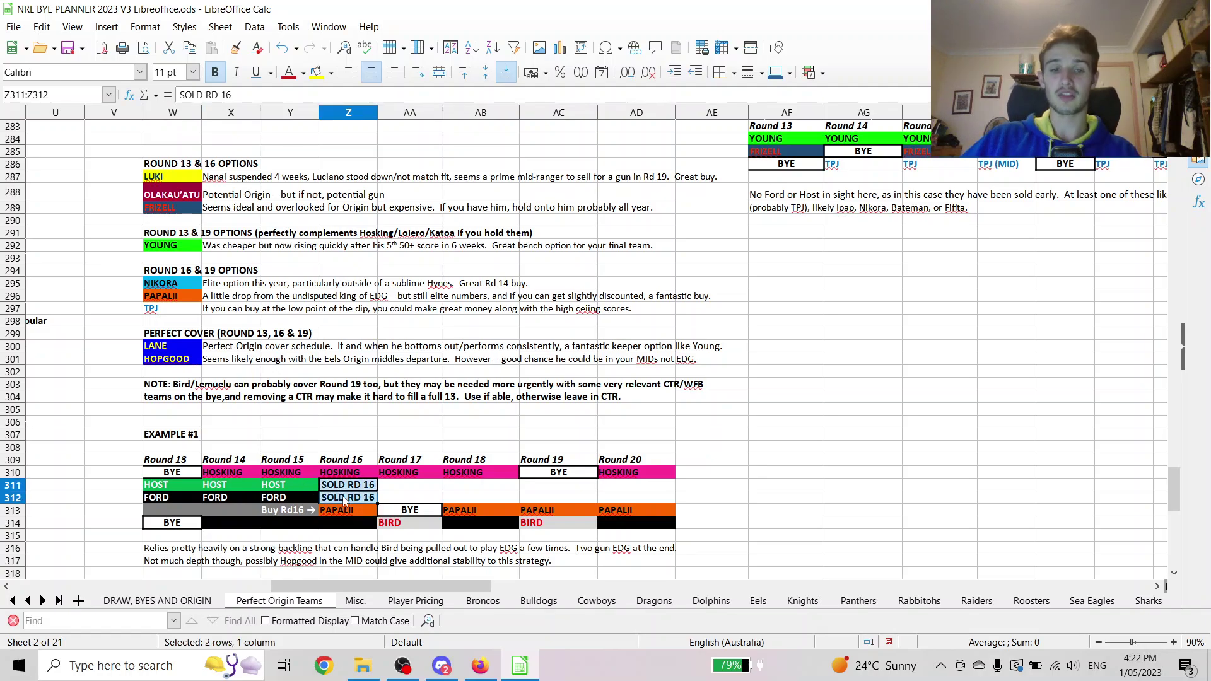
pyautogui.click(351, 484)
pyautogui.click(345, 513)
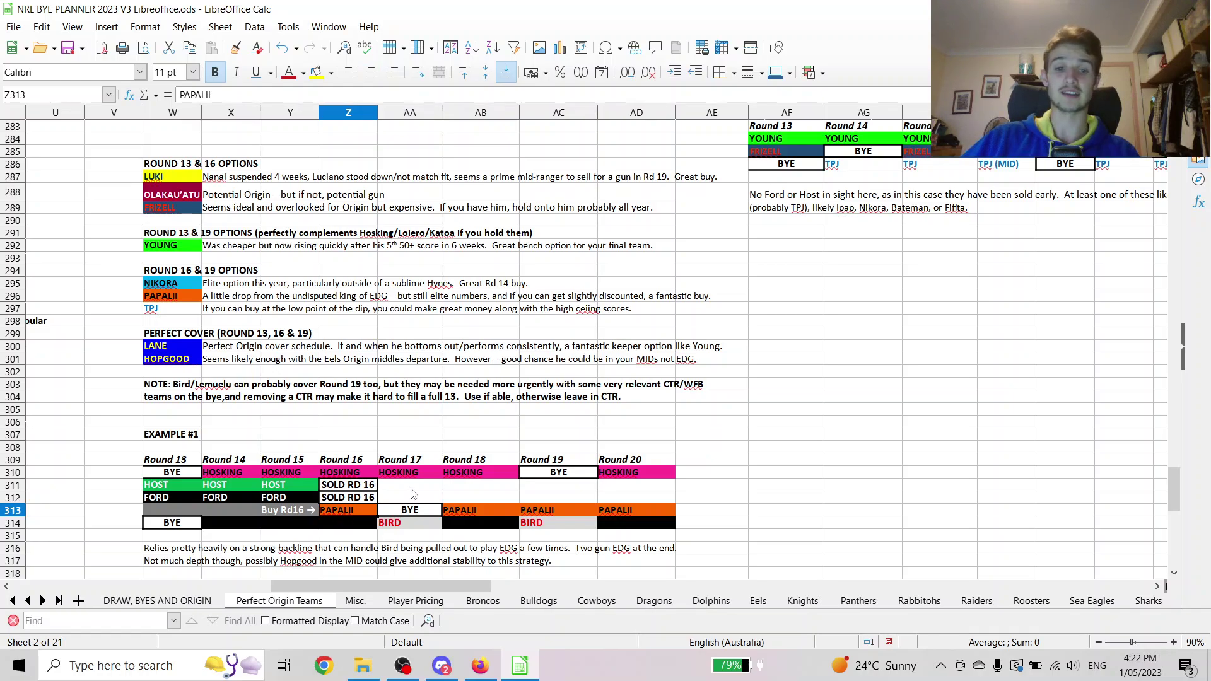
# - Highlight the Round 18 entries from Hosking to Papalii in Example #1 and Bird's cover from Round 17 to Round 19
pyautogui.click(495, 477)
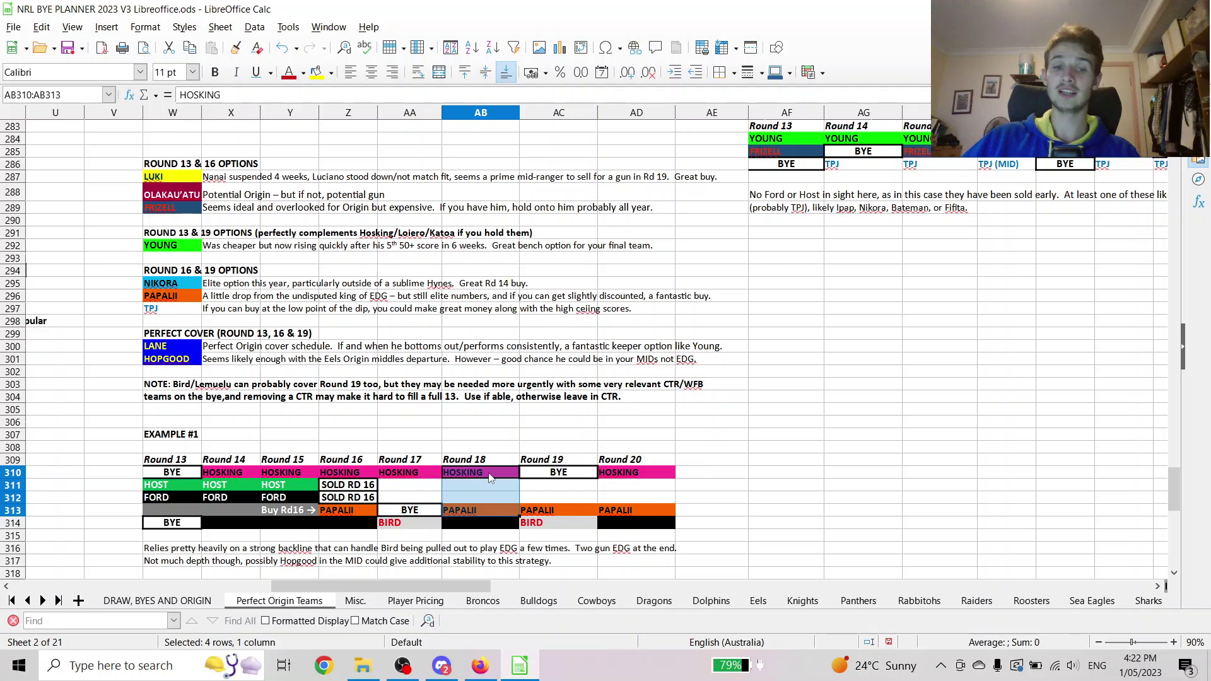
pyautogui.click(485, 501)
pyautogui.moveTo(427, 524)
pyautogui.mouseDown()
pyautogui.moveTo(555, 523)
pyautogui.moveTo(427, 525)
pyautogui.mouseUp()
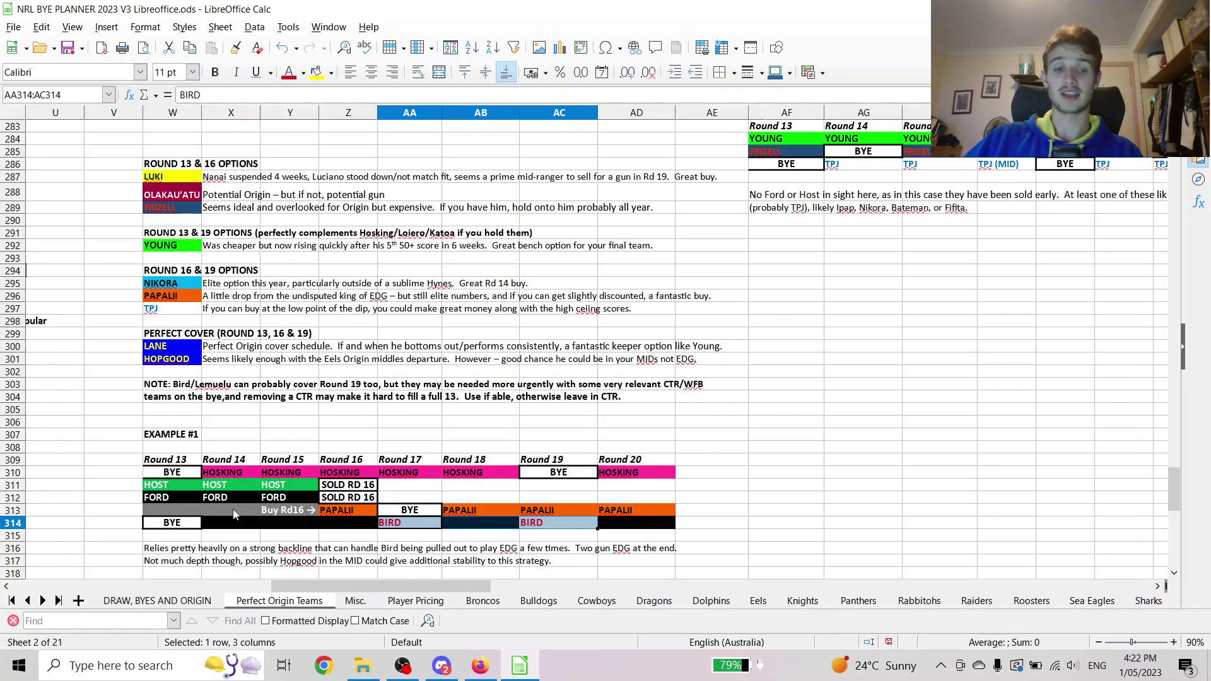
# - Highlight the Round 13 to 15 cells in the two lowest rows of Example #1 and check Bird's Round 17 entry
pyautogui.click(170, 522)
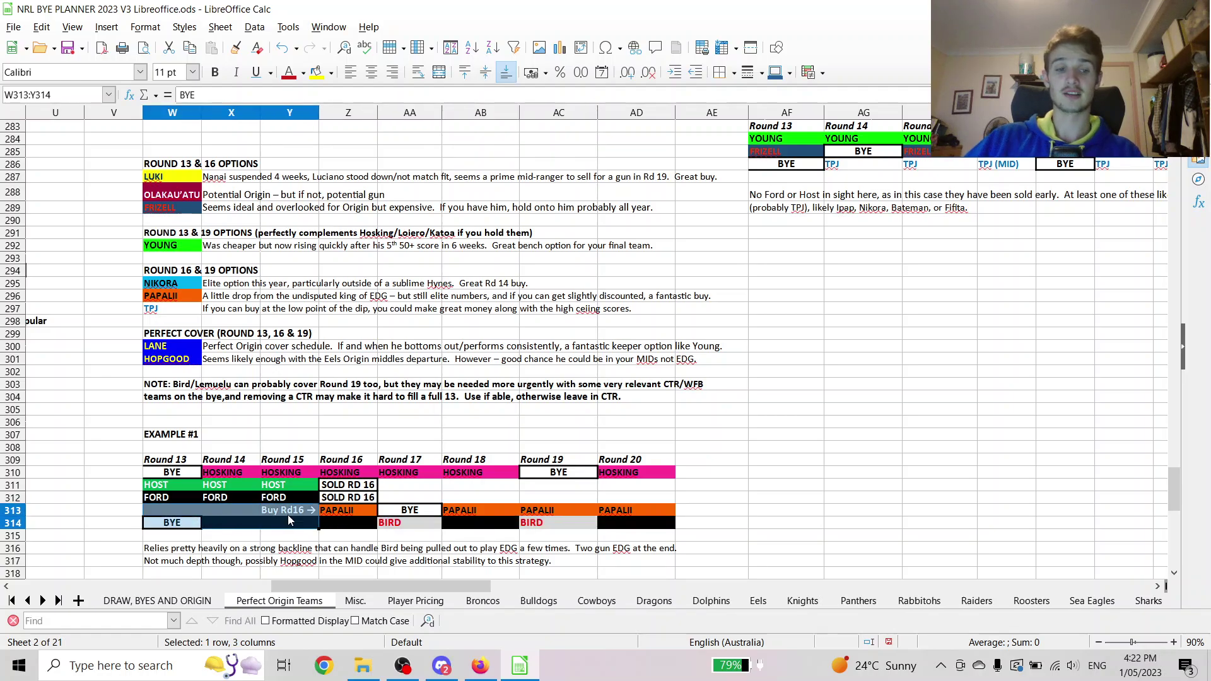
pyautogui.click(181, 525)
pyautogui.click(413, 526)
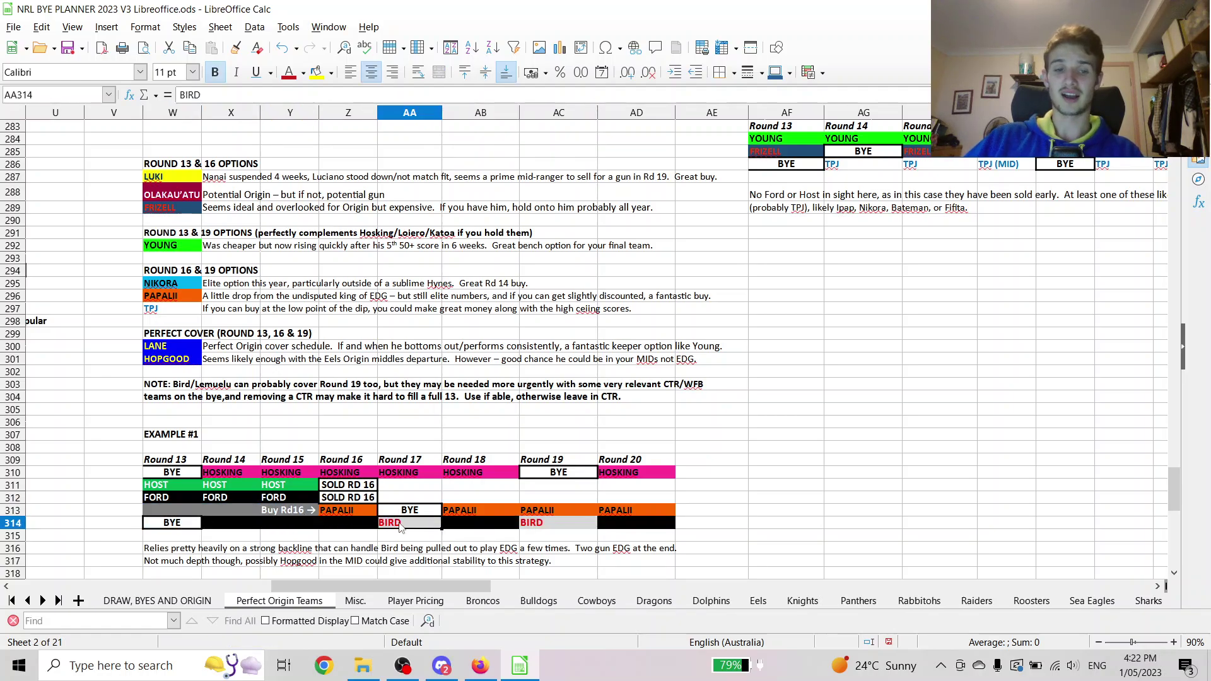
pyautogui.hotkey('shift', 'Right')
pyautogui.hotkey('shift', 'Right')
pyautogui.hotkey('shift', 'Right')
# - Compare Papalii's Round 16 entry with Bird's Round 17 and Round 19 entries in Example #1
pyautogui.click(356, 513)
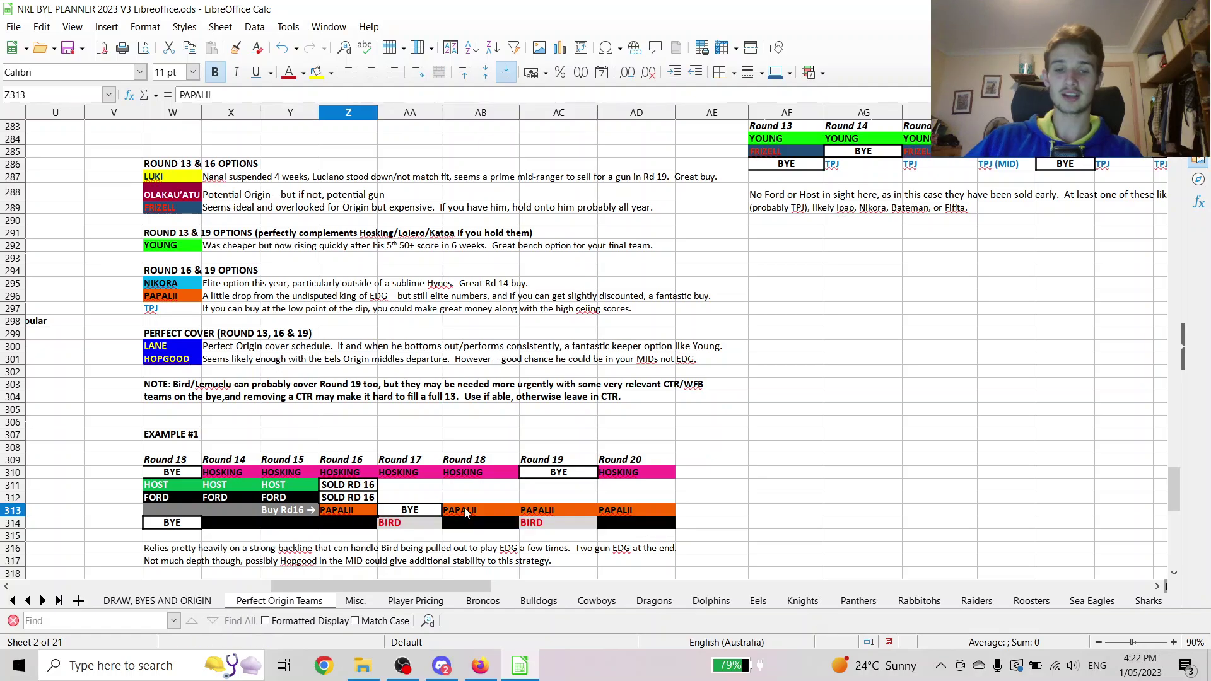
pyautogui.click(427, 521)
pyautogui.click(546, 526)
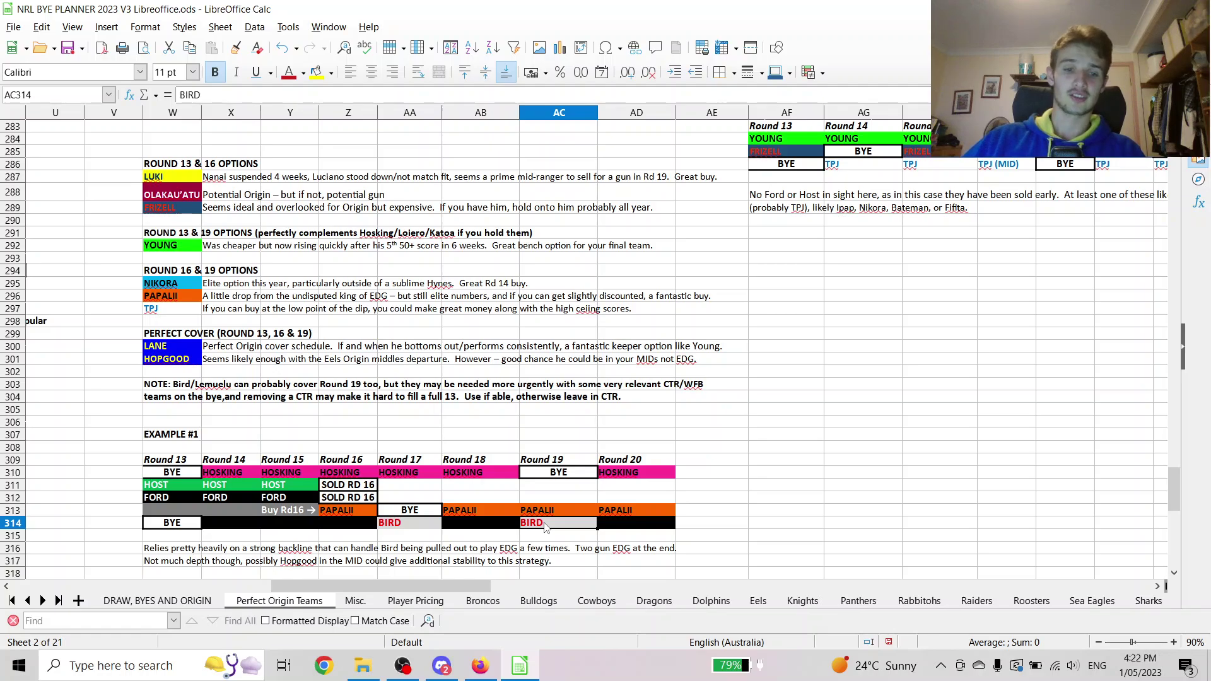
# - Find Example #2 below Example #1 and highlight Young's entries from Round 13 to his Round 16 bye
pyautogui.scroll(-4, 546, 526)
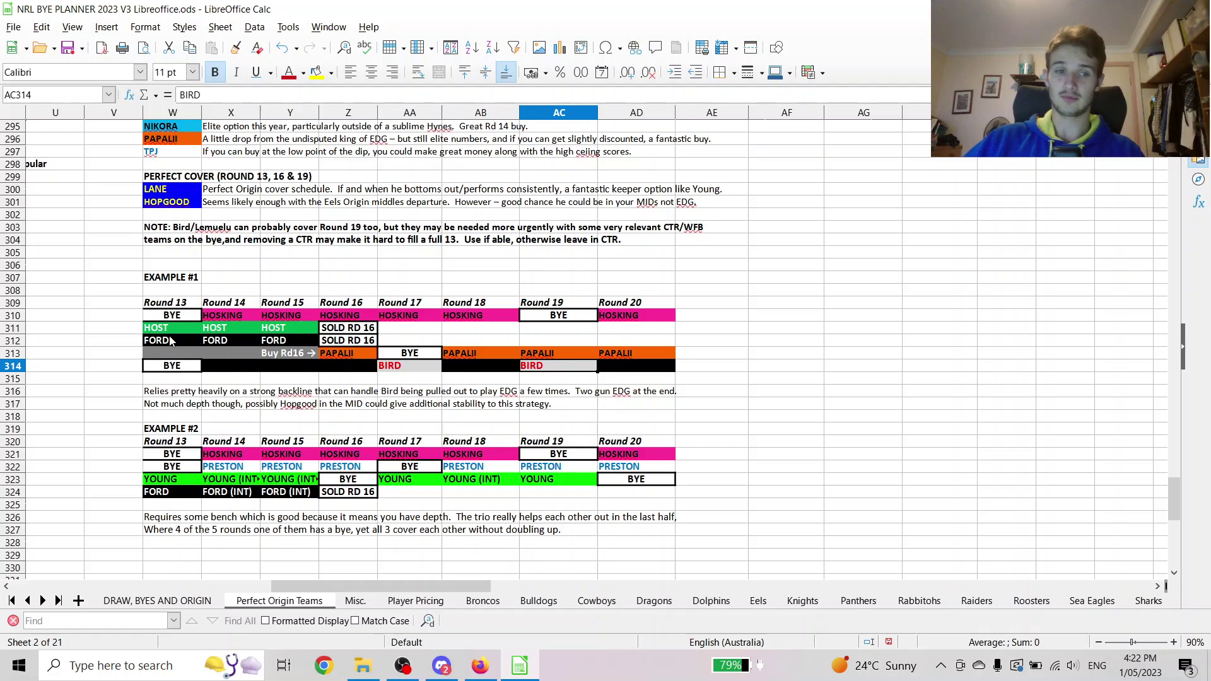
pyautogui.click(328, 335)
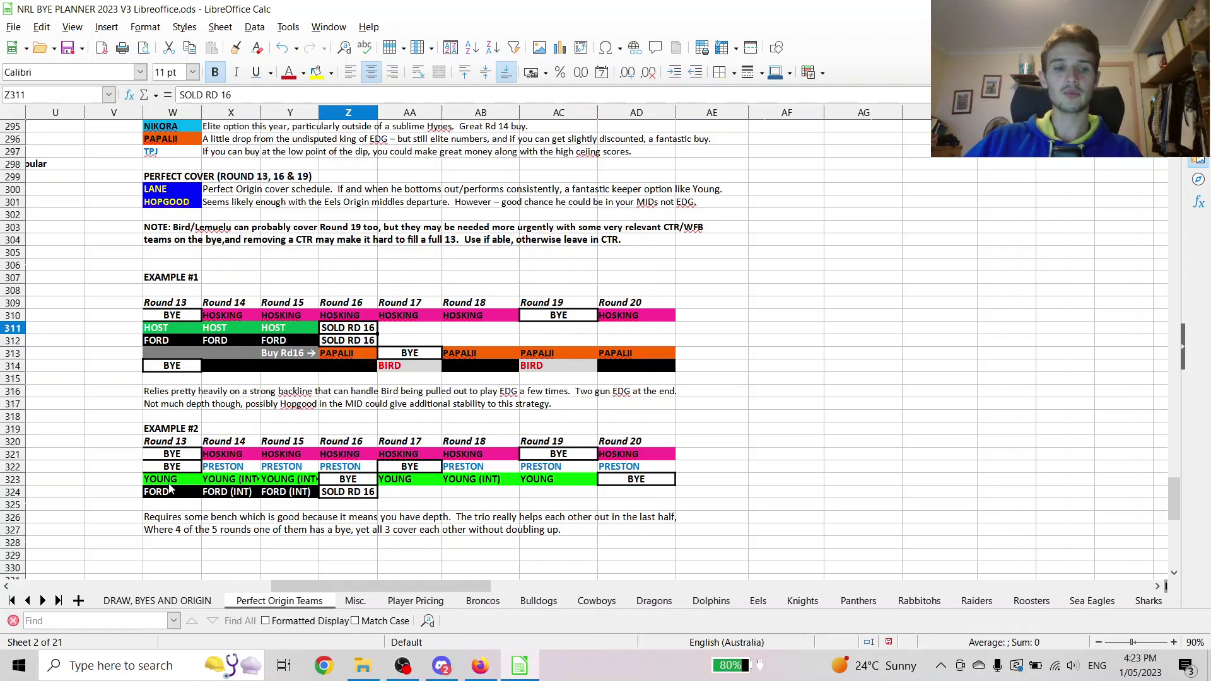
pyautogui.moveTo(172, 483); pyautogui.dragTo(276, 481)
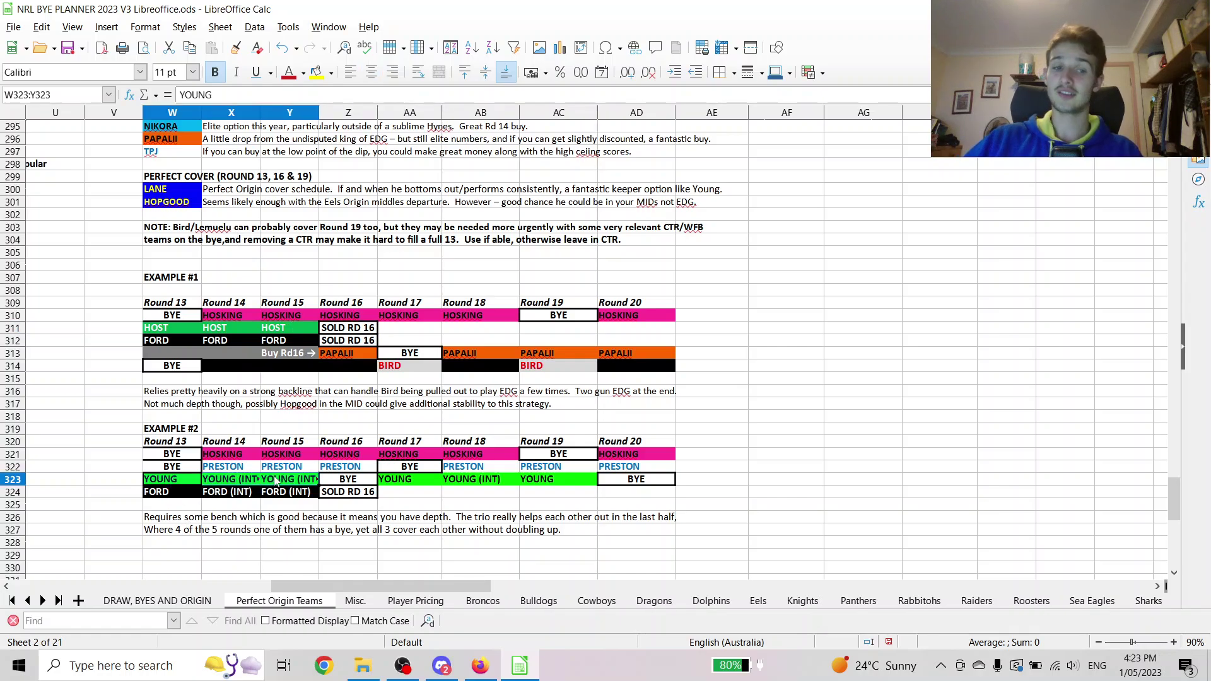
pyautogui.click(42, 482)
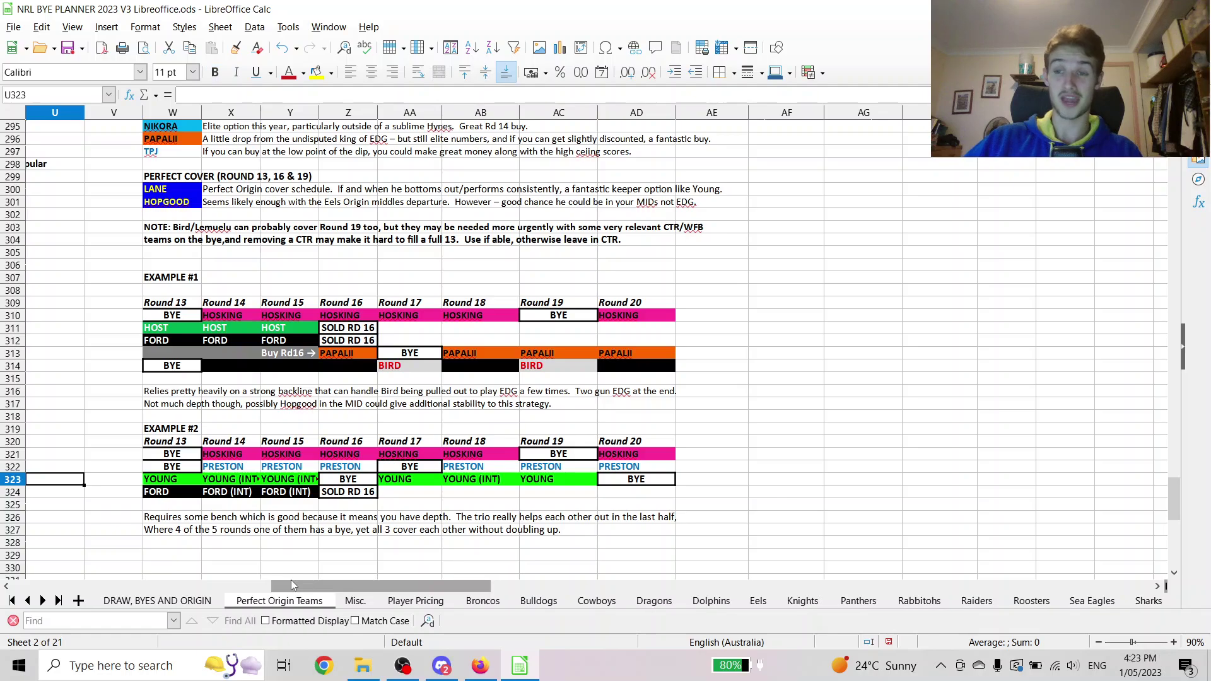
pyautogui.click(179, 481)
pyautogui.moveTo(74, 484); pyautogui.dragTo(358, 482)
pyautogui.click(358, 483)
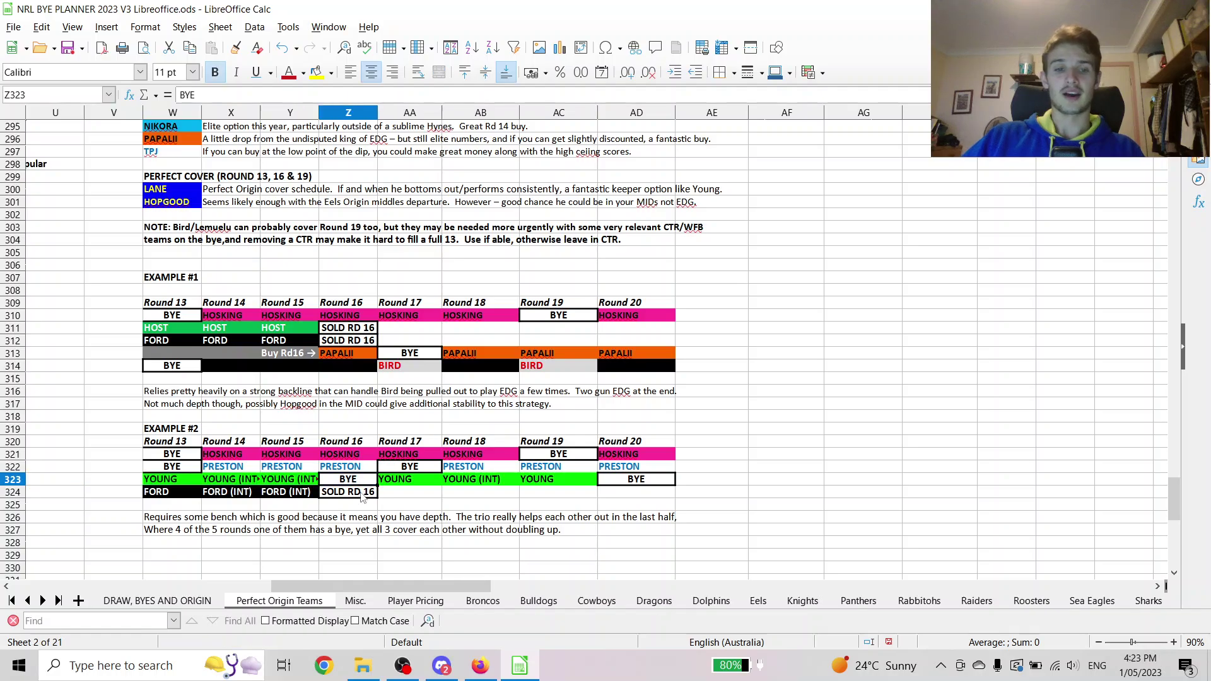
# - Highlight Young's Round 17 to 19 entries and Ford's row from Round 13 to his Round 16 sale in Example #2
pyautogui.click(364, 495)
pyautogui.moveTo(391, 481); pyautogui.dragTo(566, 481)
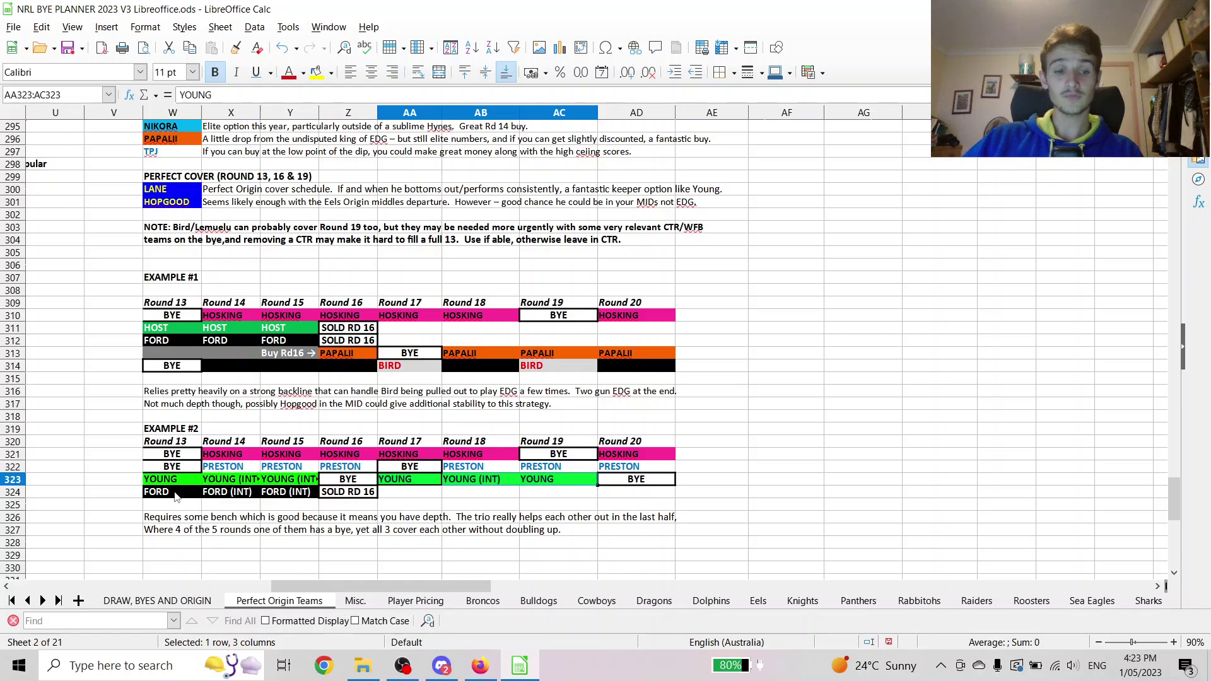
pyautogui.moveTo(176, 496); pyautogui.dragTo(337, 495)
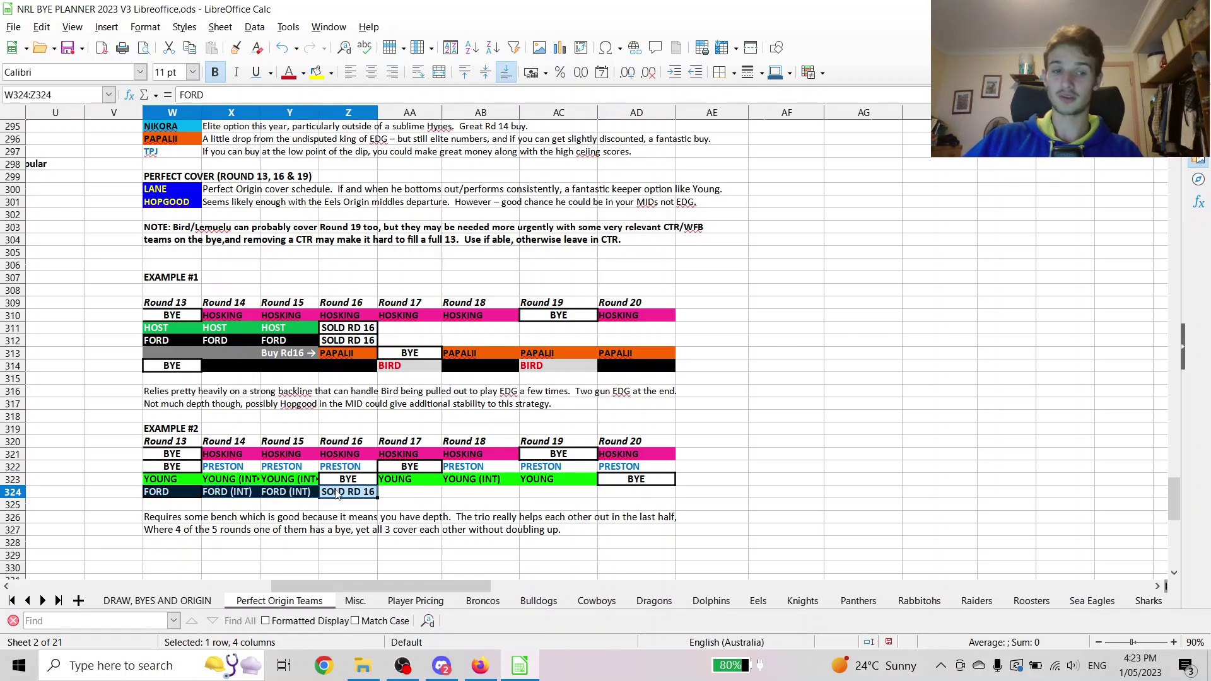
# - Check Hosking's Round 13 bye and Preston's entries from Round 14 to Round 19 in Example #2
pyautogui.click(167, 454)
pyautogui.click(222, 473)
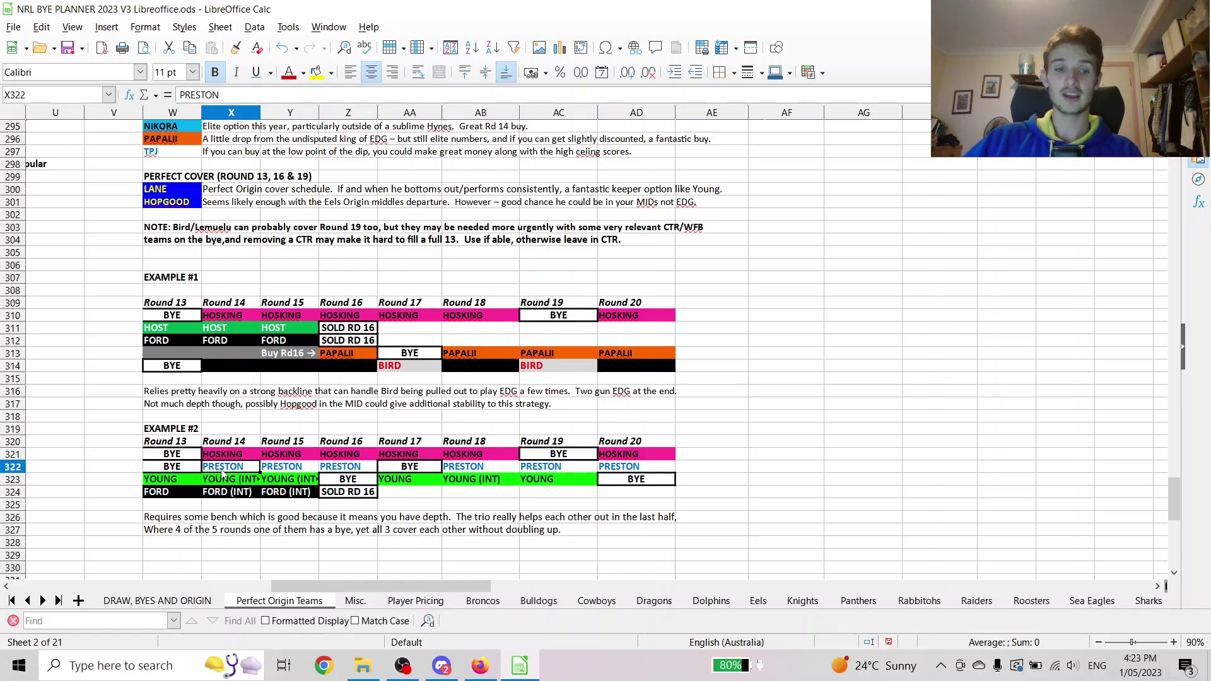
pyautogui.moveTo(222, 477); pyautogui.dragTo(350, 470)
pyautogui.click(350, 468)
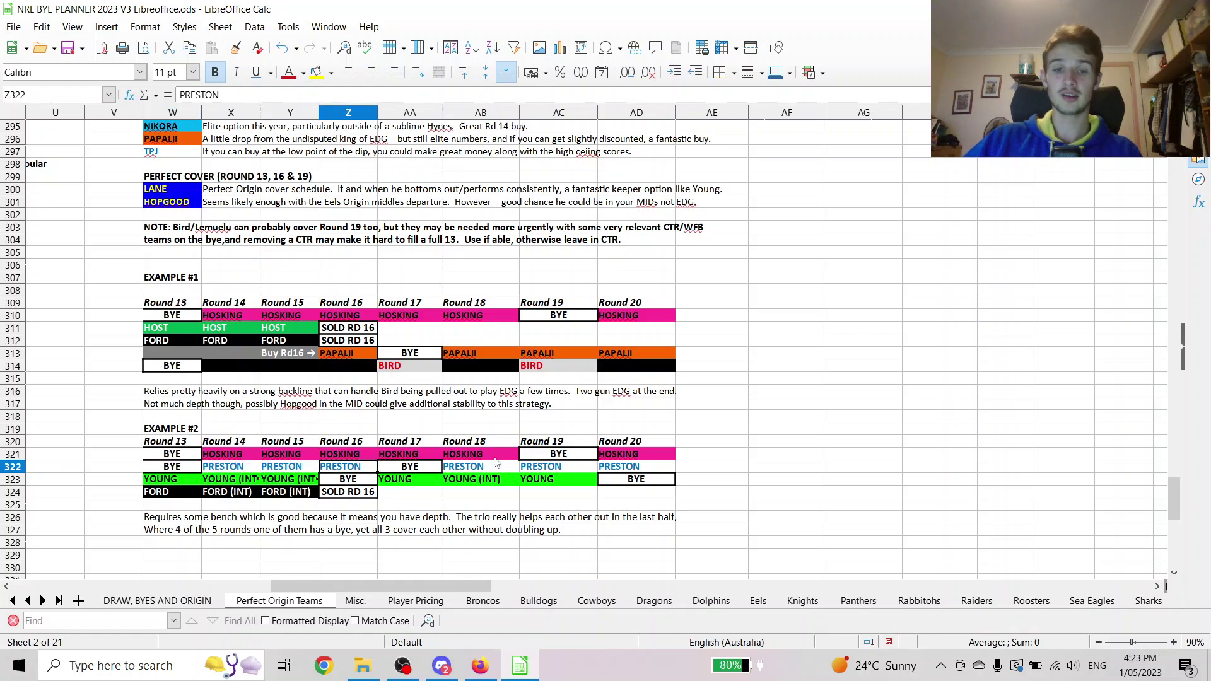
pyautogui.click(545, 470)
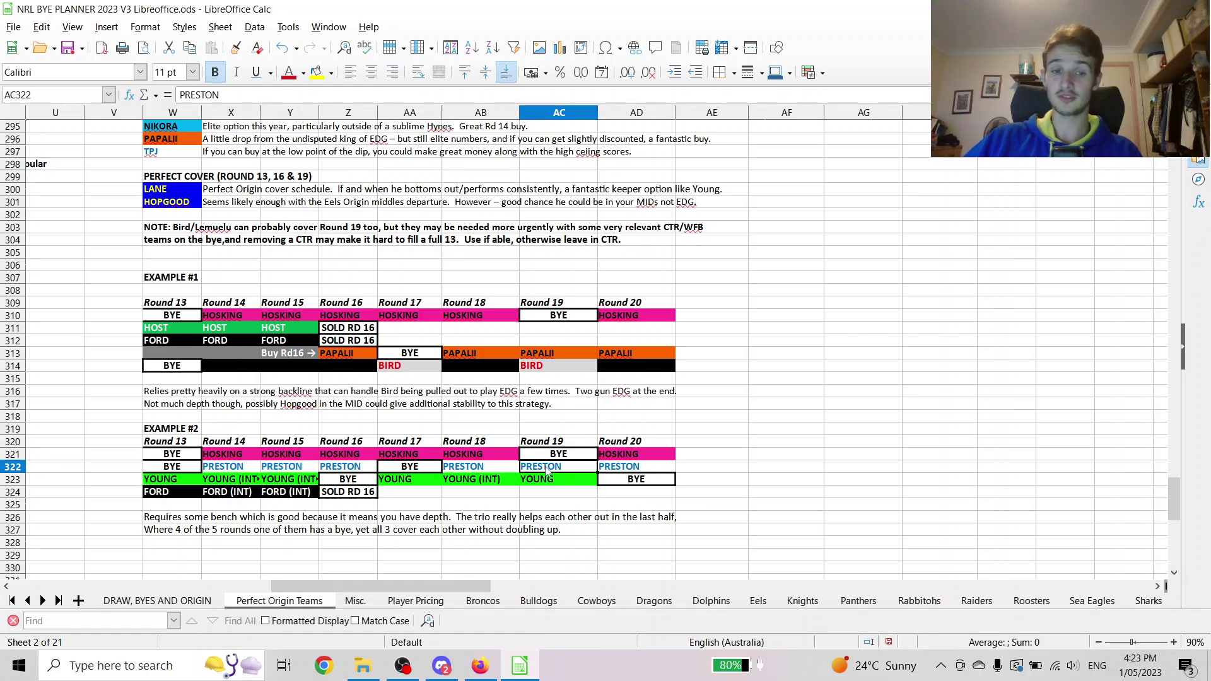
# - Compare Young's Round 13 entry and Round 16 bye with the Preston and Hosking cover in Example #2
pyautogui.click(180, 480)
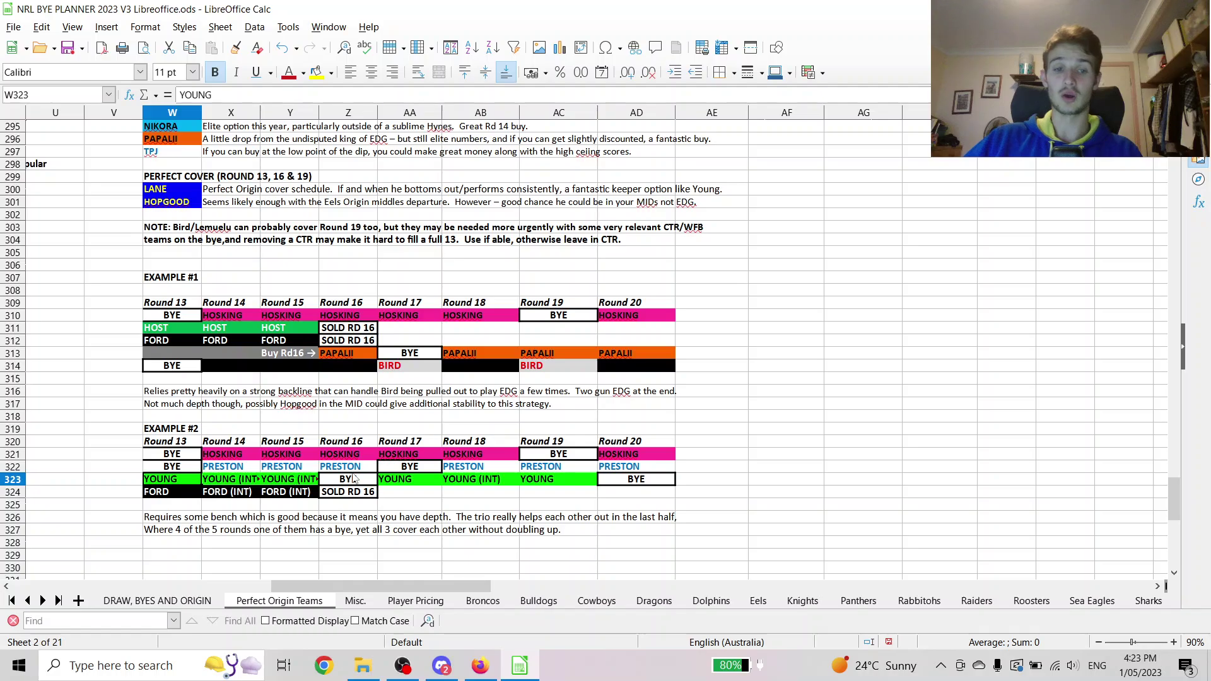
pyautogui.click(355, 480)
pyautogui.click(170, 484)
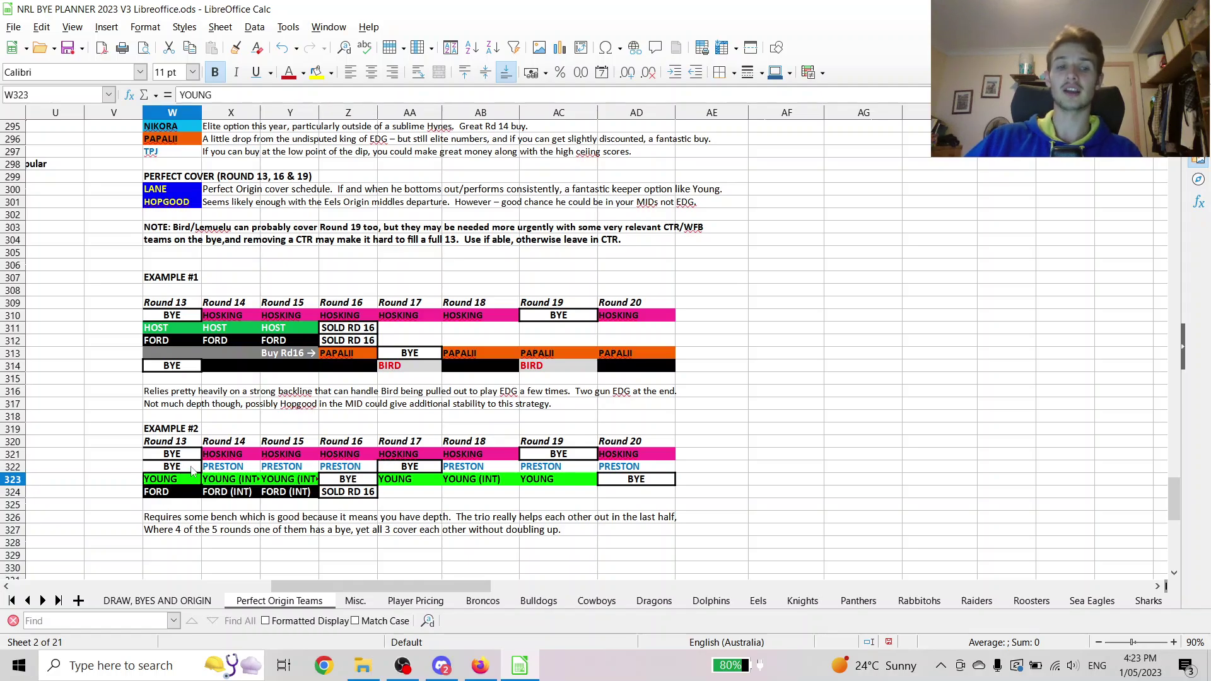
pyautogui.moveTo(188, 470); pyautogui.dragTo(354, 468)
pyautogui.click(355, 465)
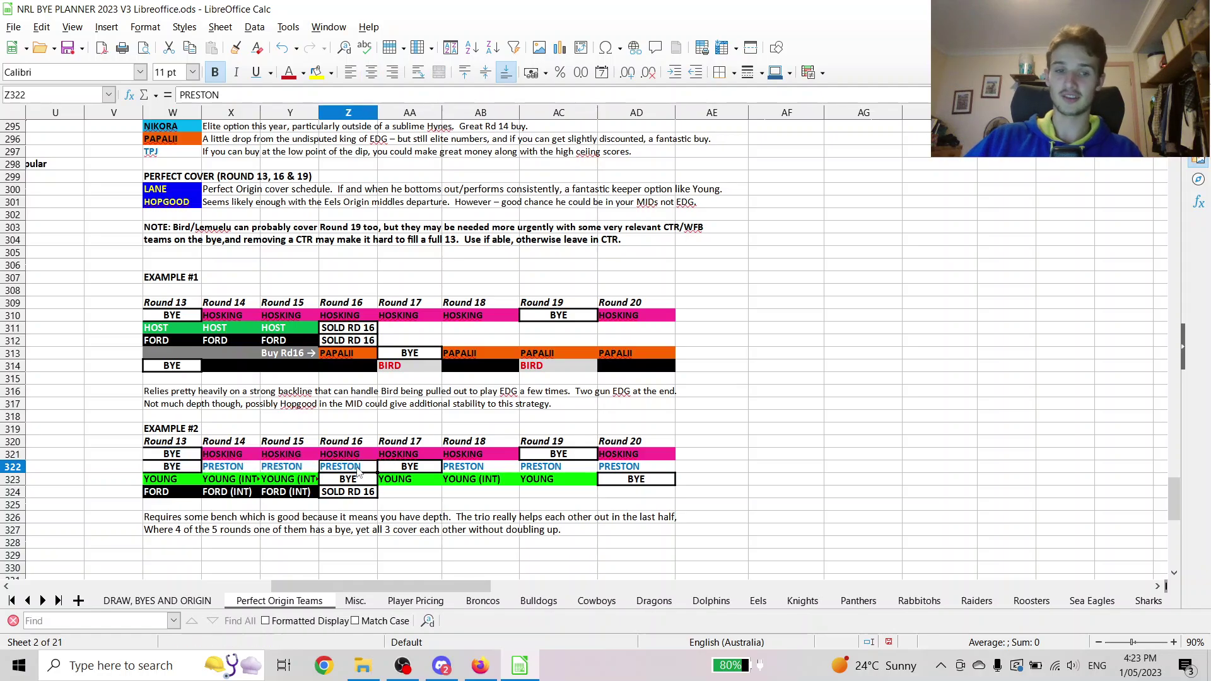
pyautogui.click(348, 481)
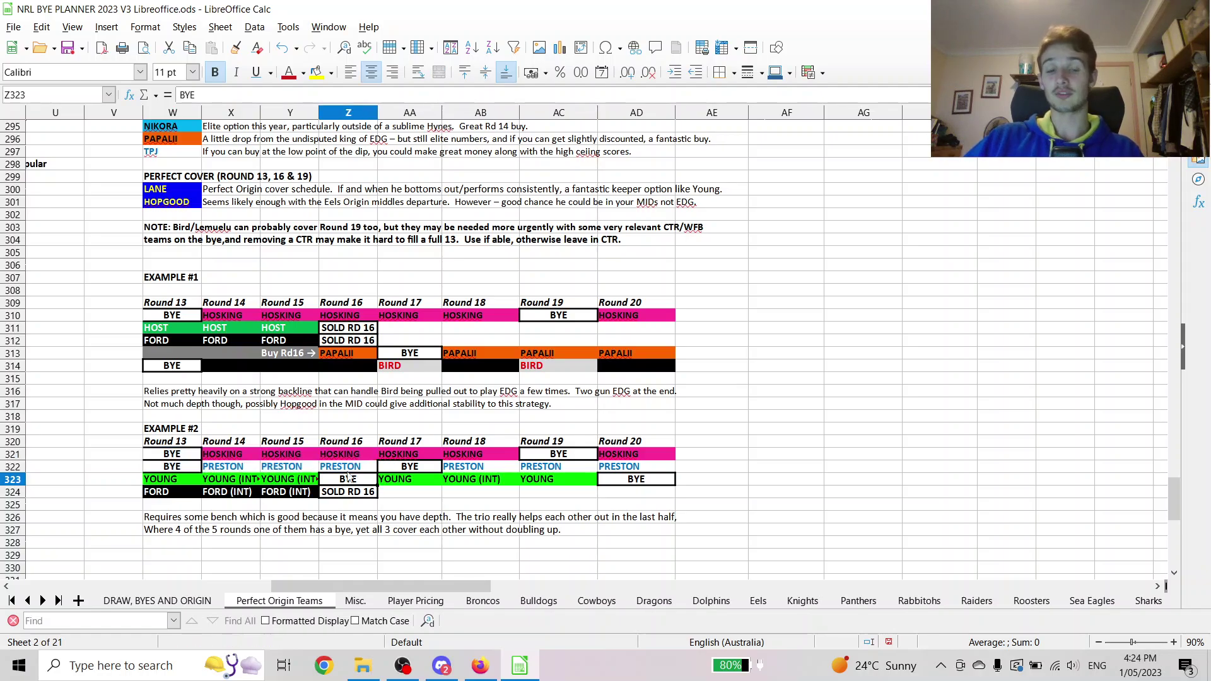
pyautogui.click(352, 468)
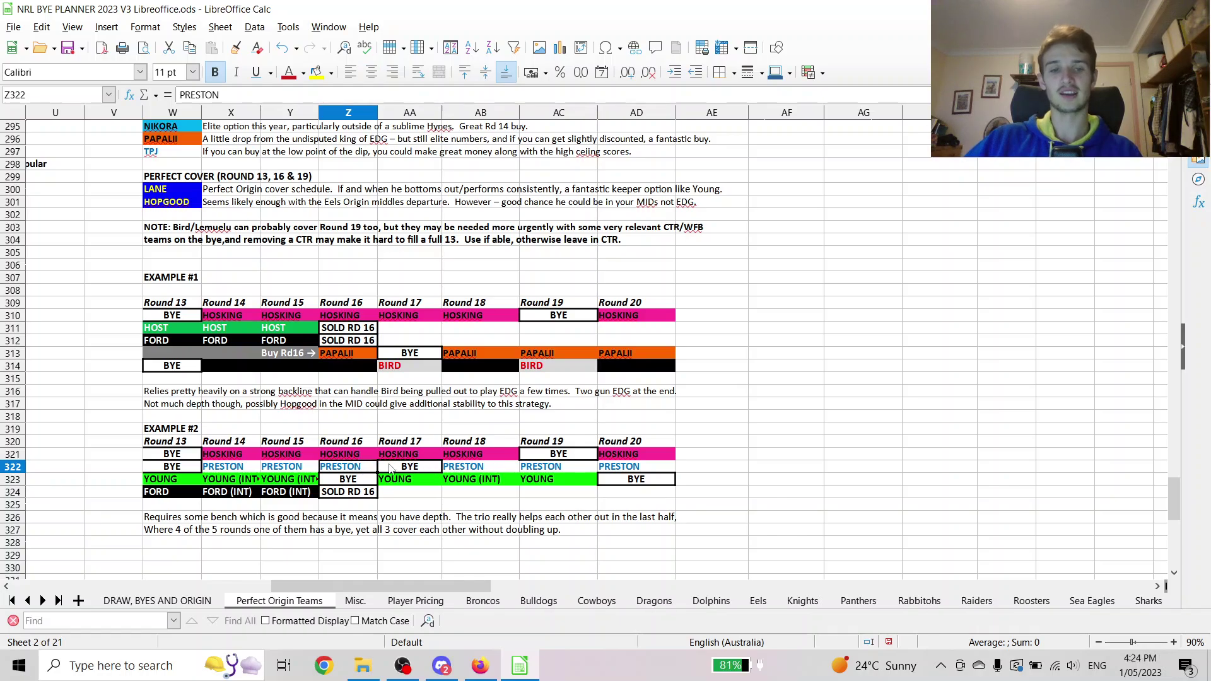
pyautogui.hotkey('shift', 'Up')
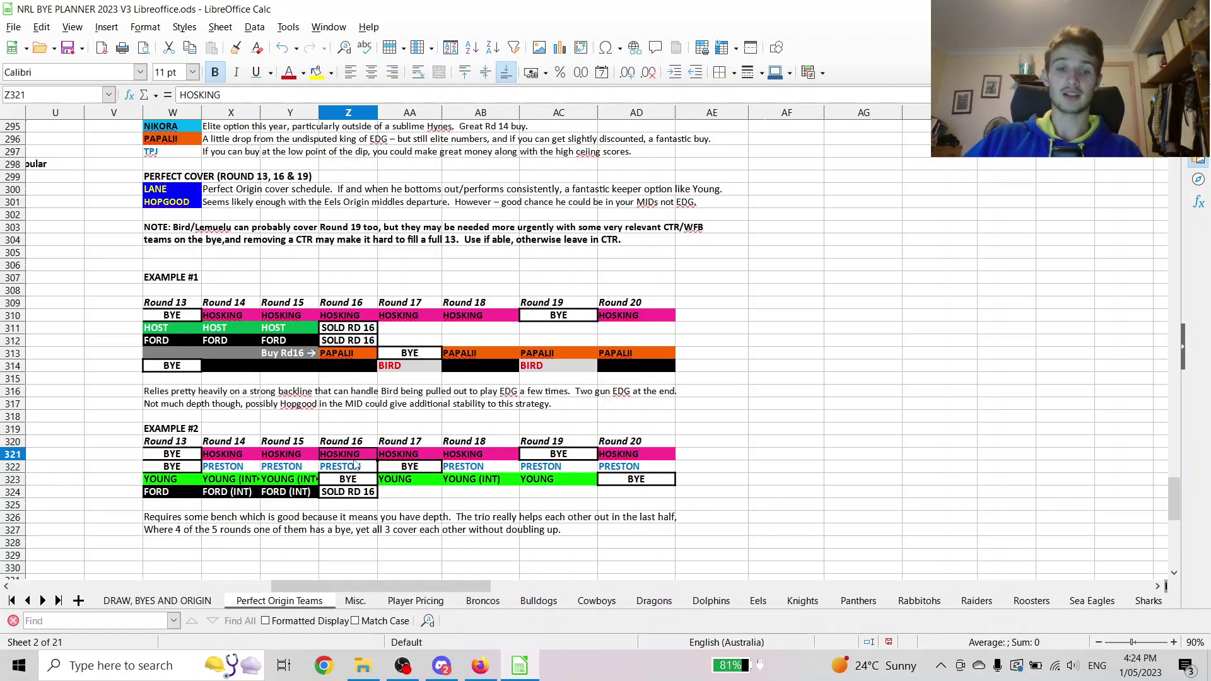
# - Highlight Ford's row in Example #2 up to his Round 16 sale, next to Young's bye
pyautogui.click(350, 493)
pyautogui.moveTo(169, 494); pyautogui.dragTo(334, 501)
pyautogui.click(349, 479)
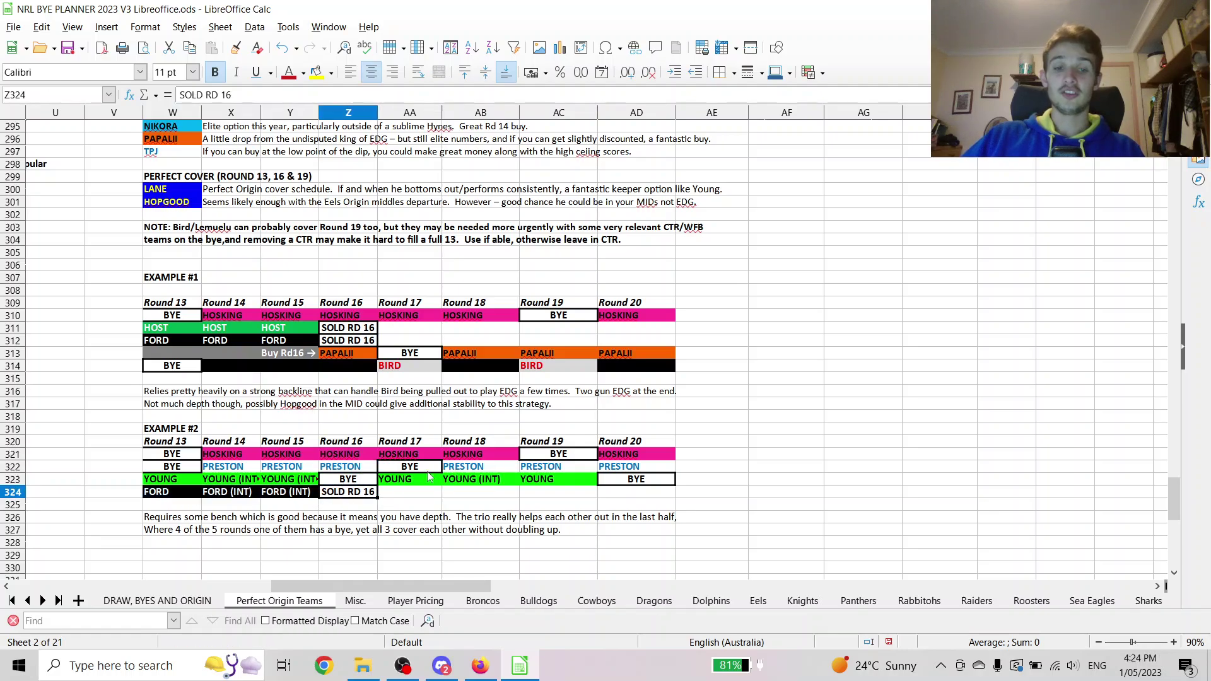
# - Highlight the Hosking, Preston and Young rows in Example #2 from Round 17 to Round 20
pyautogui.moveTo(410, 479); pyautogui.dragTo(631, 456)
pyautogui.click(411, 479)
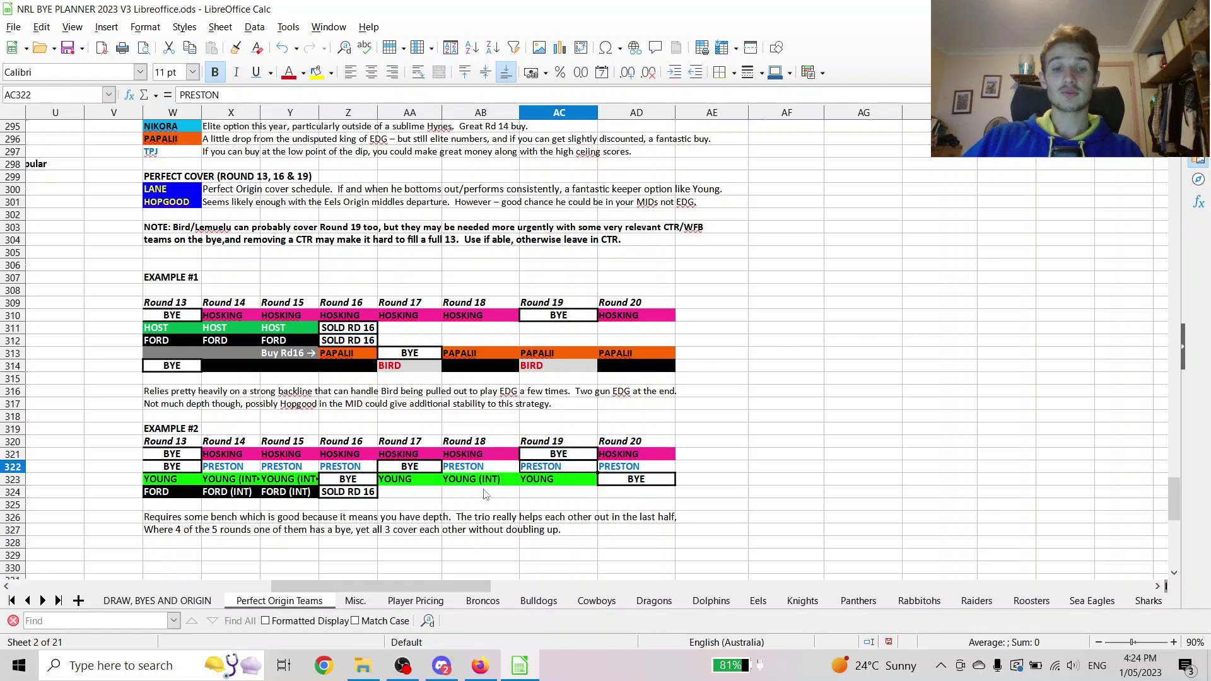
pyautogui.moveTo(410, 455); pyautogui.dragTo(638, 481)
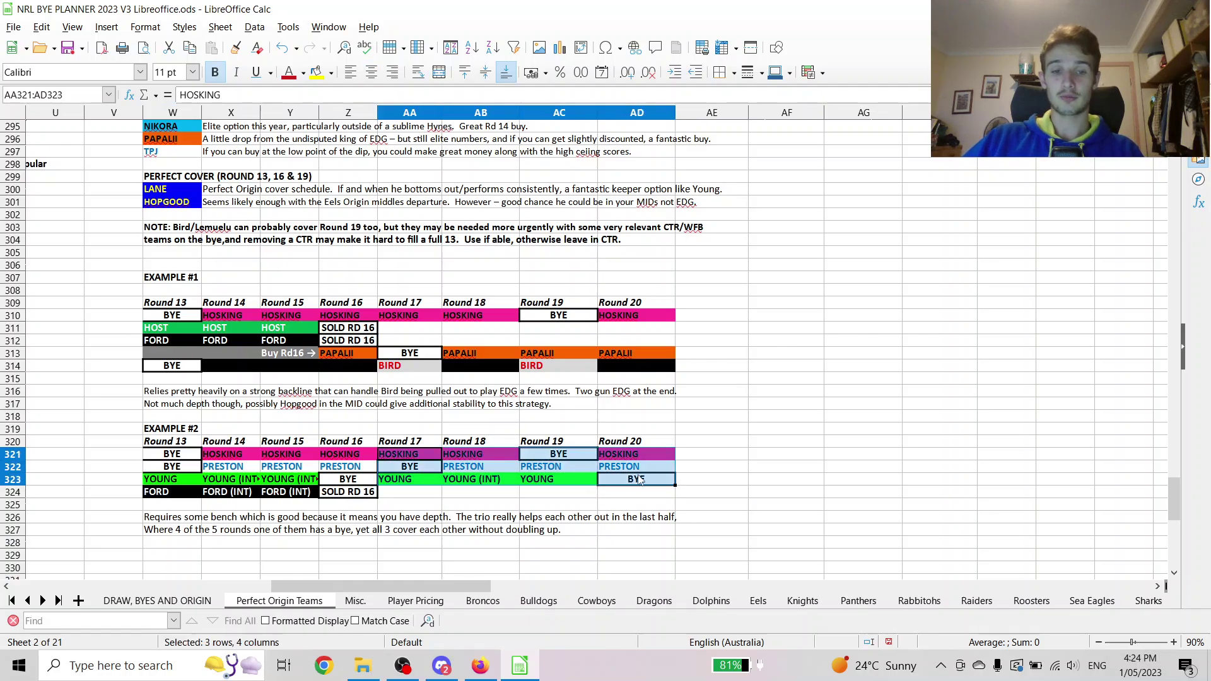
# - Check the staggered byes in Example #2: Preston in Round 17, Hosking in Round 19 and Young in Round 20
pyautogui.click(425, 482)
pyautogui.click(422, 469)
pyautogui.click(542, 455)
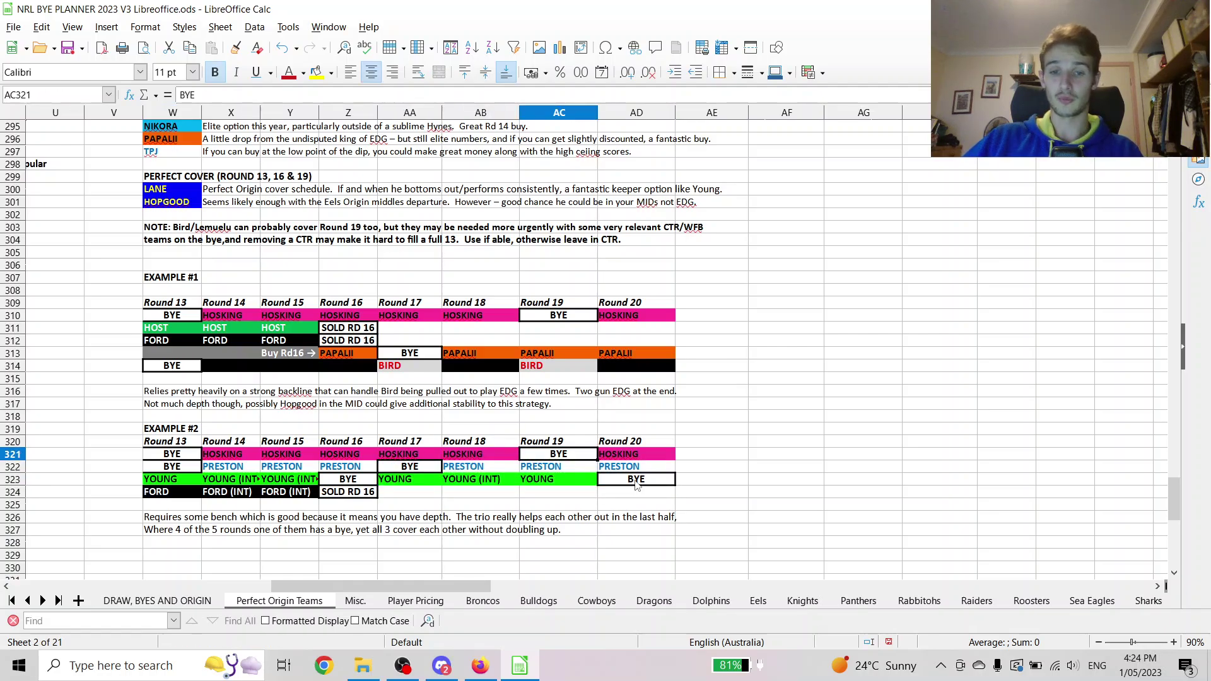
pyautogui.click(636, 484)
# - Examine Young's Round 18 interchange entry and the empty cell beneath it in Example #2
pyautogui.click(503, 486)
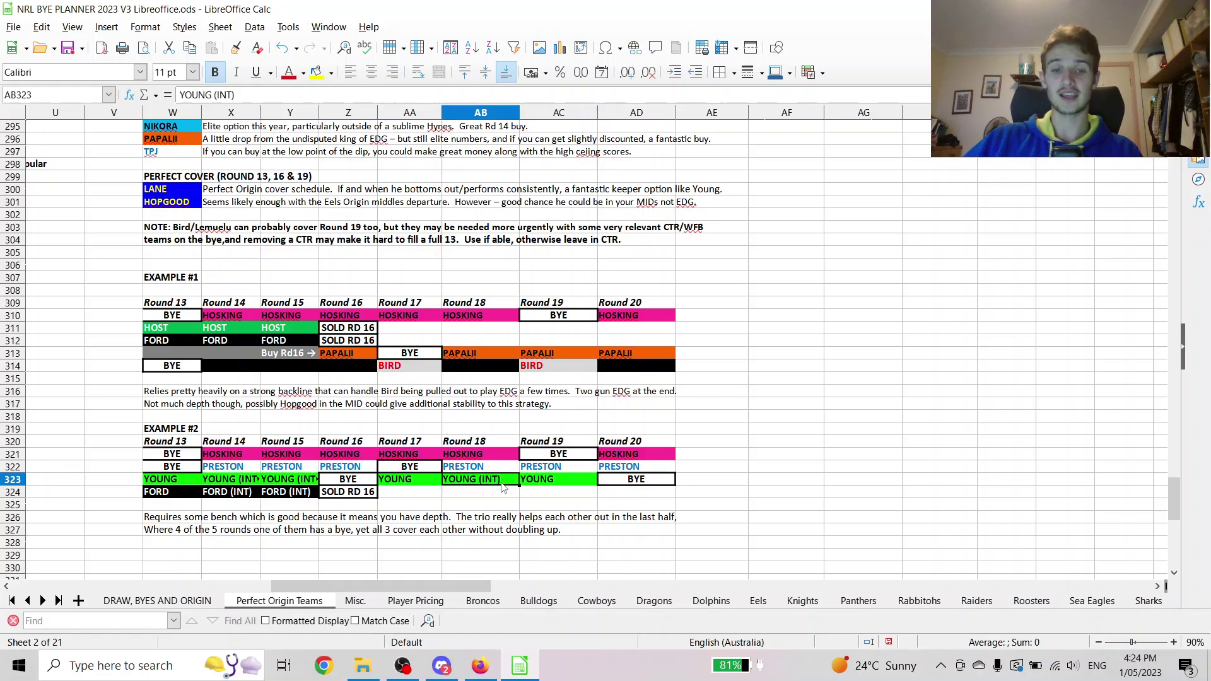
pyautogui.click(464, 498)
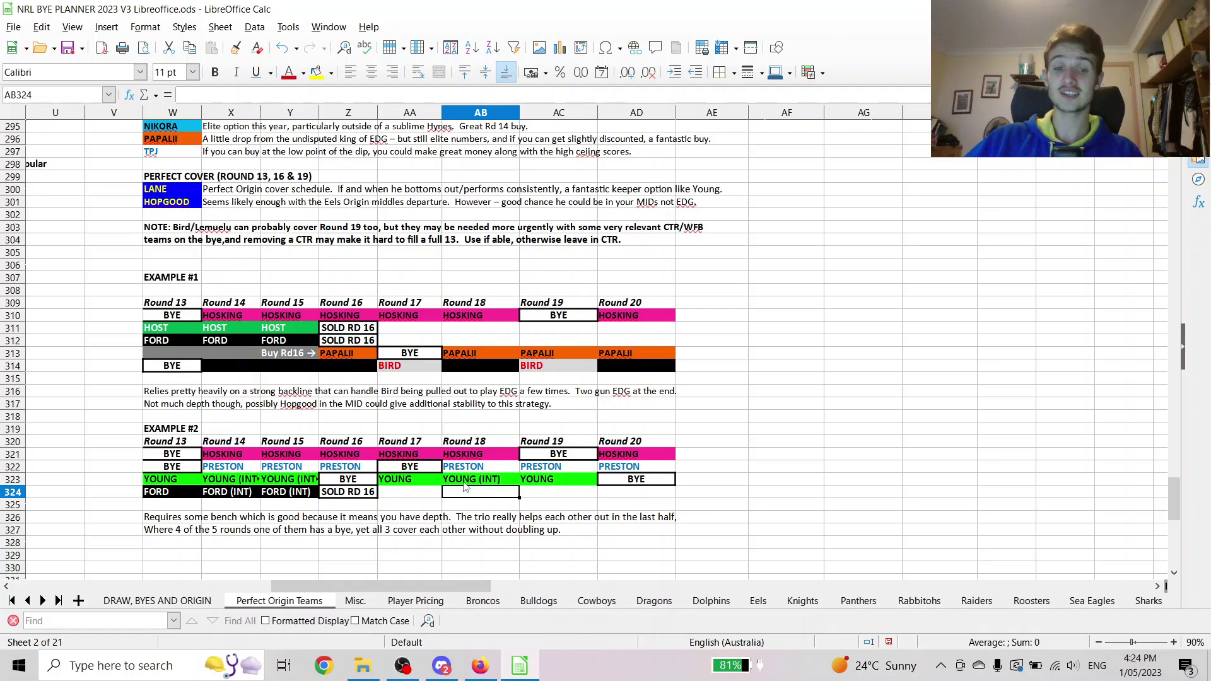
pyautogui.click(463, 483)
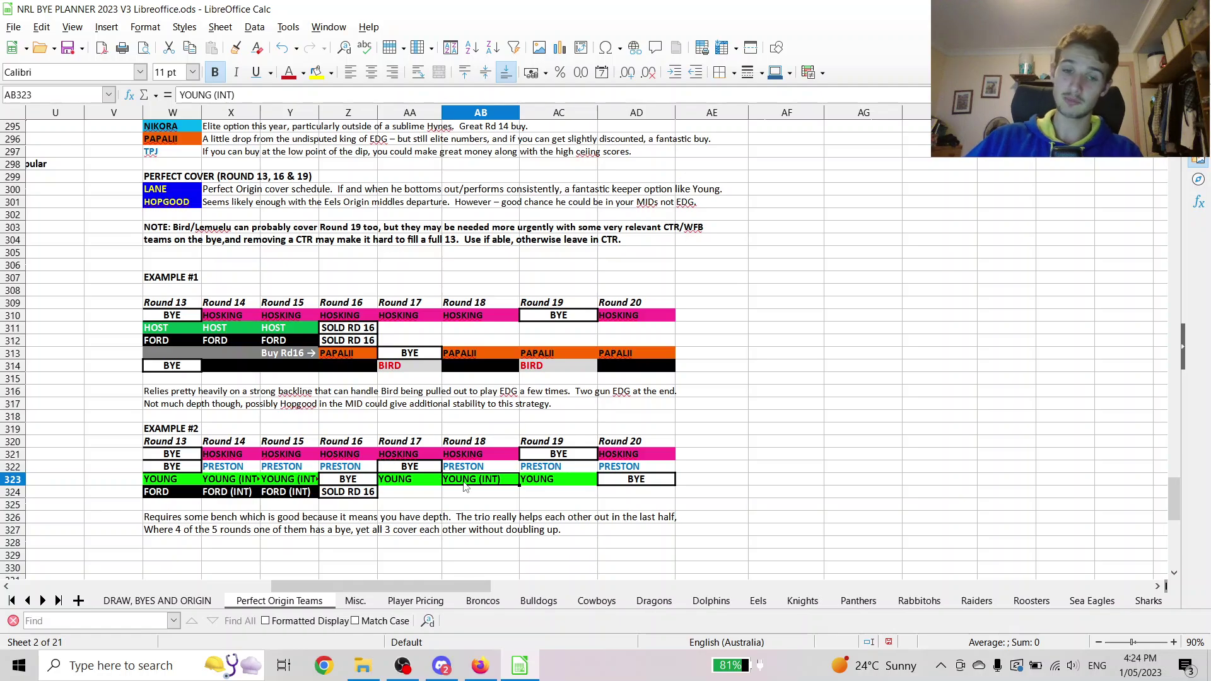
pyautogui.scroll(1, 464, 486)
pyautogui.scroll(-1, 464, 486)
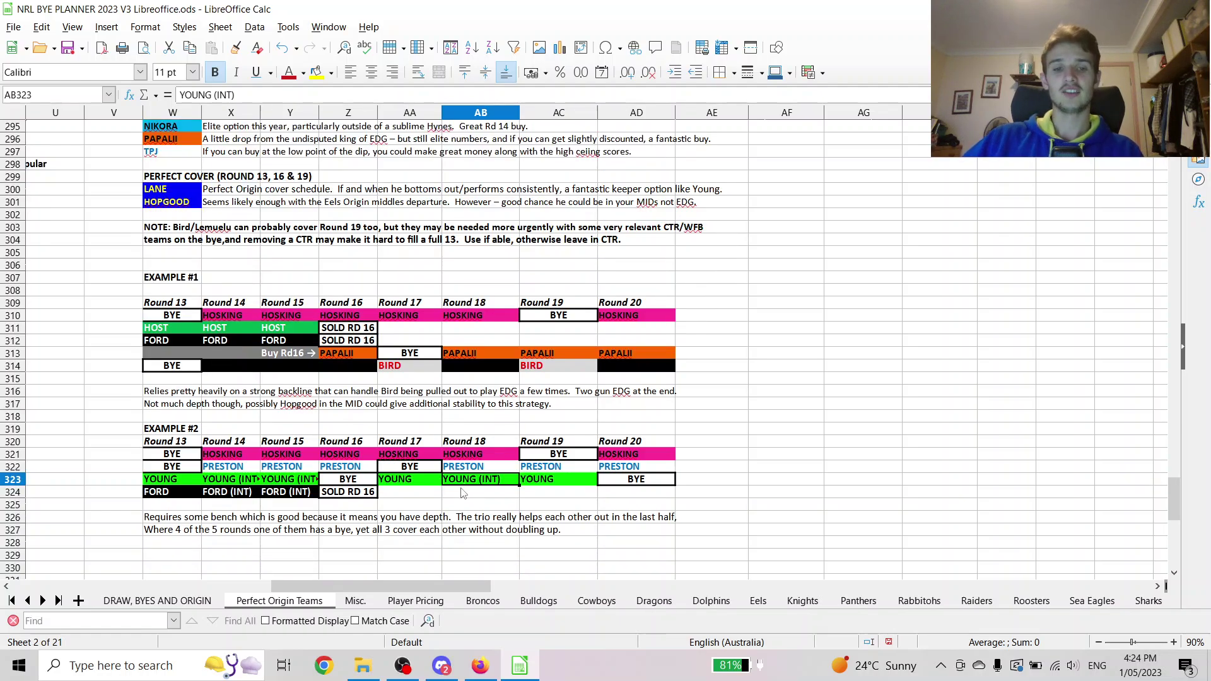
pyautogui.click(466, 493)
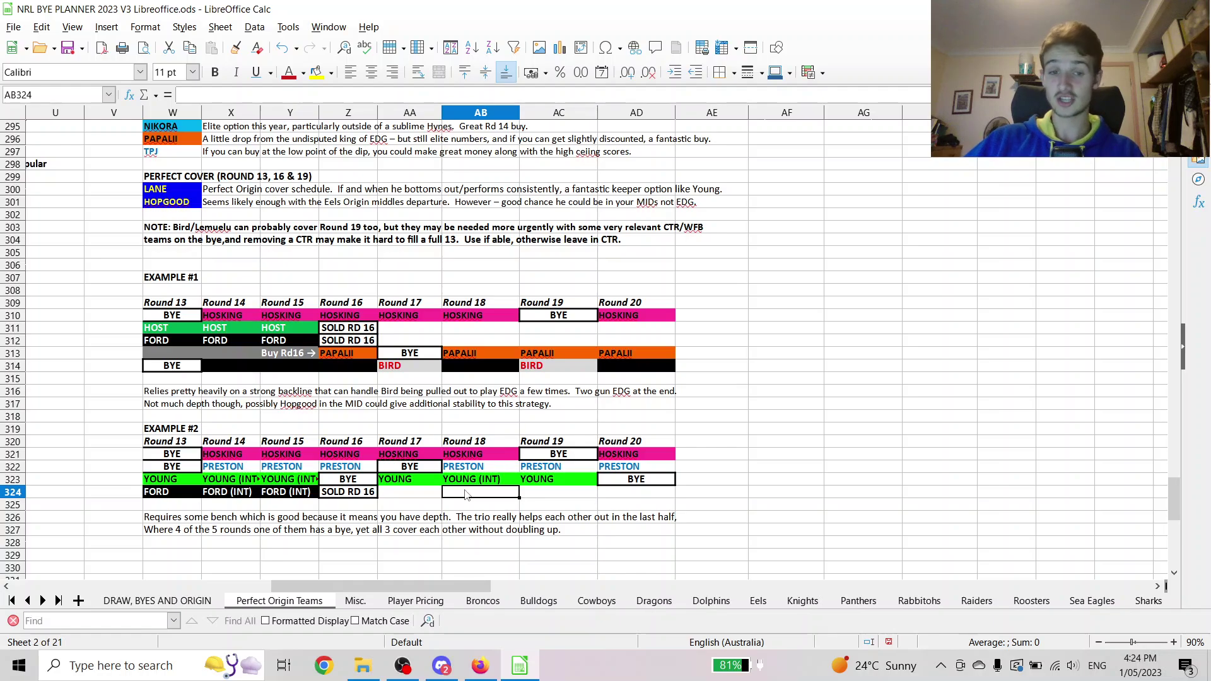
# - Highlight the Round 17 entries of the Hosking, Preston and Young trio and check Ford's Round 13 entry and Round 16 sale
pyautogui.moveTo(389, 459); pyautogui.dragTo(392, 483)
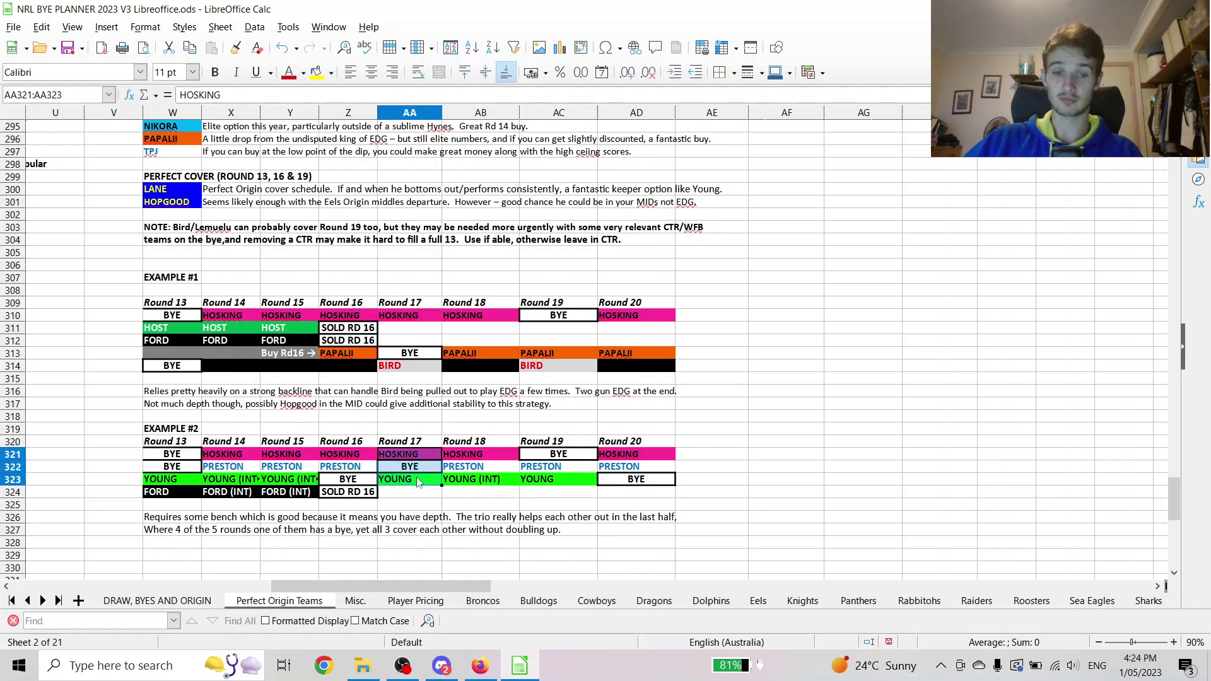
pyautogui.click(413, 509)
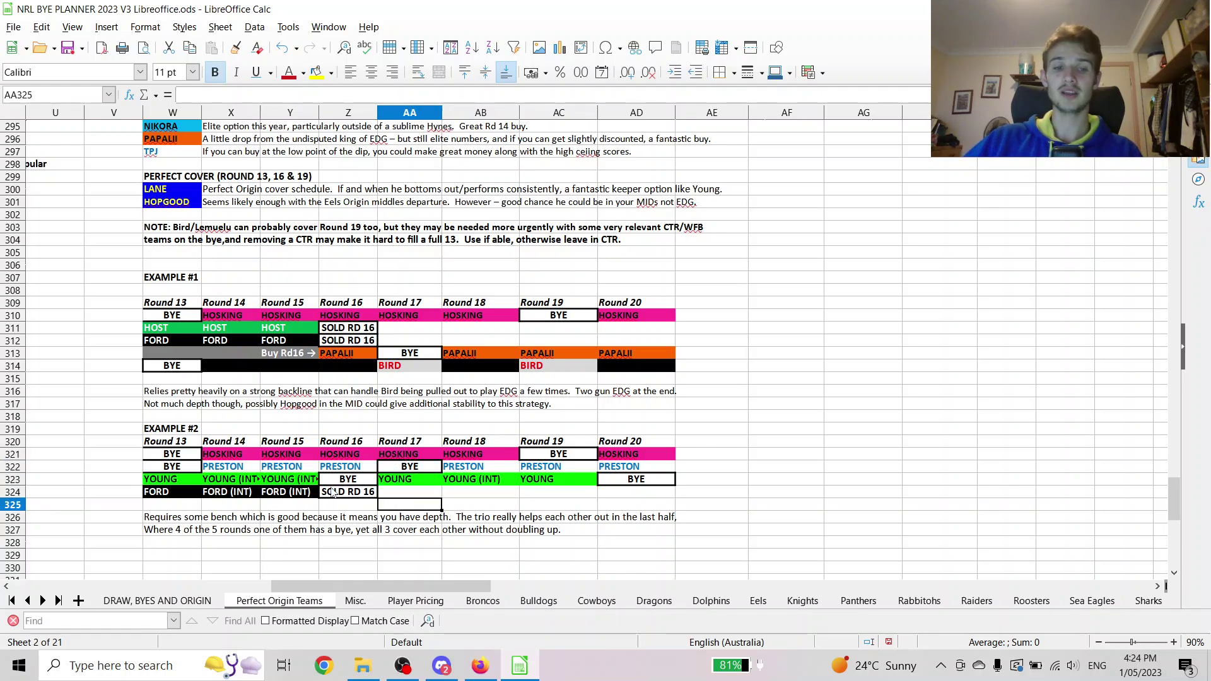
pyautogui.click(177, 497)
pyautogui.click(326, 495)
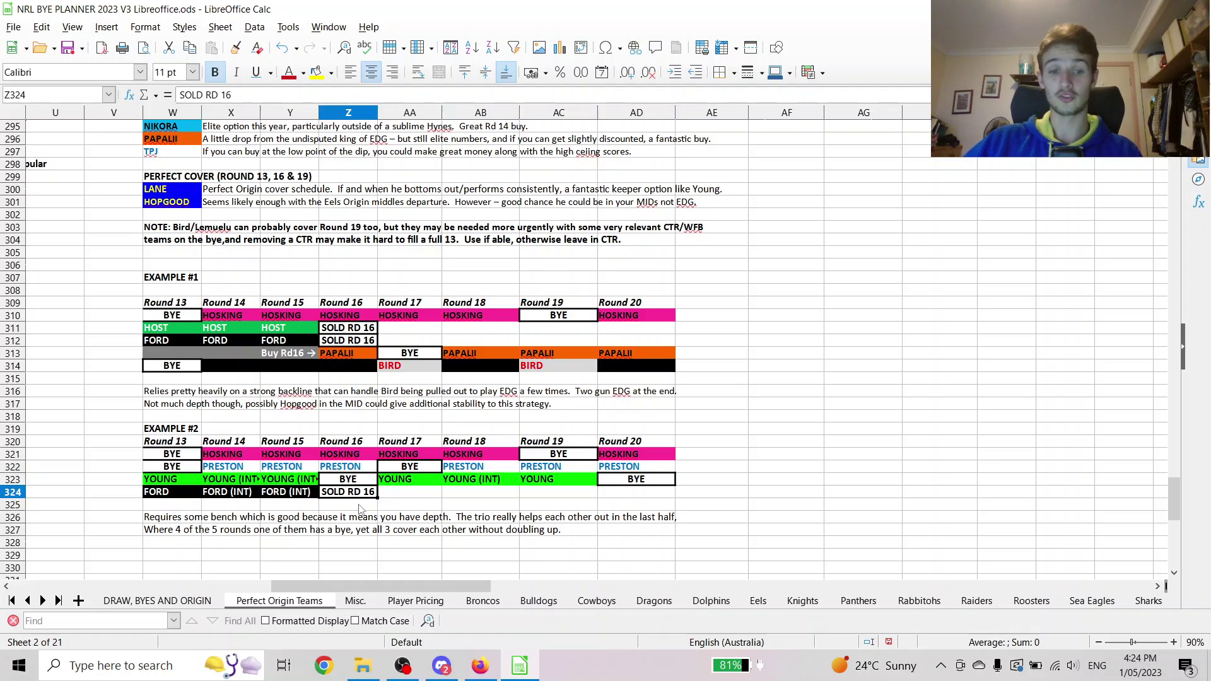
# - Review the Round 14 entries of Hosking, Preston, Wilton and Loiero in the Most Common Strategy table, plus Wilton's Round 16 entry
pyautogui.scroll(1, 483, 531)
pyautogui.scroll(8, 482, 531)
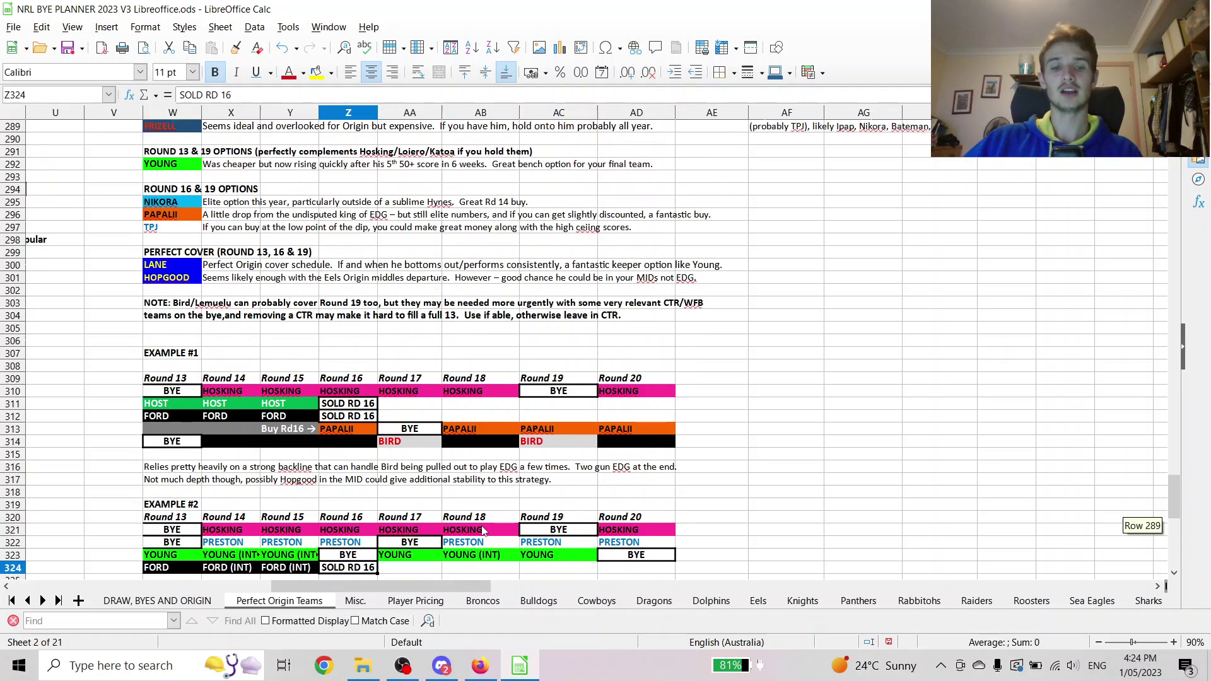
pyautogui.scroll(6, 482, 531)
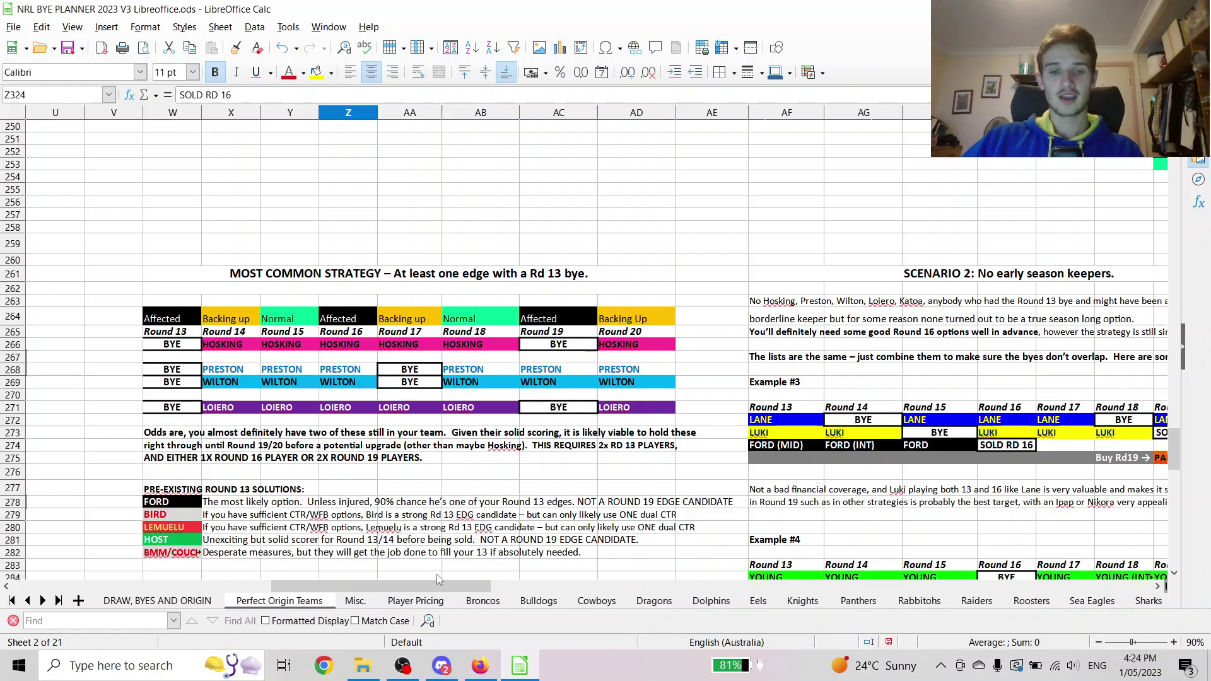
pyautogui.moveTo(437, 584)
pyautogui.mouseDown()
pyautogui.moveTo(505, 579)
pyautogui.moveTo(439, 583)
pyautogui.mouseUp()
pyautogui.scroll(2, 505, 574)
pyautogui.click(247, 422)
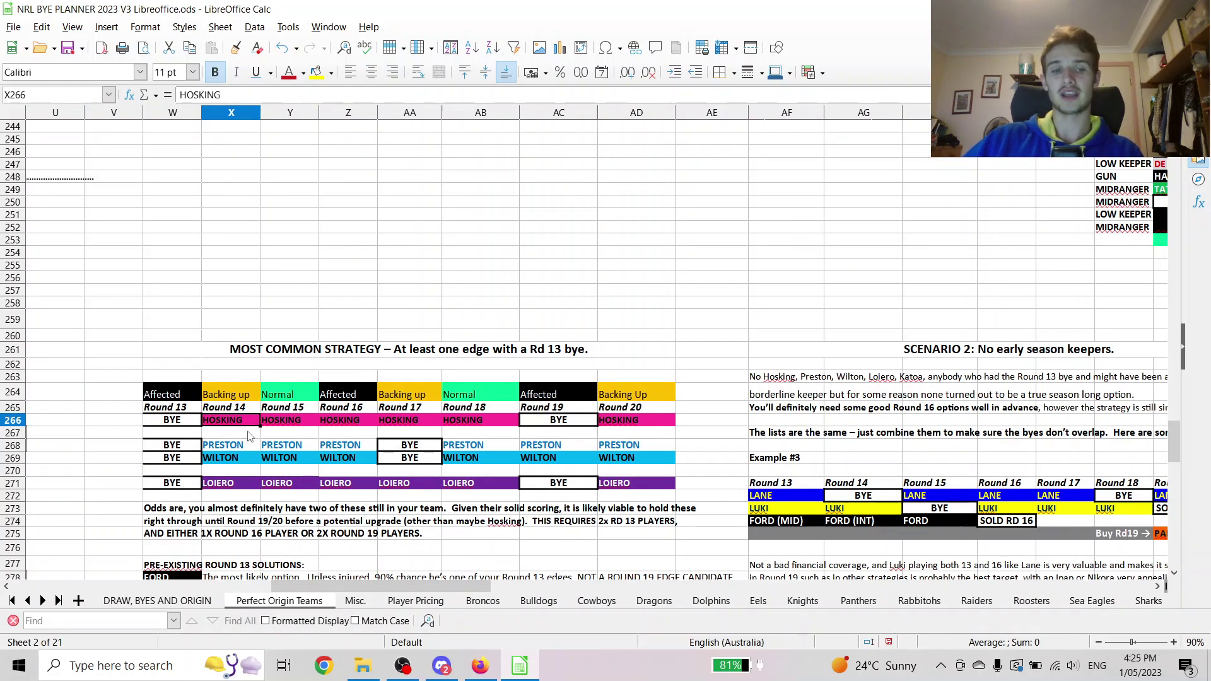
pyautogui.click(246, 445)
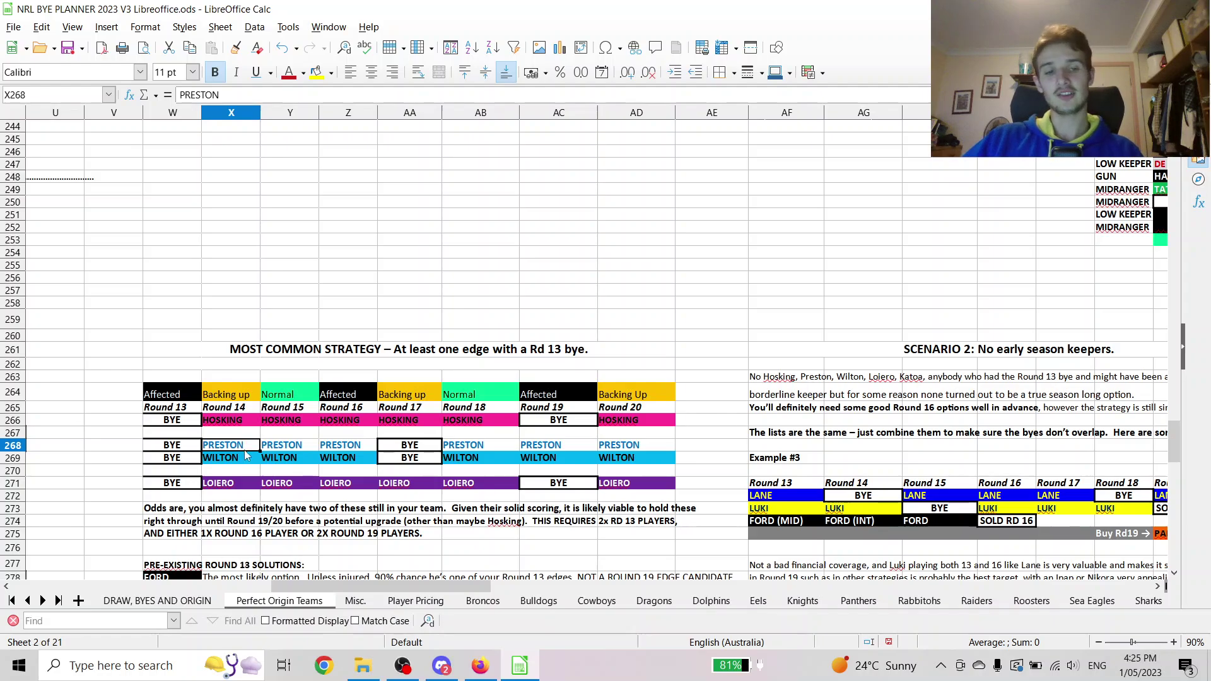
pyautogui.moveTo(245, 458); pyautogui.dragTo(244, 484)
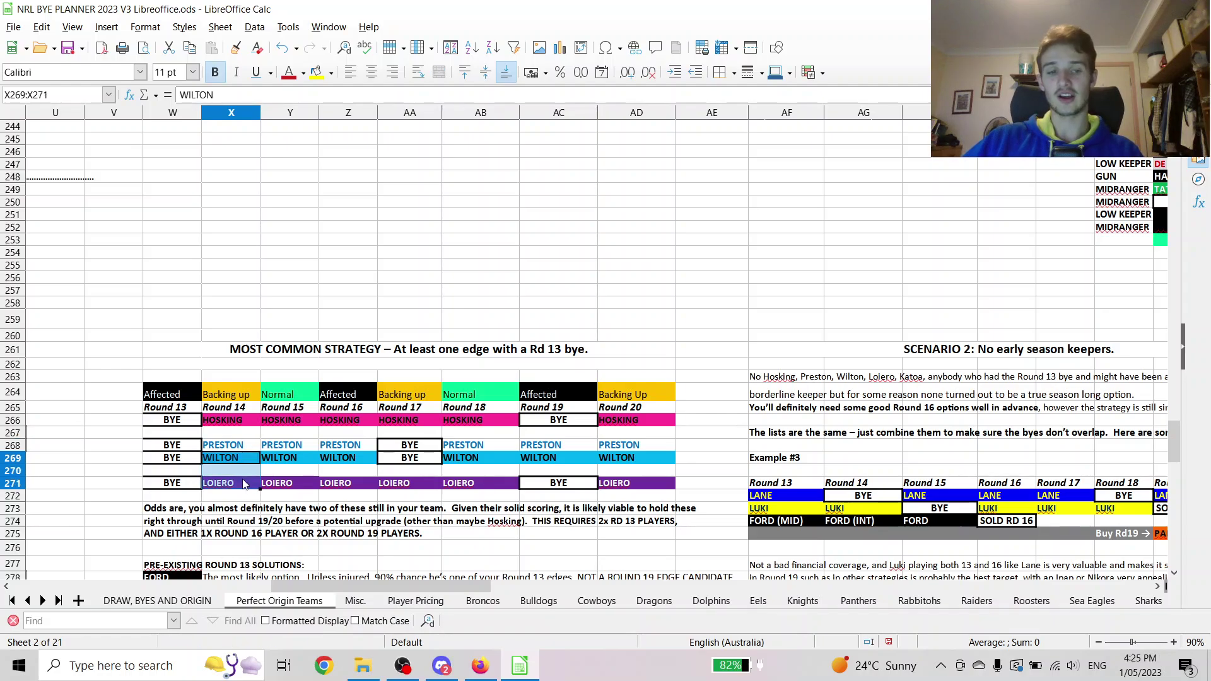
pyautogui.click(348, 458)
# - Examine the Round 13 players in Scenario 2's Example #3 and highlight Lane's row through Round 20
pyautogui.moveTo(378, 586); pyautogui.dragTo(457, 586)
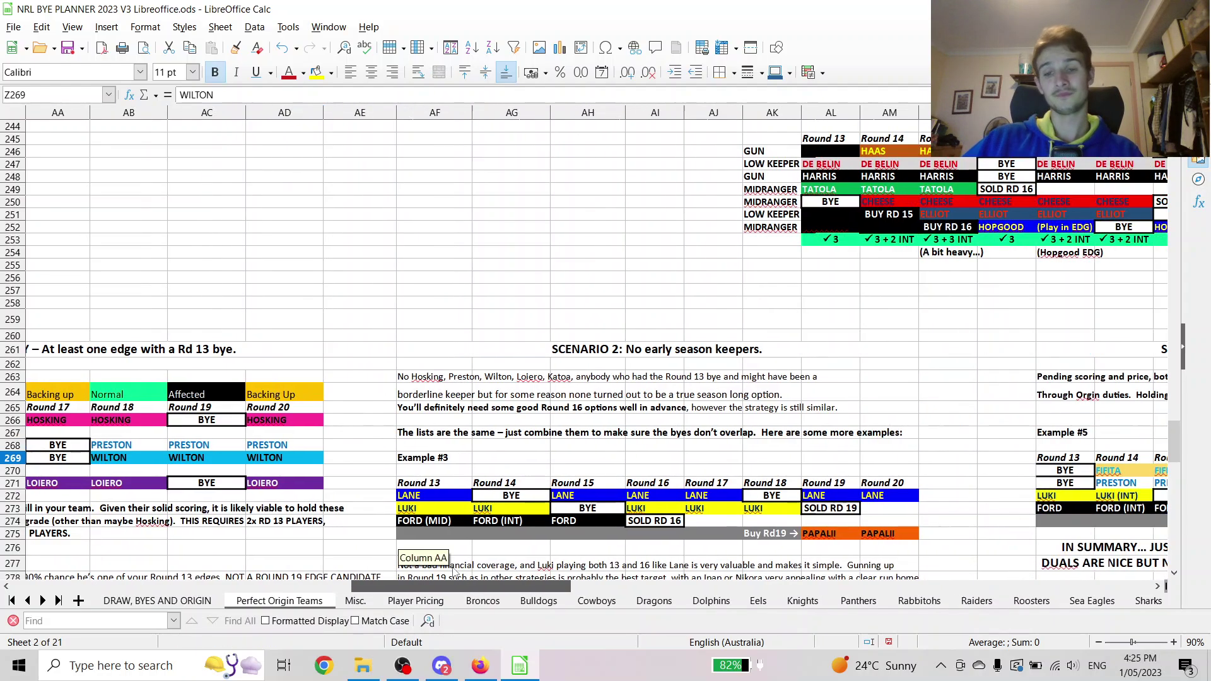
pyautogui.scroll(-1, 492, 422)
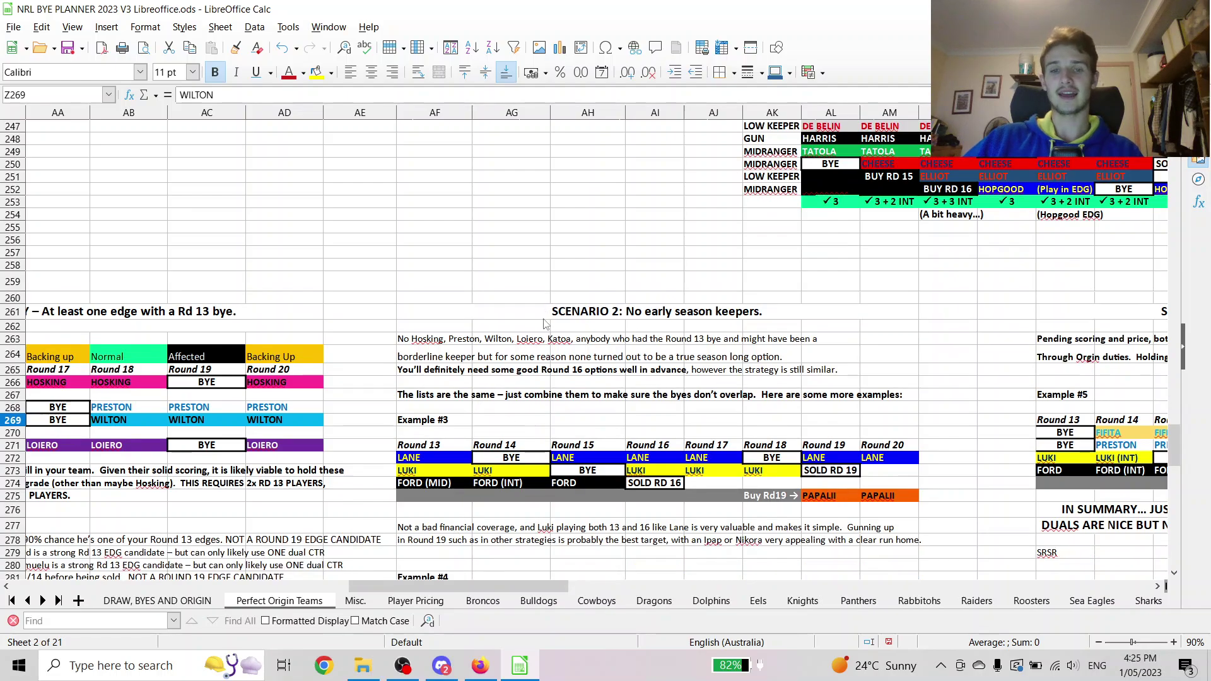
pyautogui.click(429, 458)
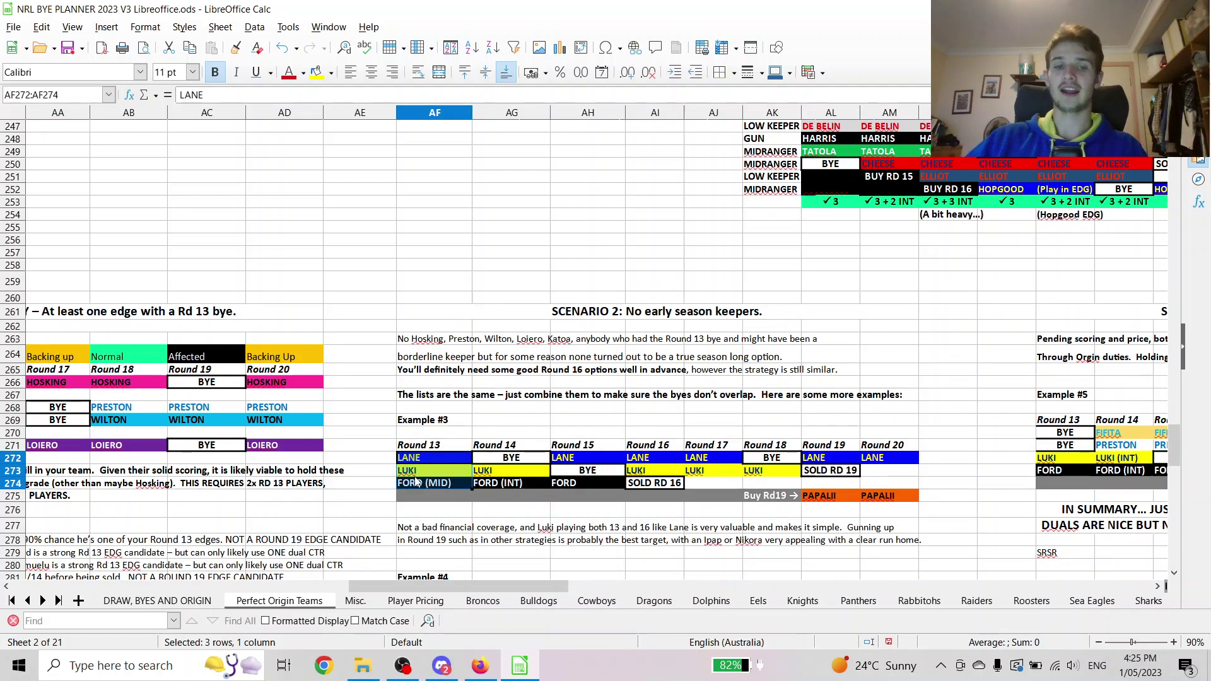
pyautogui.click(422, 472)
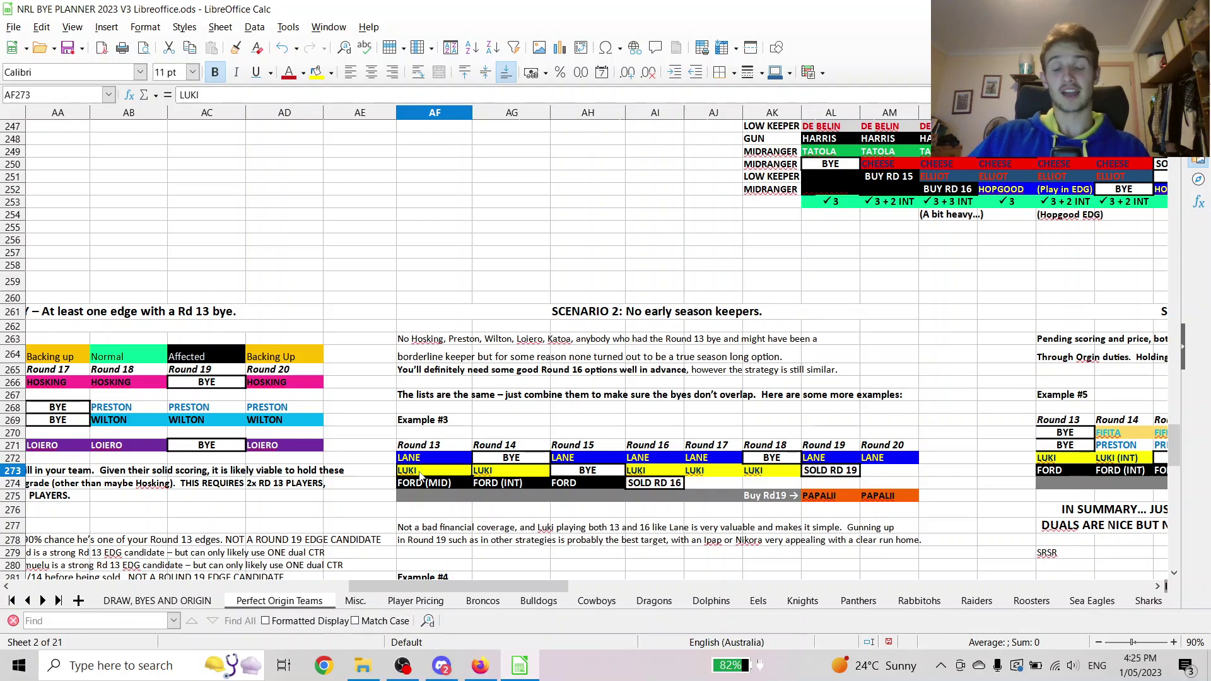
pyautogui.moveTo(420, 458); pyautogui.dragTo(919, 463)
pyautogui.click(915, 460)
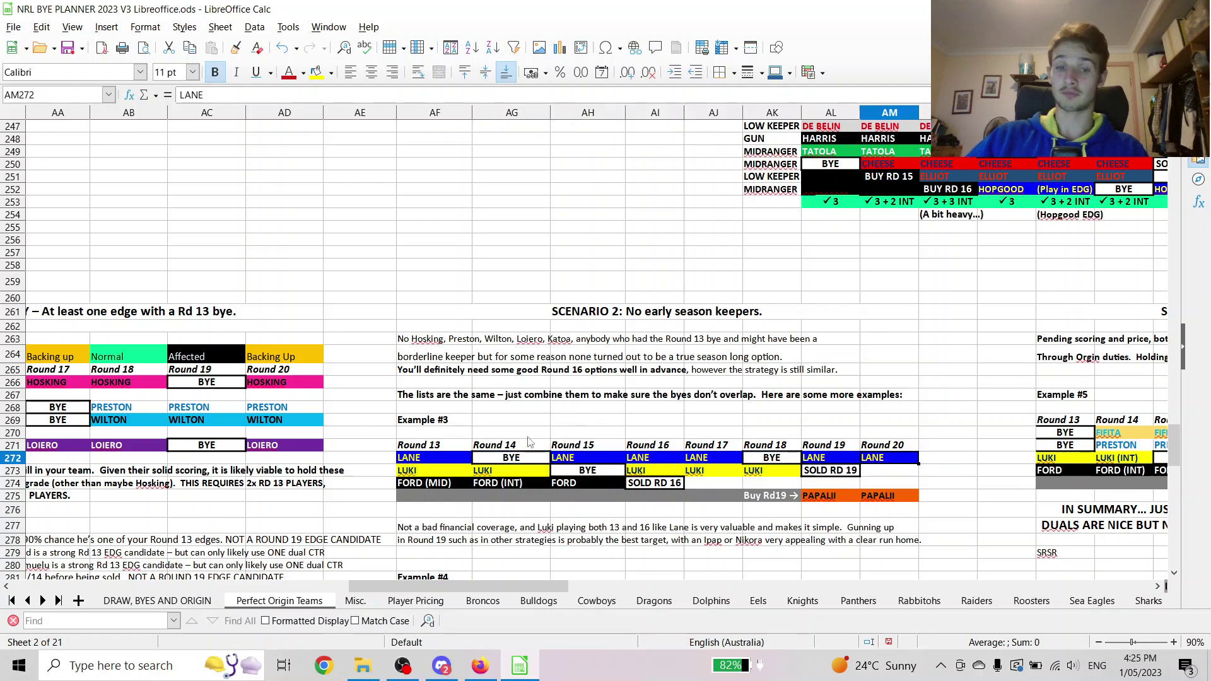
pyautogui.click(382, 457)
pyautogui.click(416, 457)
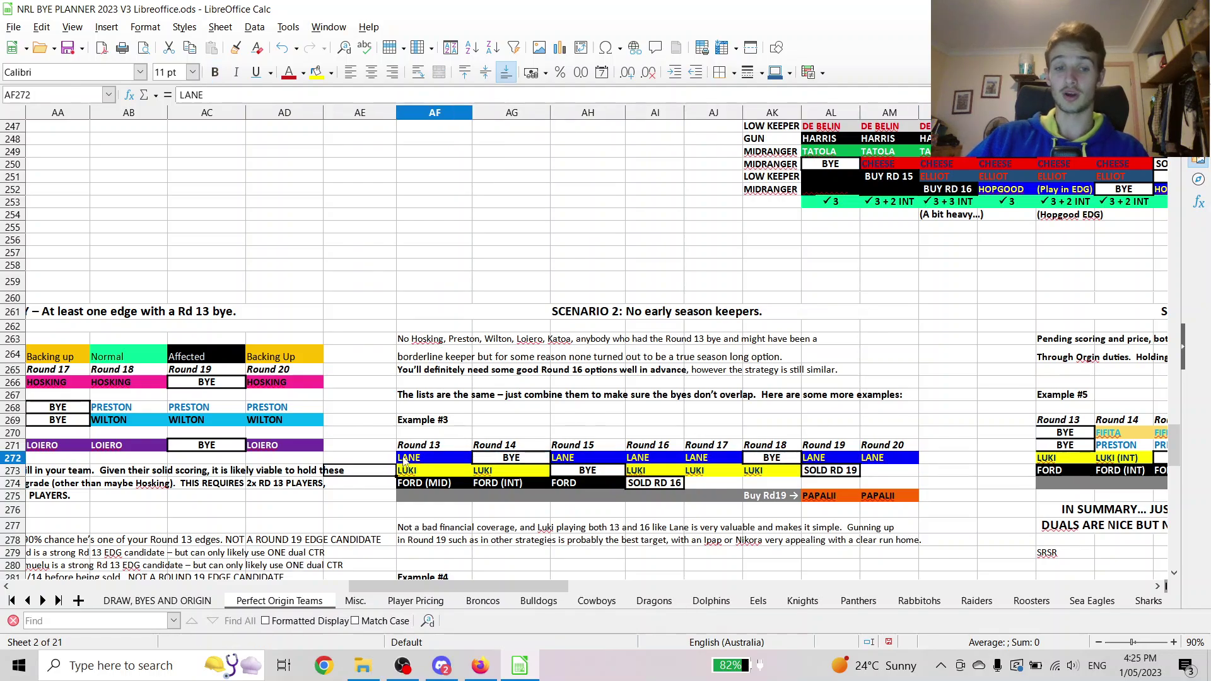
# - Check the Round 13 entries of Luki and Ford (MID) and the grey cell beneath them in Example #3
pyautogui.click(427, 483)
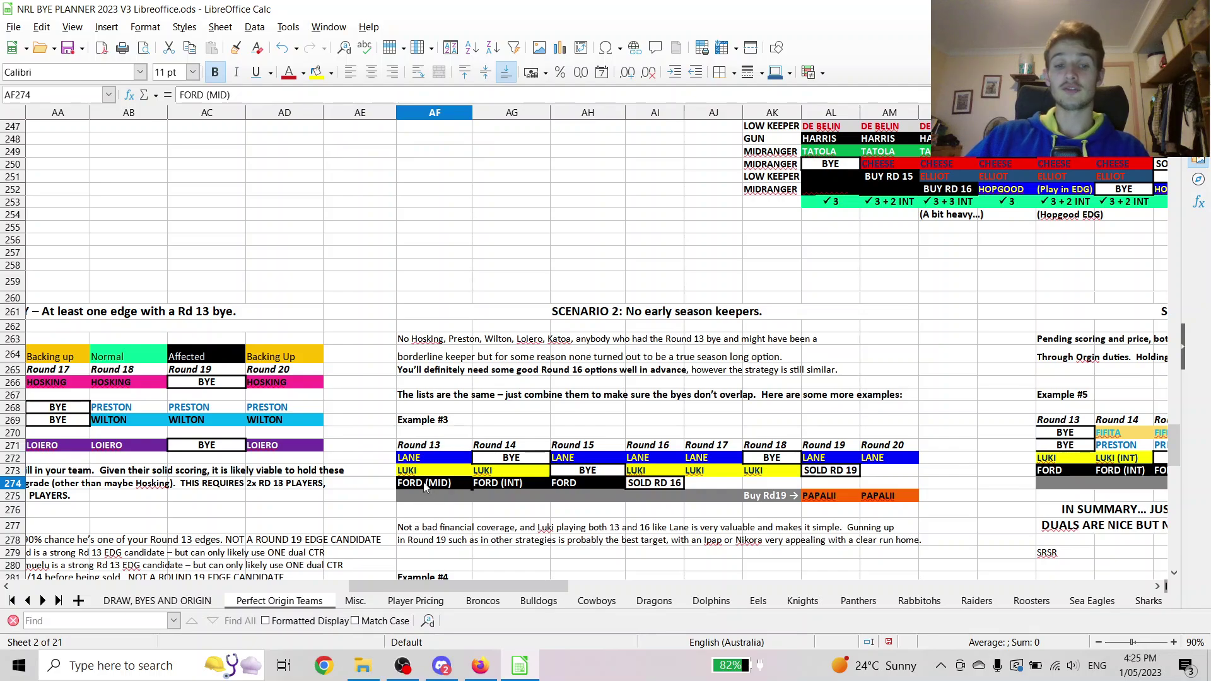
pyautogui.click(436, 476)
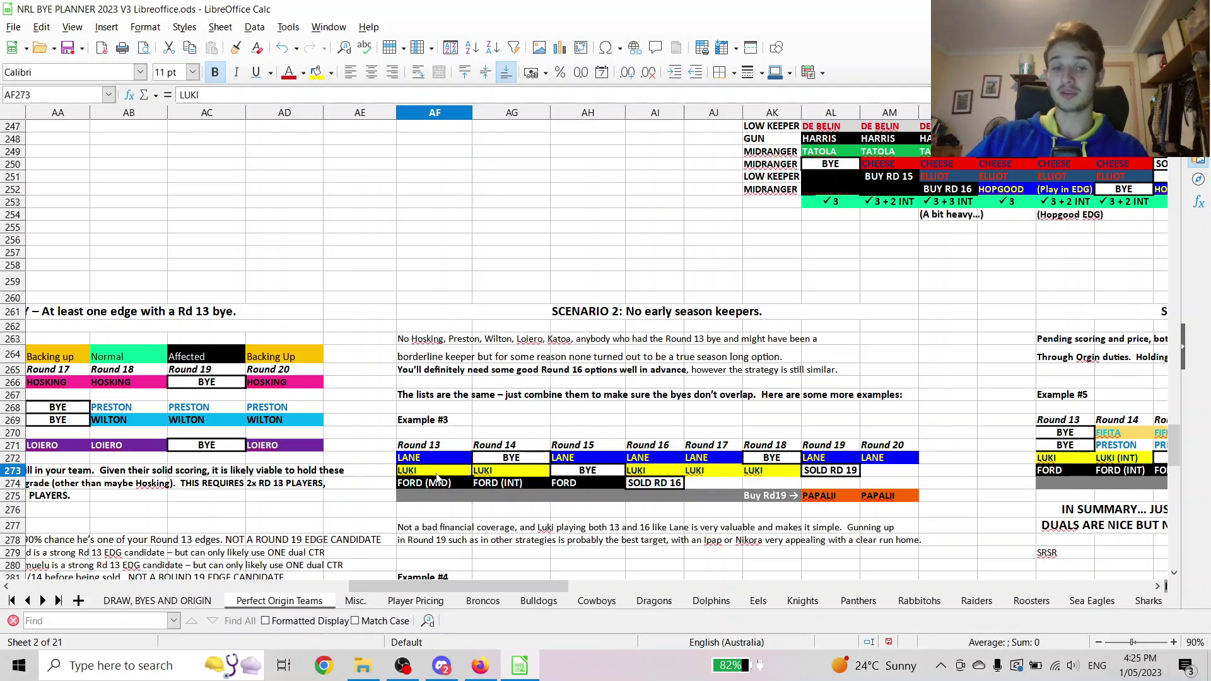
pyautogui.click(436, 487)
pyautogui.click(437, 497)
pyautogui.click(436, 487)
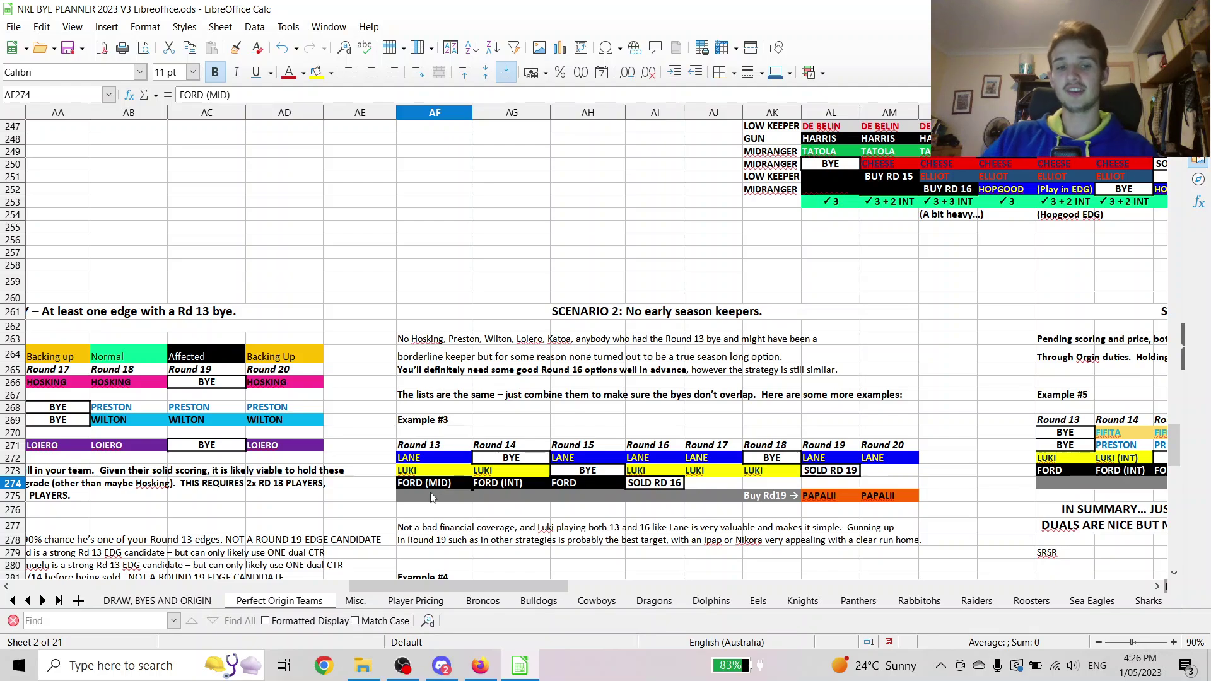
pyautogui.click(431, 497)
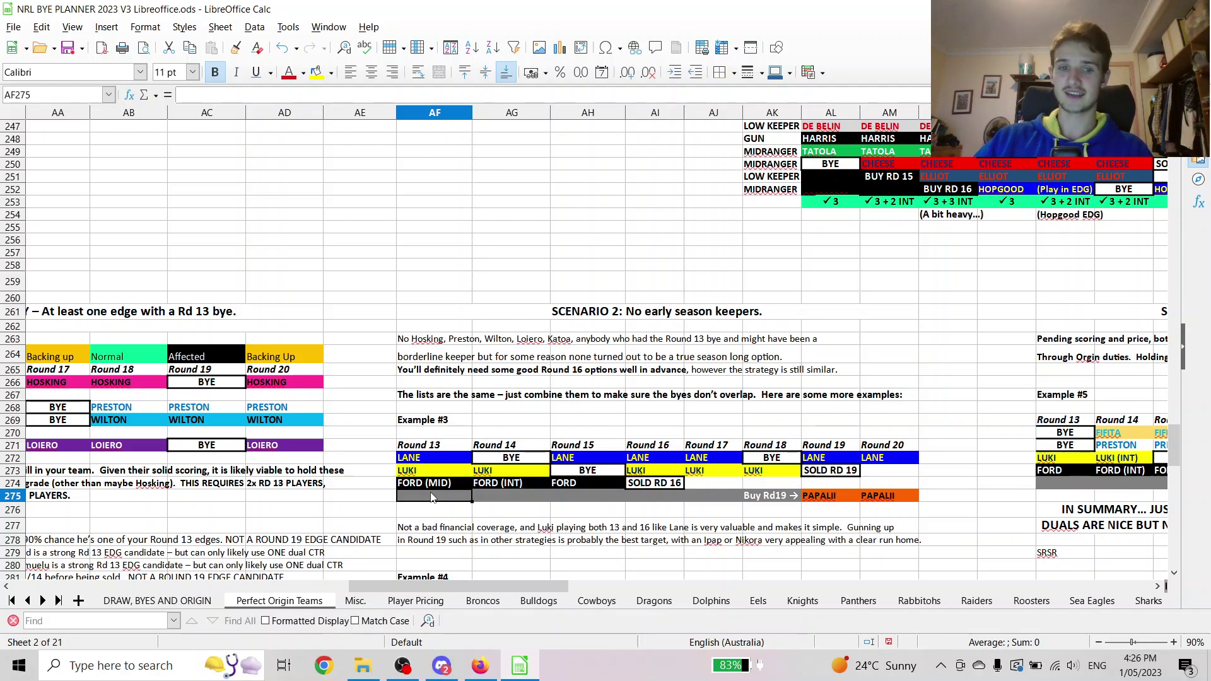
pyautogui.click(437, 484)
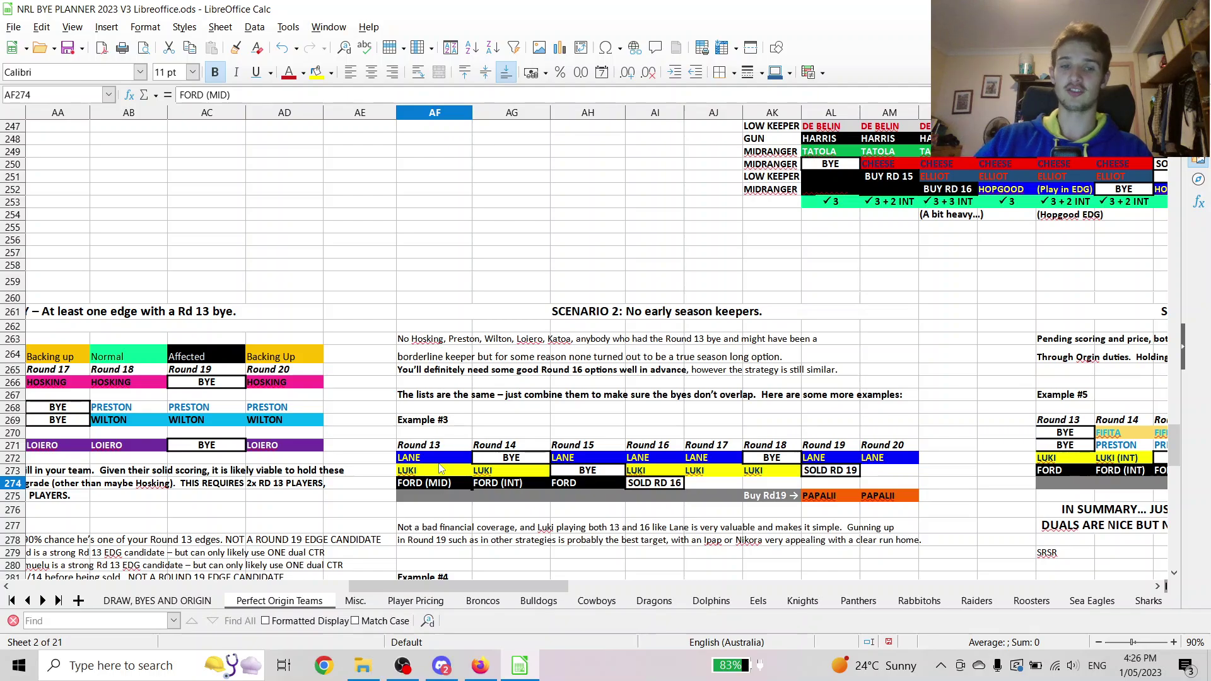
# - Compare Luki's and Ford's entries for Round 14 and check Ford's Round 15 entry in Example #3
pyautogui.moveTo(439, 468); pyautogui.dragTo(503, 482)
pyautogui.click(503, 470)
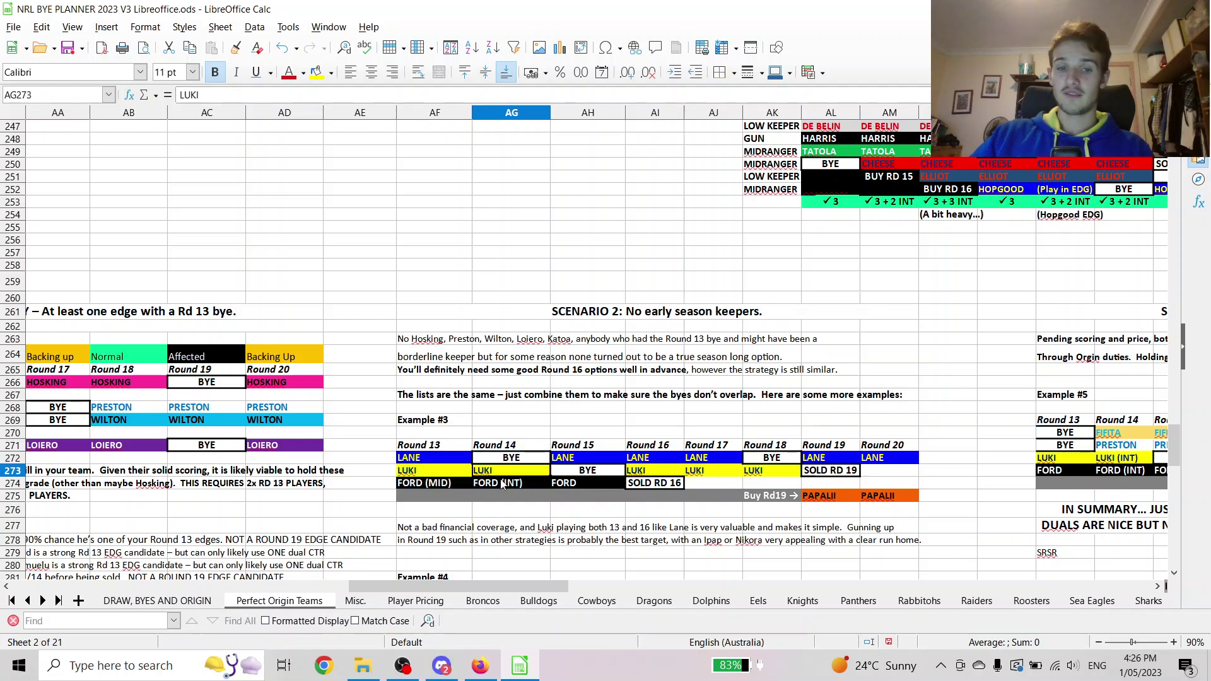
pyautogui.click(502, 483)
pyautogui.click(587, 486)
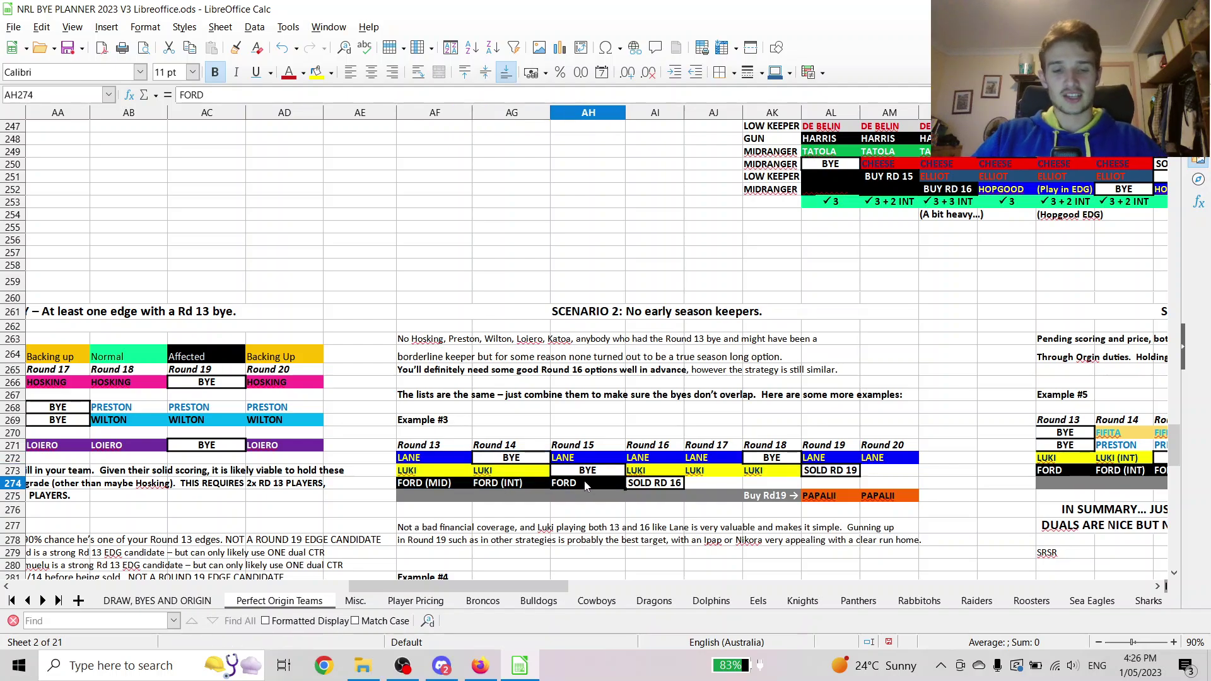
pyautogui.click(513, 489)
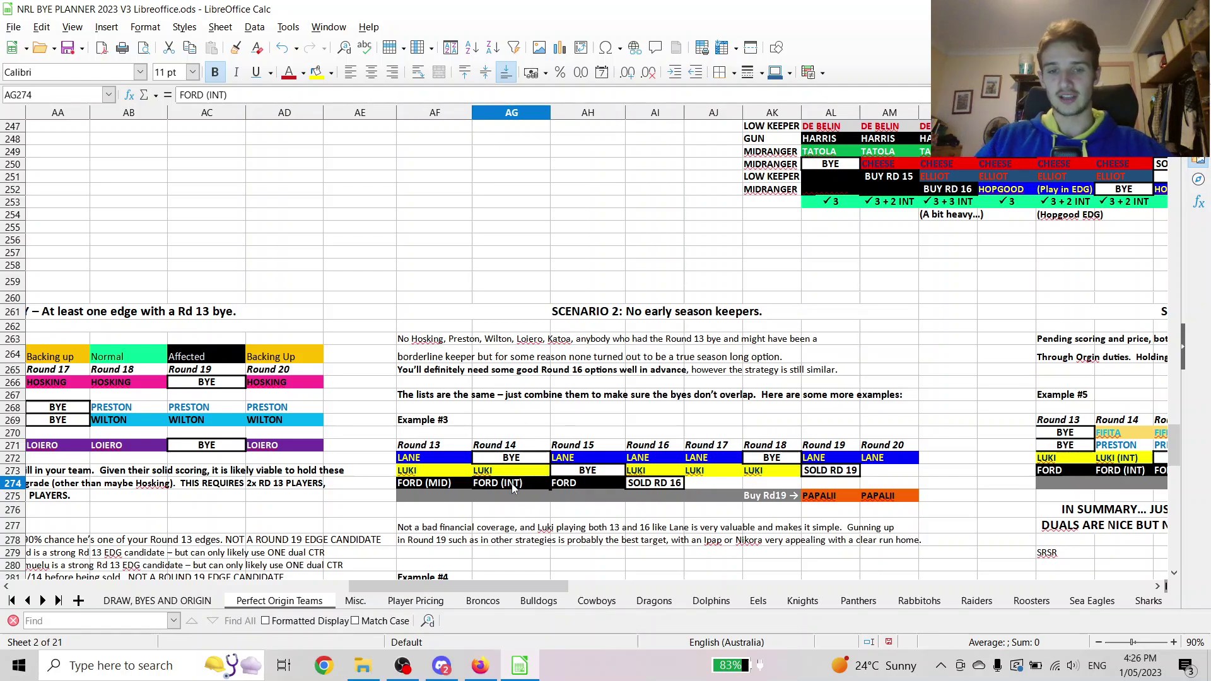
pyautogui.click(581, 484)
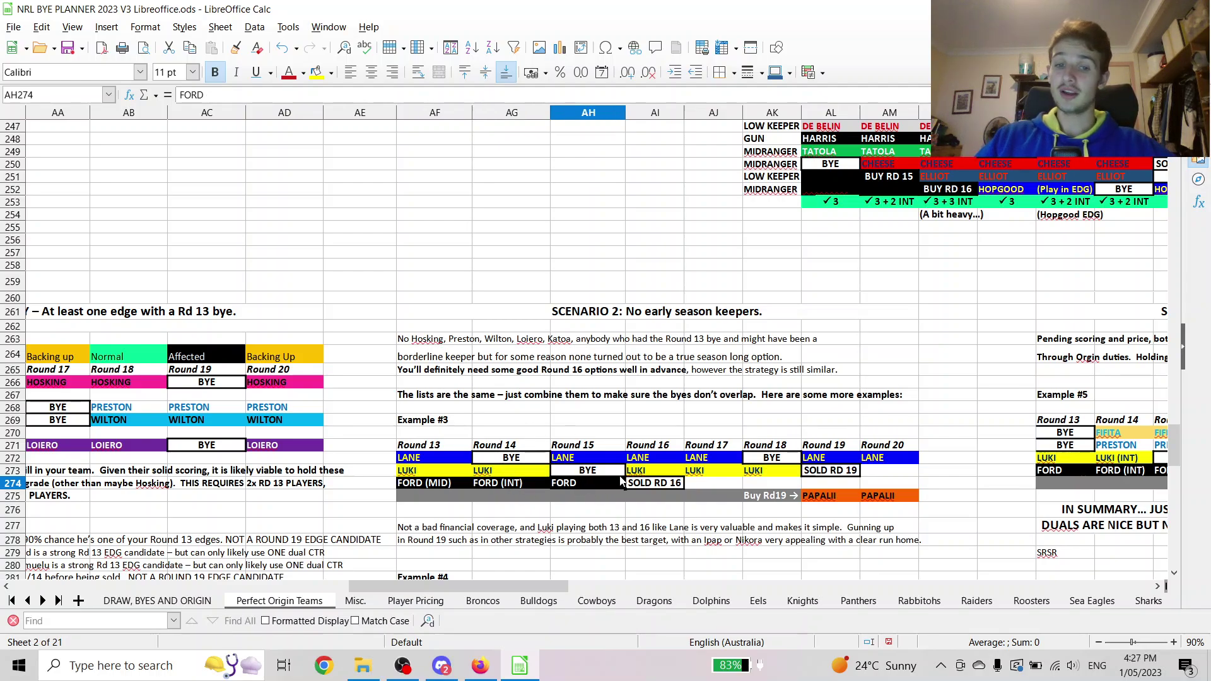
# - Highlight the Lane and Luki pairing for Rounds 16 and 17 in Example #3
pyautogui.click(642, 460)
pyautogui.click(645, 484)
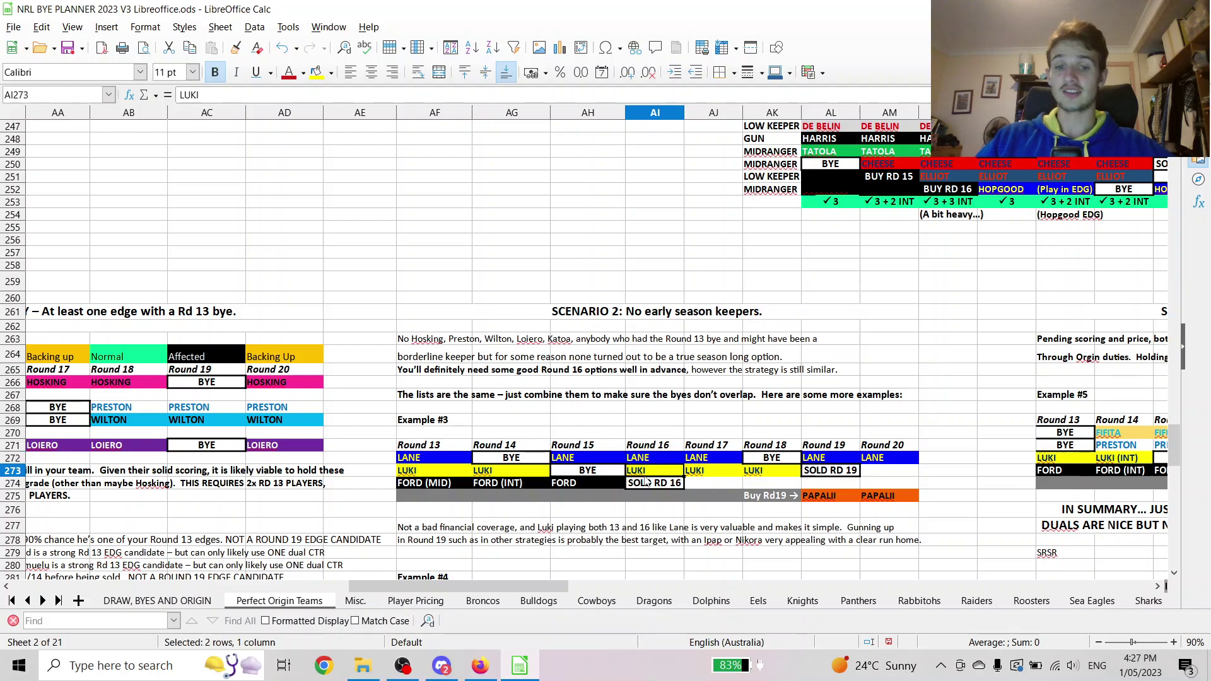
pyautogui.moveTo(706, 459); pyautogui.dragTo(711, 475)
pyautogui.click(711, 475)
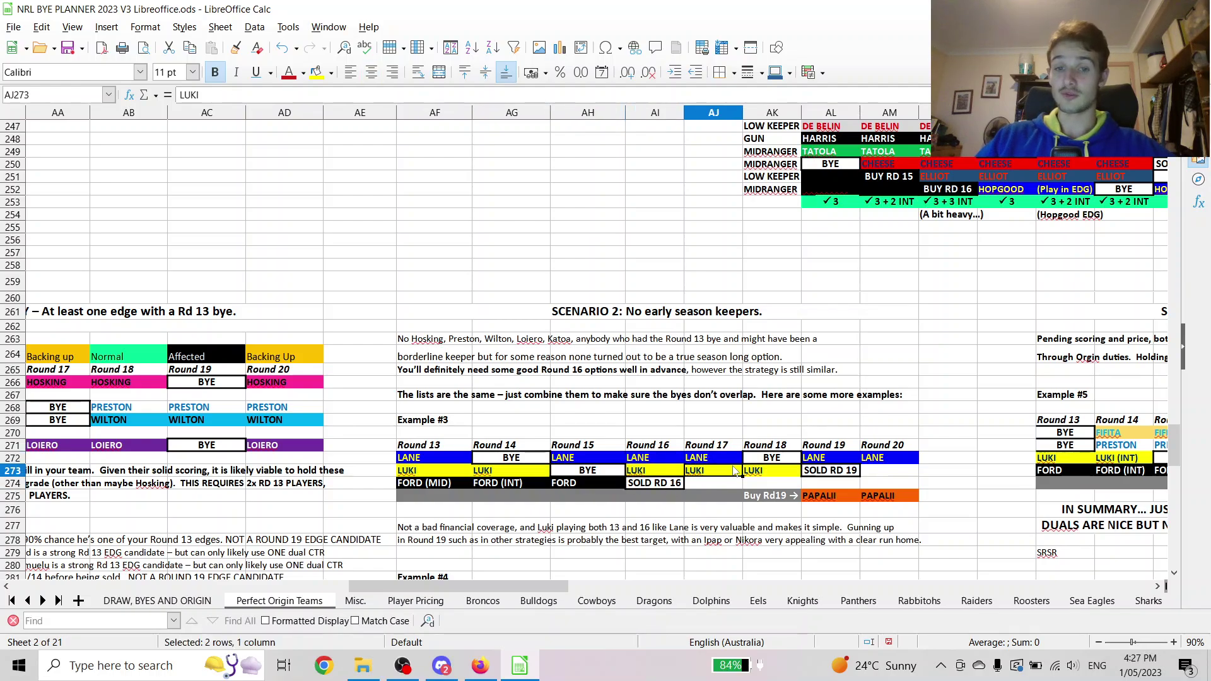
# - Examine the Round 18 column of Example #3, covering Lane's bye, Luki, the empty cell and the Buy Rd19 note
pyautogui.click(769, 483)
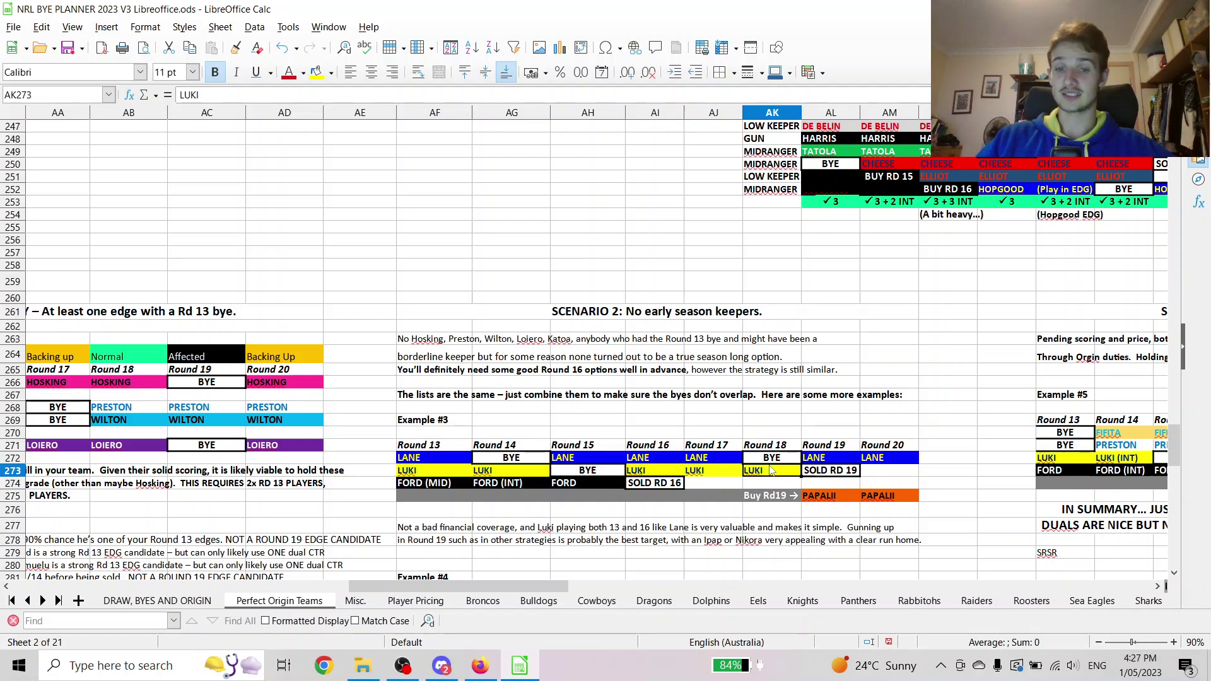
pyautogui.moveTo(768, 460); pyautogui.dragTo(770, 474)
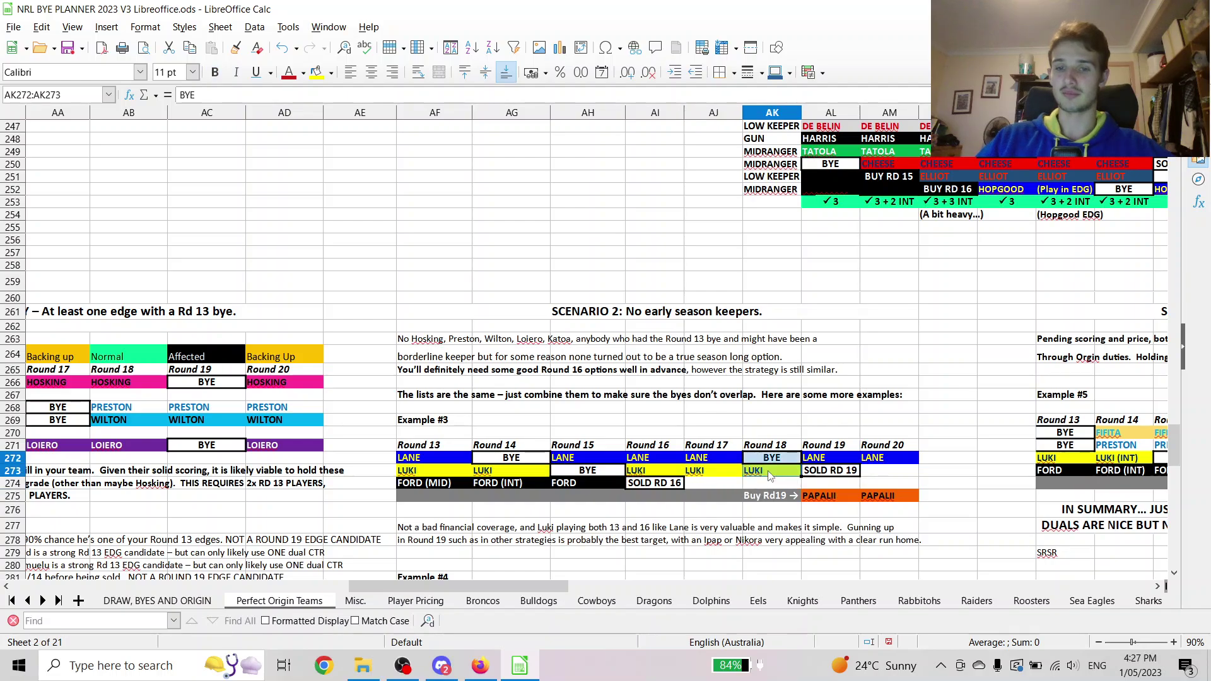
pyautogui.click(770, 484)
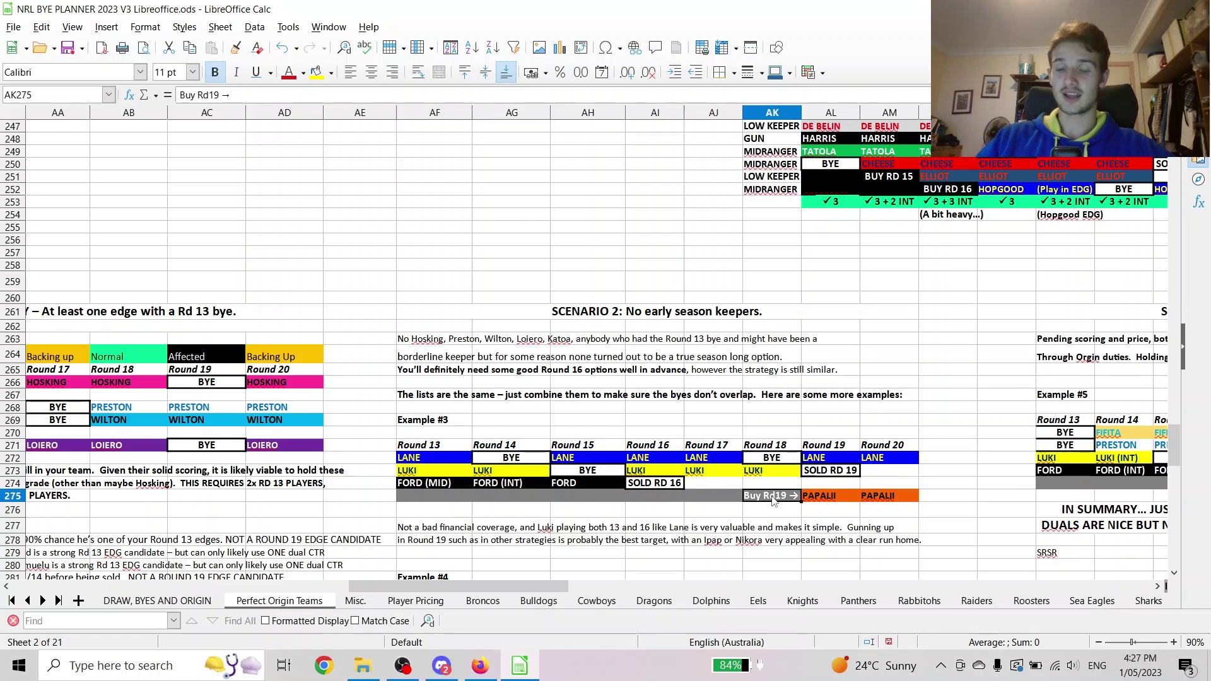
pyautogui.click(774, 497)
pyautogui.click(775, 483)
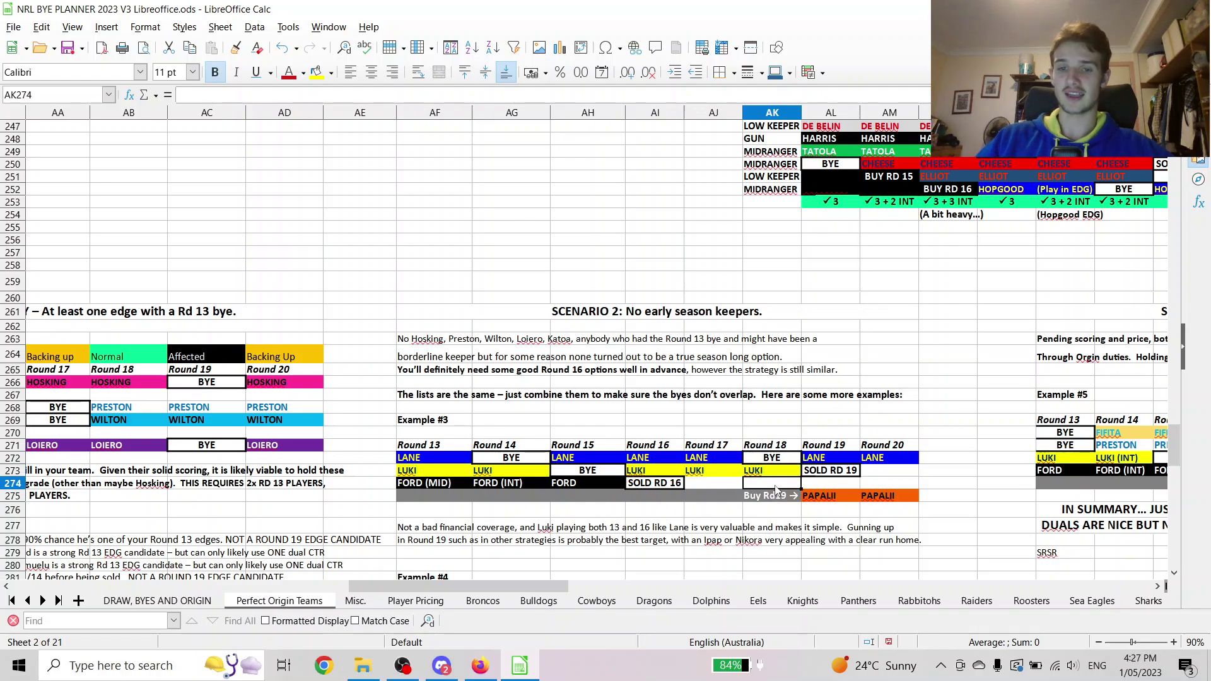
# - Highlight the Round 18 entries of Nikora and Papalii in the table of other edges to consider
pyautogui.moveTo(504, 586); pyautogui.dragTo(347, 586)
pyautogui.scroll(-2, 429, 469)
pyautogui.scroll(-4, 429, 469)
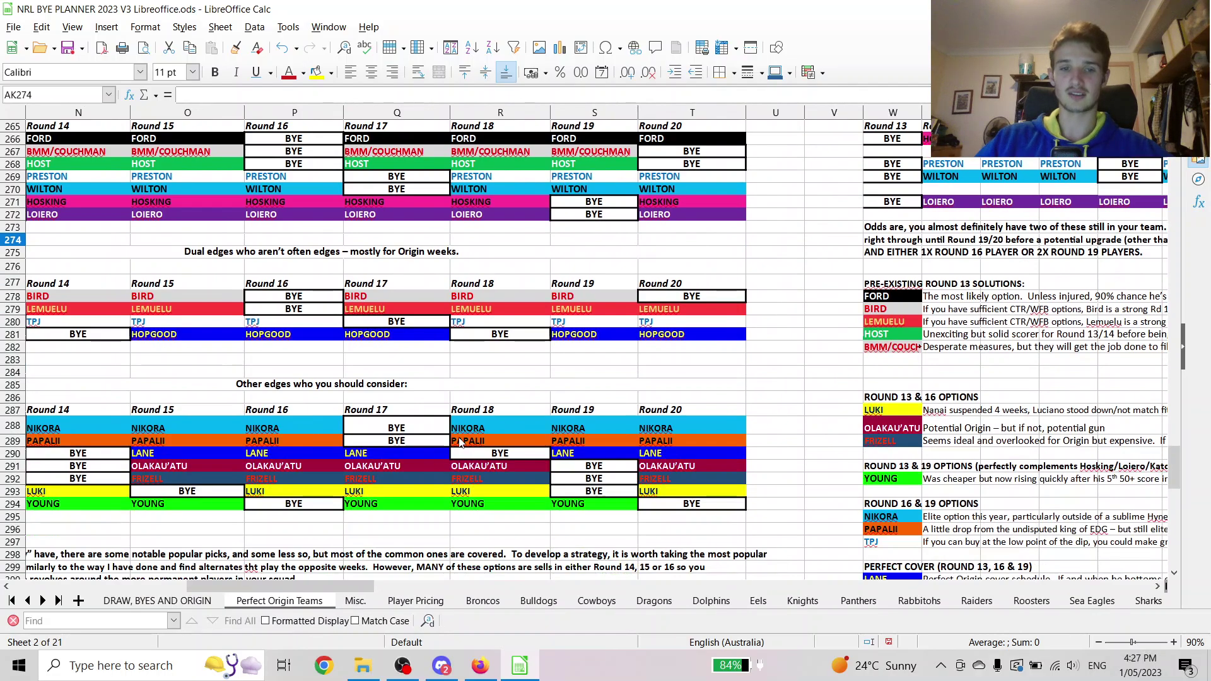
pyautogui.moveTo(463, 430); pyautogui.dragTo(467, 446)
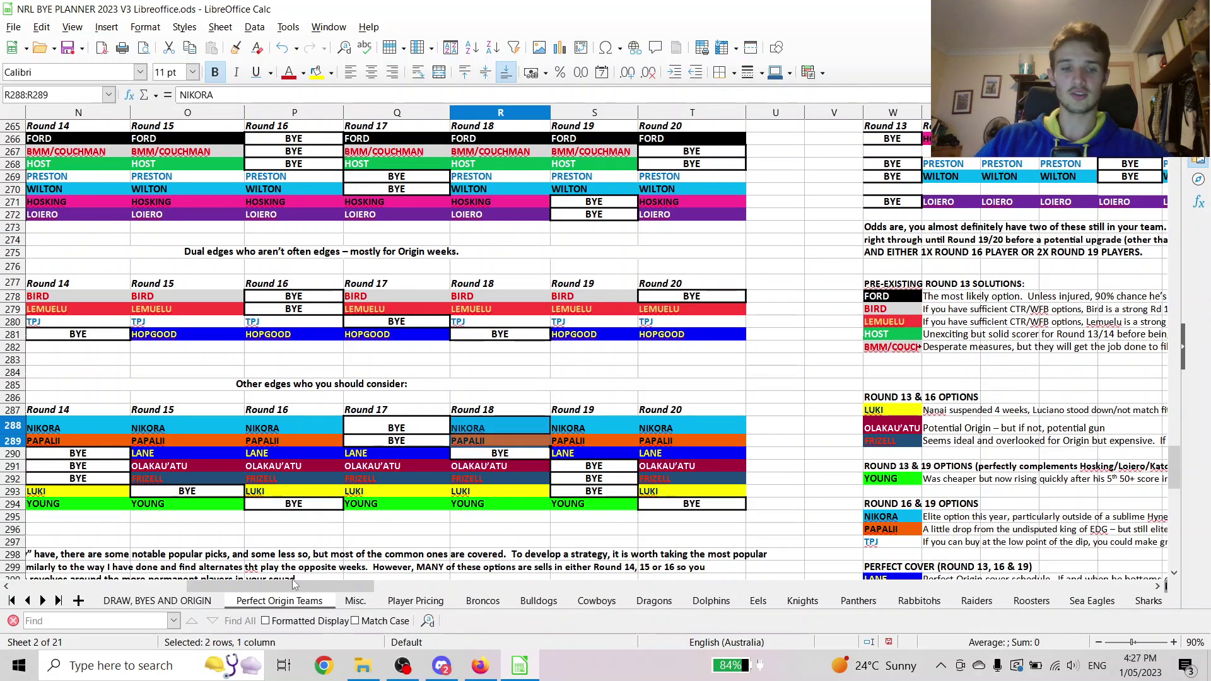
# - Copy Papalii's Round 19 entry in Example #3 over the Buy Rd19 note in the Round 18 column
pyautogui.moveTo(303, 587); pyautogui.dragTo(545, 555)
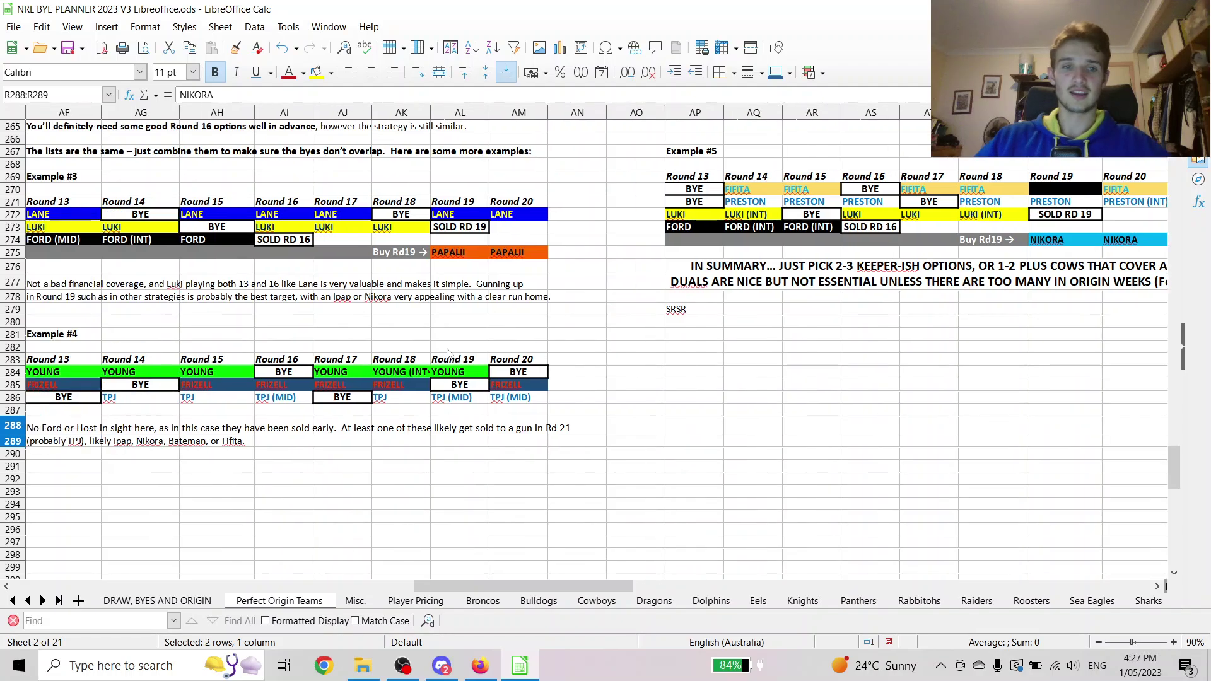
pyautogui.click(397, 252)
pyautogui.click(444, 256)
pyautogui.hotkey('ctrl', 'c')
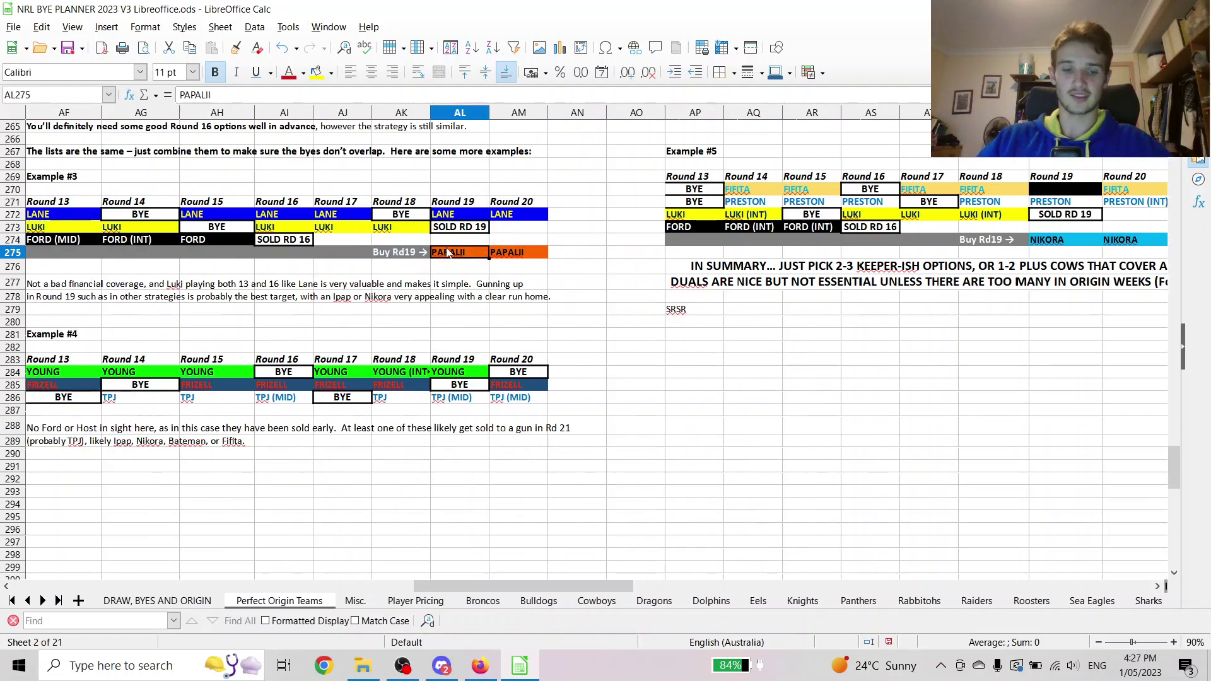
pyautogui.click(394, 255)
pyautogui.hotkey('ctrl', 'v')
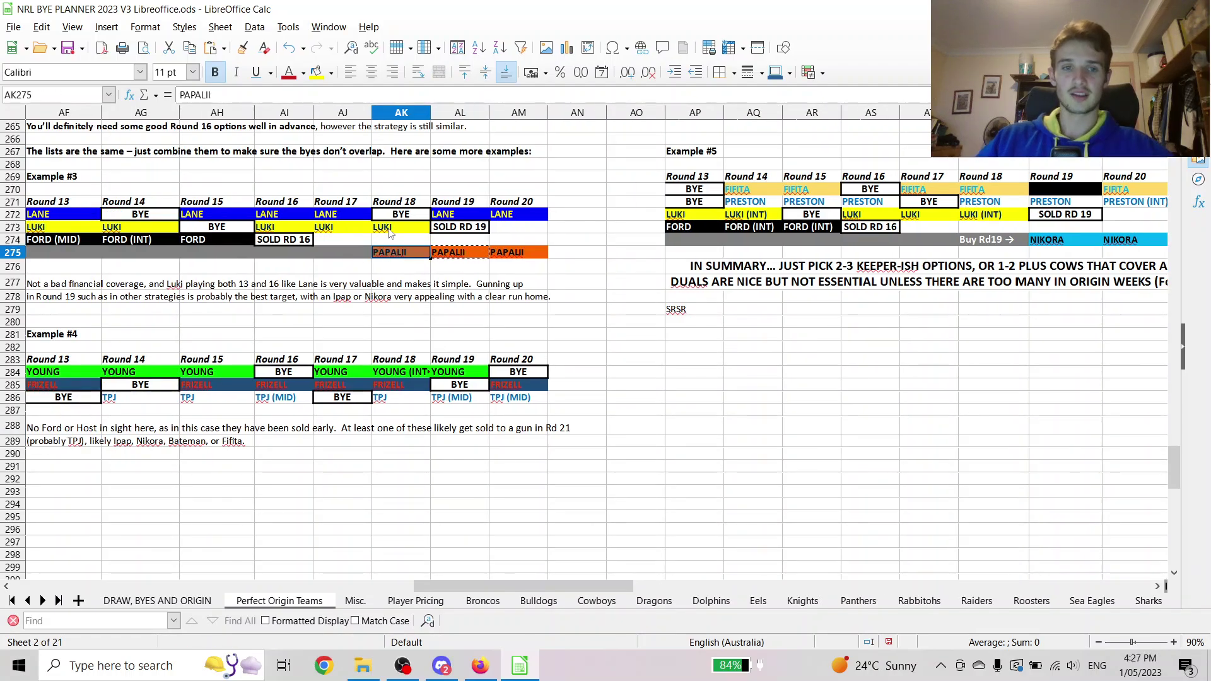
# - Bring all of Example #4 into view and check Young's entry under the Round 13 heading
pyautogui.click(493, 577)
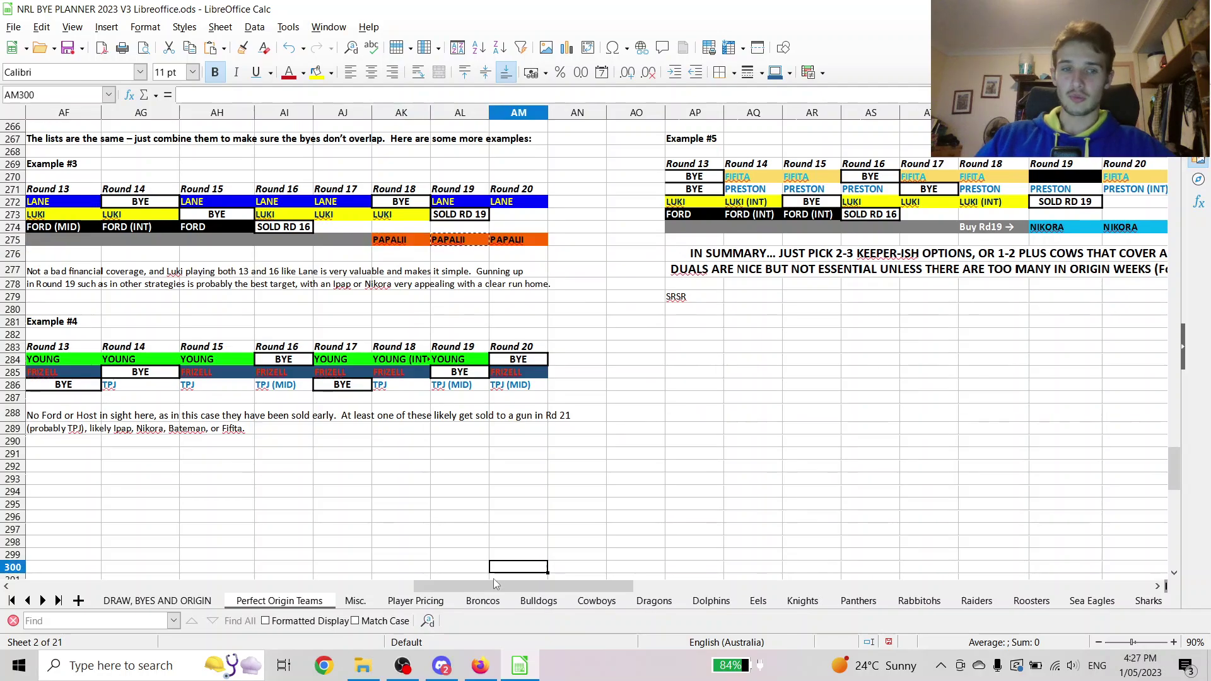
pyautogui.moveTo(497, 582); pyautogui.dragTo(459, 582)
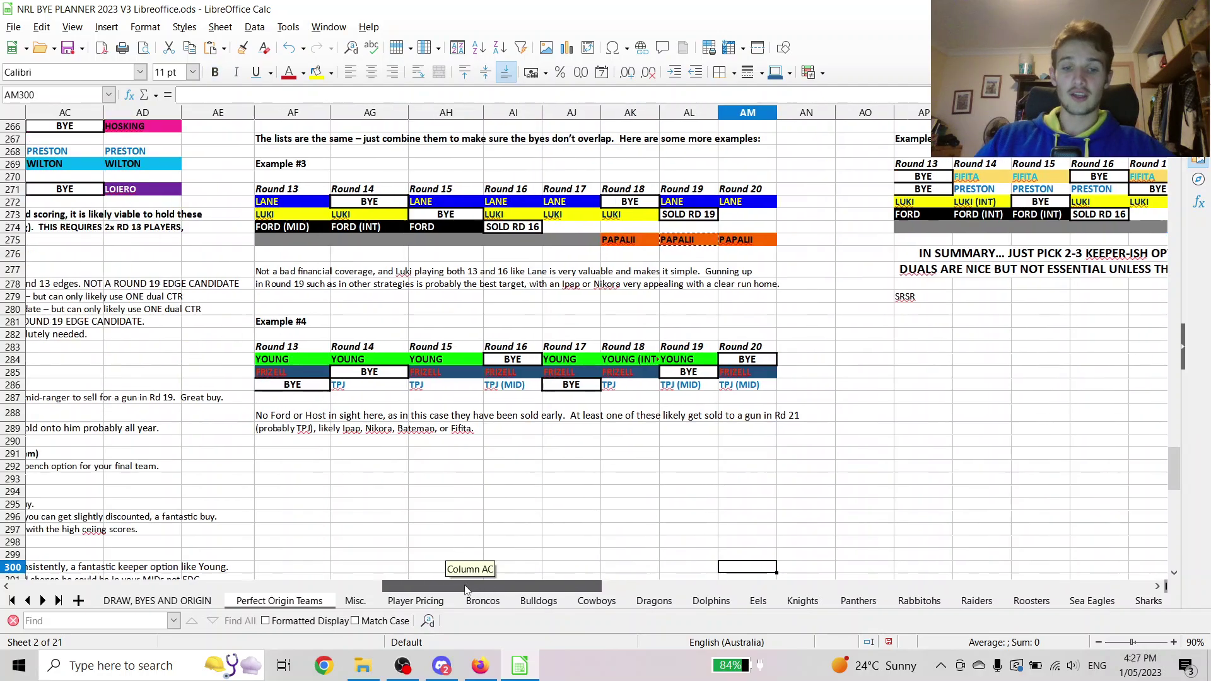
pyautogui.click(314, 363)
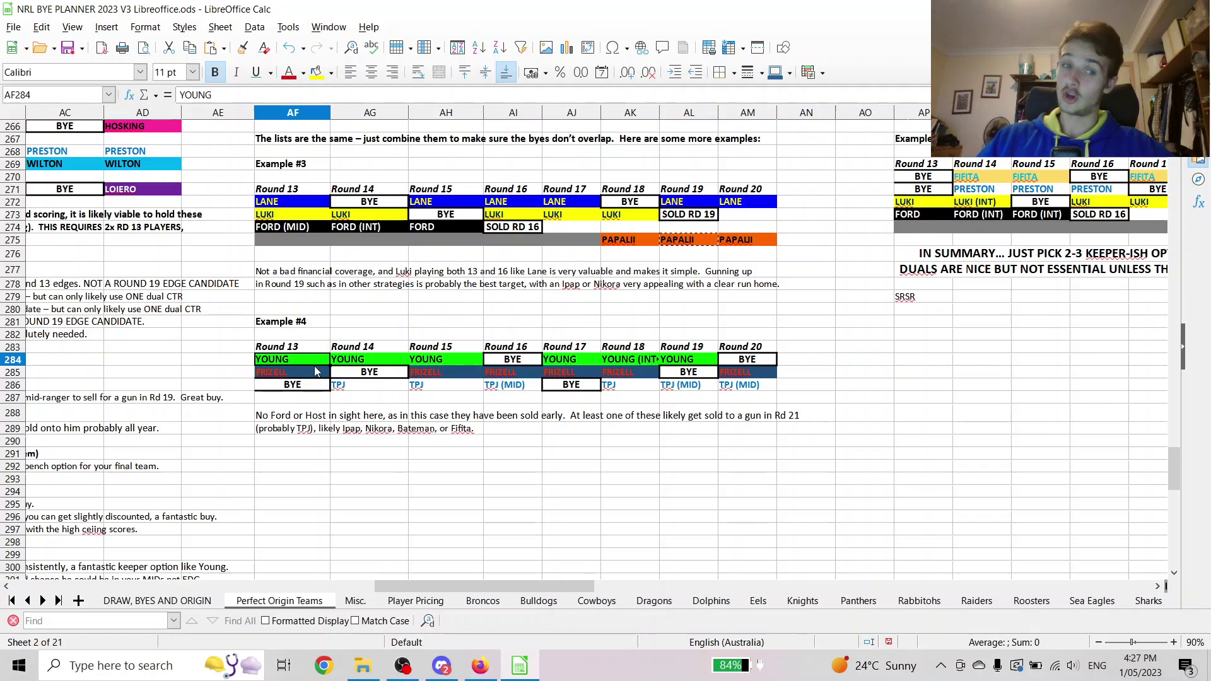
pyautogui.click(306, 346)
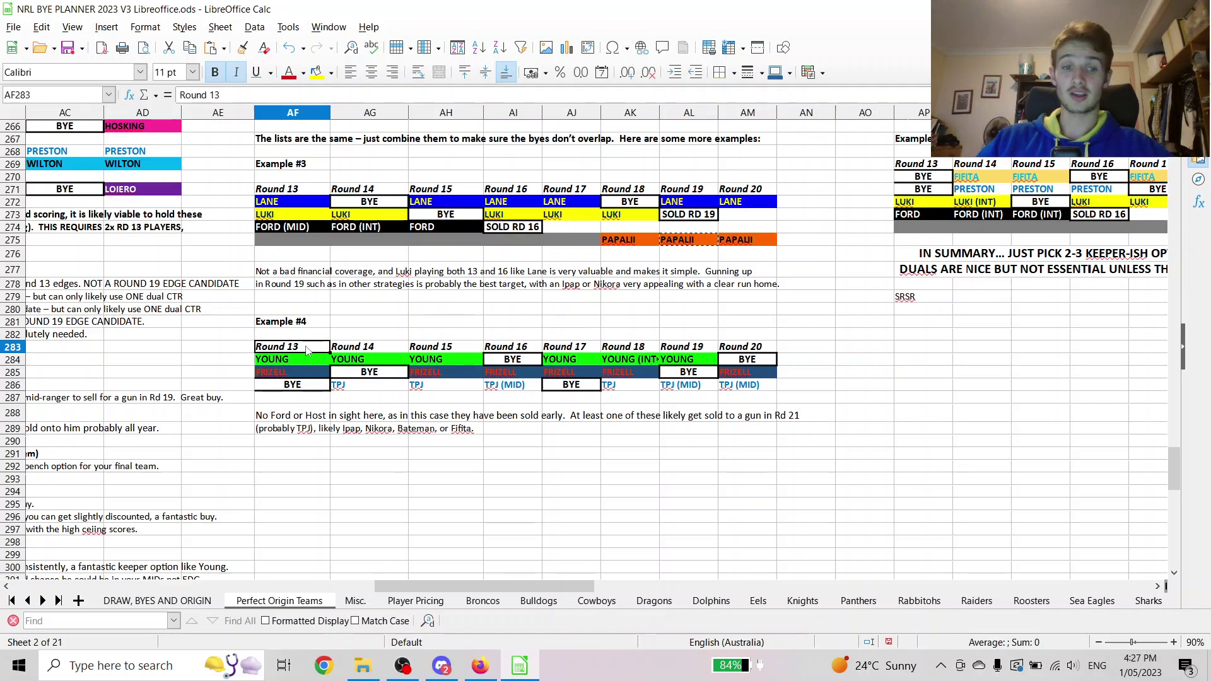
# - Examine the Young and Frizell rows of Example #4 from Round 13 through Round 20
pyautogui.click(303, 364)
pyautogui.moveTo(303, 364); pyautogui.dragTo(299, 374)
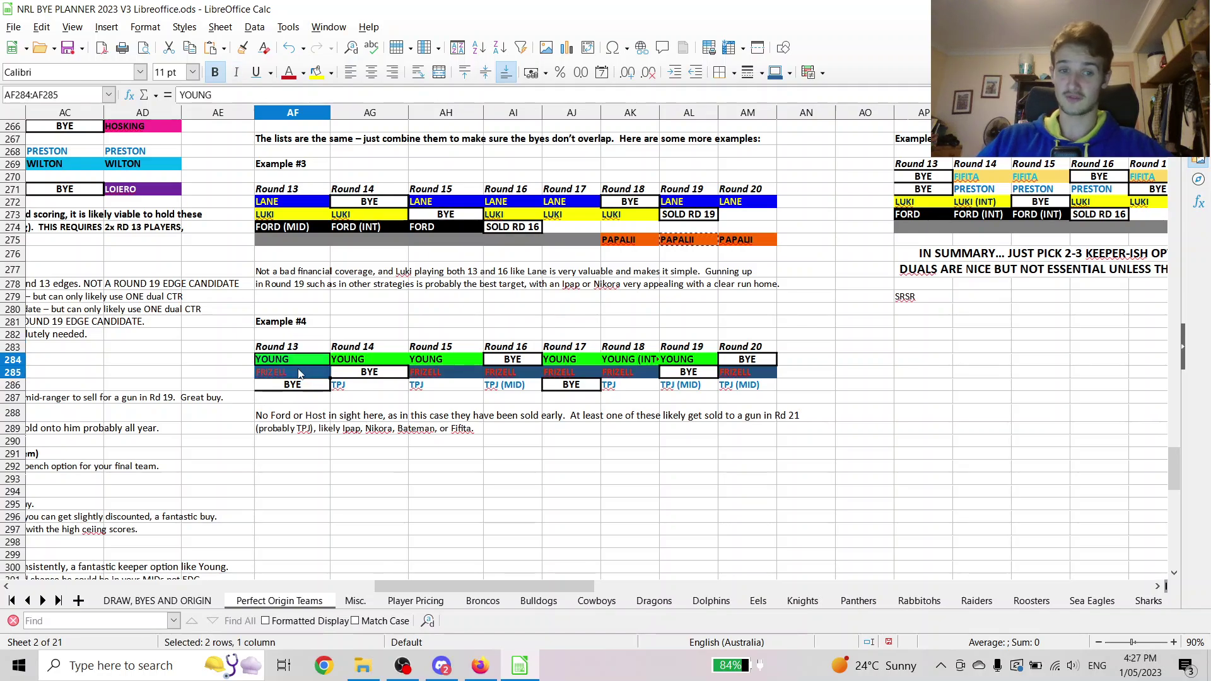
pyautogui.click(299, 373)
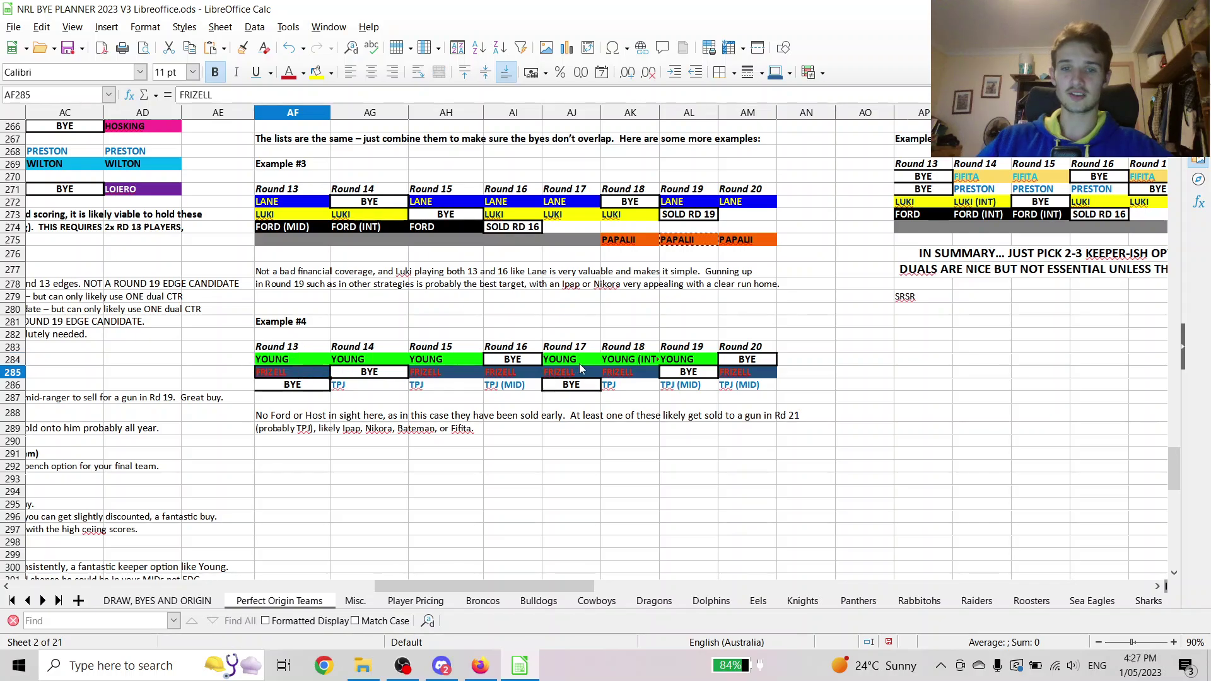
pyautogui.moveTo(280, 363); pyautogui.dragTo(738, 376)
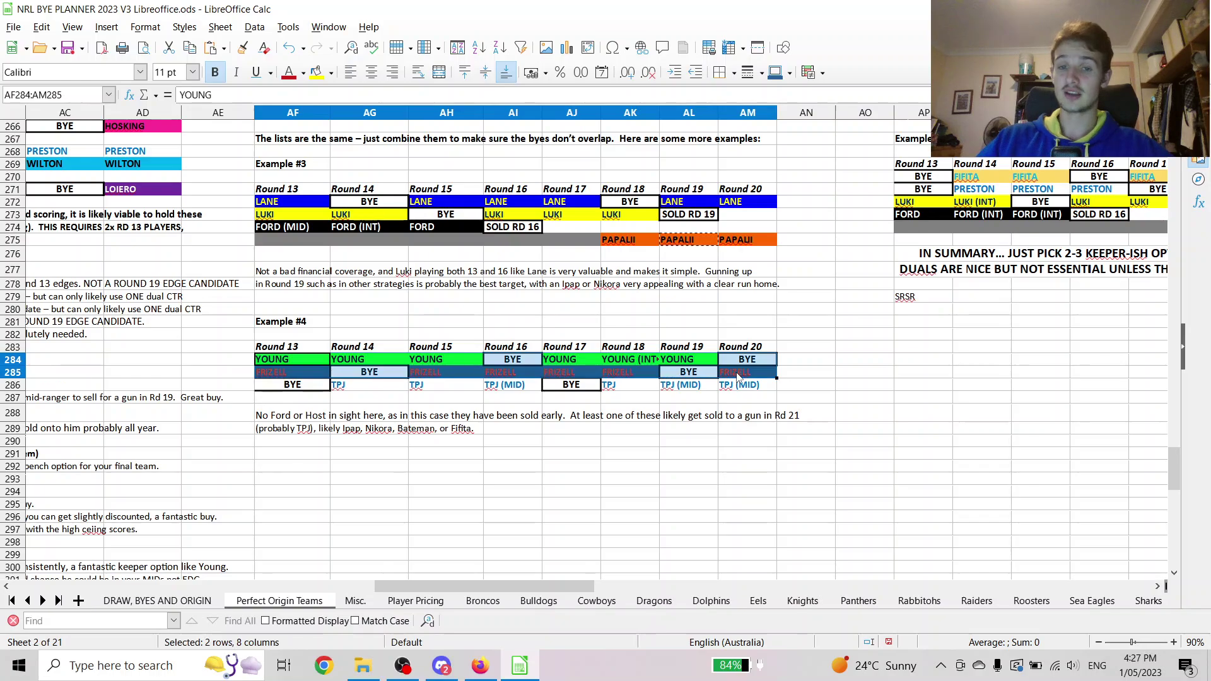
# - Check TPJ's Round 13 bye and Round 14 entry in Example #4
pyautogui.click(378, 386)
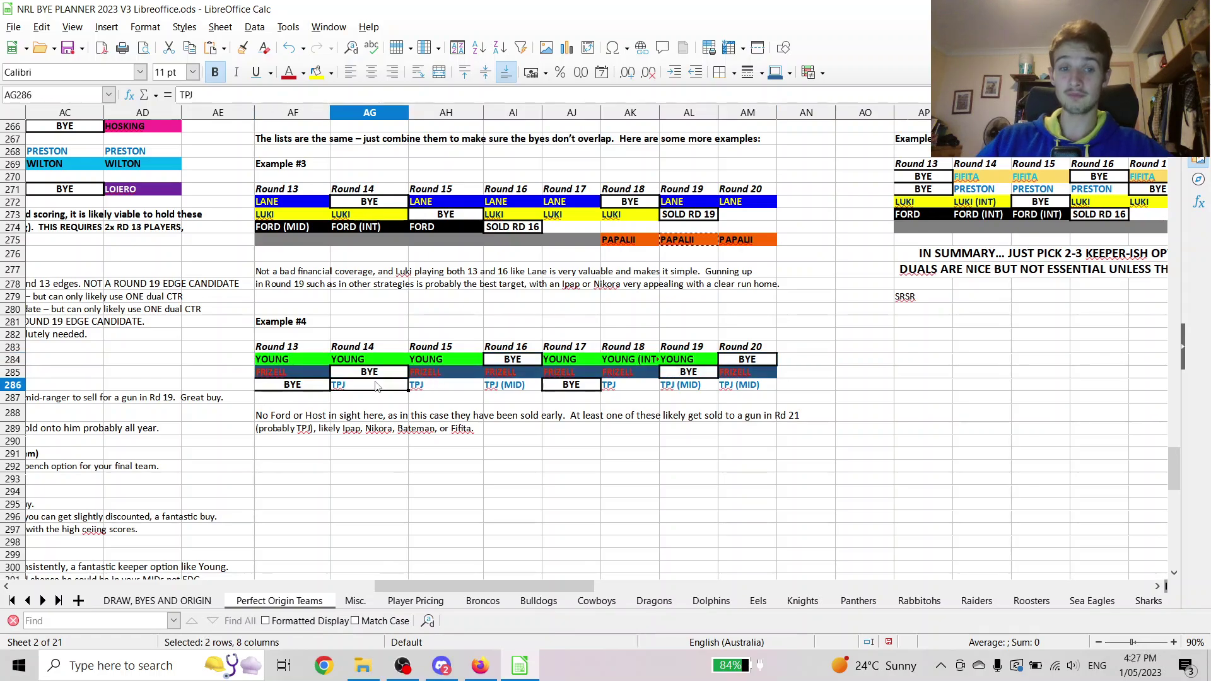
pyautogui.click(285, 397)
pyautogui.click(286, 387)
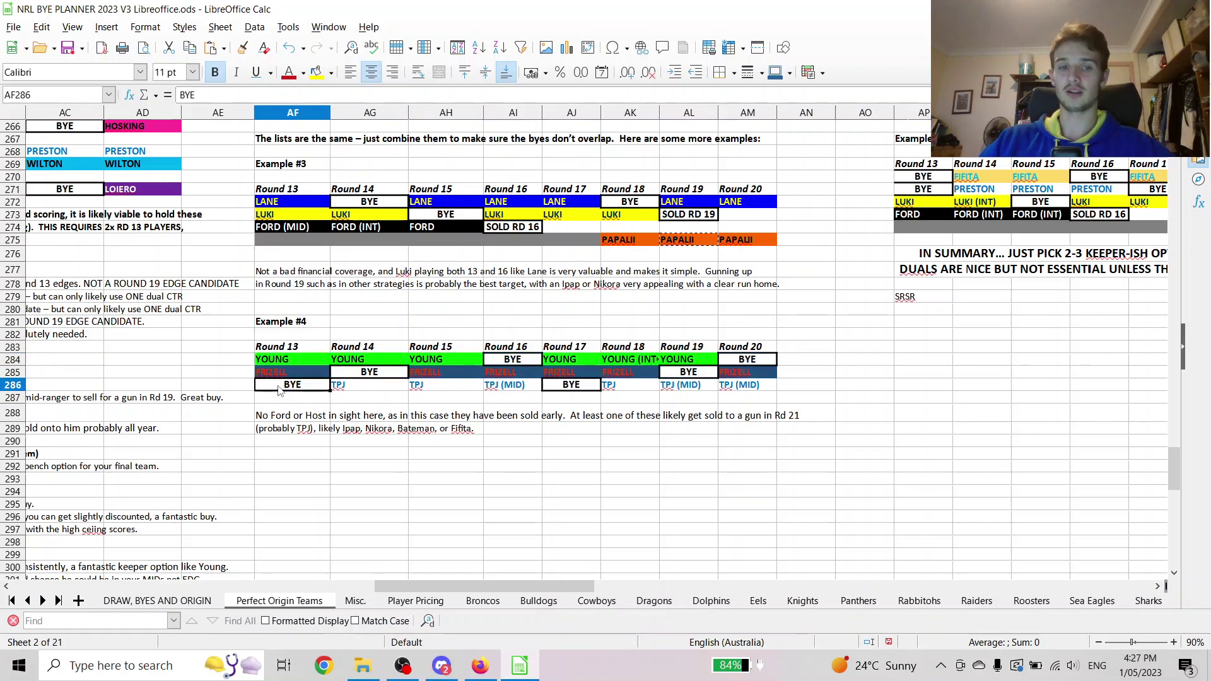
pyautogui.click(332, 387)
pyautogui.press('Down')
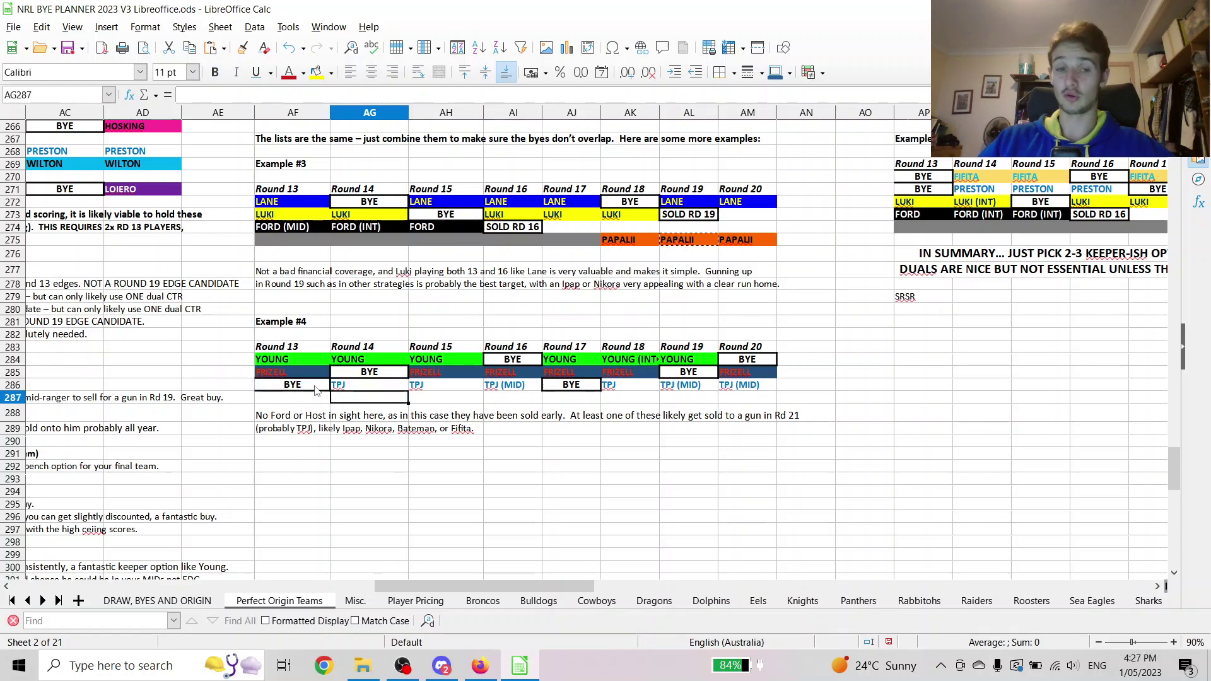
pyautogui.click(316, 391)
pyautogui.click(335, 393)
pyautogui.click(382, 386)
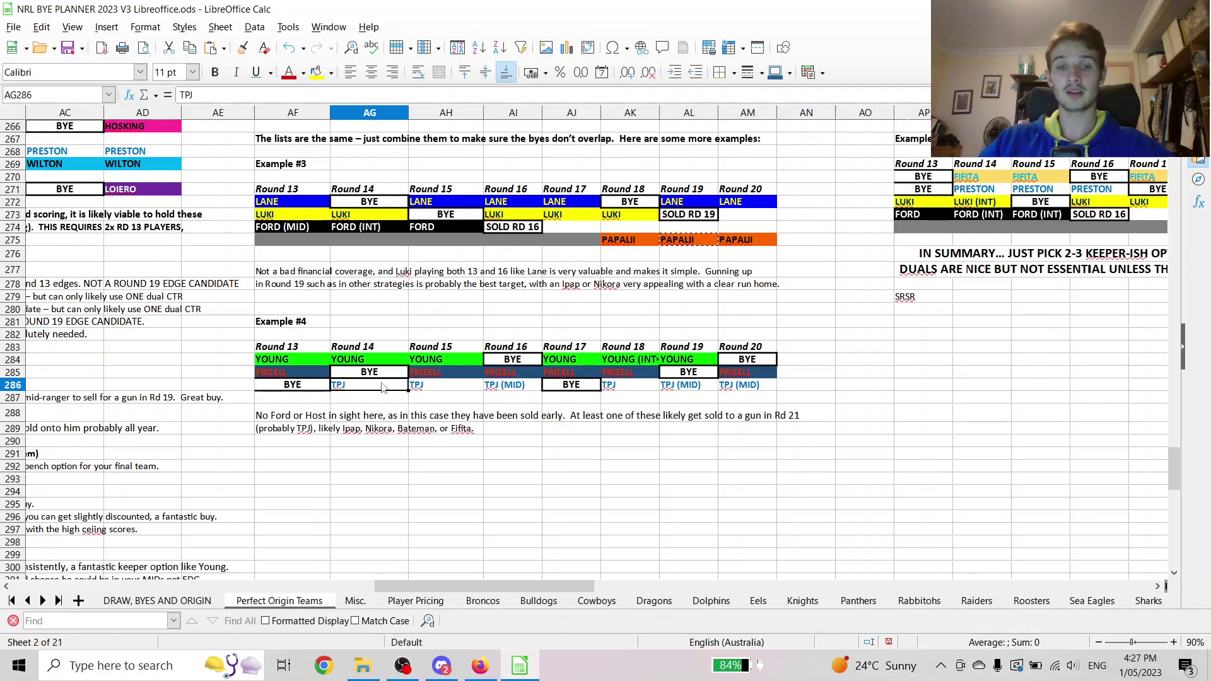
# - Compare TPJ's Round 15 entry with the TPJ (MID) entry for Round 16 in Example #4
pyautogui.click(508, 391)
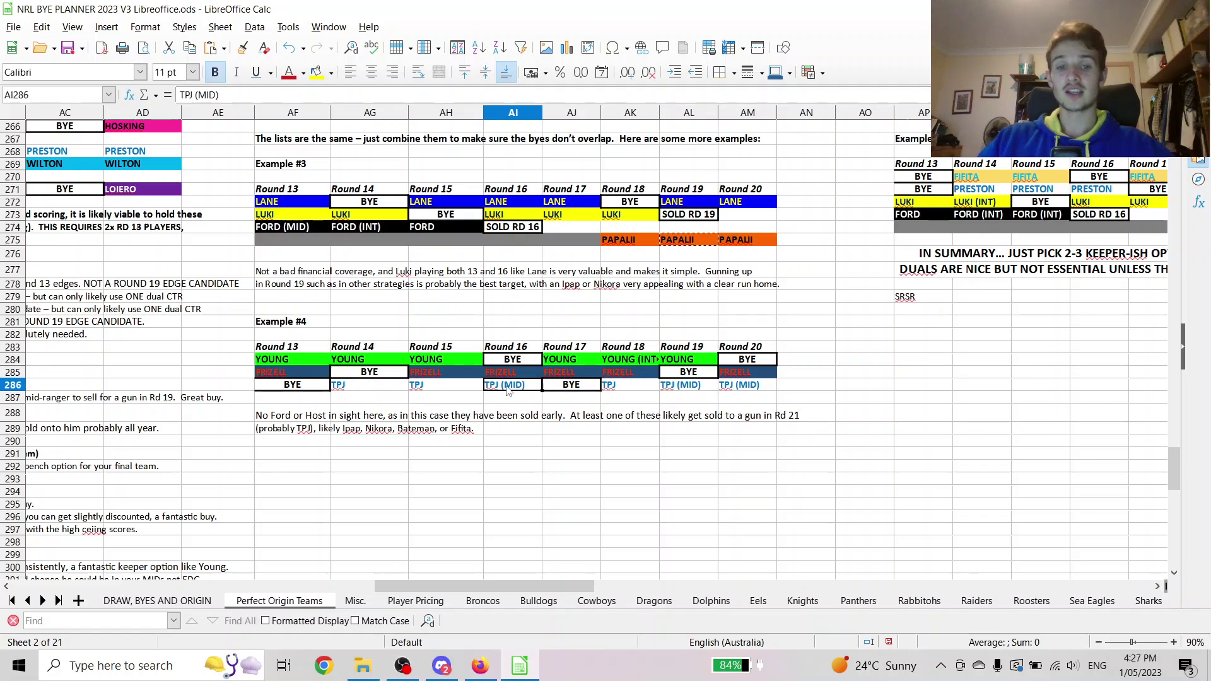
pyautogui.click(429, 392)
pyautogui.click(505, 388)
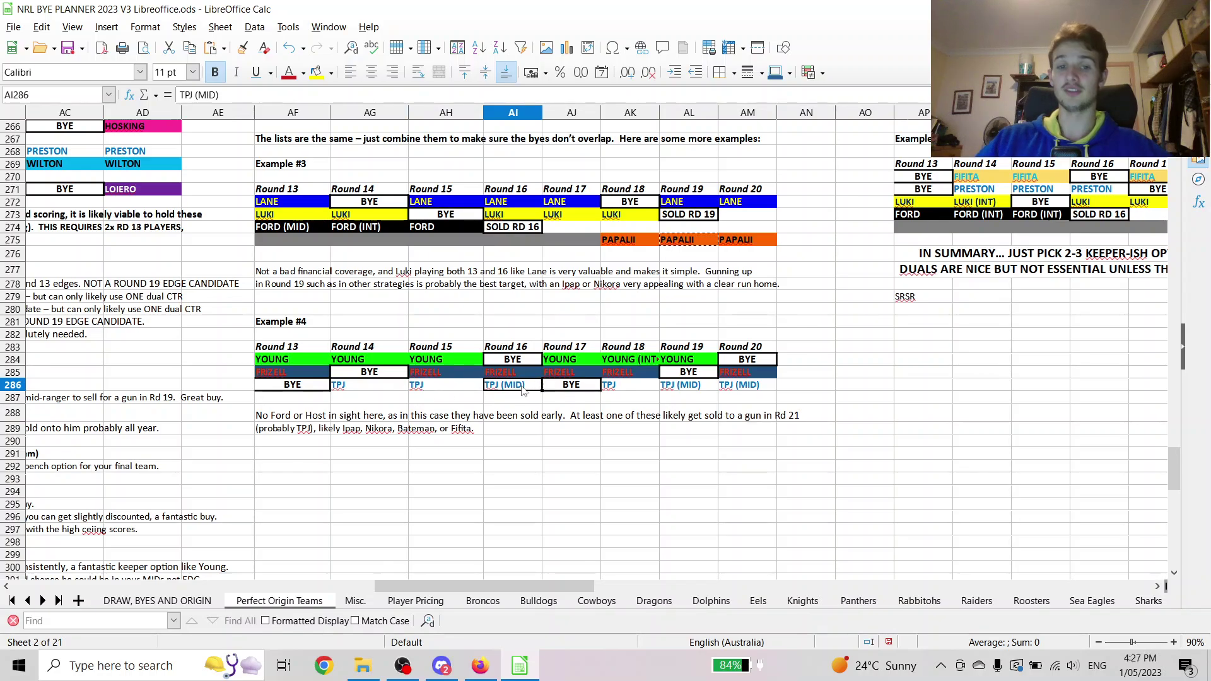
pyautogui.click(448, 394)
pyautogui.click(513, 392)
pyautogui.click(481, 393)
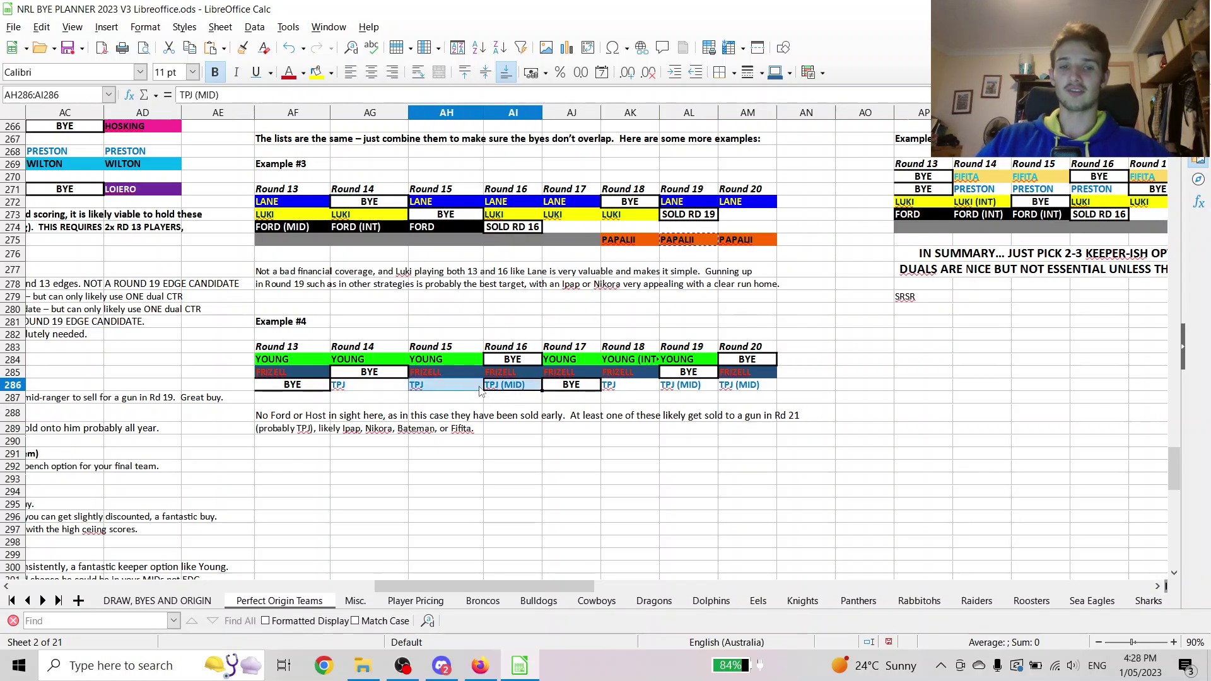
pyautogui.click(492, 392)
pyautogui.click(464, 394)
pyautogui.click(504, 390)
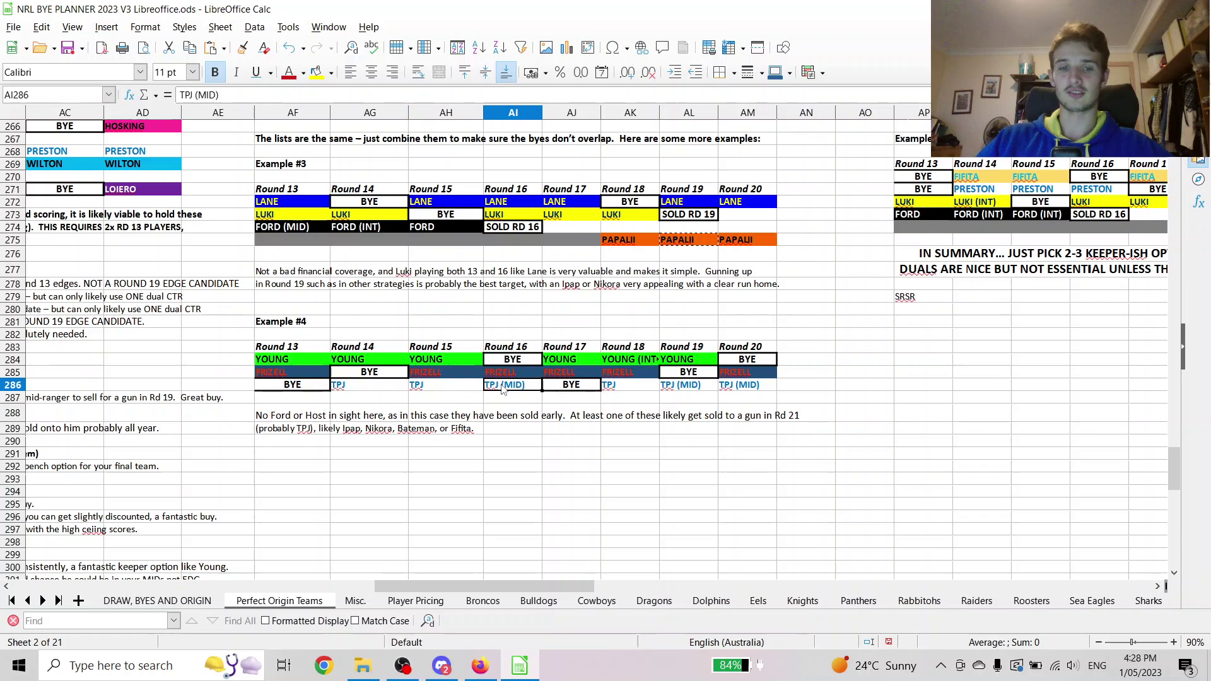
pyautogui.click(465, 394)
pyautogui.click(499, 388)
pyautogui.click(470, 386)
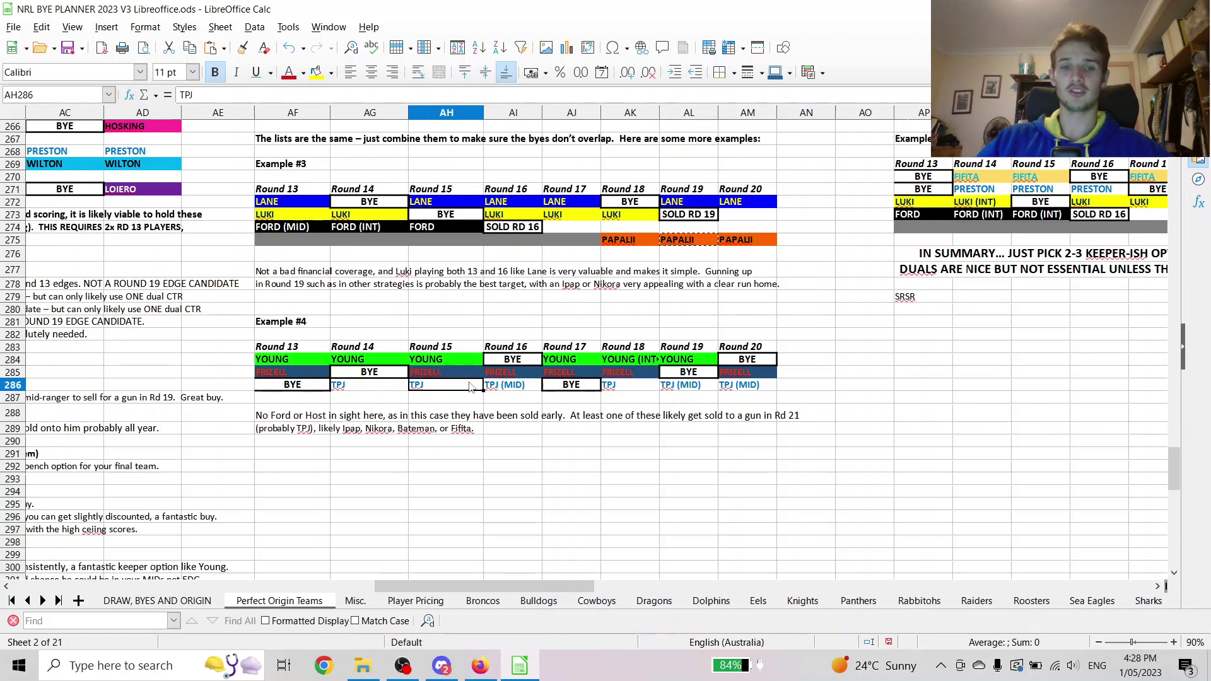
pyautogui.click(495, 386)
# - Check TPJ's Round 15 and 16 entries against the Young and Frizell entries in Example #4
pyautogui.moveTo(436, 359); pyautogui.dragTo(435, 378)
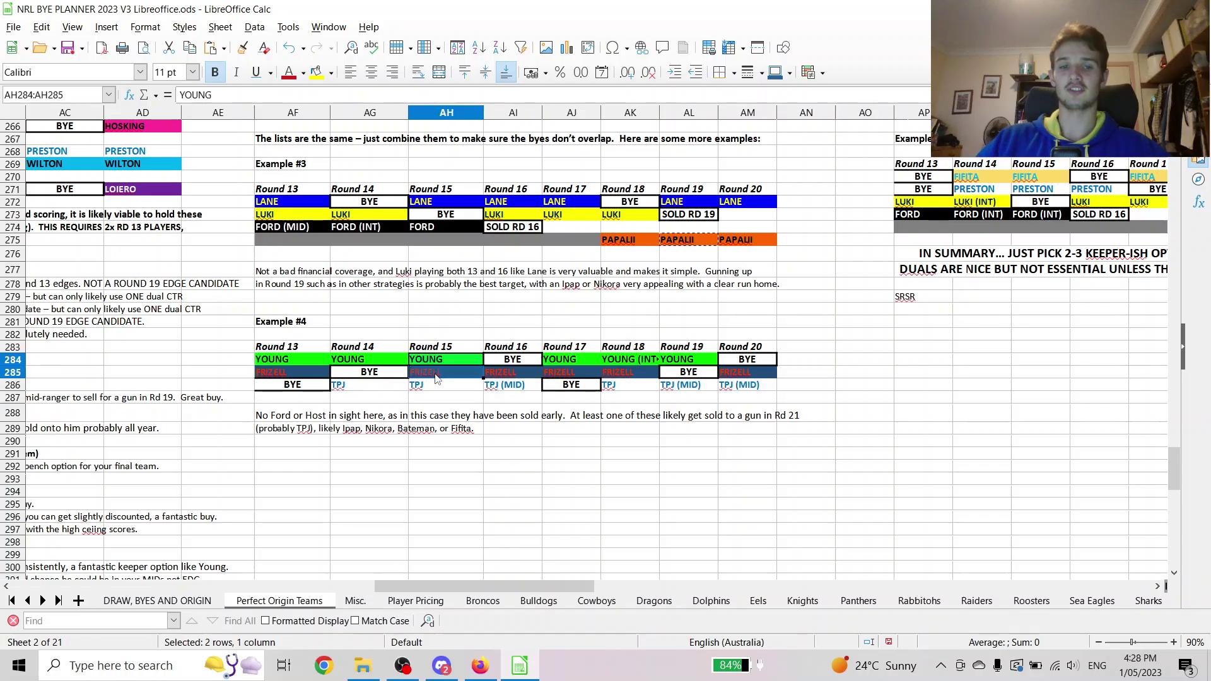
pyautogui.click(426, 394)
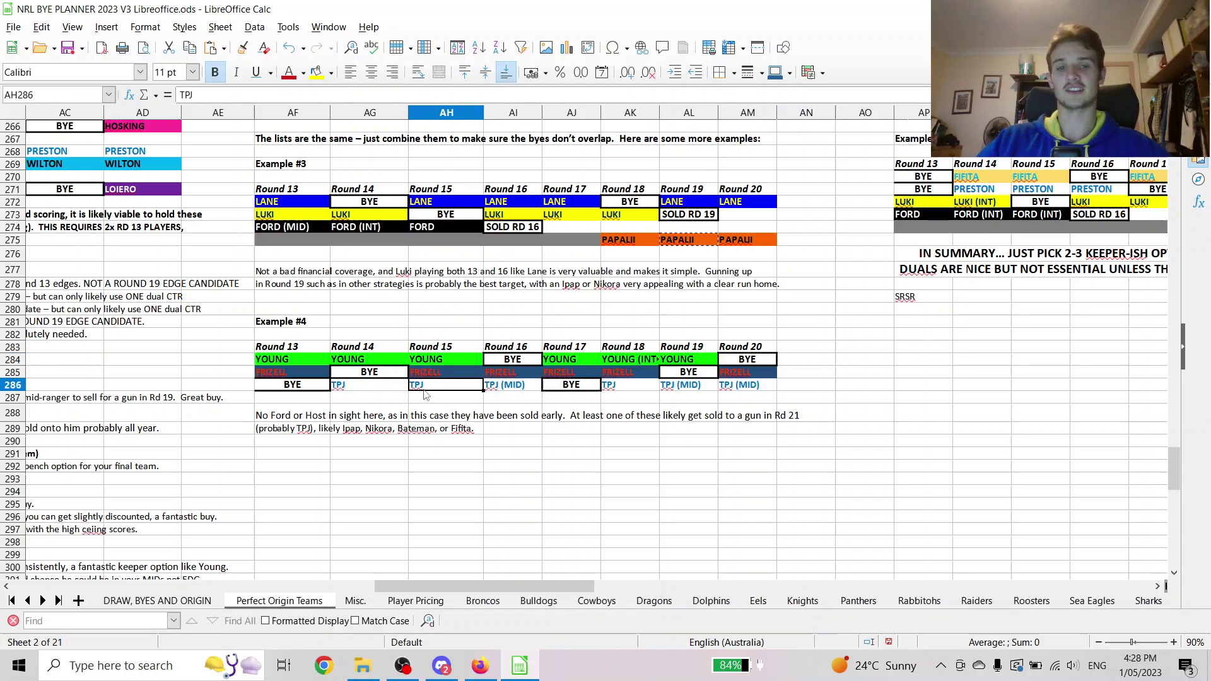
pyautogui.click(499, 376)
pyautogui.click(467, 386)
pyautogui.click(499, 376)
pyautogui.click(509, 388)
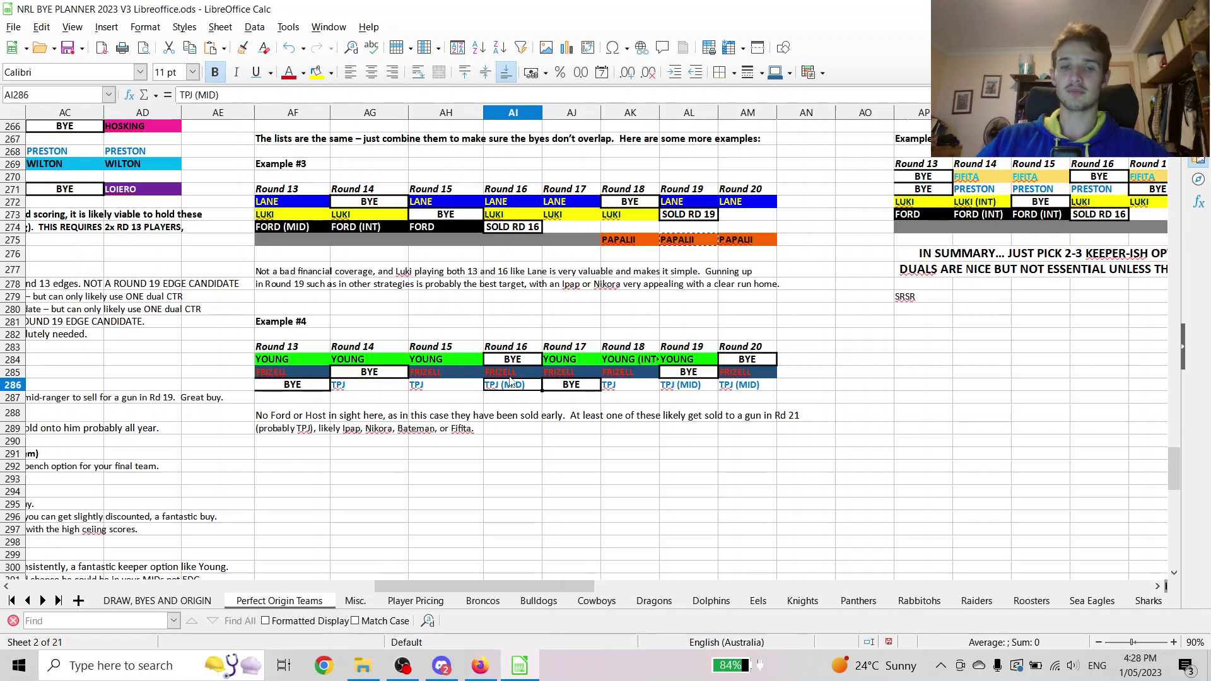
# - Examine the Round 17 and Round 18 entries of Example #4, then highlight its full Young, Frizell and TPJ block
pyautogui.click(568, 366)
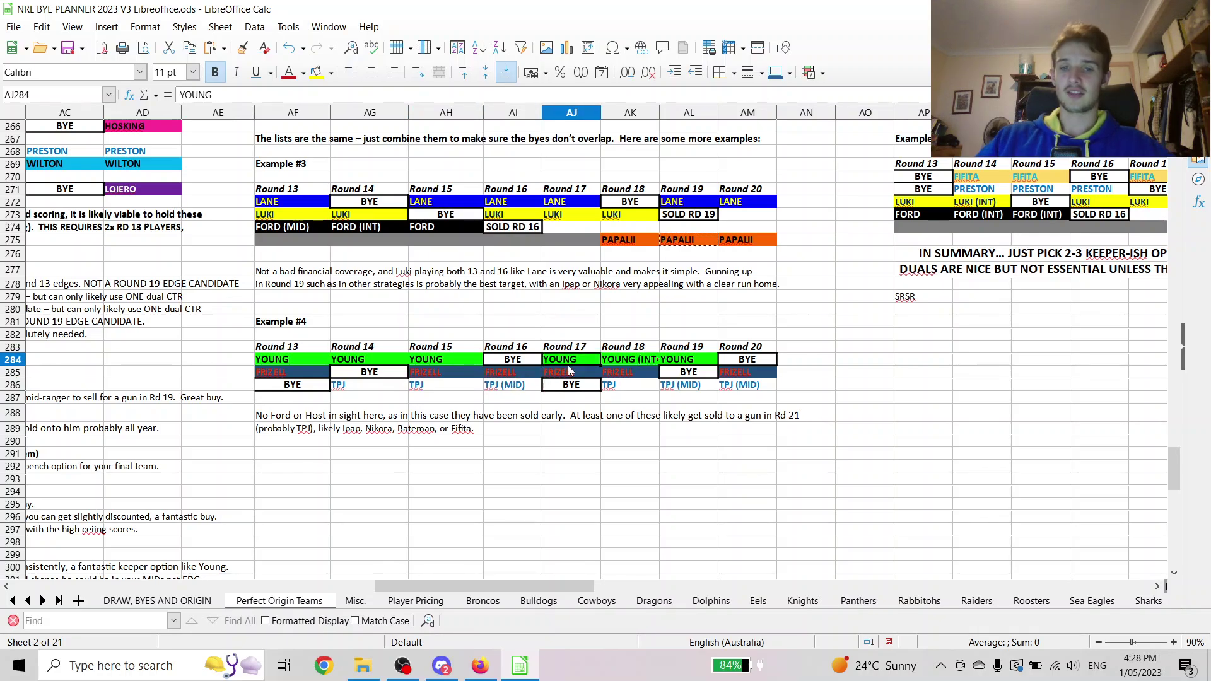
pyautogui.moveTo(615, 361); pyautogui.dragTo(615, 394)
pyautogui.click(617, 388)
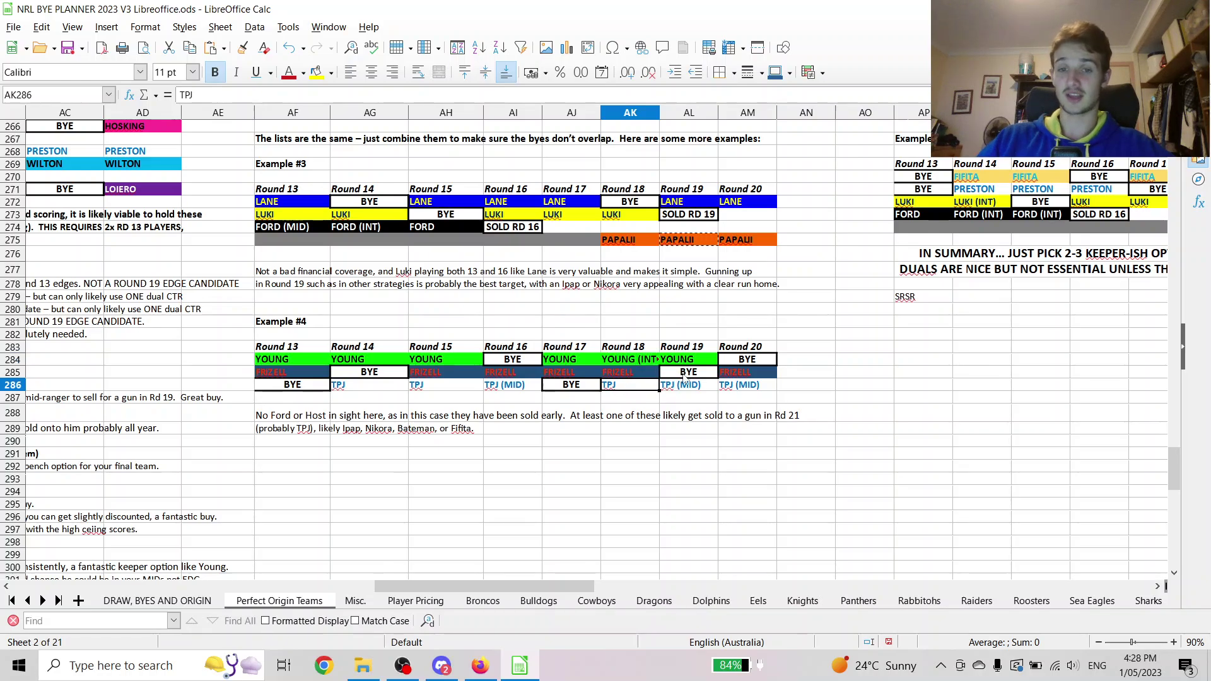
pyautogui.moveTo(748, 386); pyautogui.dragTo(286, 356)
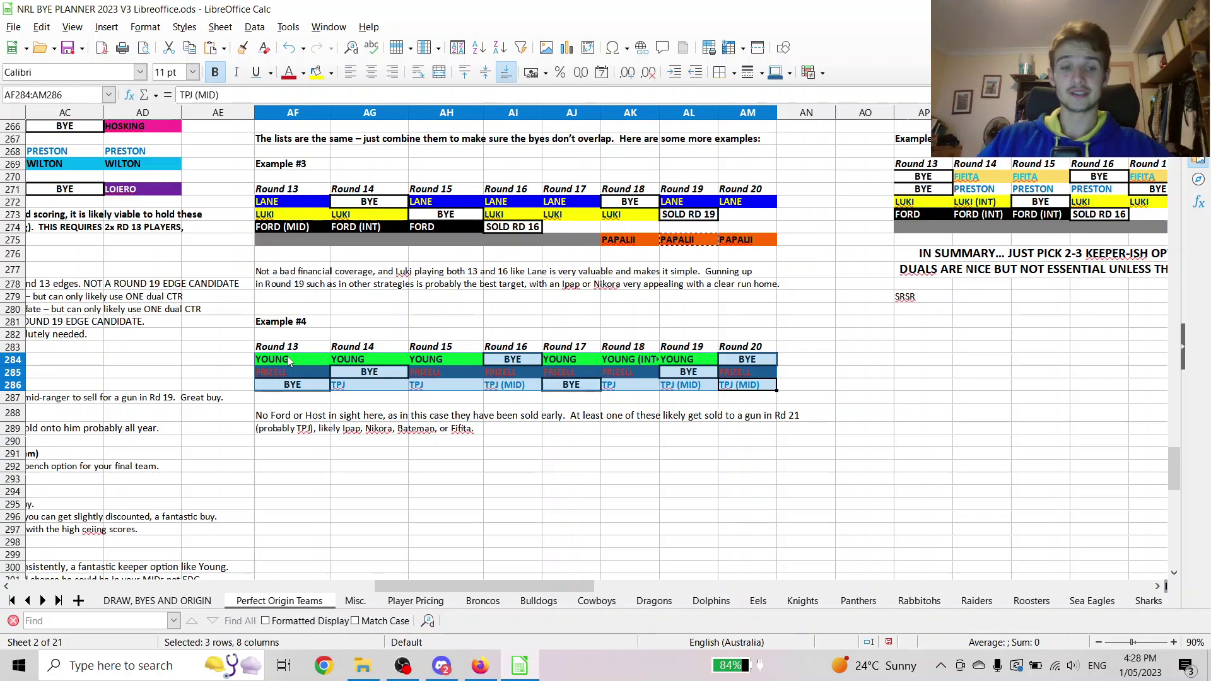
pyautogui.moveTo(287, 356); pyautogui.dragTo(747, 386)
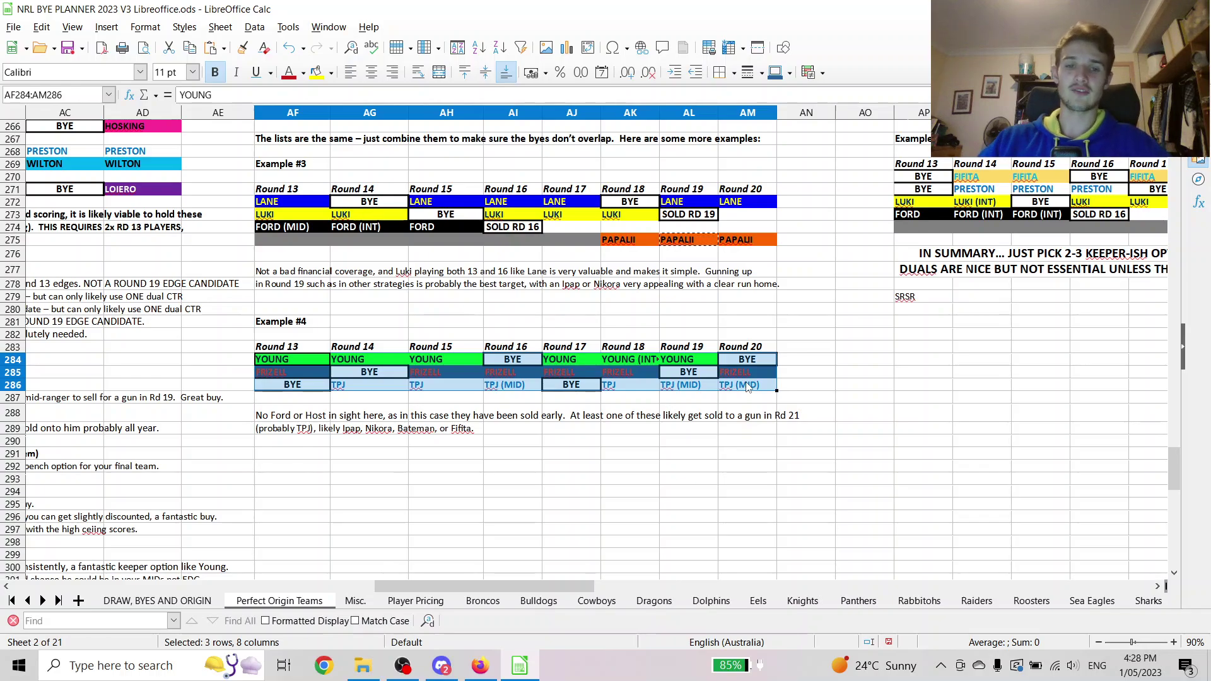
# - Bring Example #5 of Scenario 3 into view and examine its Round 13 byes, Fifita row and Buy Rd19 note
pyautogui.scroll(2, 561, 576)
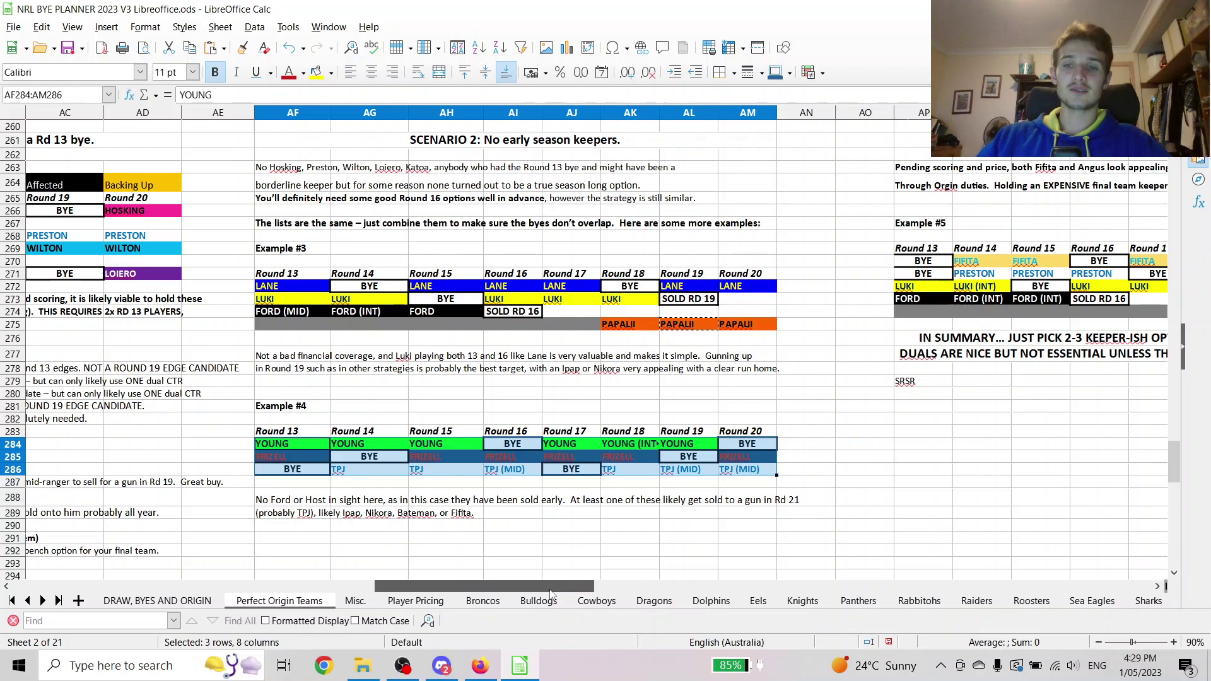
pyautogui.moveTo(550, 594); pyautogui.dragTo(648, 567)
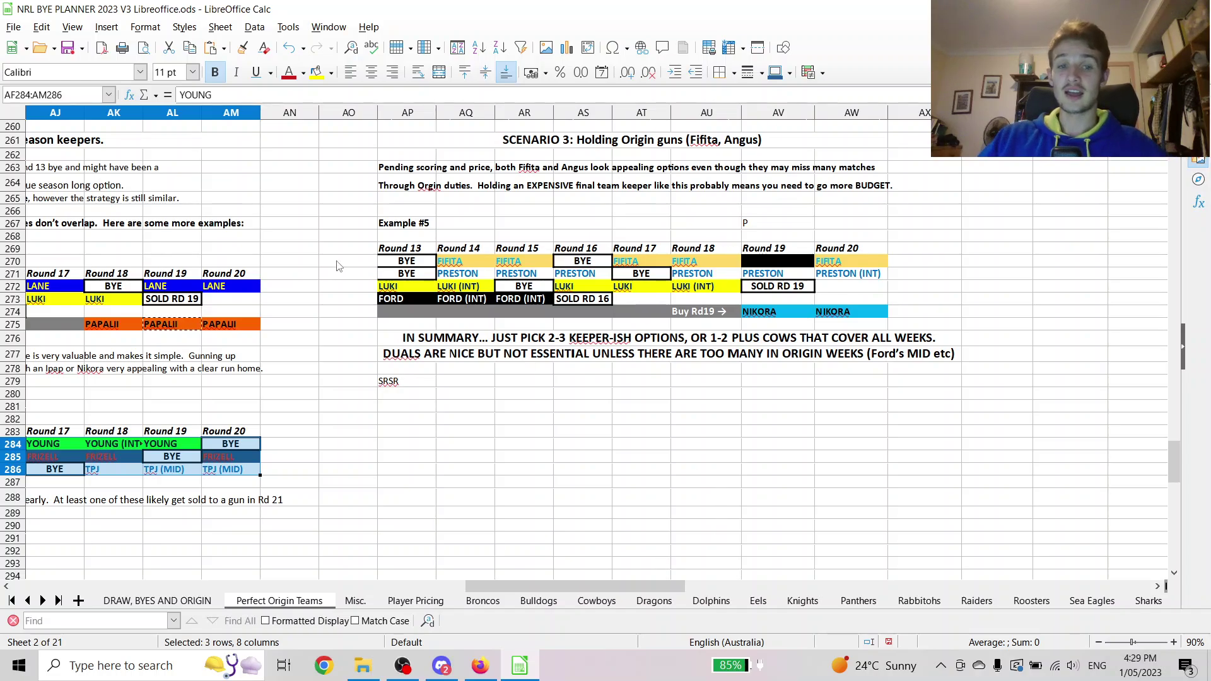
pyautogui.click(389, 253)
pyautogui.click(406, 264)
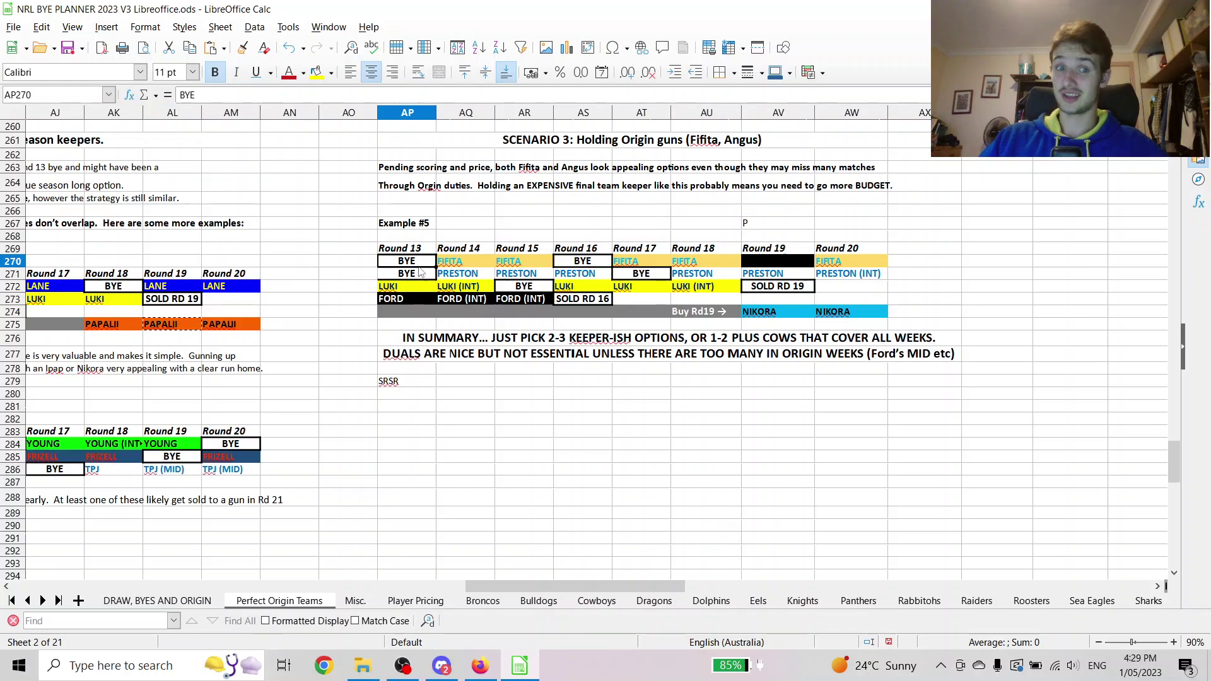
pyautogui.click(419, 274)
pyautogui.click(418, 265)
pyautogui.moveTo(419, 271); pyautogui.dragTo(856, 267)
pyautogui.click(701, 312)
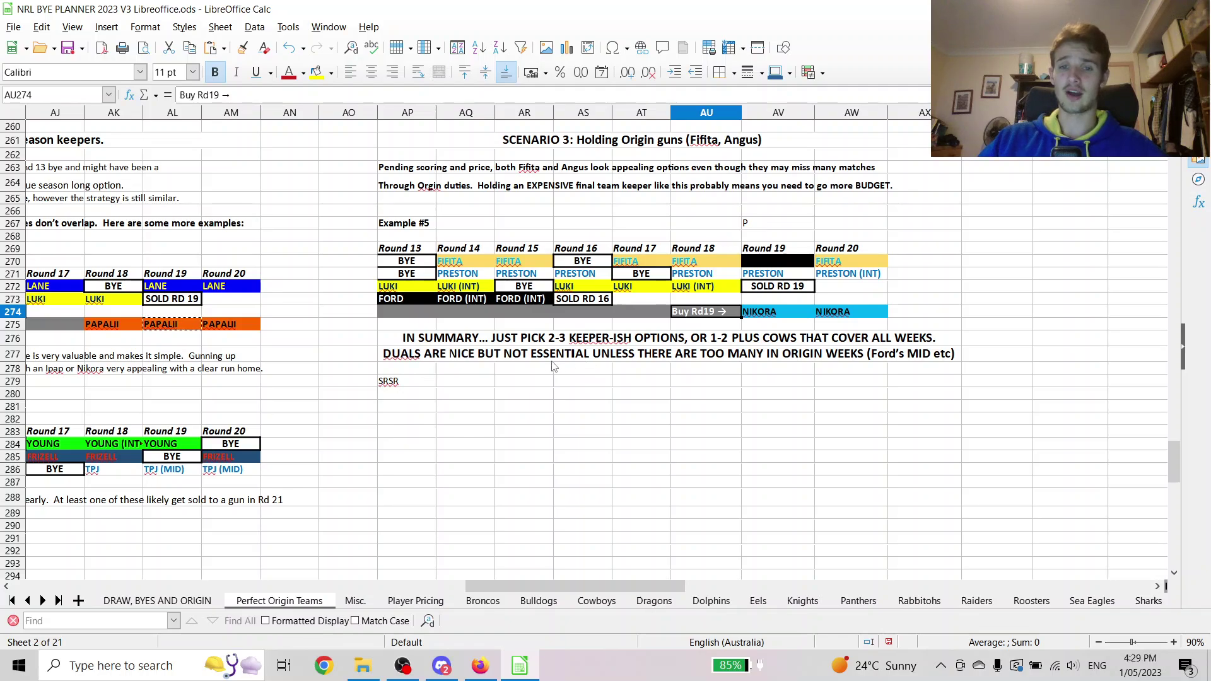
# - Check the Round 13 and Round 16 byes in Fifita's row of Example #5
pyautogui.click(427, 265)
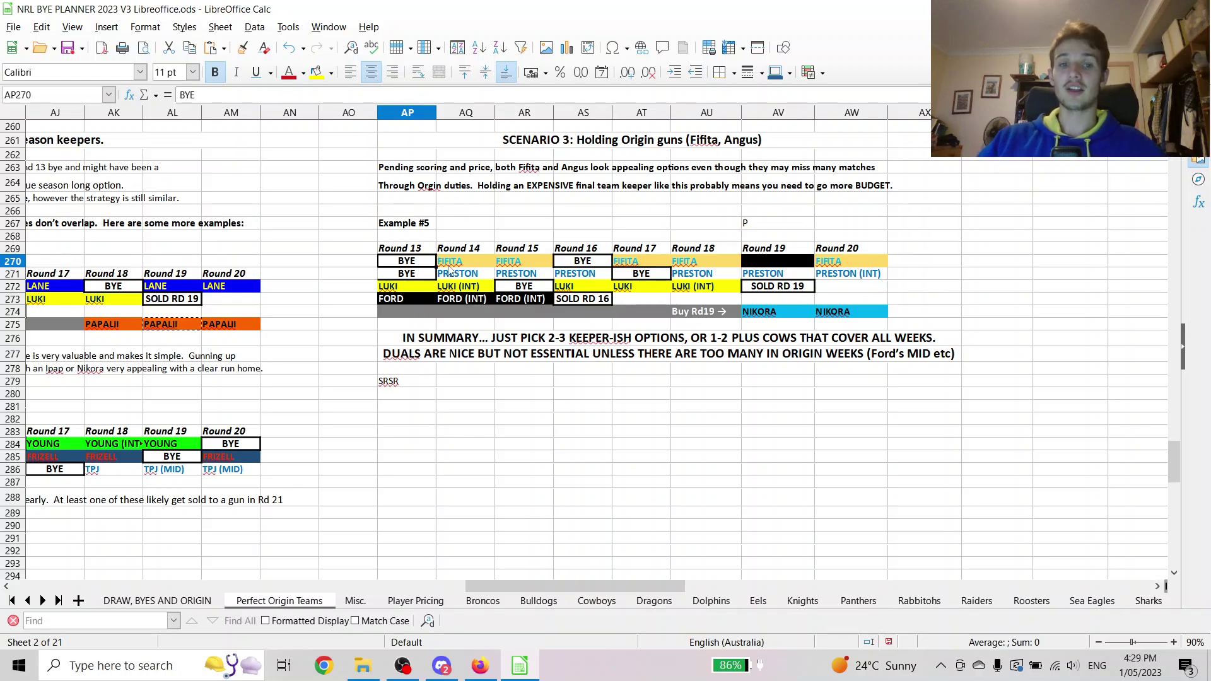
pyautogui.click(587, 263)
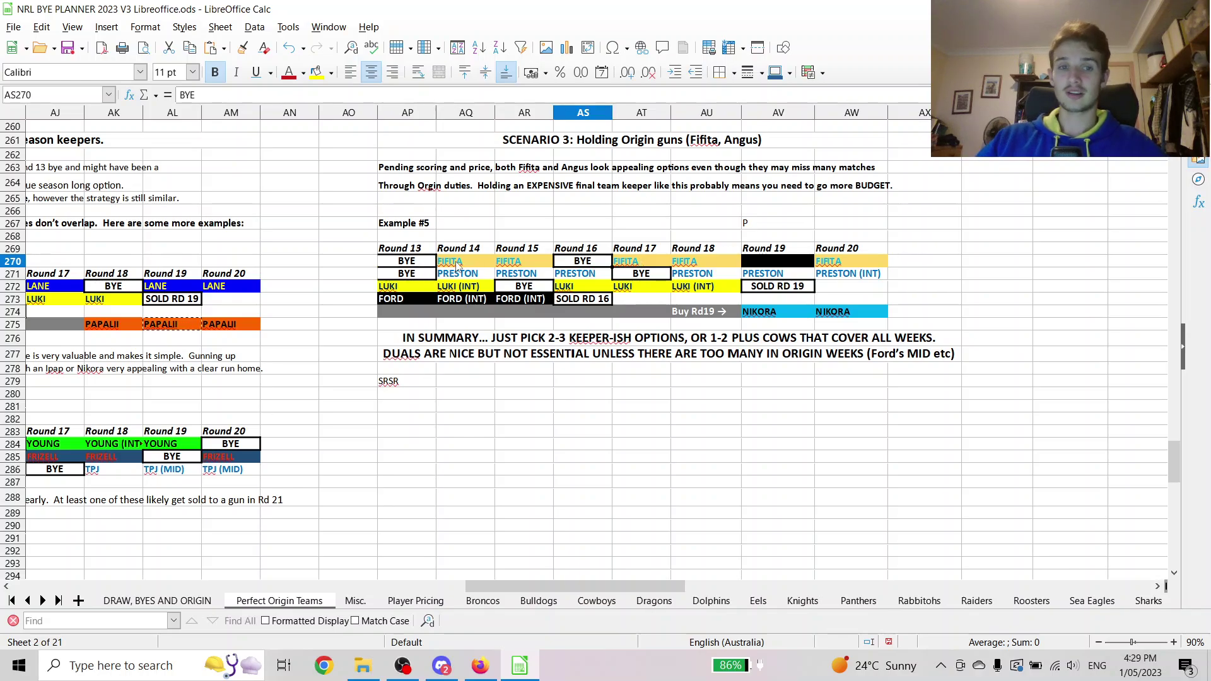
pyautogui.moveTo(428, 262); pyautogui.dragTo(609, 240)
pyautogui.click(609, 239)
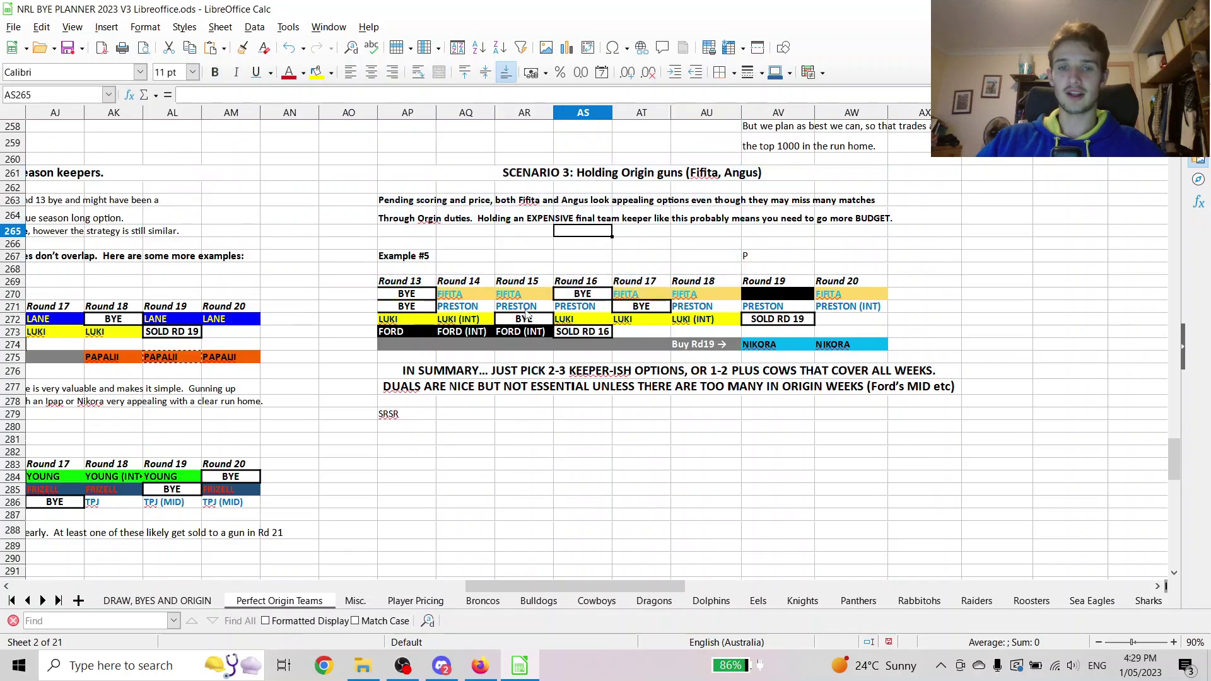
pyautogui.click(418, 299)
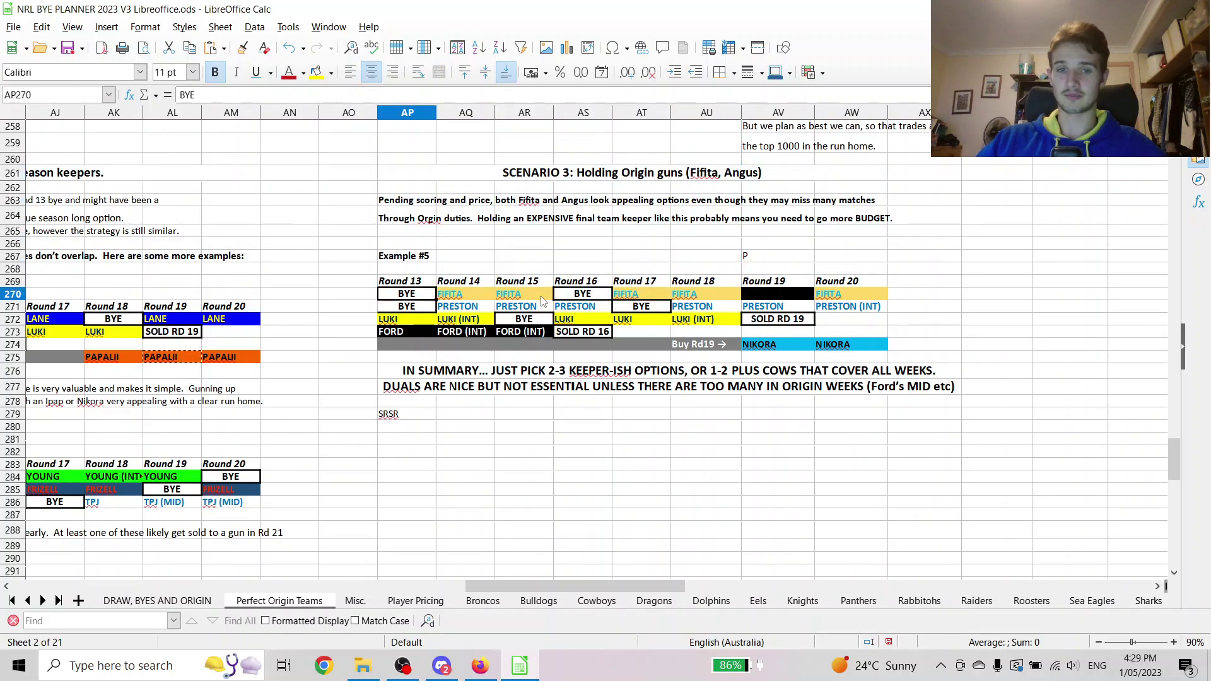
pyautogui.click(591, 296)
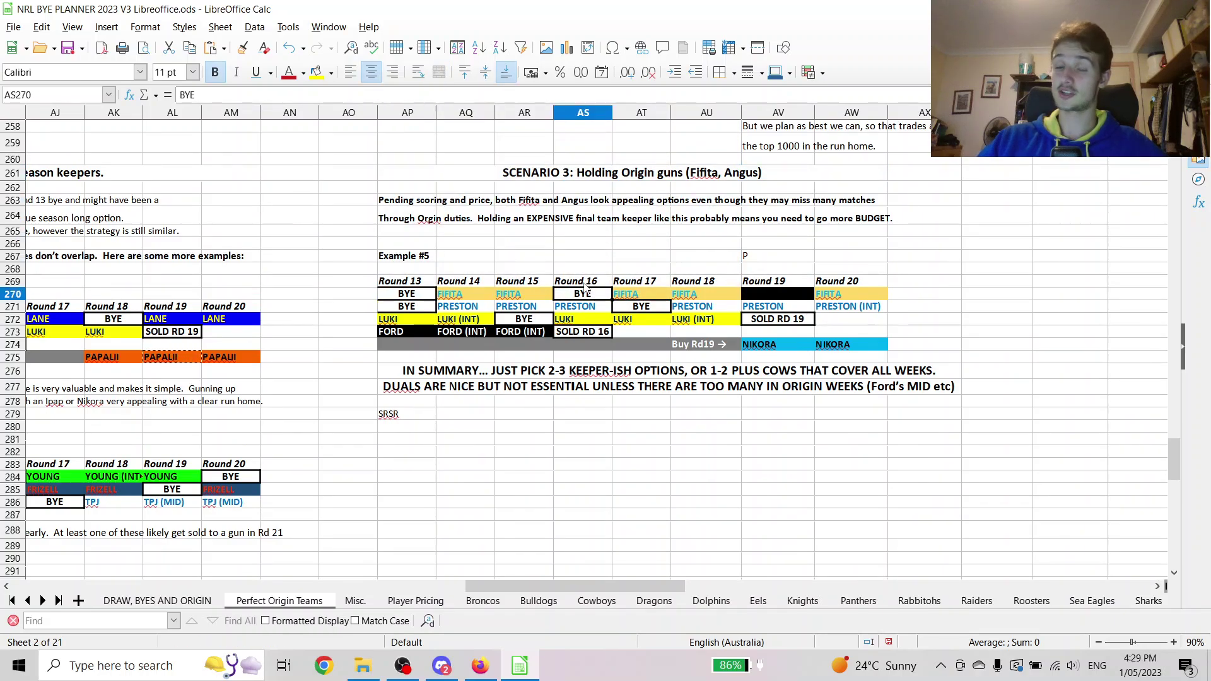
pyautogui.scroll(1, 586, 287)
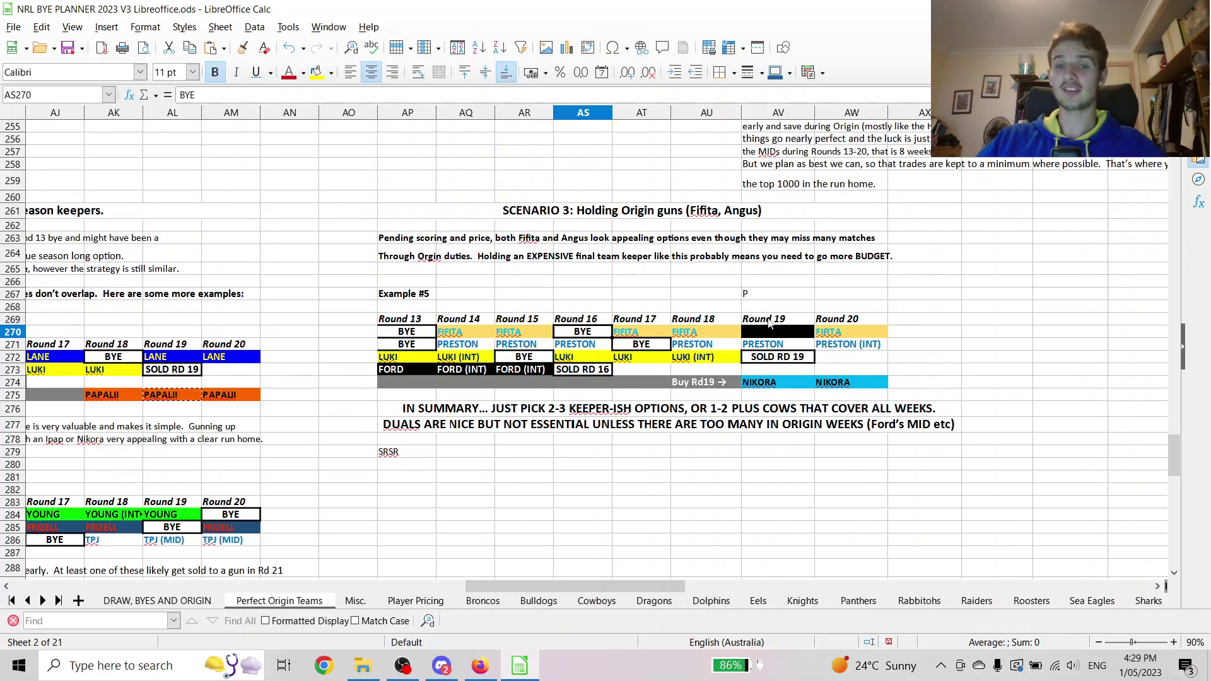
# - Examine Fifita's row in Example #5, checking the Round 13 and 16 byes, the blacked-out Round 19 cell and the playing rounds
pyautogui.click(770, 333)
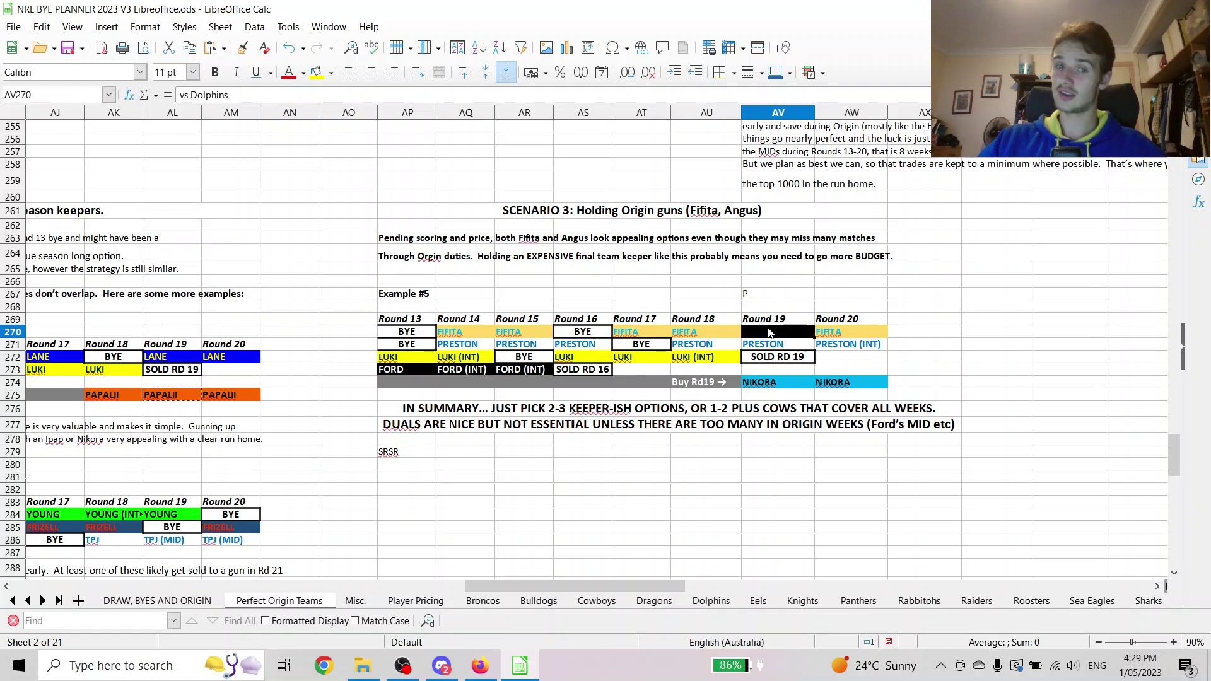
pyautogui.click(468, 333)
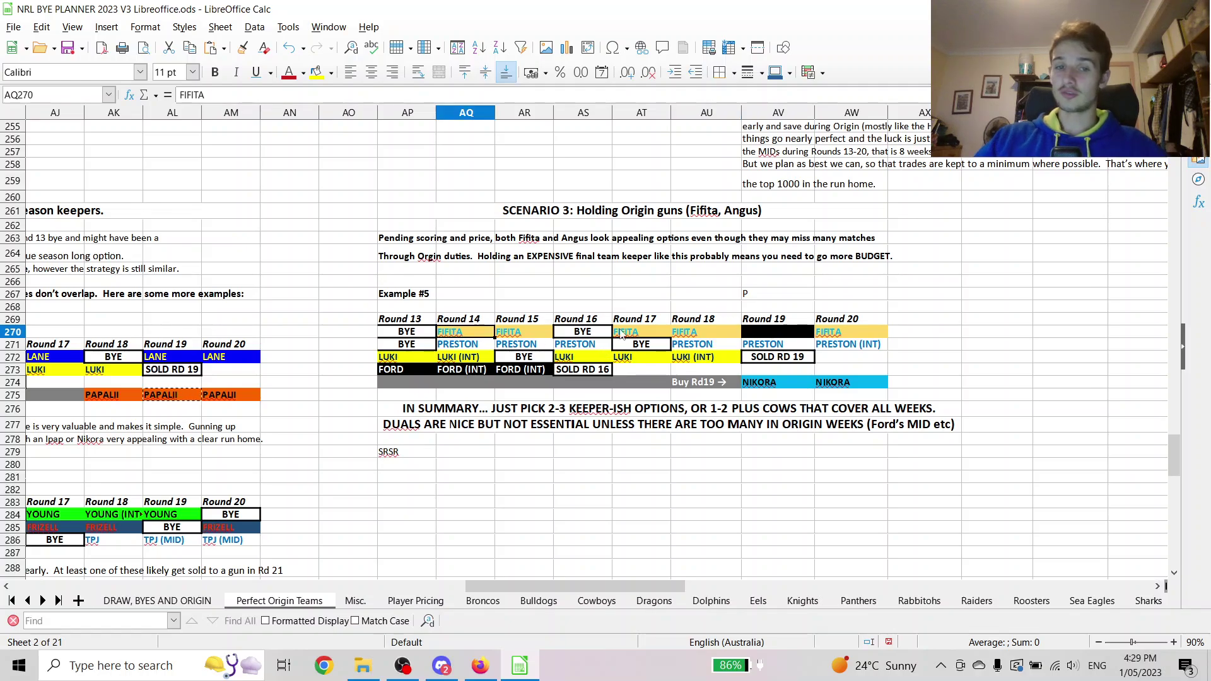
pyautogui.click(623, 333)
pyautogui.click(828, 334)
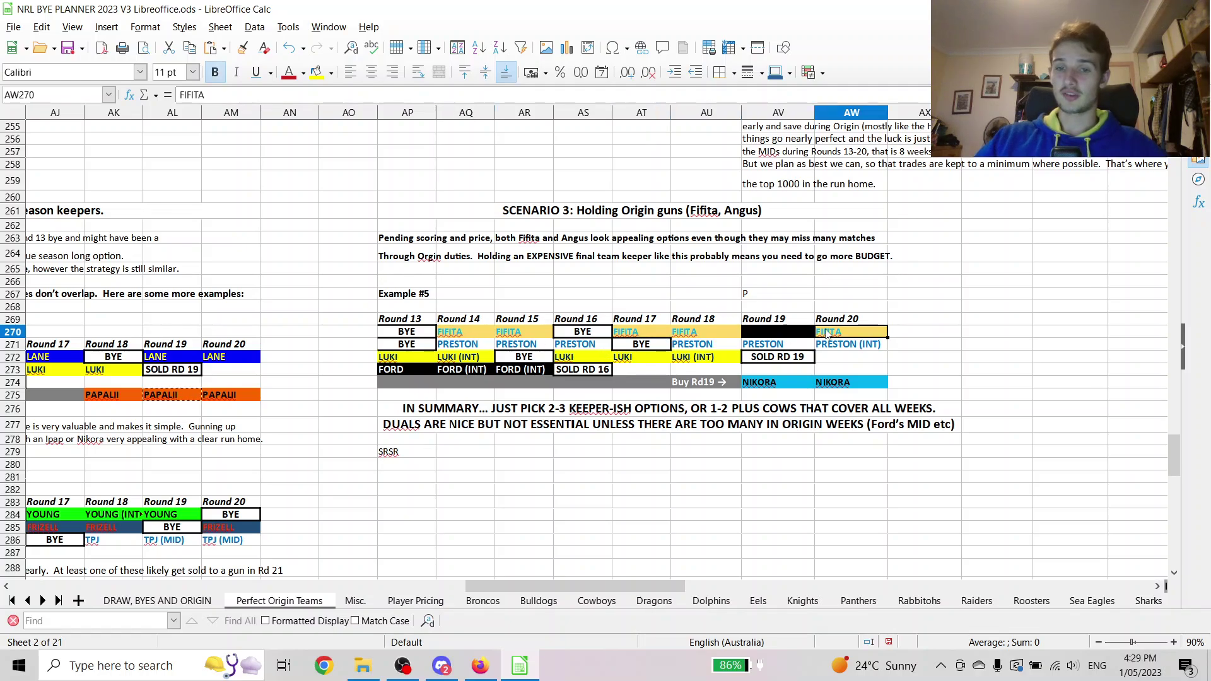
pyautogui.click(416, 334)
pyautogui.click(593, 337)
pyautogui.click(389, 333)
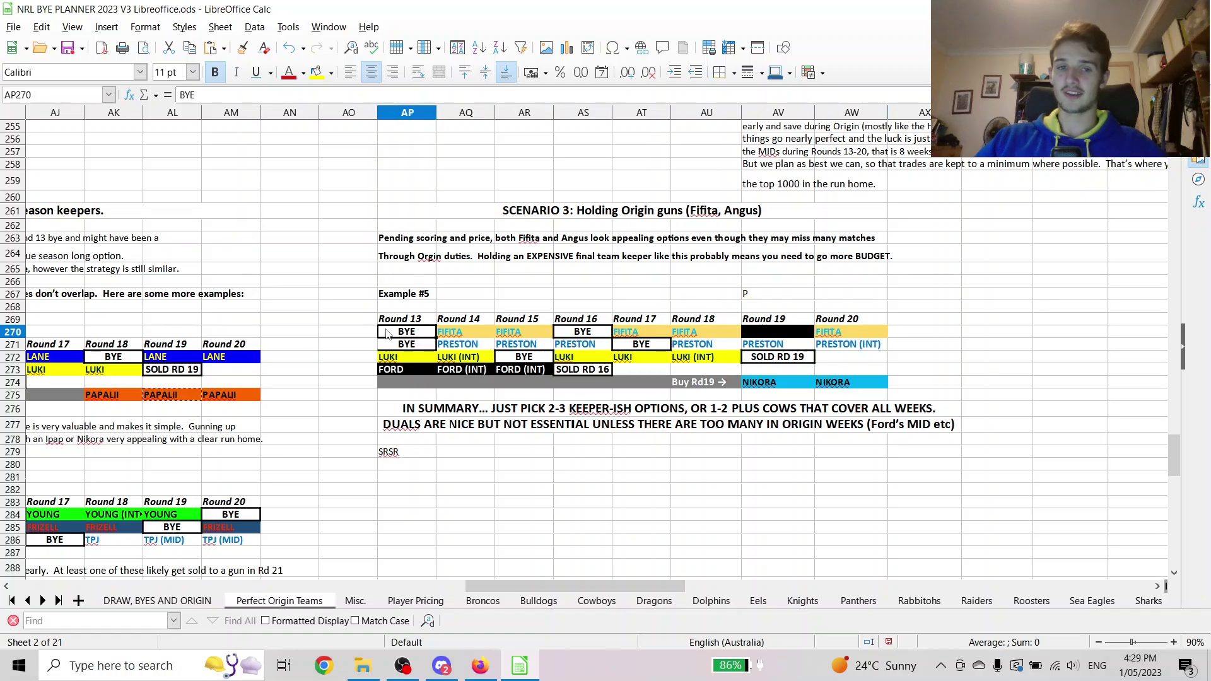
pyautogui.click(574, 334)
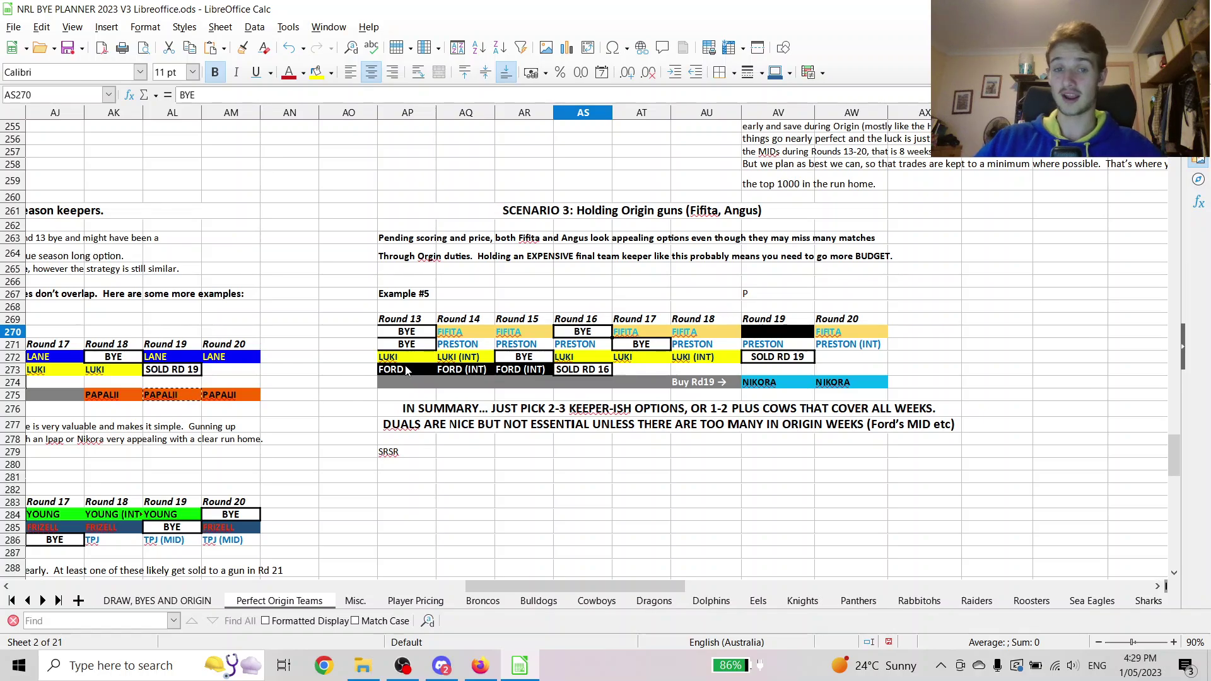
# - Check how Preston and Luki cover Fifita's byes in Example #5, highlighting the Round 16 entries and Preston's Rounds 14 to 16
pyautogui.click(461, 346)
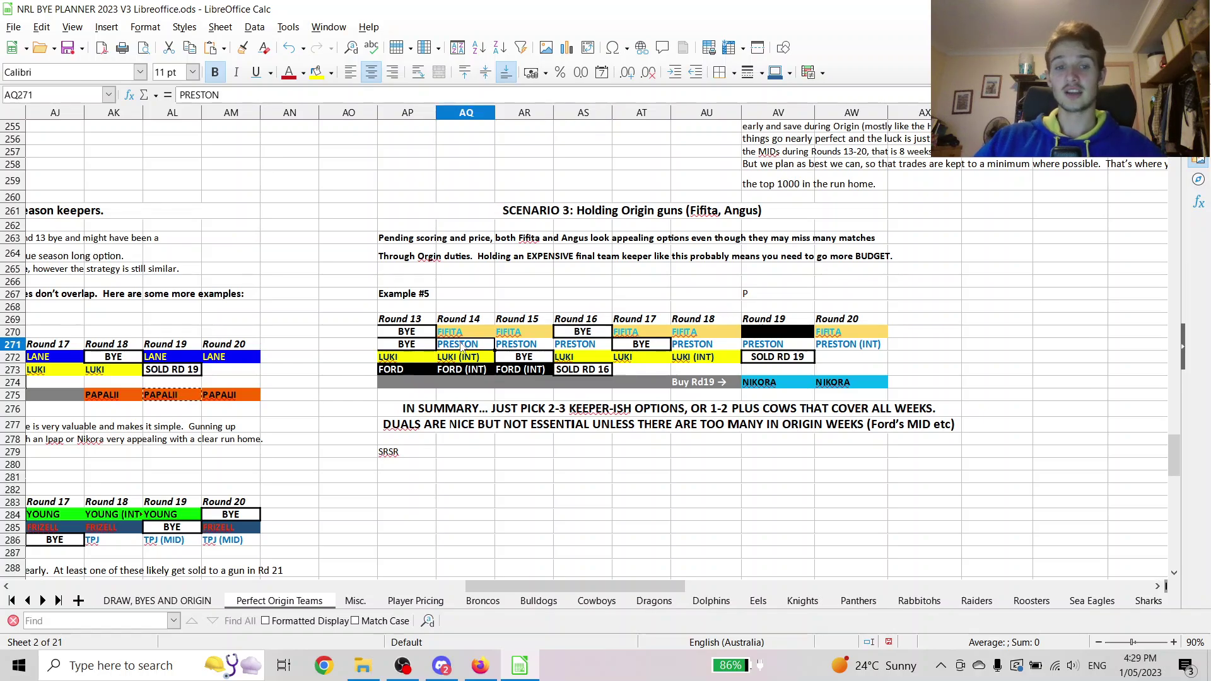
pyautogui.click(433, 358)
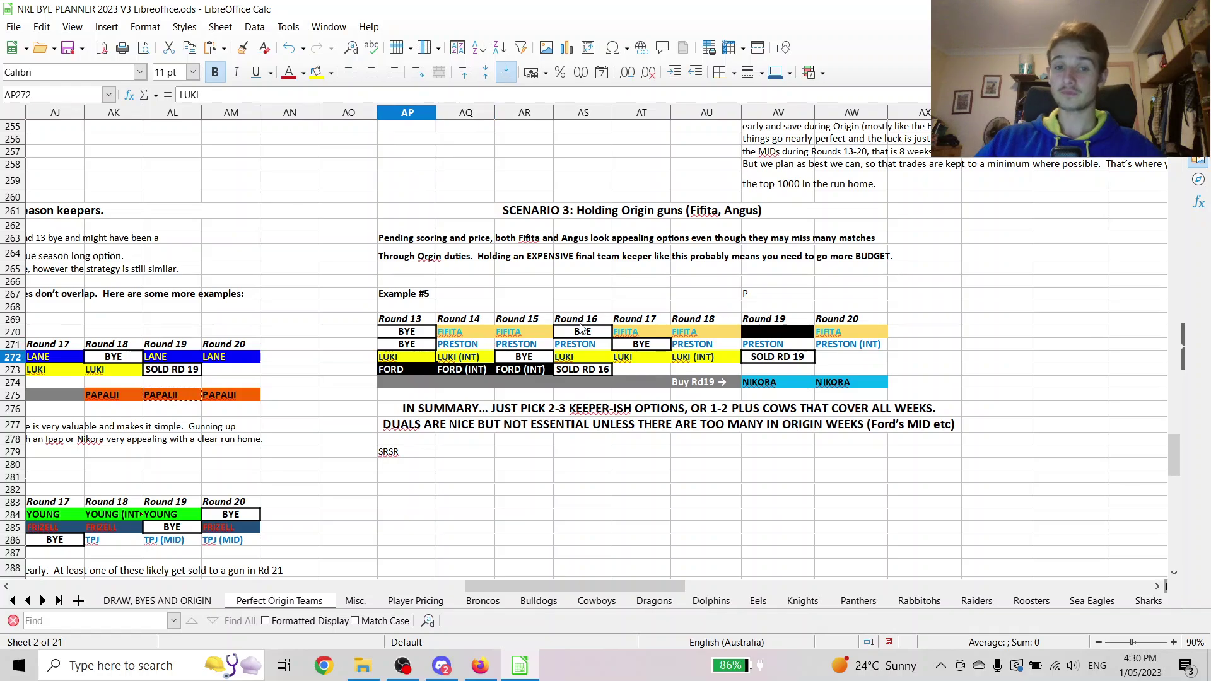
pyautogui.moveTo(582, 323); pyautogui.dragTo(587, 358)
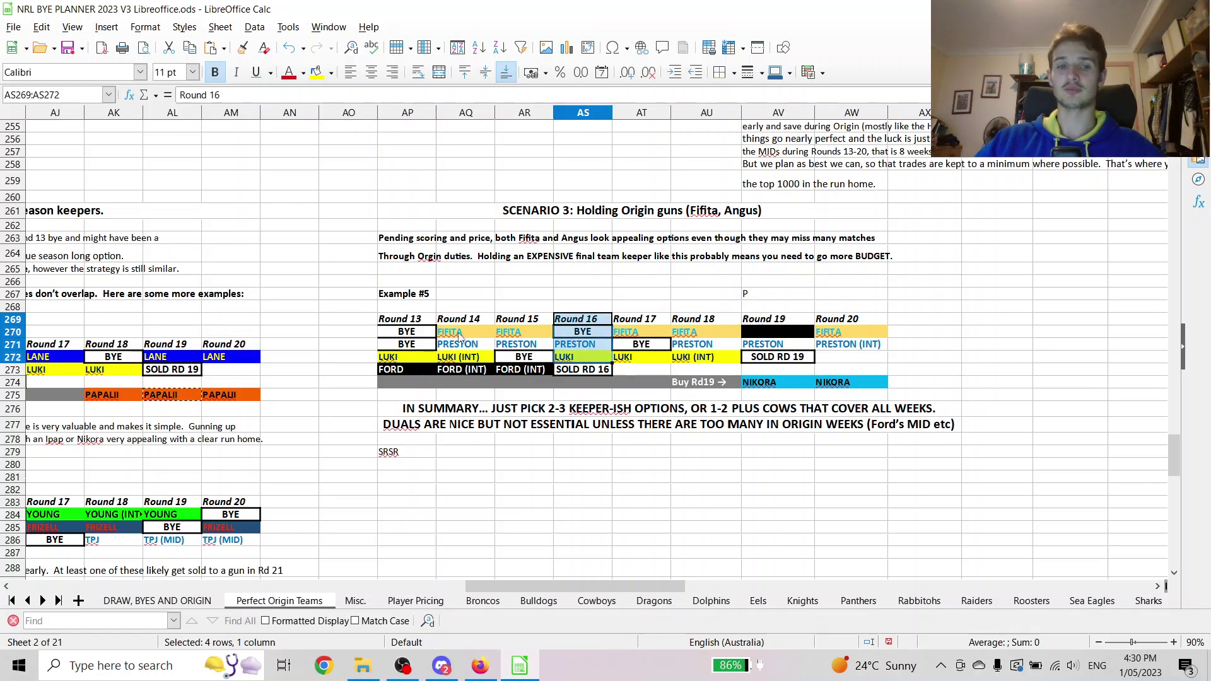
pyautogui.moveTo(462, 343); pyautogui.dragTo(581, 349)
pyautogui.click(585, 346)
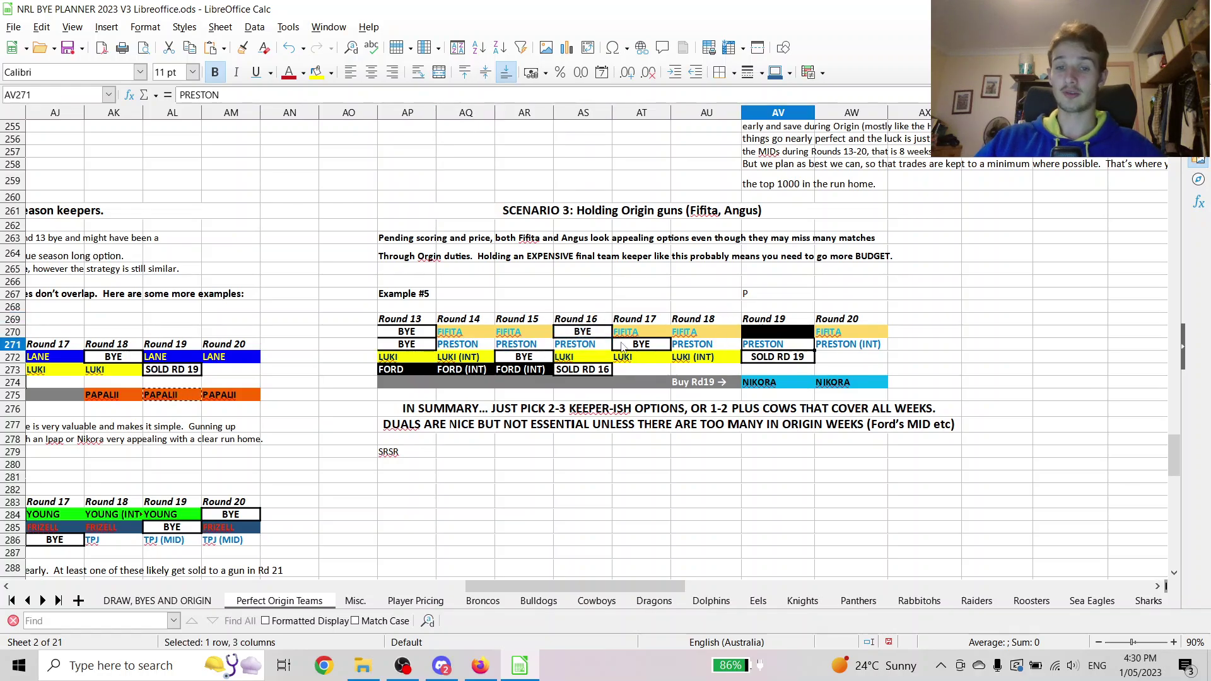
# - Highlight Luki's Rounds 13 to 18 and Ford's Rounds 13 to 15 in Example #5, then check Ford's Round 16 sale
pyautogui.moveTo(403, 359); pyautogui.dragTo(688, 360)
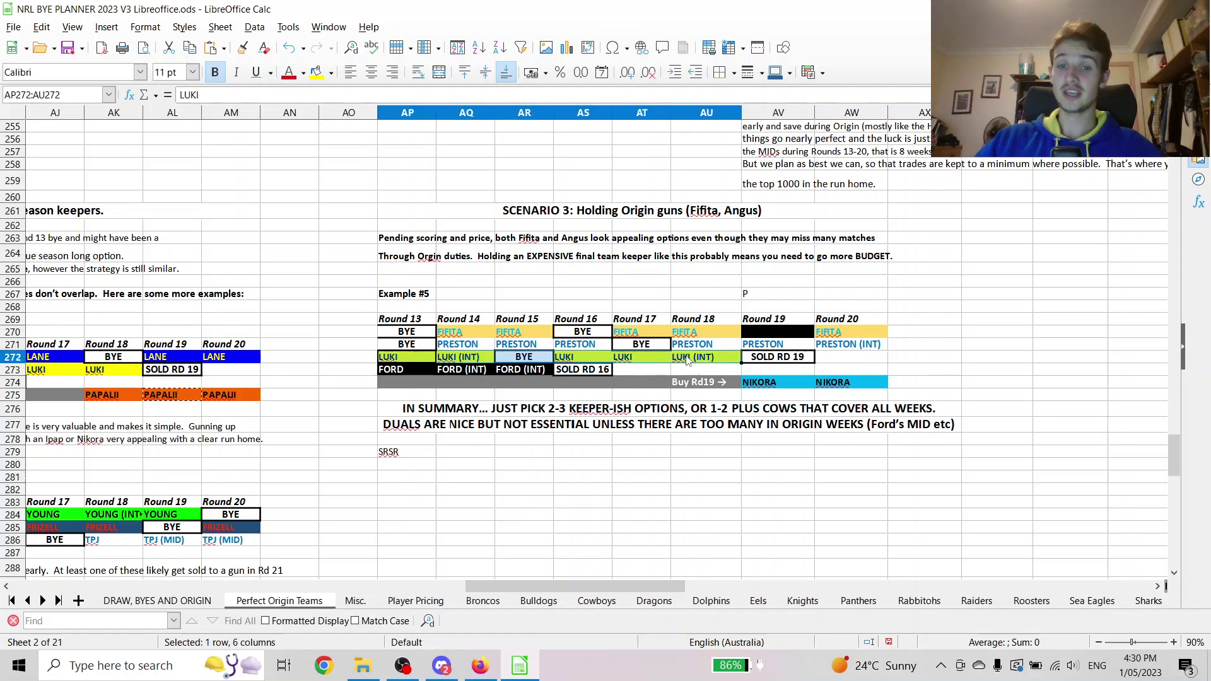
pyautogui.moveTo(577, 346); pyautogui.dragTo(577, 358)
pyautogui.moveTo(409, 372); pyautogui.dragTo(511, 372)
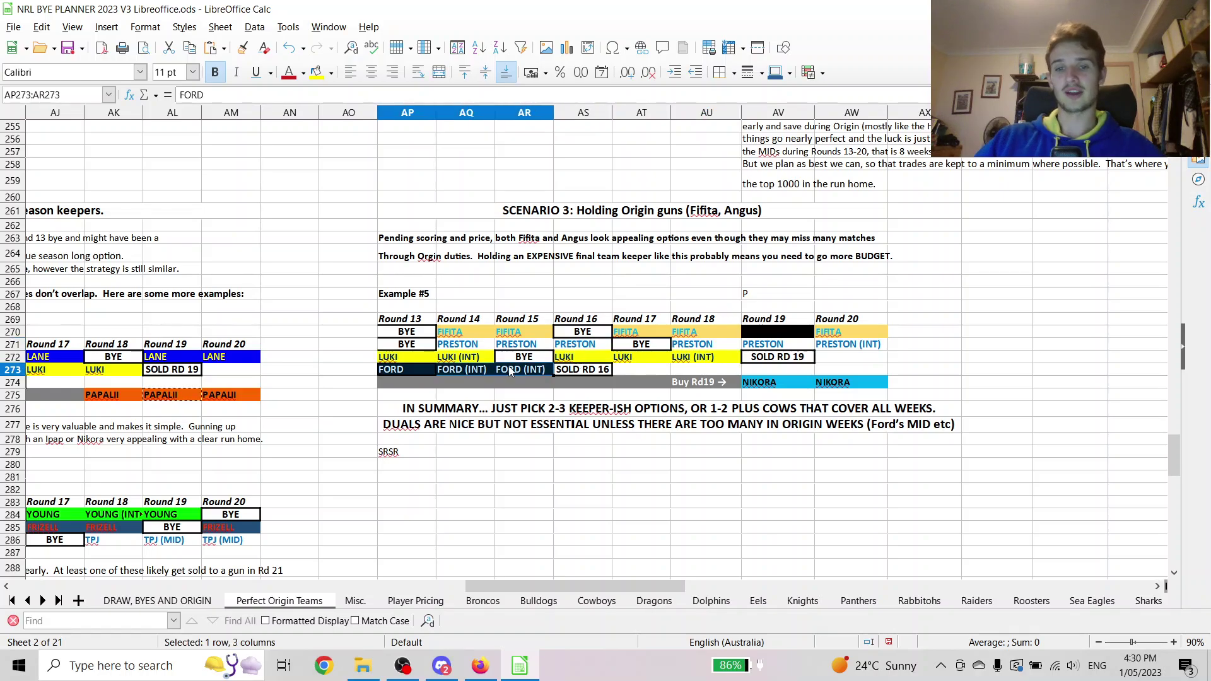
pyautogui.click(571, 371)
# - Examine Example #5's Round 19 column, checking Luki's sale against his Round 18 entry, Preston's cover and the Nikora purchase
pyautogui.moveTo(783, 320); pyautogui.dragTo(779, 358)
pyautogui.click(779, 359)
pyautogui.keyDown('shift'); pyautogui.click(707, 357); pyautogui.keyUp('shift')
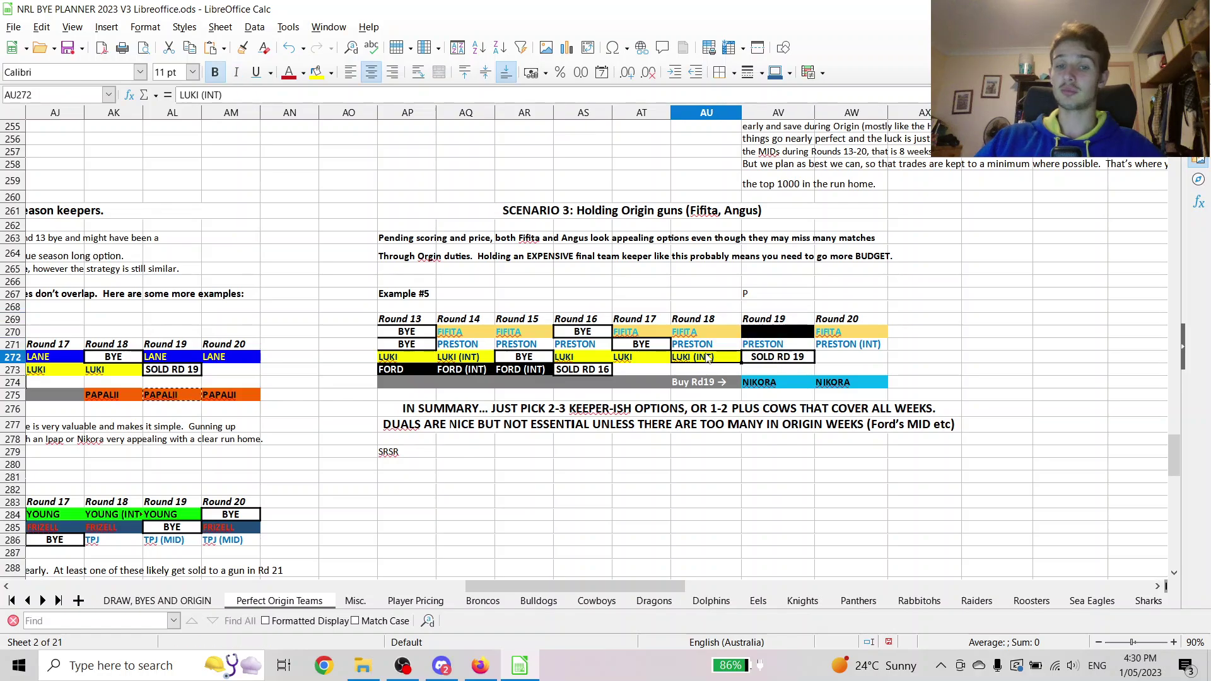
pyautogui.click(792, 358)
pyautogui.click(787, 345)
pyautogui.click(782, 397)
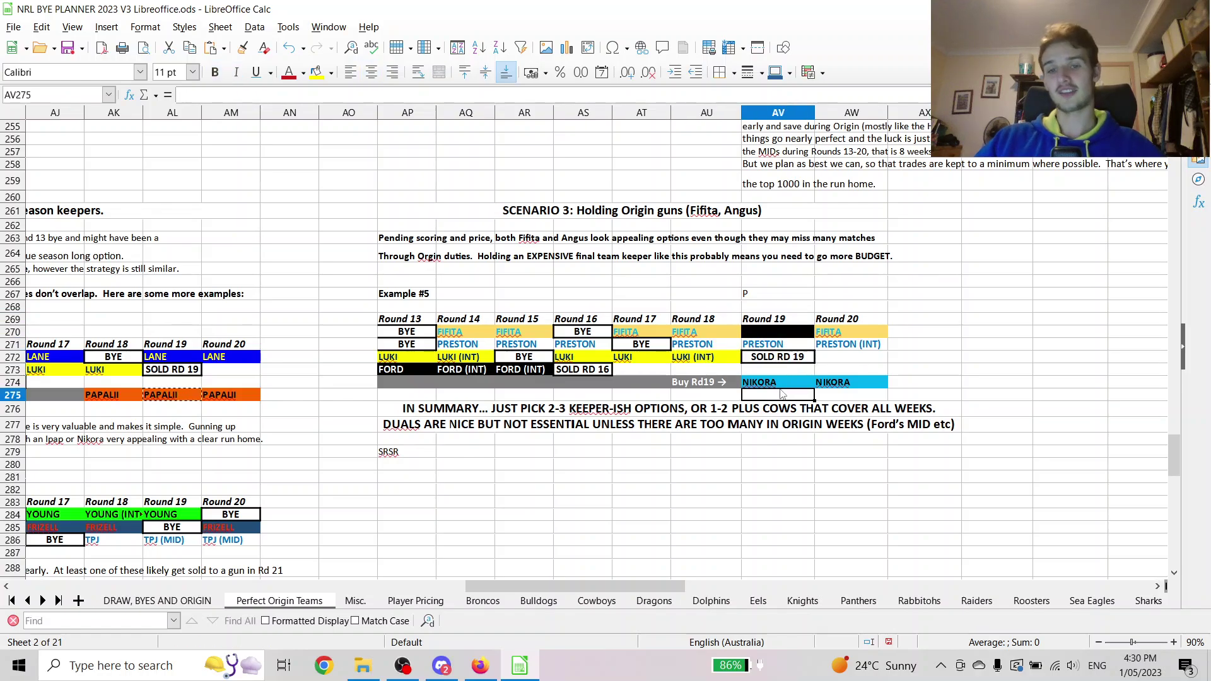
pyautogui.click(782, 385)
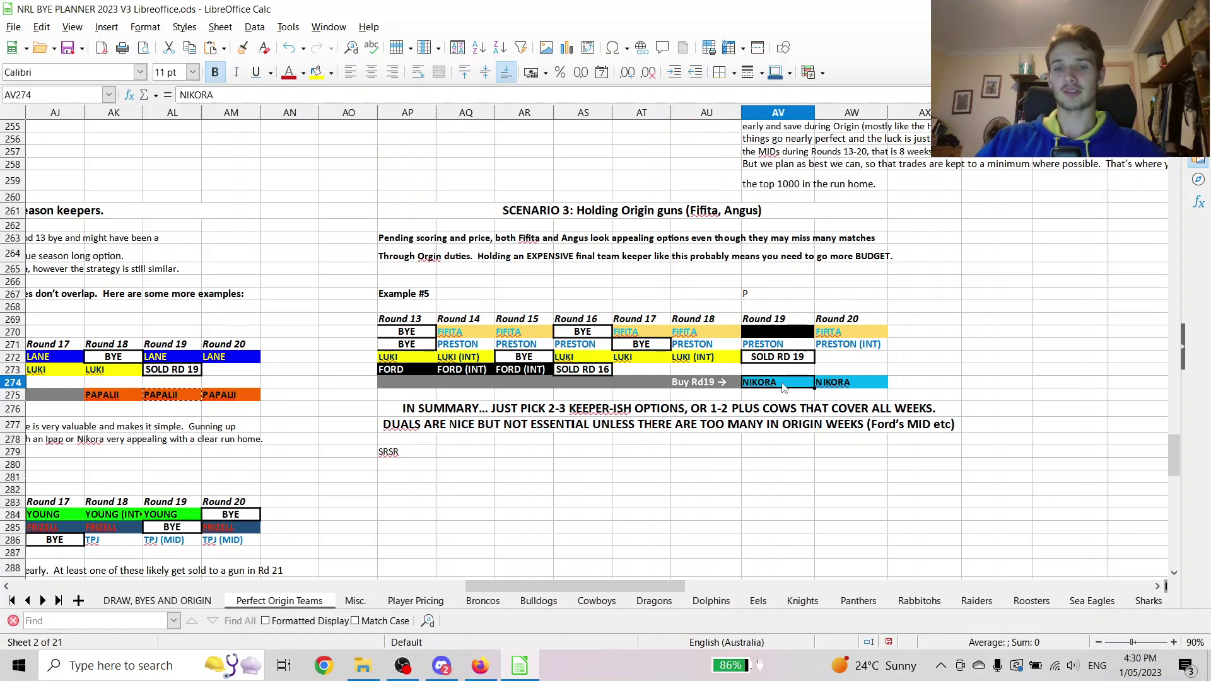
# - Highlight the Round 19 cells of Fifita, Preston and Luki in Example #5 and compare each with the Nikora entry
pyautogui.moveTo(777, 332); pyautogui.dragTo(771, 359)
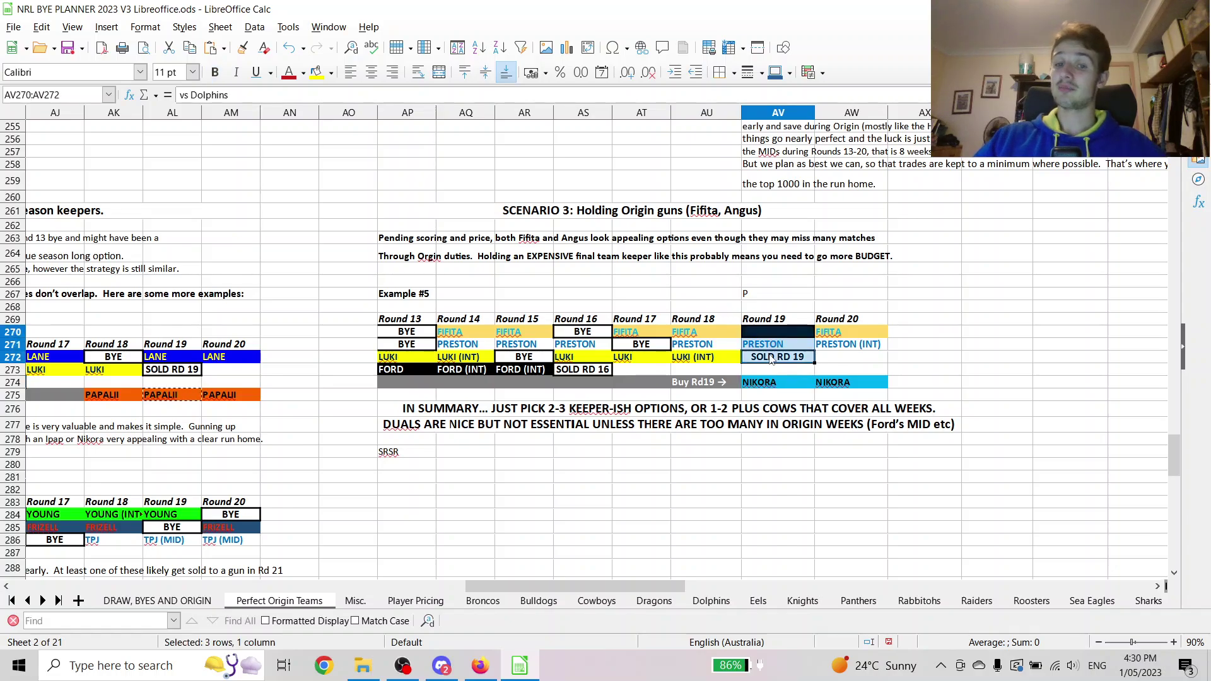
pyautogui.click(771, 358)
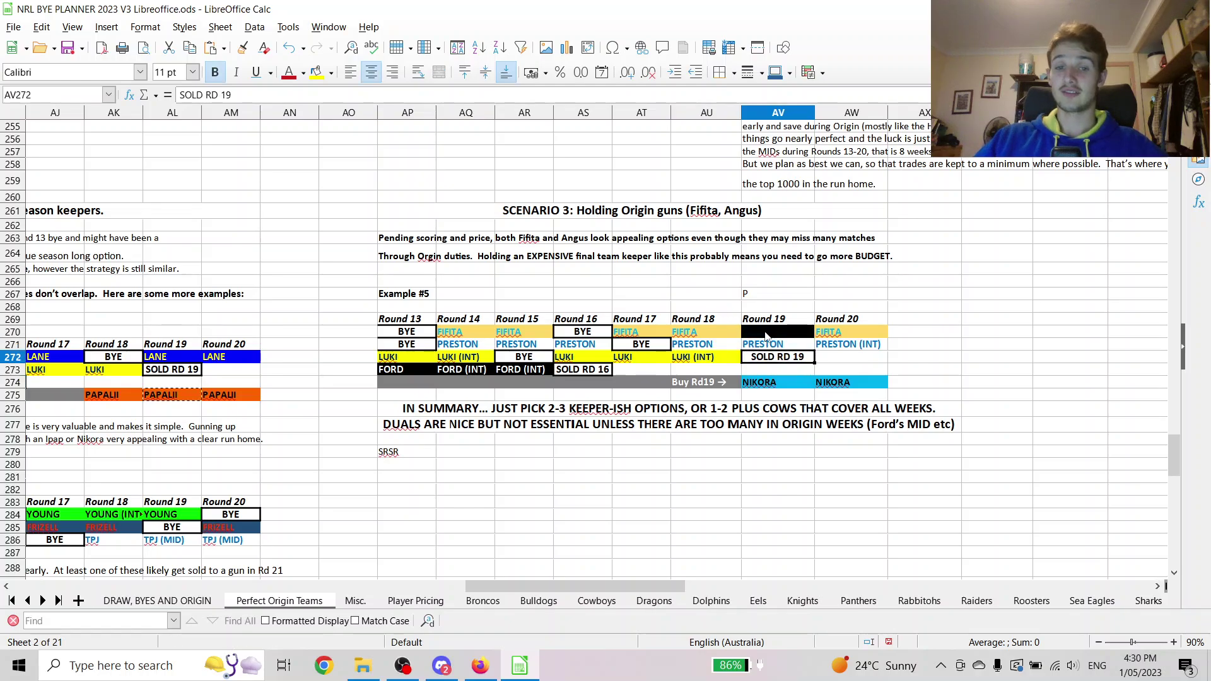
pyautogui.click(765, 335)
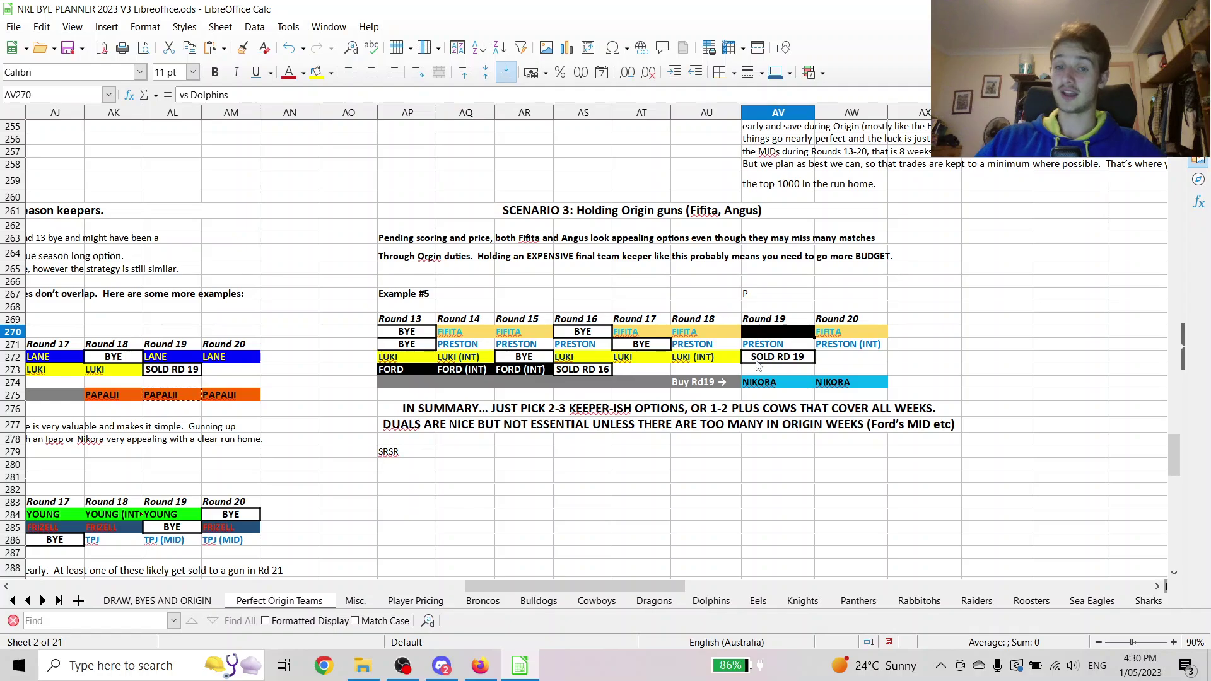
pyautogui.click(760, 358)
pyautogui.click(728, 369)
pyautogui.click(747, 346)
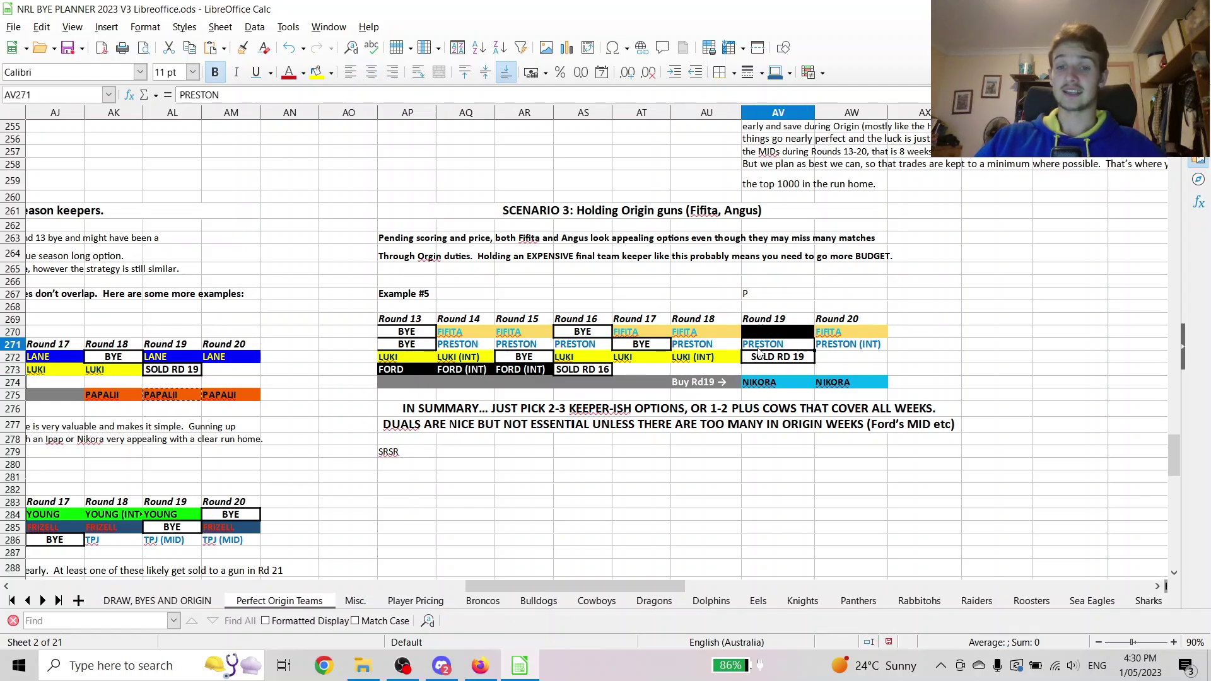
pyautogui.click(762, 382)
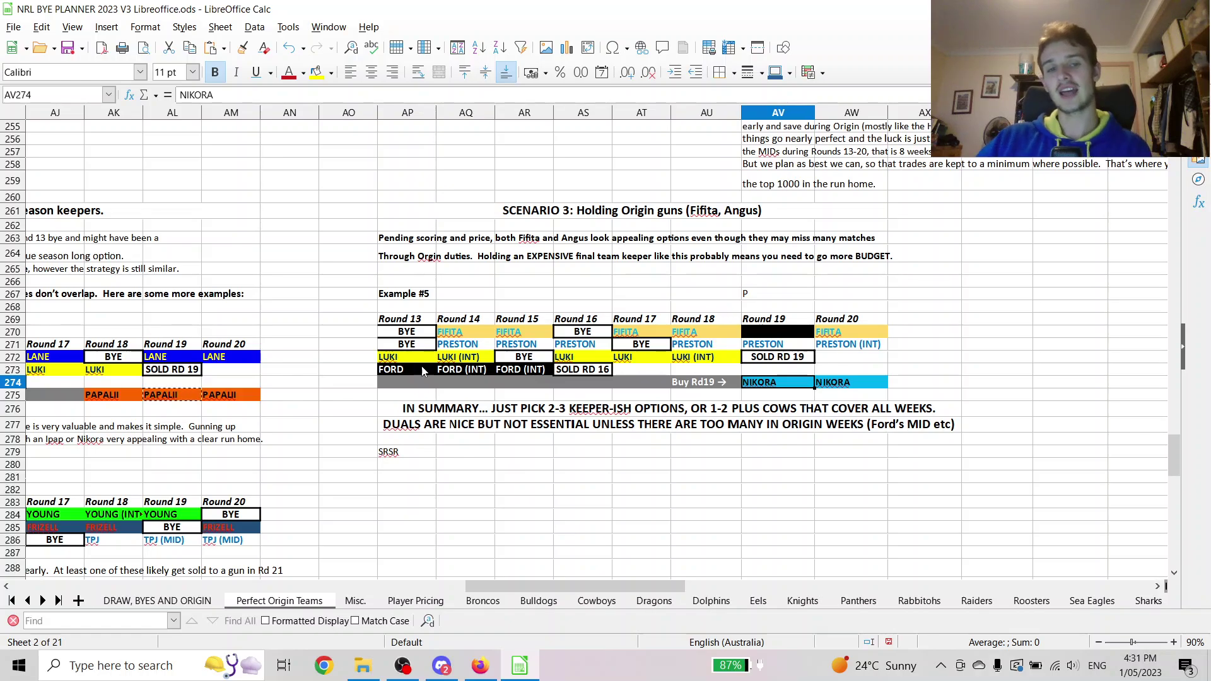
# - Compare Fifita's Round 13 and Round 16 byes with the blacked-out Round 19 cell in Example #5
pyautogui.click(424, 333)
pyautogui.click(570, 336)
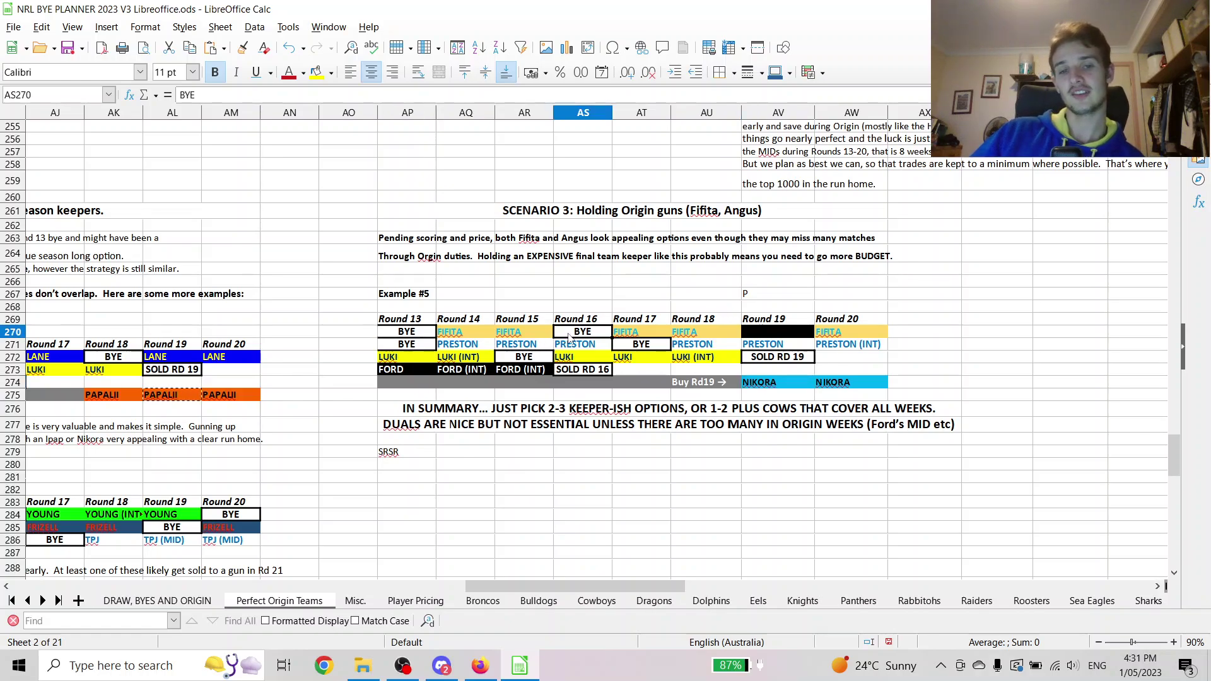
pyautogui.click(762, 334)
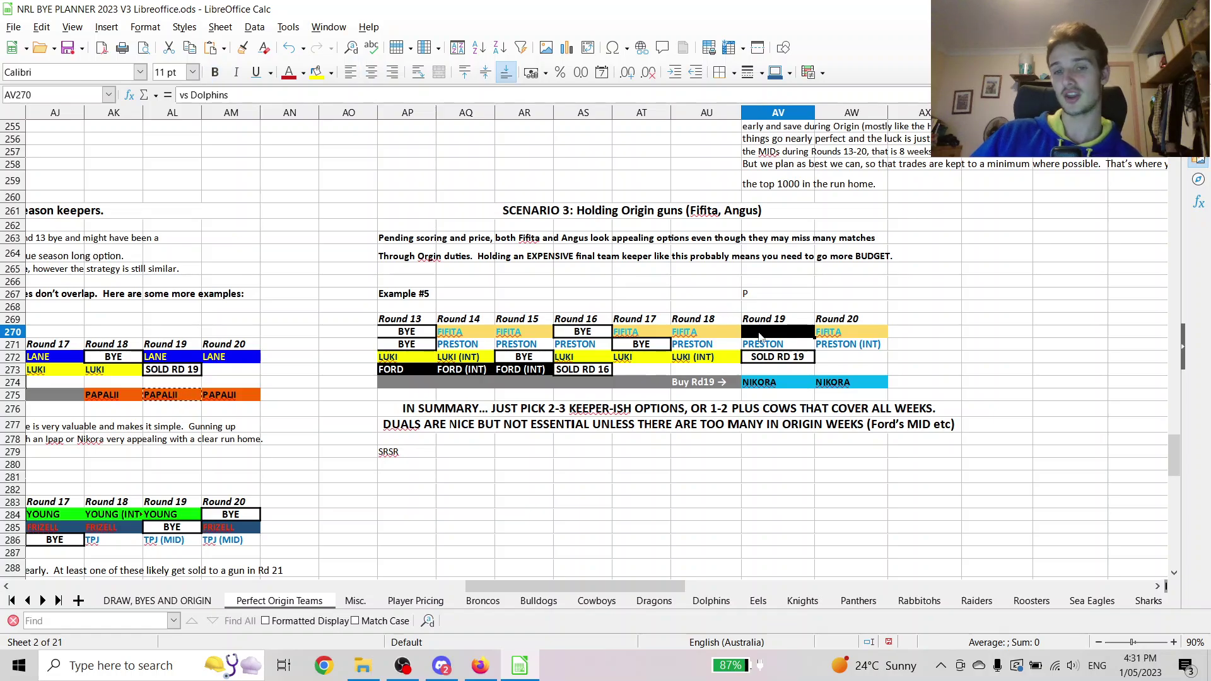
pyautogui.click(574, 337)
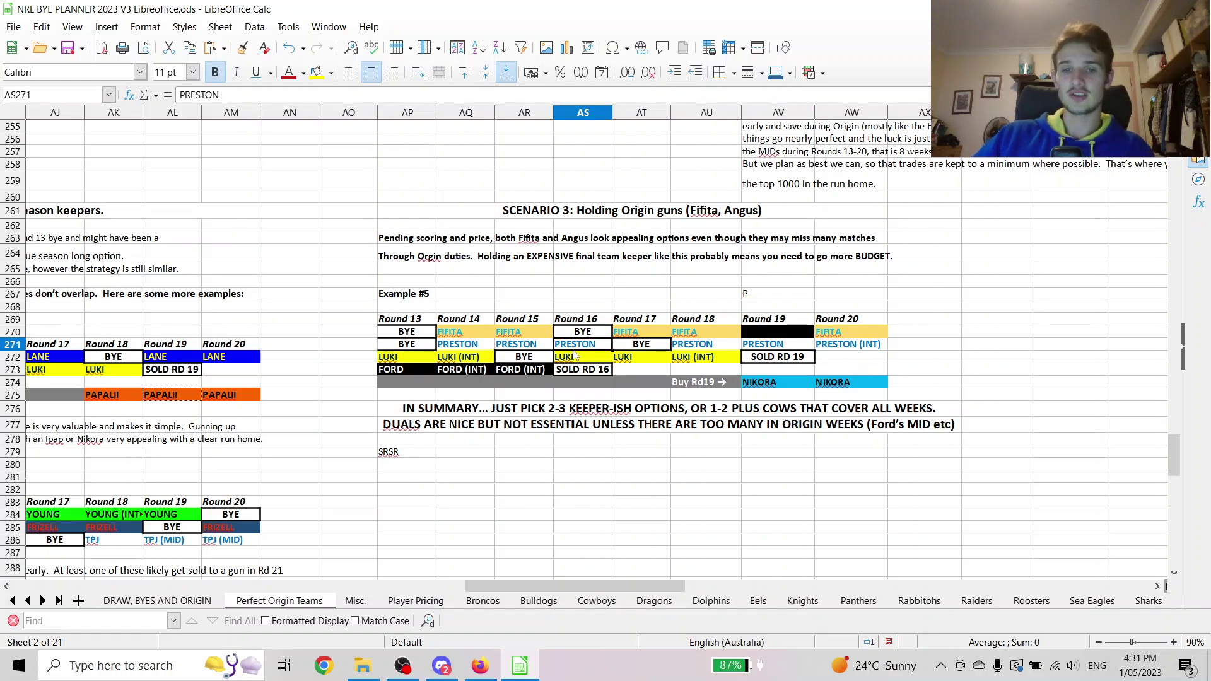
pyautogui.click(768, 334)
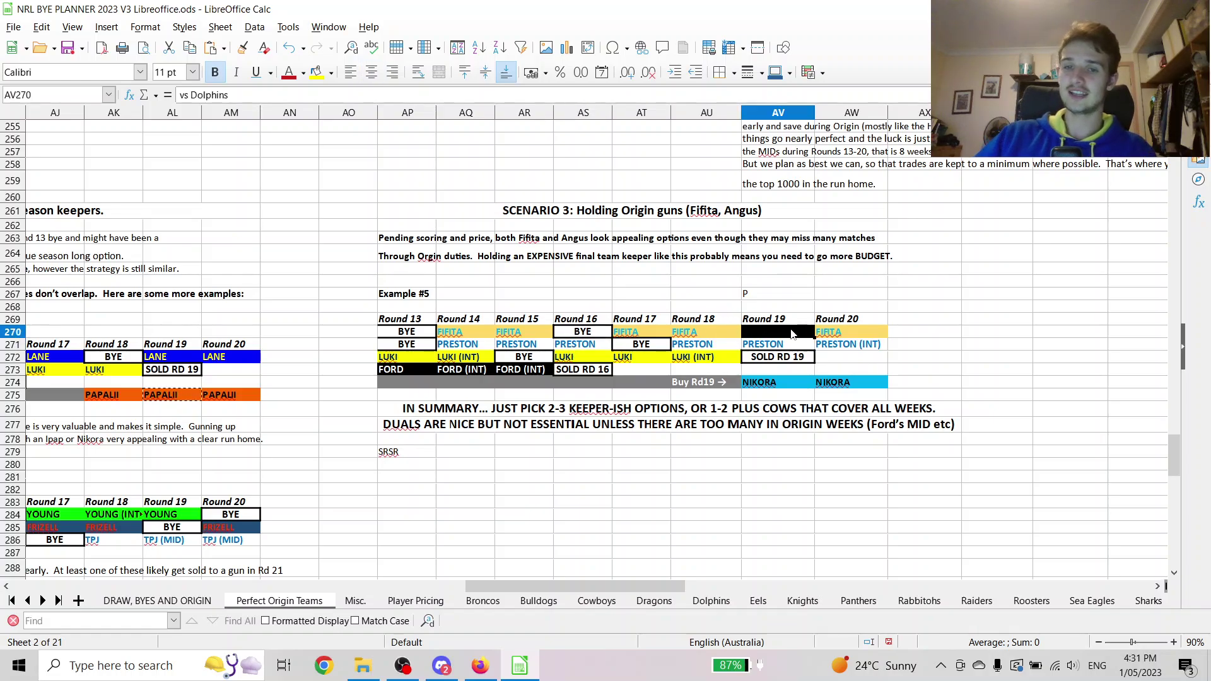
pyautogui.click(578, 335)
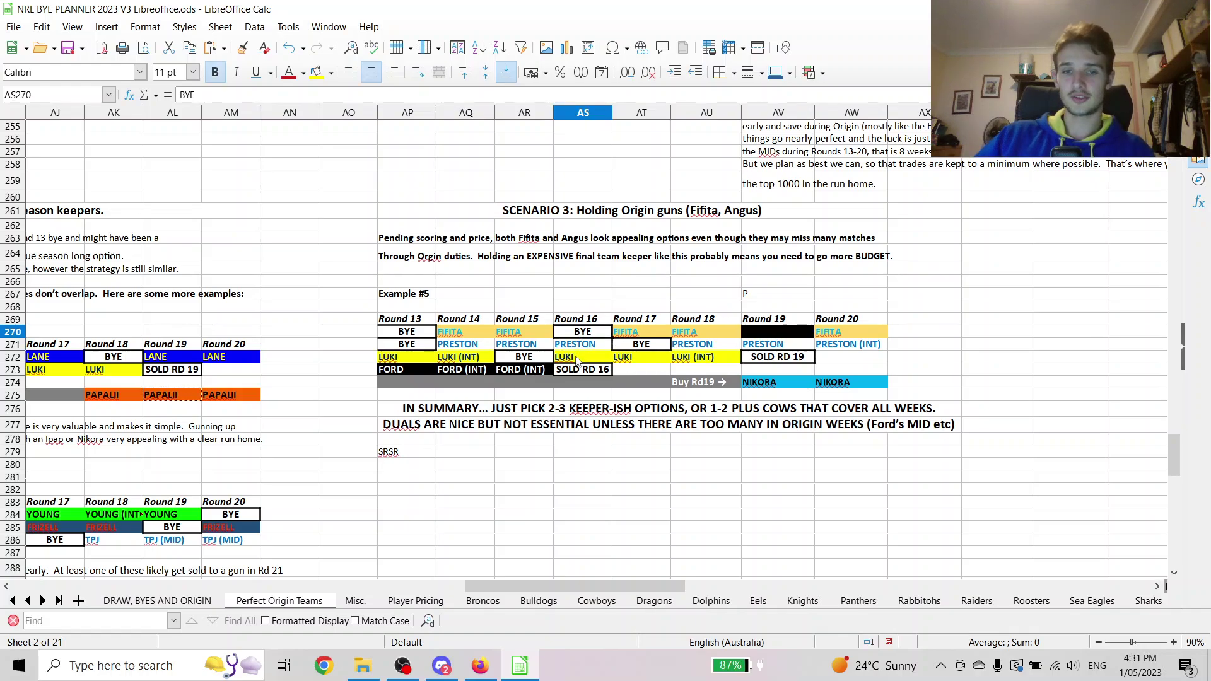
# - Highlight Example #5's Round 16 entries from the heading to Luki, then check Preston's Round 16, 13 and 19 entries
pyautogui.moveTo(575, 361); pyautogui.dragTo(576, 318)
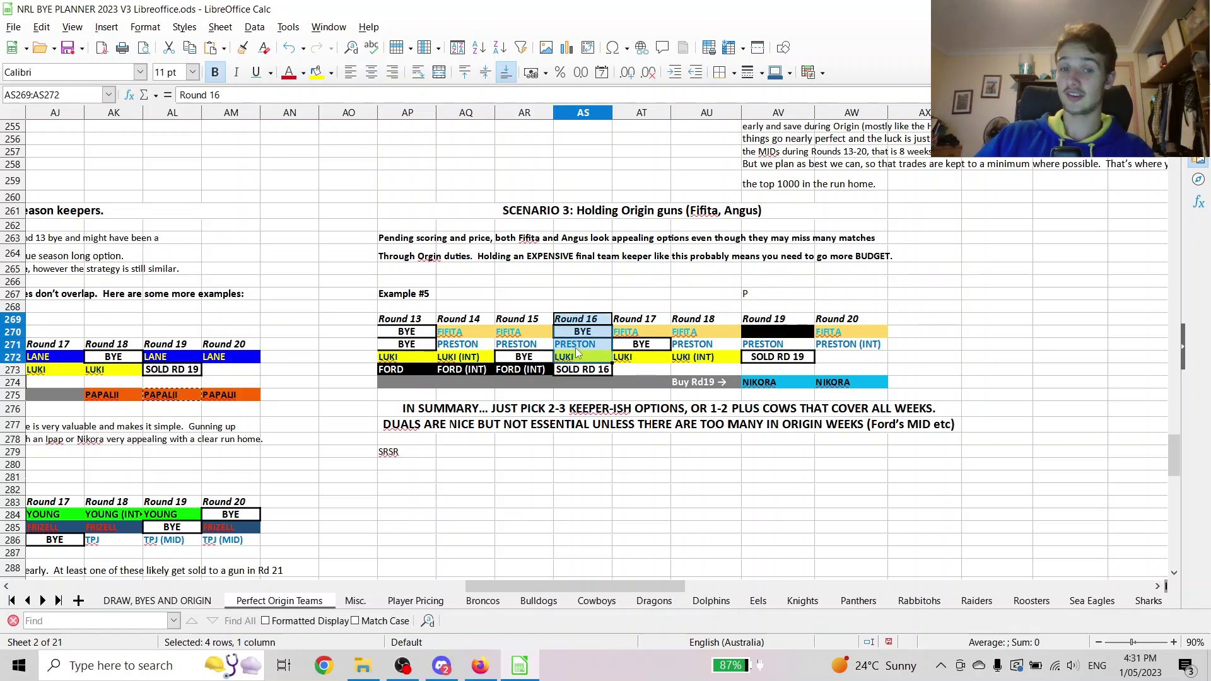
pyautogui.click(576, 347)
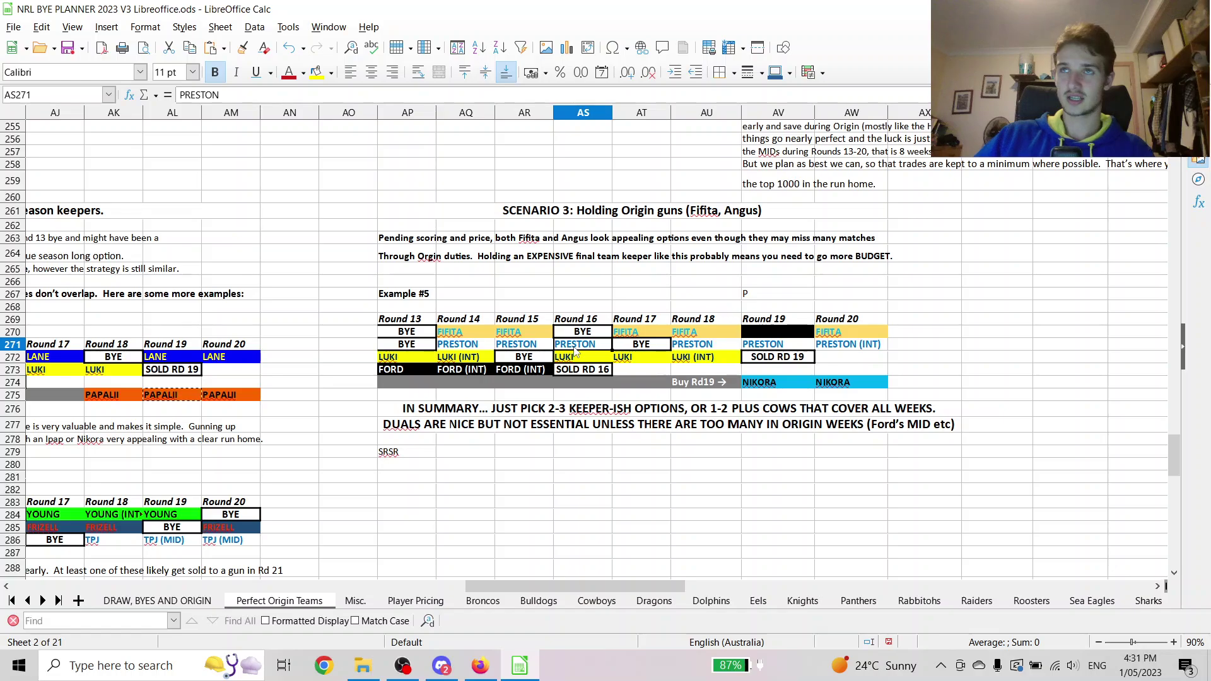
pyautogui.click(411, 344)
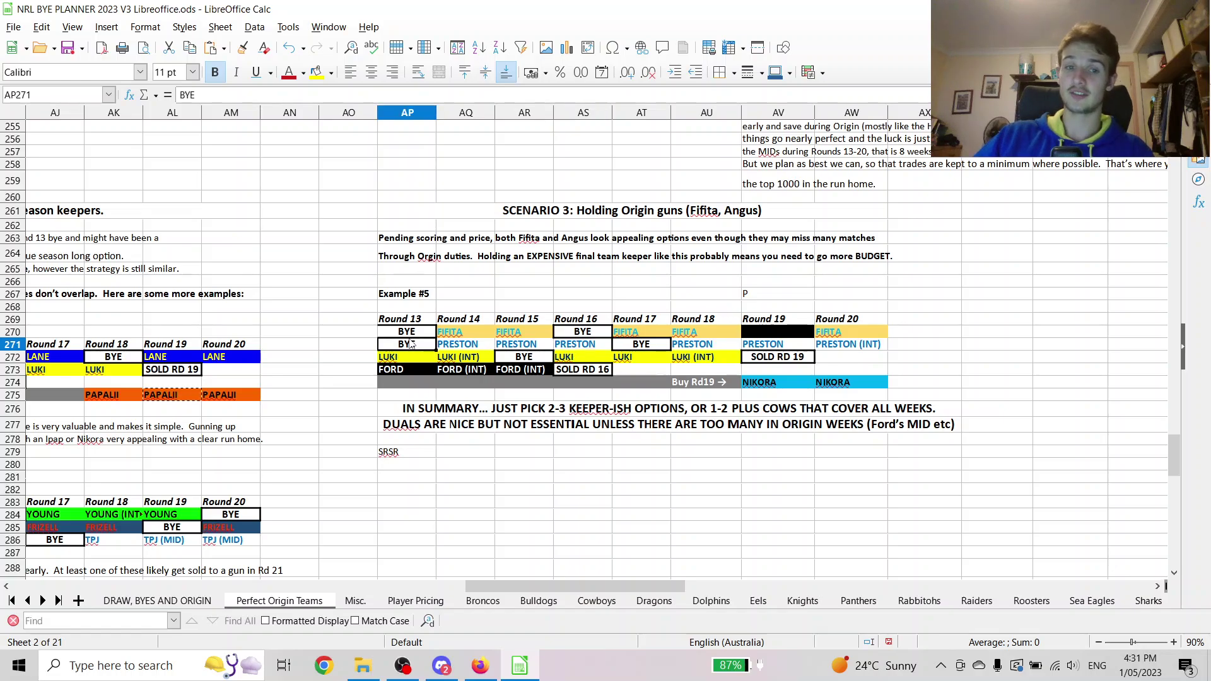
pyautogui.click(781, 351)
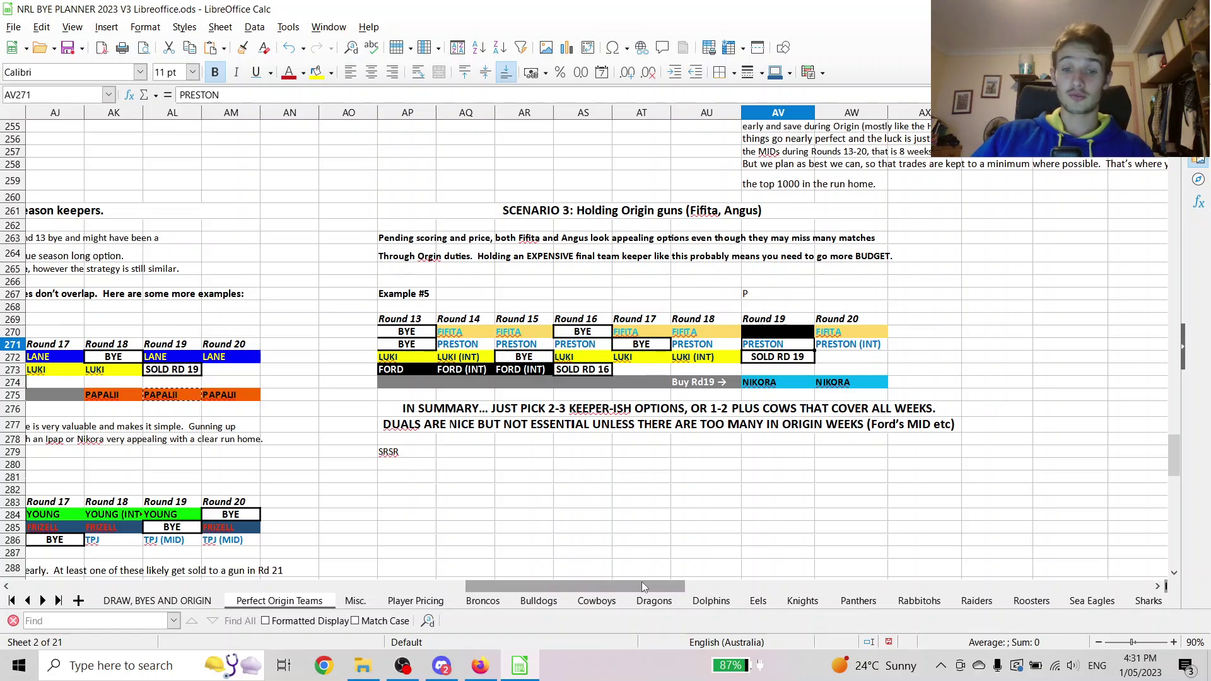
# - Return to Scenario 2, highlight the full Lane, Luki, Ford and Papalii block of Example #3, and review the notes under Example #4
pyautogui.moveTo(640, 584); pyautogui.dragTo(561, 593)
pyautogui.moveTo(210, 363); pyautogui.dragTo(658, 399)
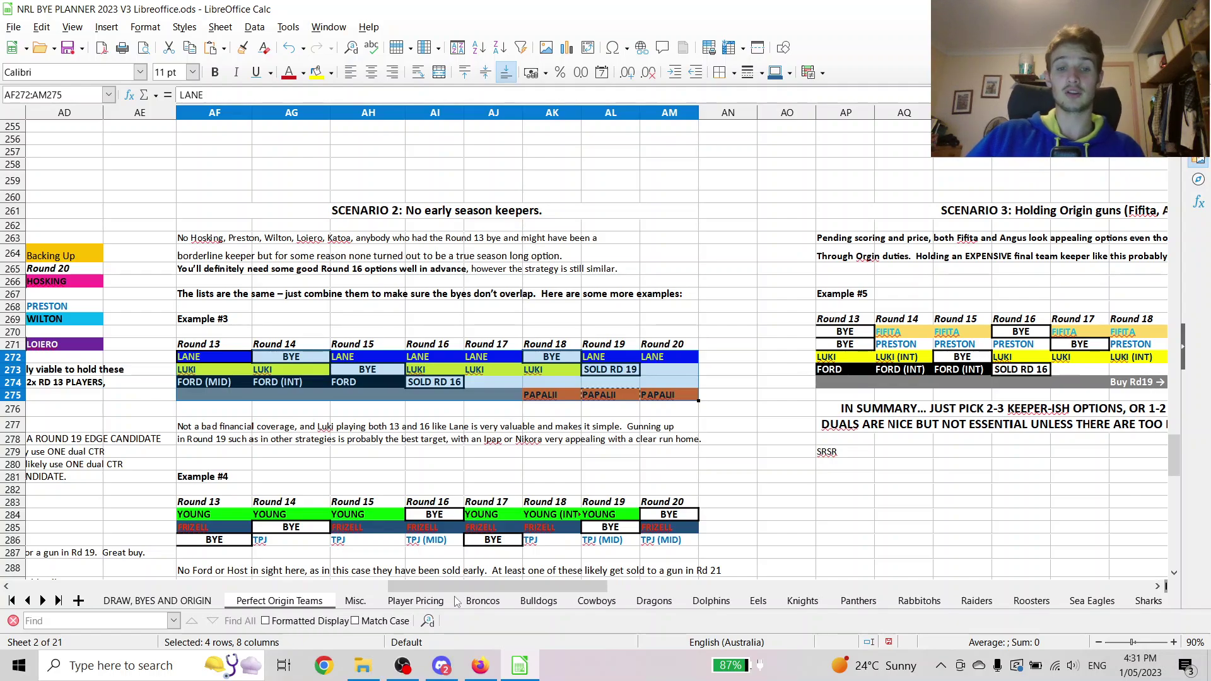
pyautogui.click(534, 382)
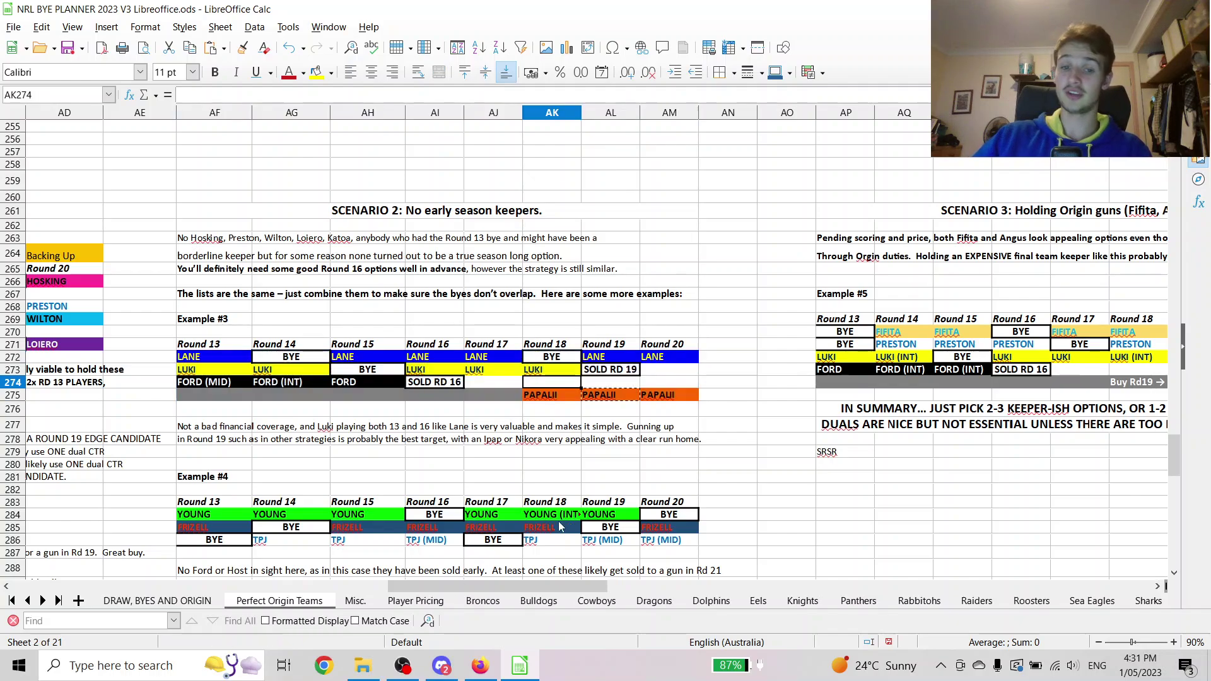
pyautogui.moveTo(542, 591)
pyautogui.mouseDown()
pyautogui.moveTo(489, 623)
pyautogui.moveTo(529, 587)
pyautogui.mouseUp()
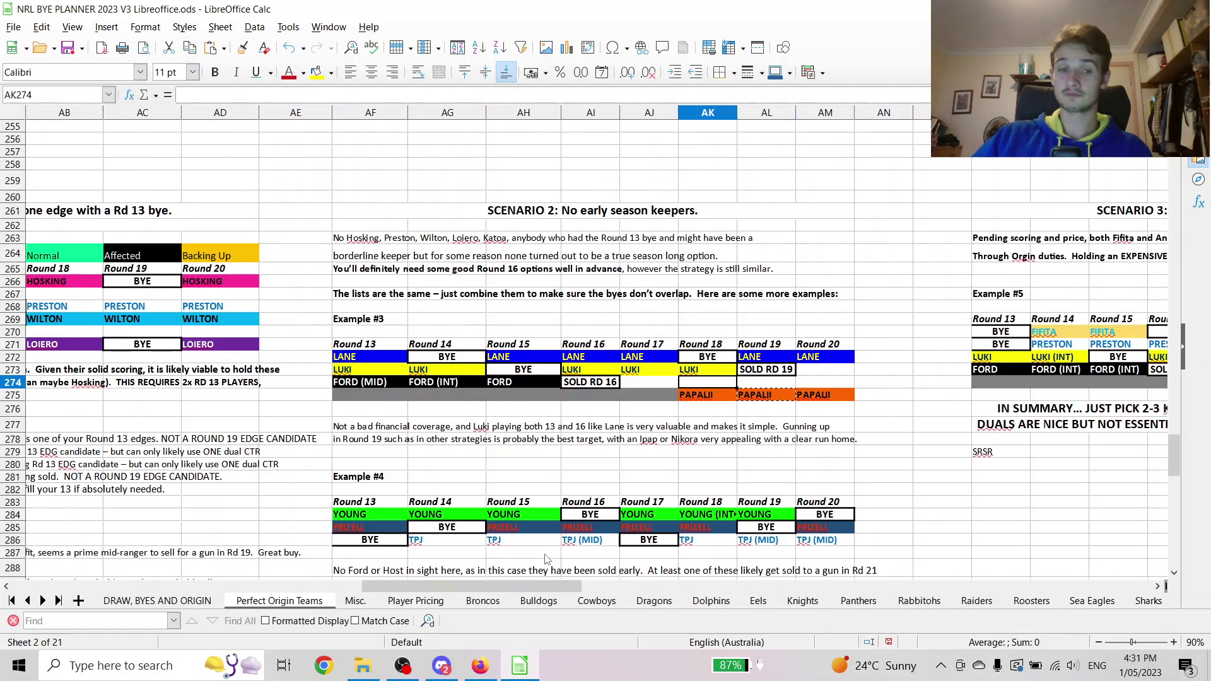
pyautogui.scroll(-6, 537, 565)
pyautogui.scroll(5, 523, 546)
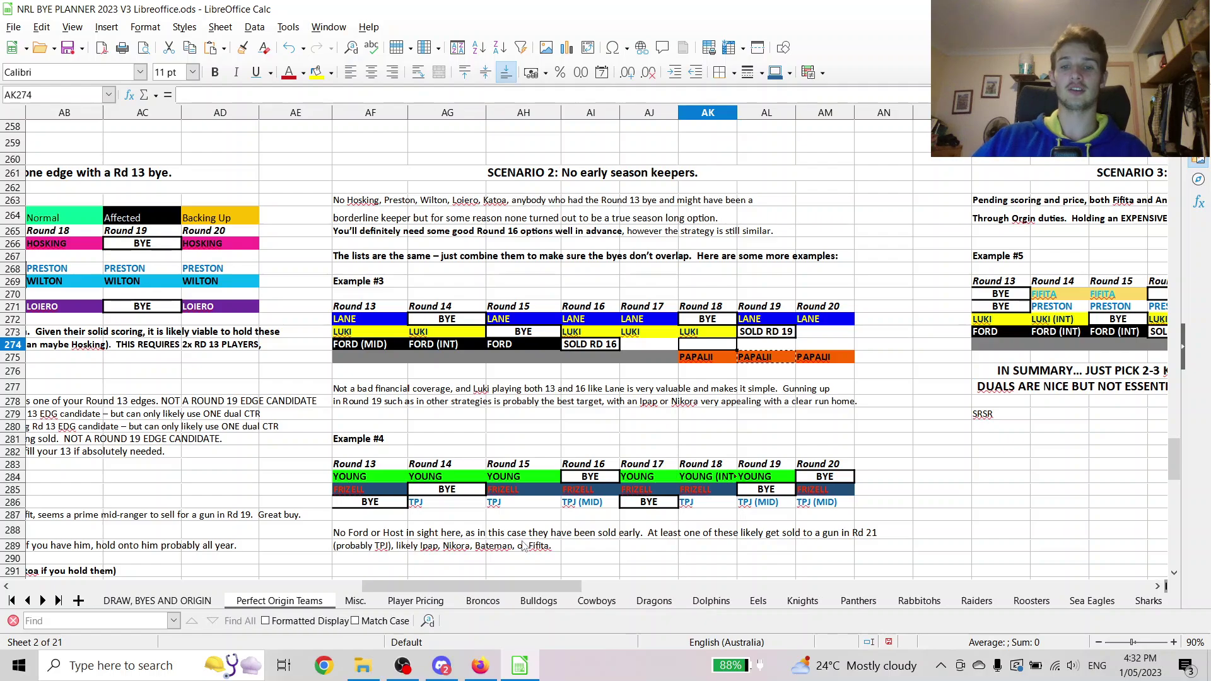
# - Bring Example #5 back into view and highlight Fifita's Round 14 and 15 entries, then all four Round 13 entries
pyautogui.moveTo(494, 584); pyautogui.dragTo(569, 575)
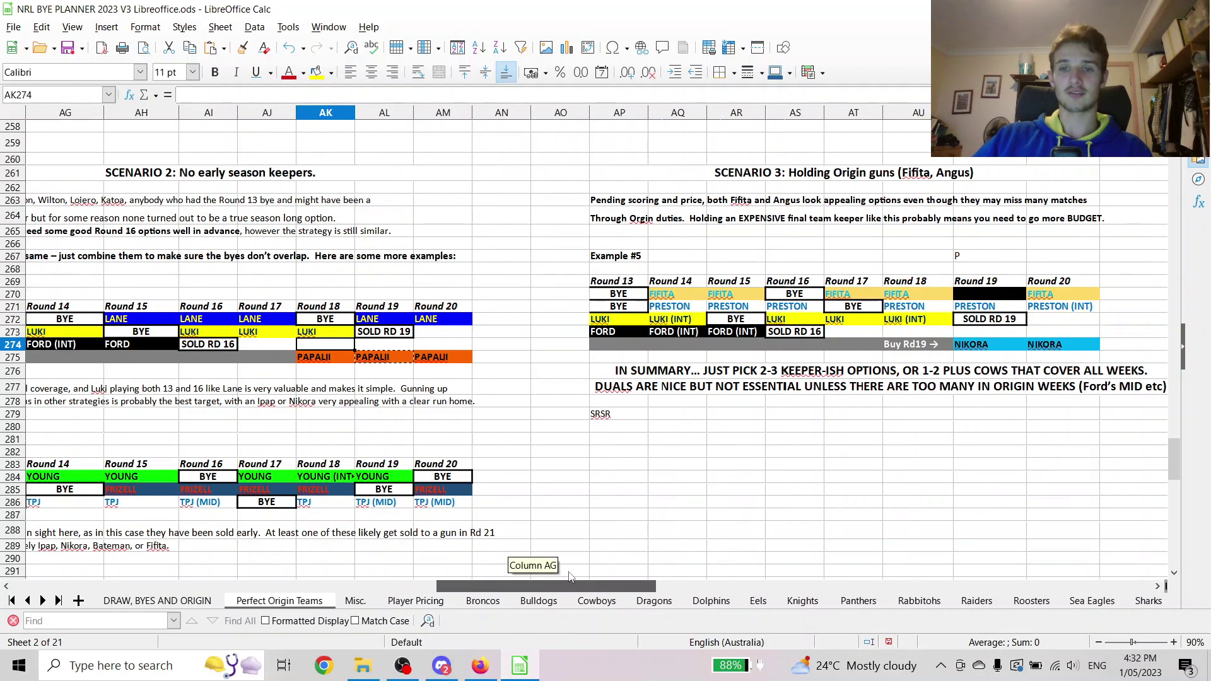
pyautogui.moveTo(640, 293); pyautogui.dragTo(719, 295)
pyautogui.click(655, 293)
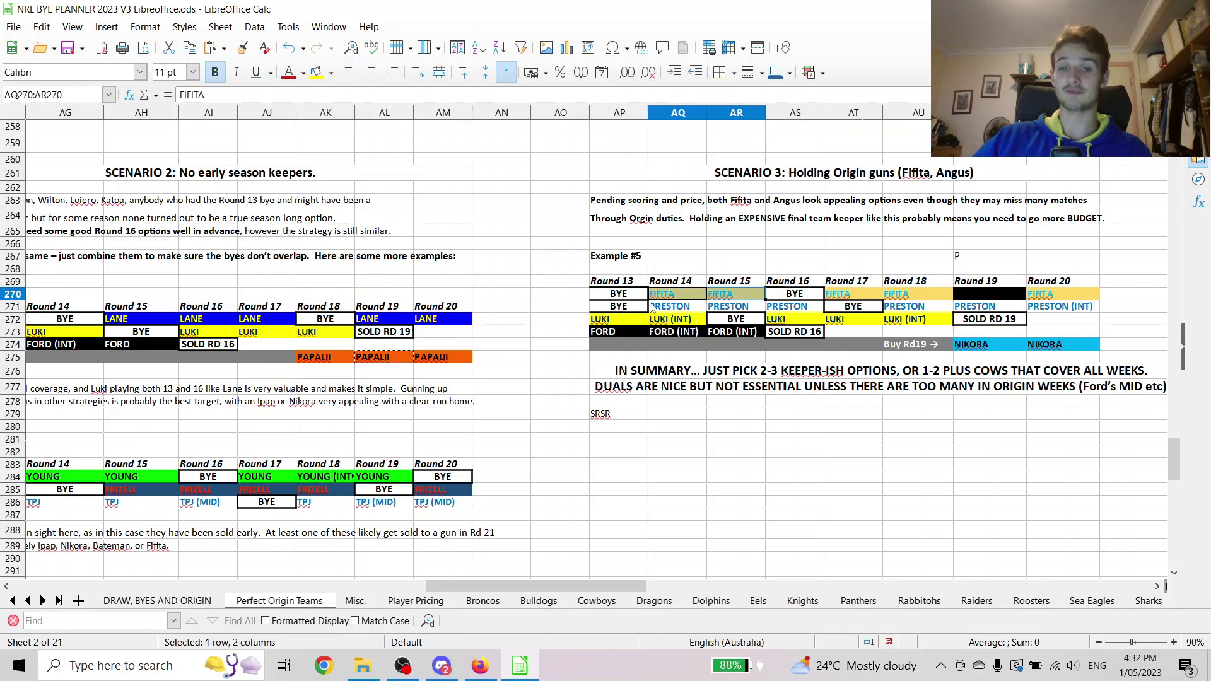
pyautogui.moveTo(638, 294); pyautogui.dragTo(630, 333)
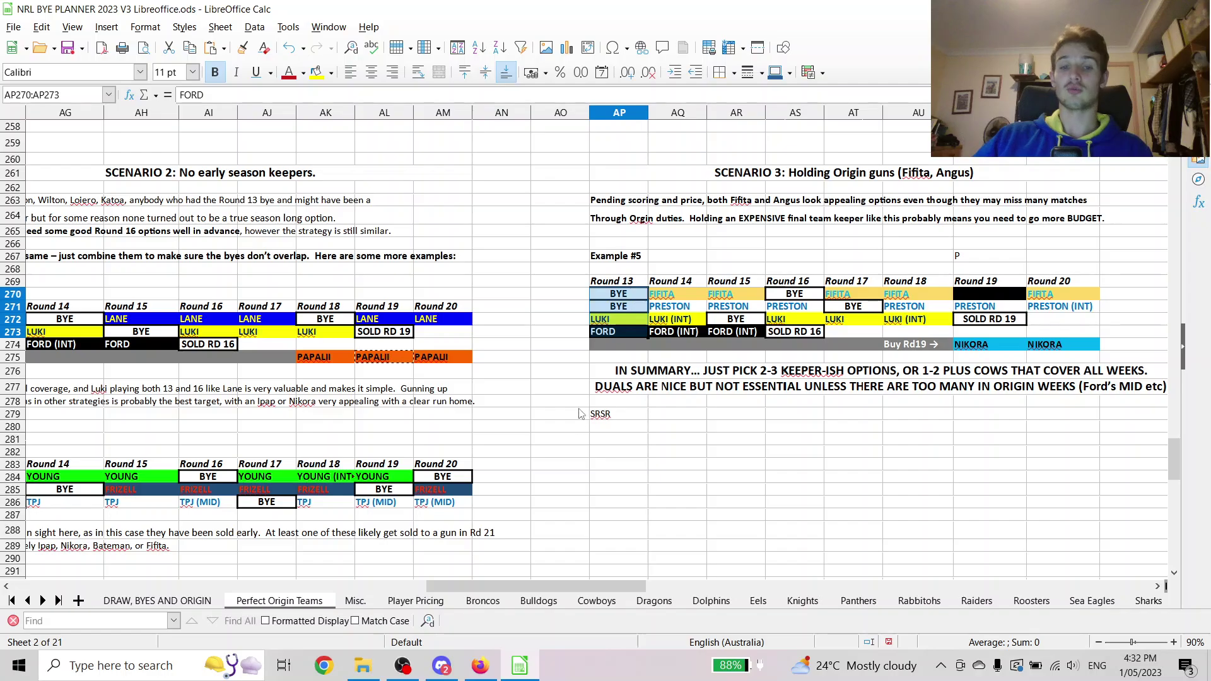
# - Return to the EDGES section and check the Sea Eagles' Round 13 and Round 15 Olakau'atu entries in the lower player table
pyautogui.moveTo(585, 586); pyautogui.dragTo(177, 586)
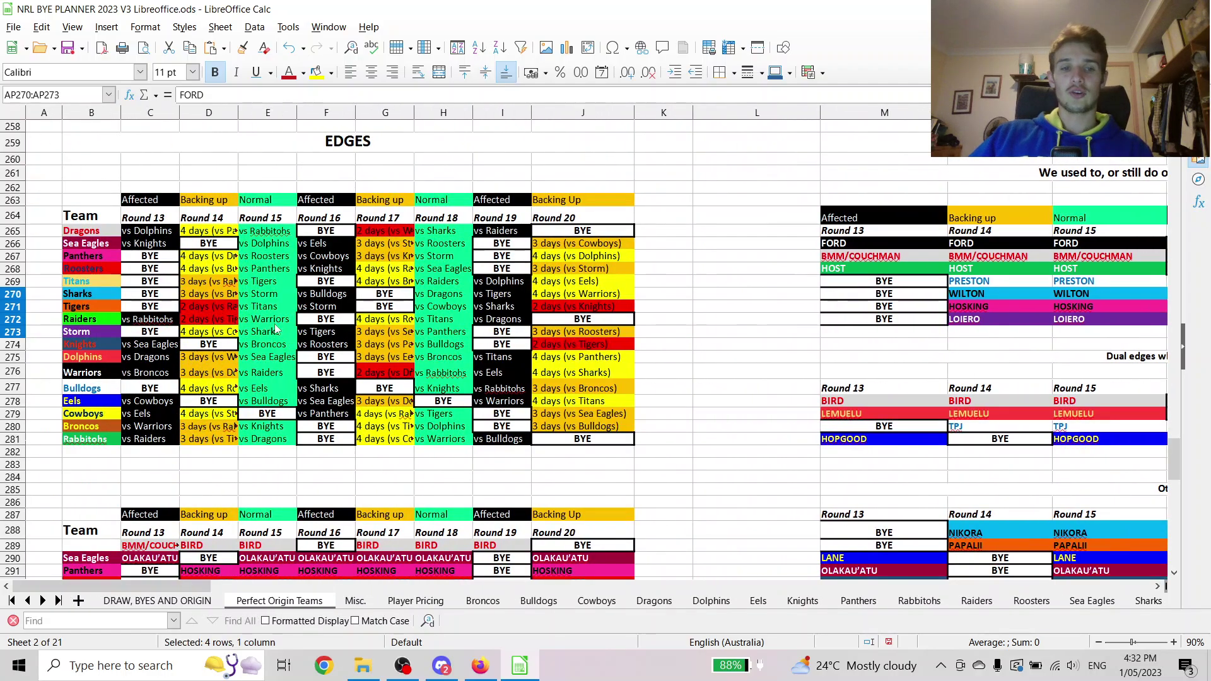
pyautogui.scroll(-6, 275, 329)
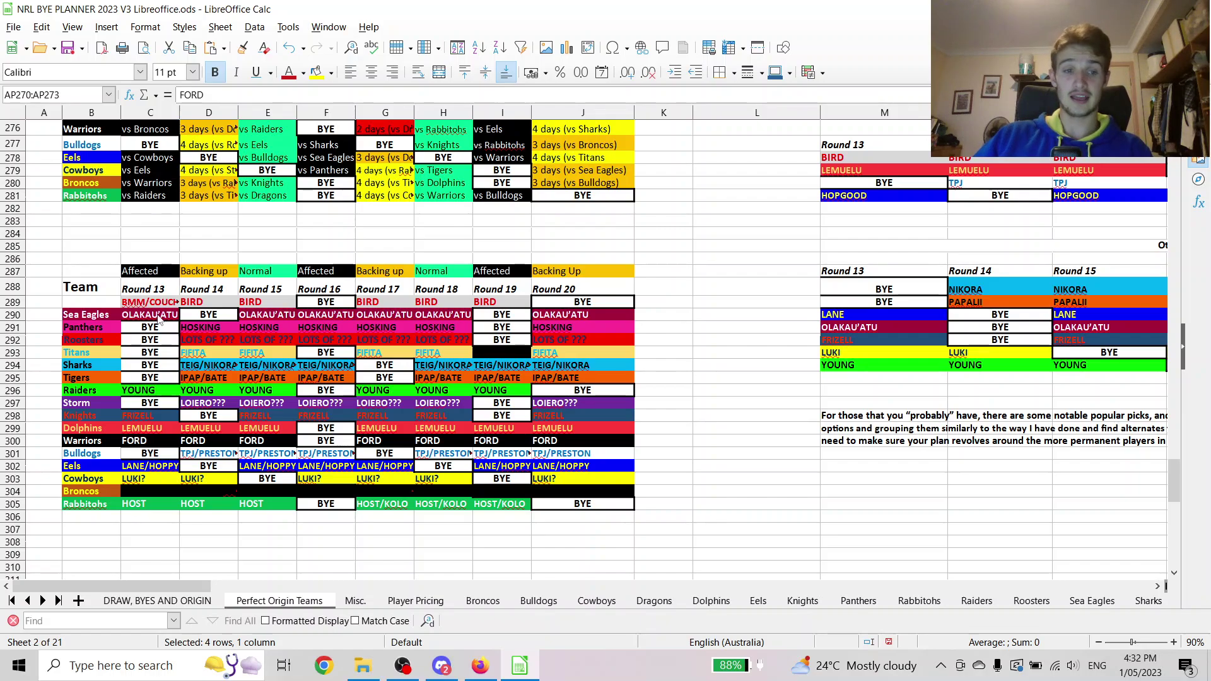
pyautogui.click(159, 317)
pyautogui.click(257, 319)
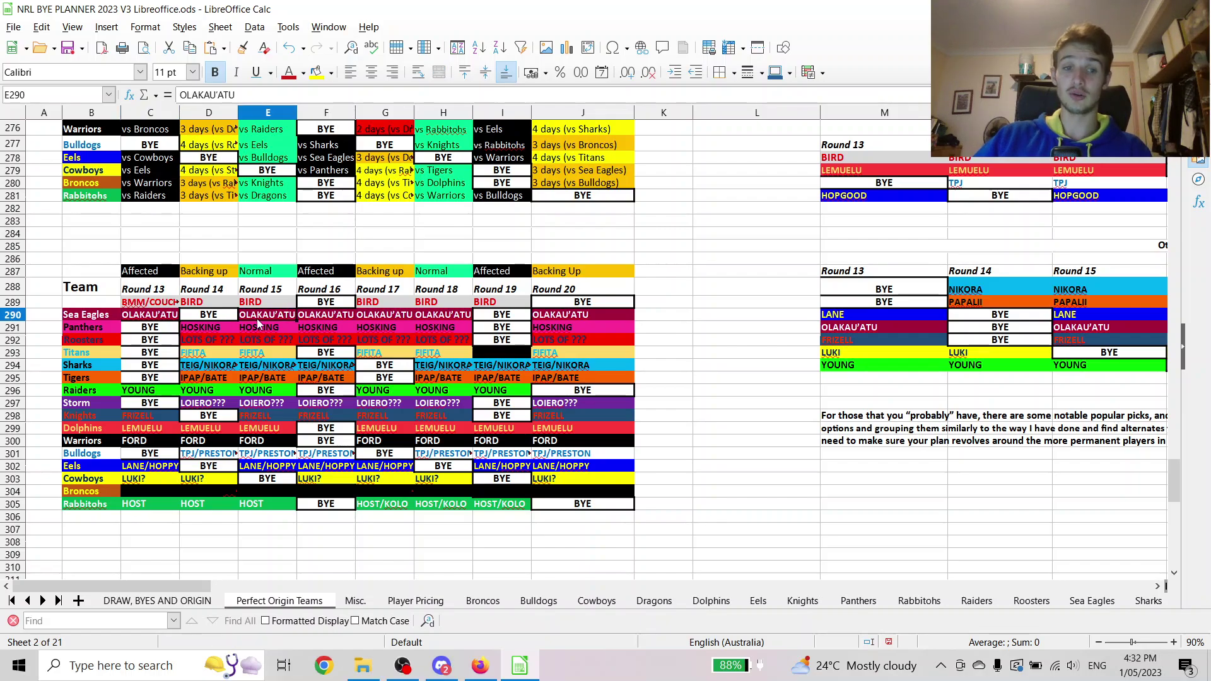
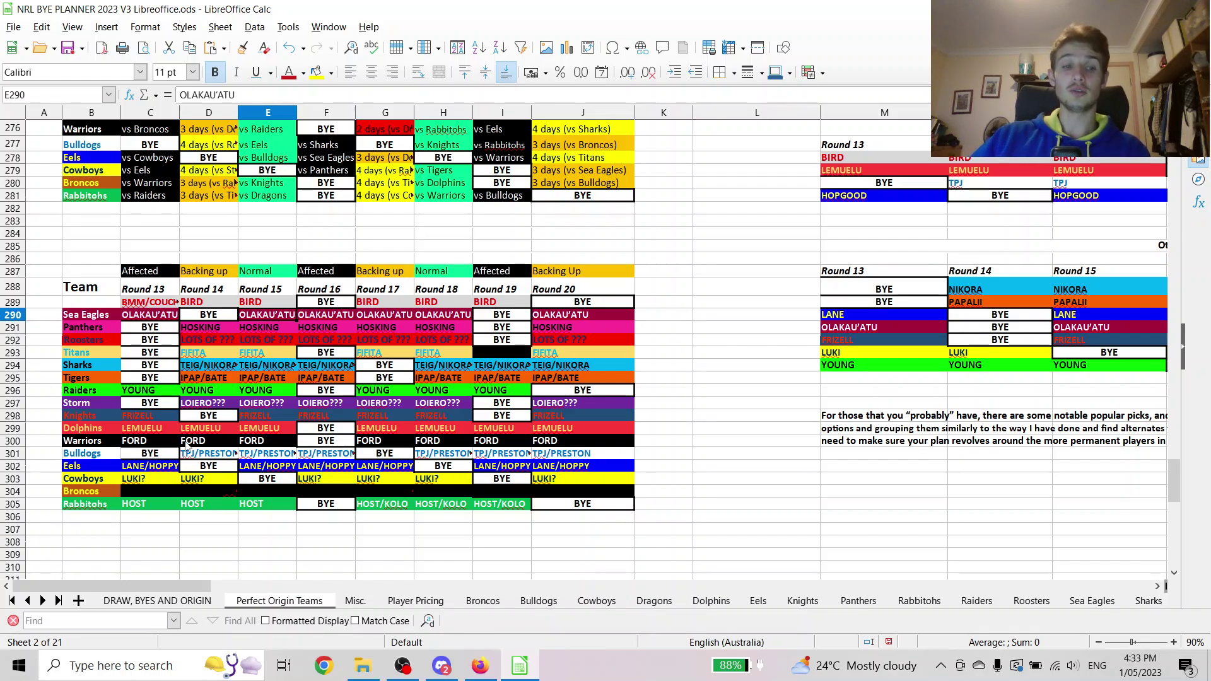
# - Check the Round 19 entries in the lower EDGES player table, including the Dolphins, Raiders, Knights, Bulldogs and Warriors
pyautogui.click(504, 433)
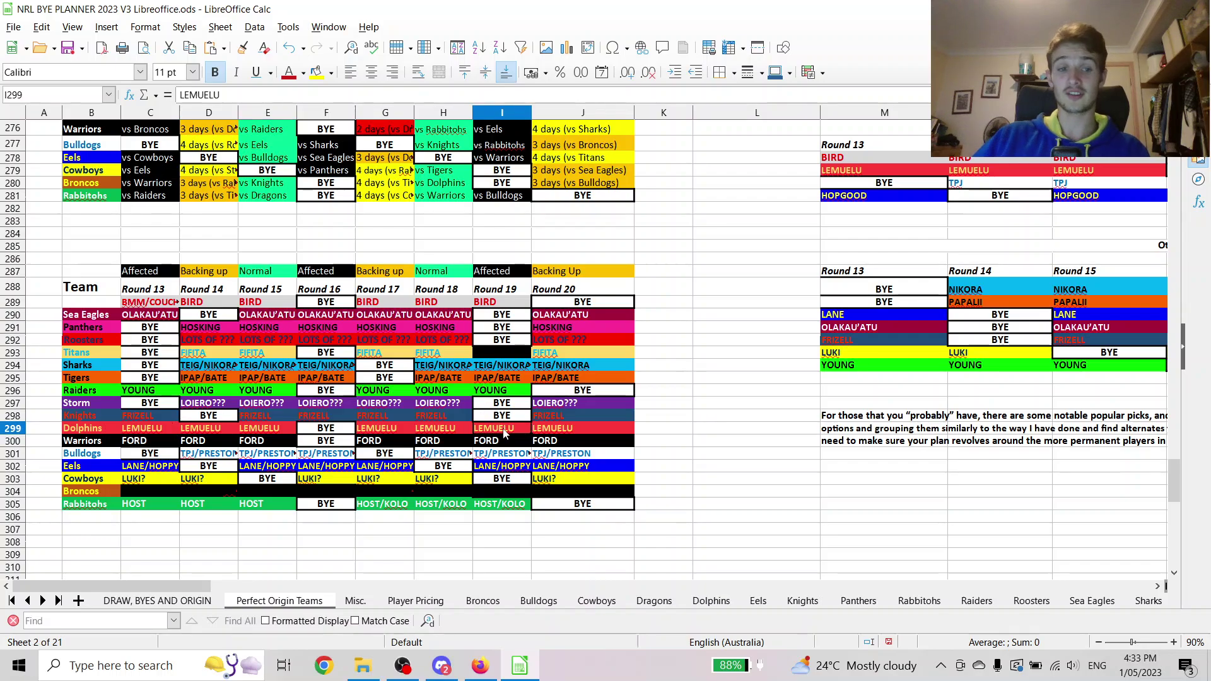
pyautogui.click(509, 392)
pyautogui.click(508, 381)
pyautogui.click(518, 414)
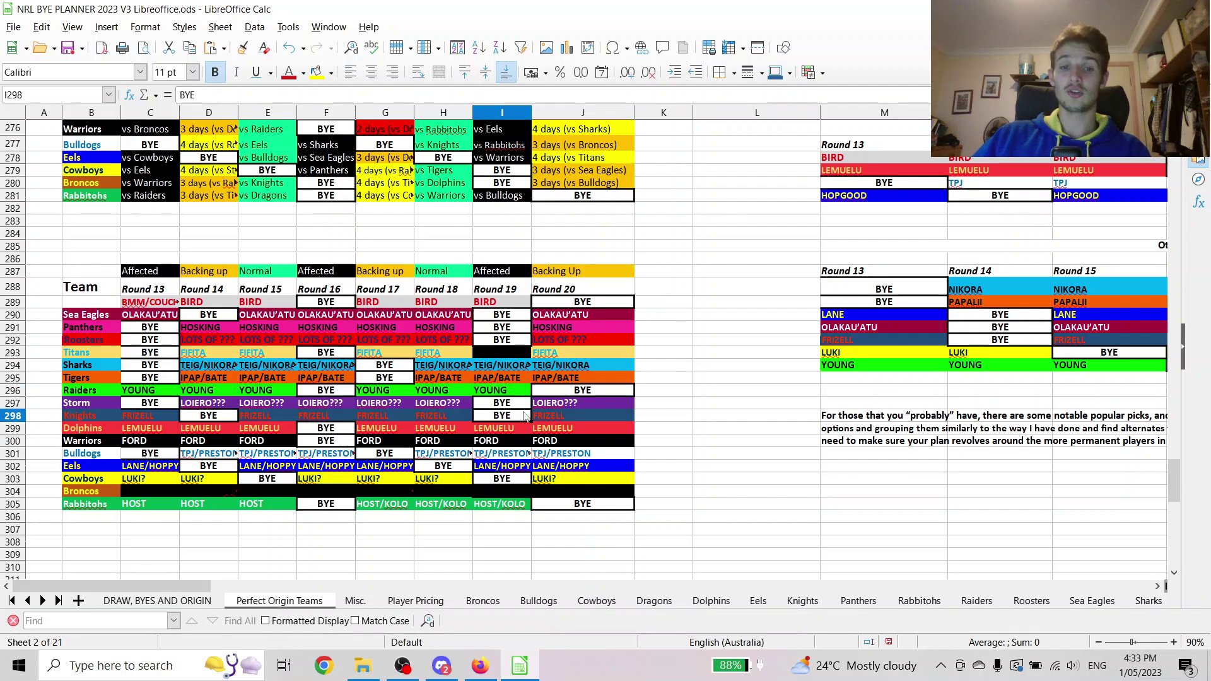
pyautogui.click(518, 423)
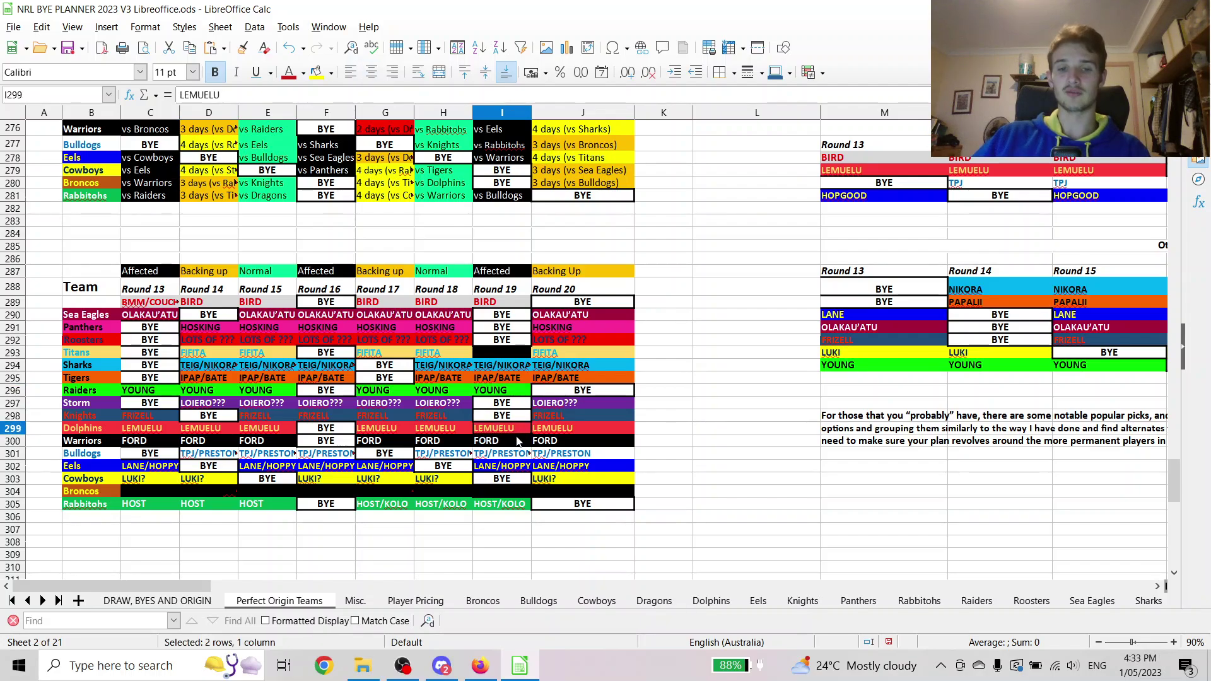
pyautogui.click(513, 421)
pyautogui.click(516, 428)
pyautogui.click(516, 454)
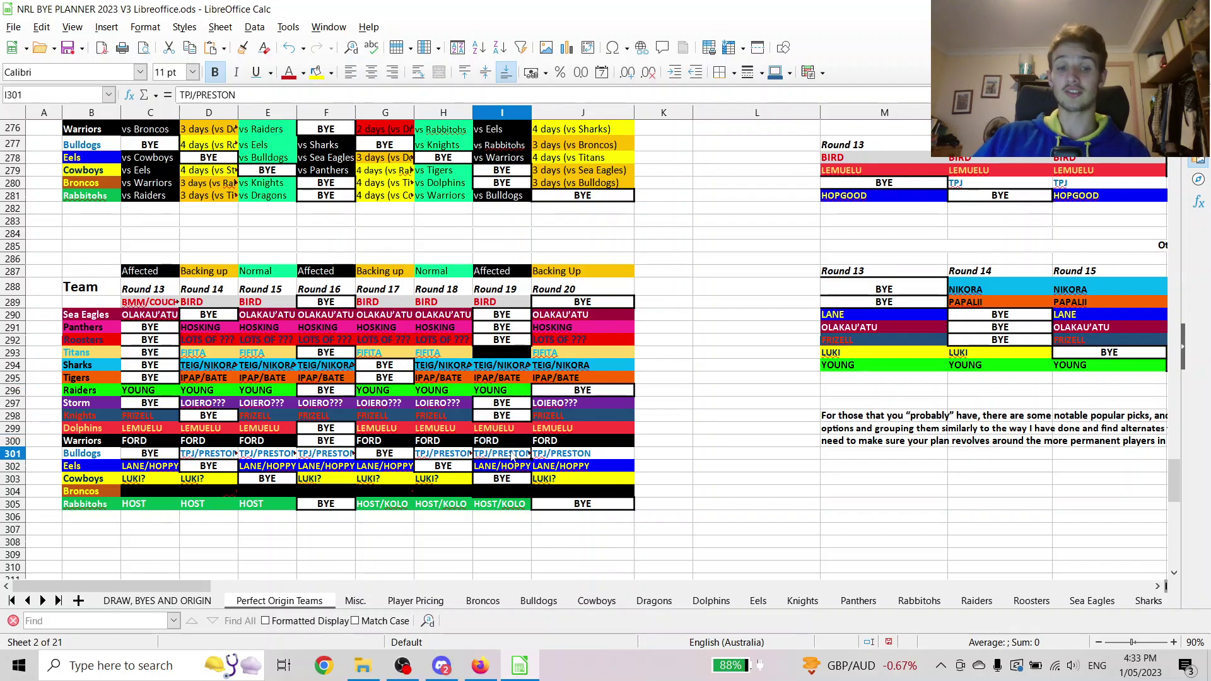
pyautogui.click(518, 445)
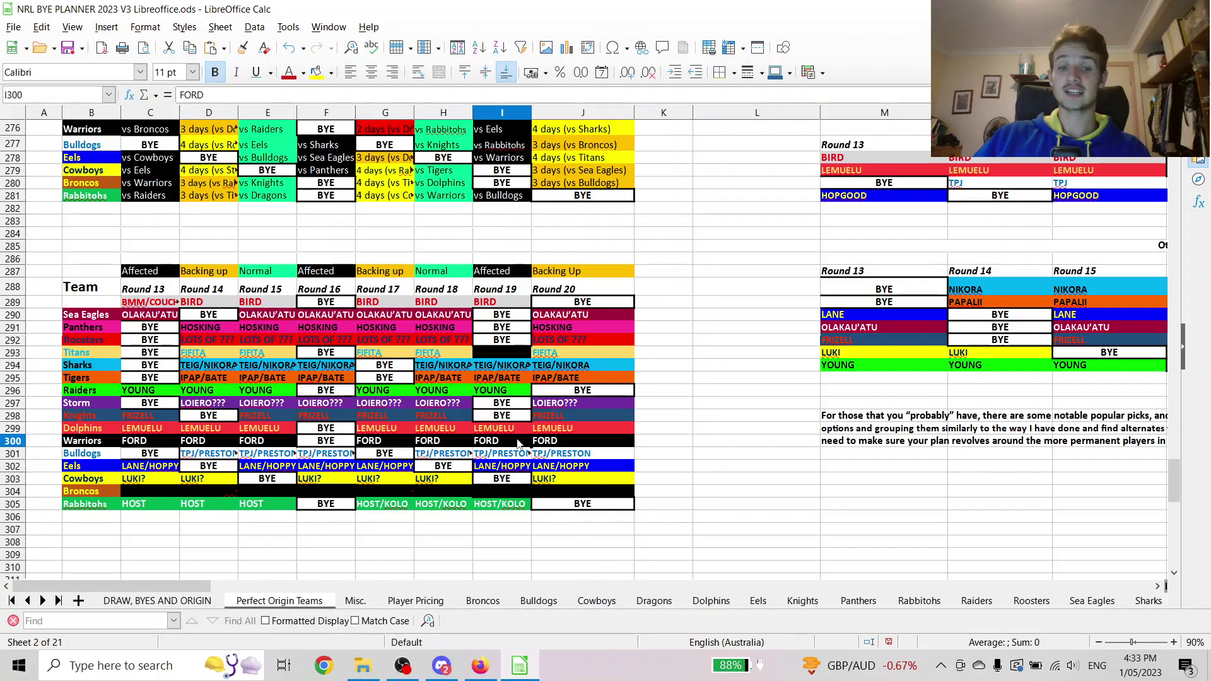
# - Check the Raiders' and Tigers' Round 14 entries, highlight the Roosters and Titans rows for Rounds 14 to 20, and select the Roosters' name
pyautogui.click(227, 391)
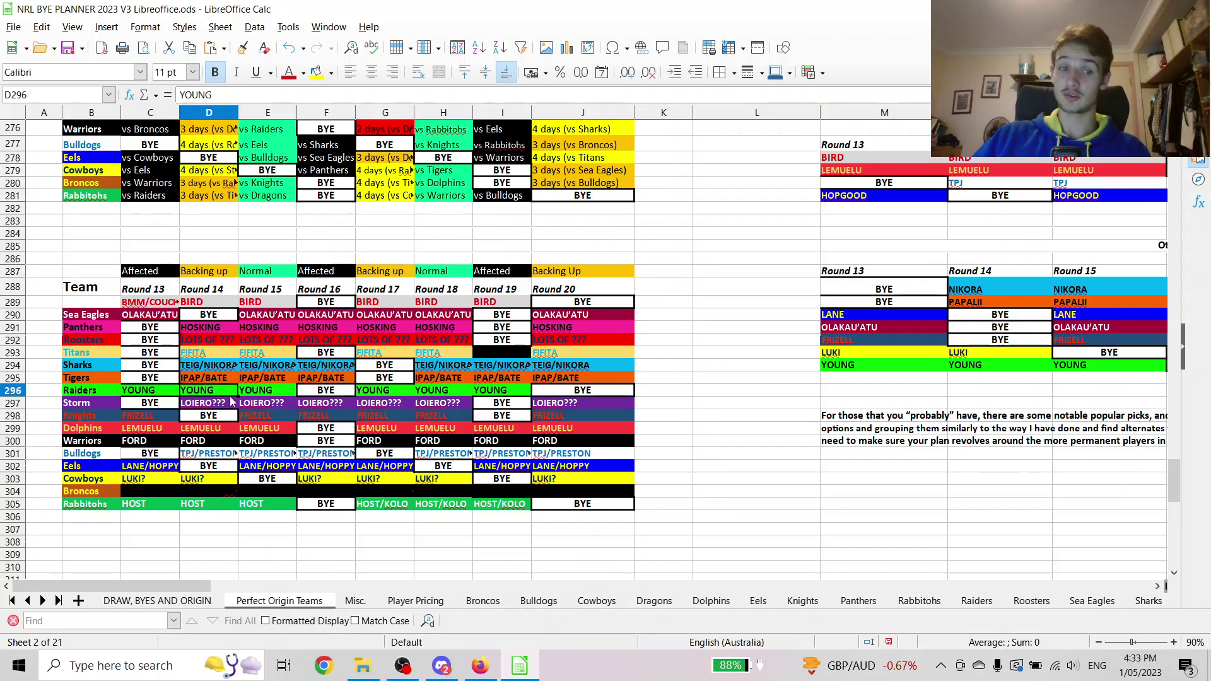
pyautogui.click(229, 383)
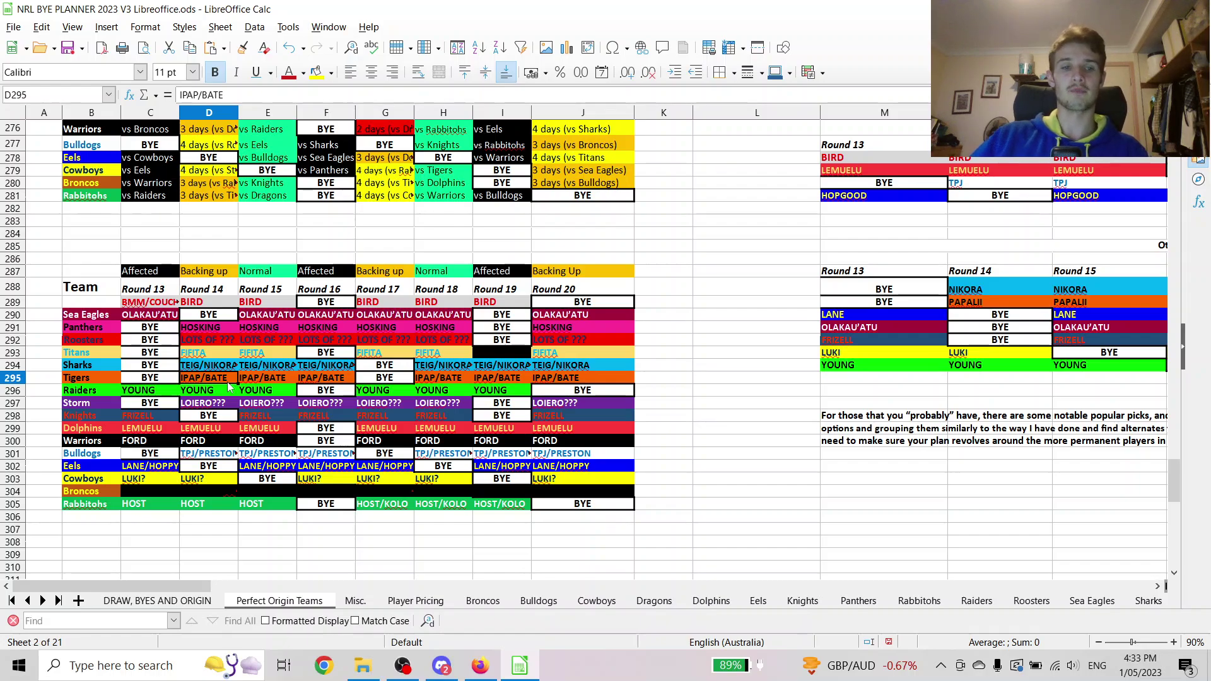
pyautogui.click(207, 344)
pyautogui.moveTo(208, 349); pyautogui.dragTo(532, 347)
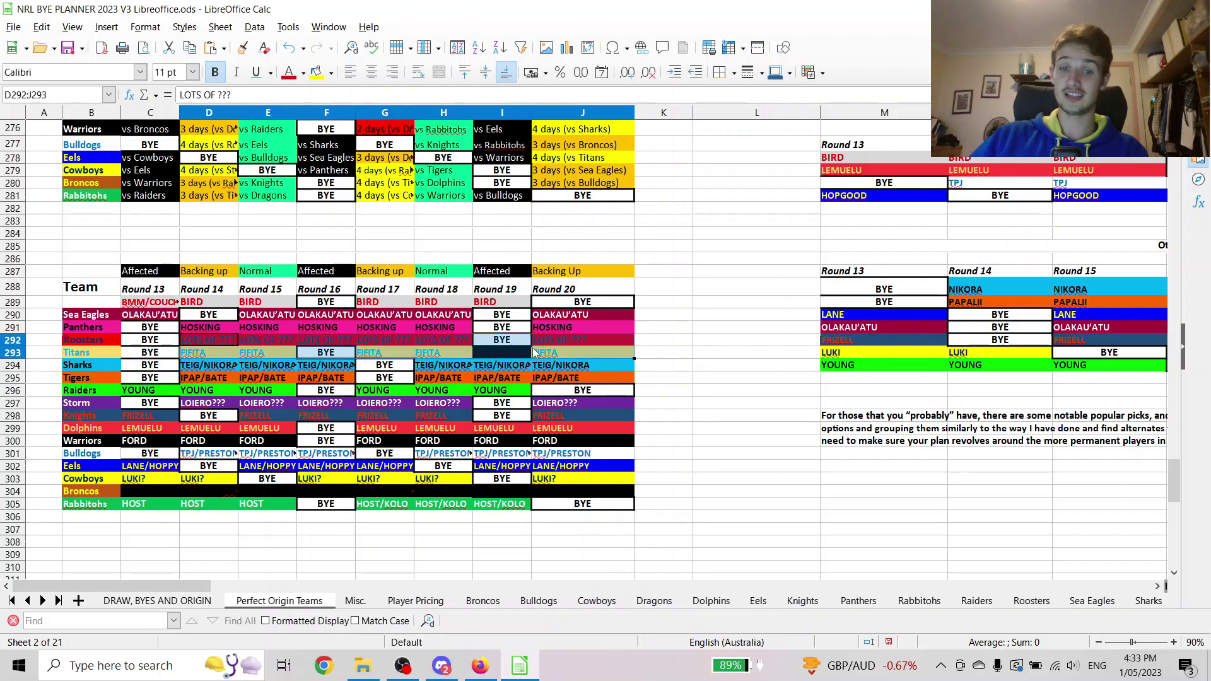
pyautogui.click(71, 339)
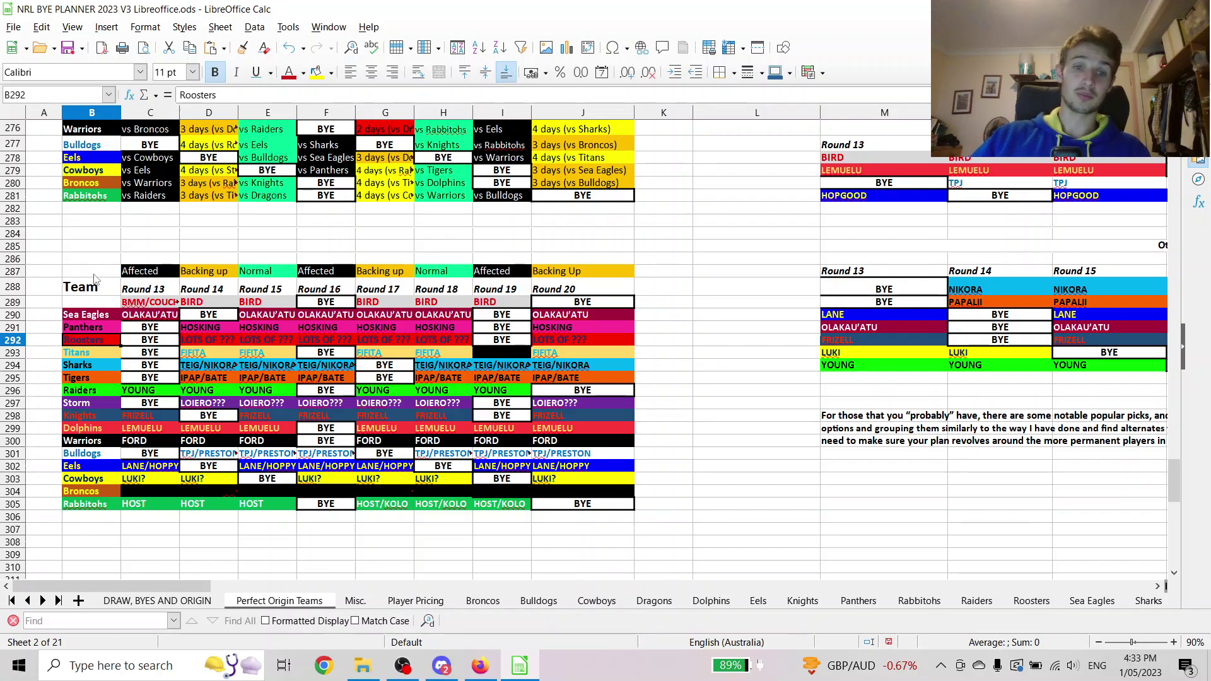
# - Highlight the Round 14 and 15 entries down to the Eels, then compare the Round 13 byes of the Panthers, Tigers and Bulldogs
pyautogui.moveTo(261, 289); pyautogui.dragTo(231, 477)
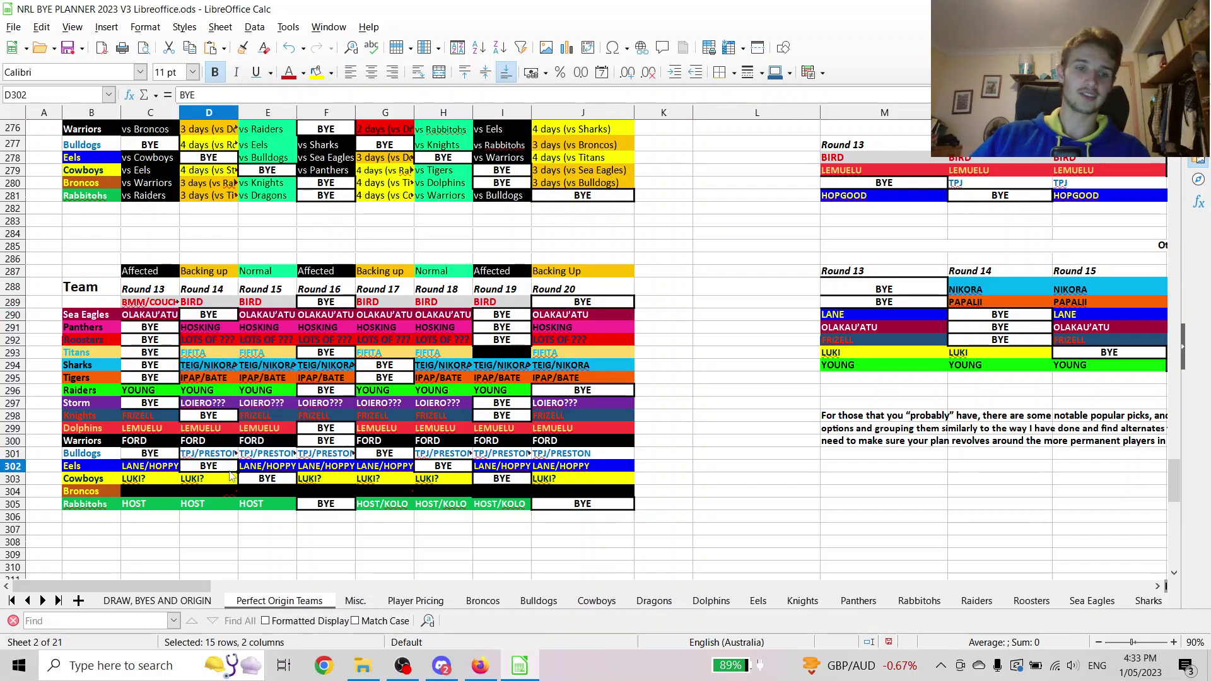
pyautogui.click(236, 532)
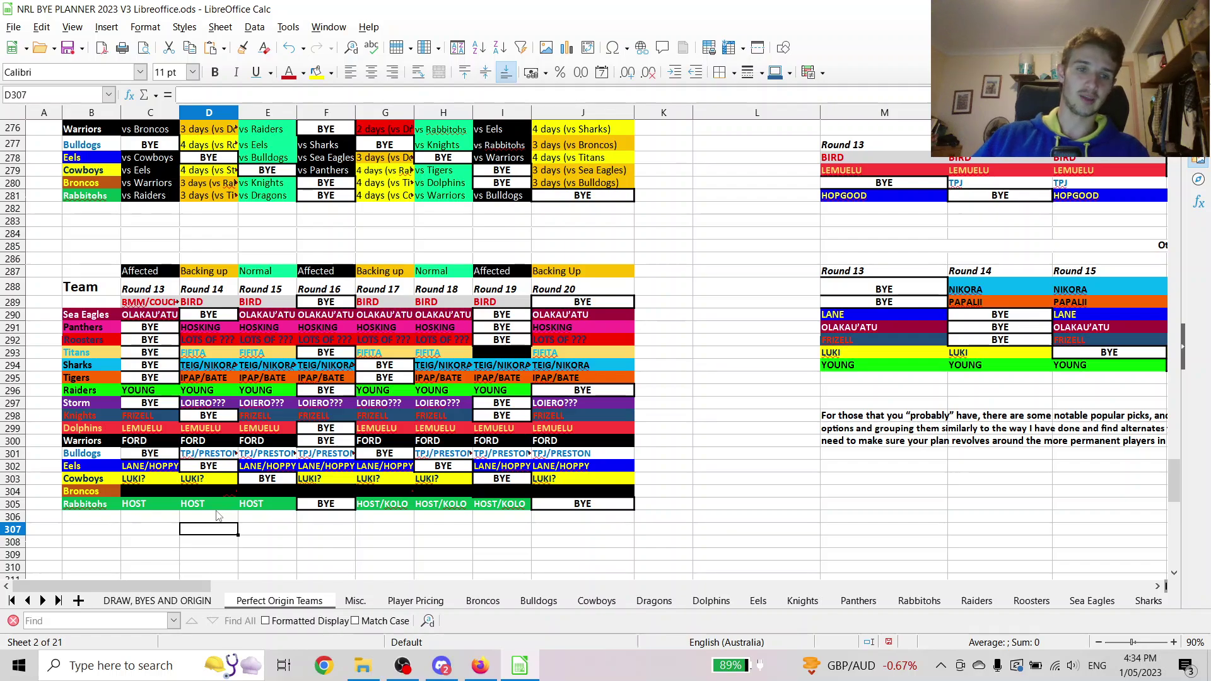
pyautogui.click(153, 328)
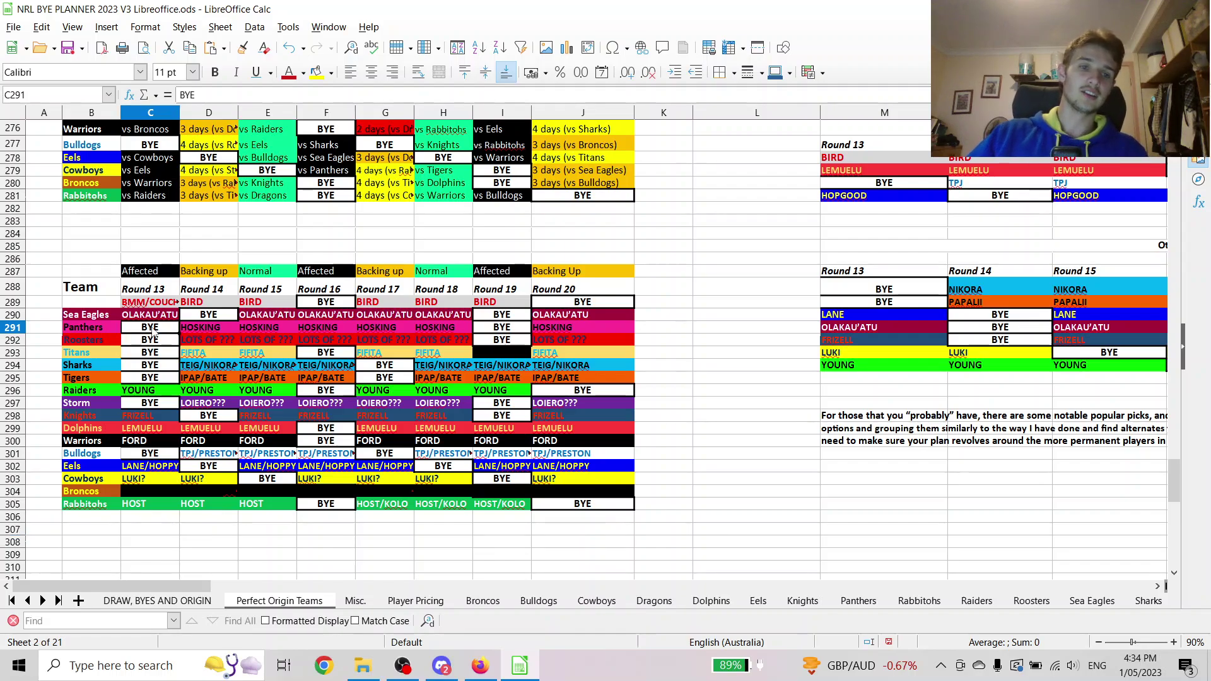
pyautogui.click(152, 380)
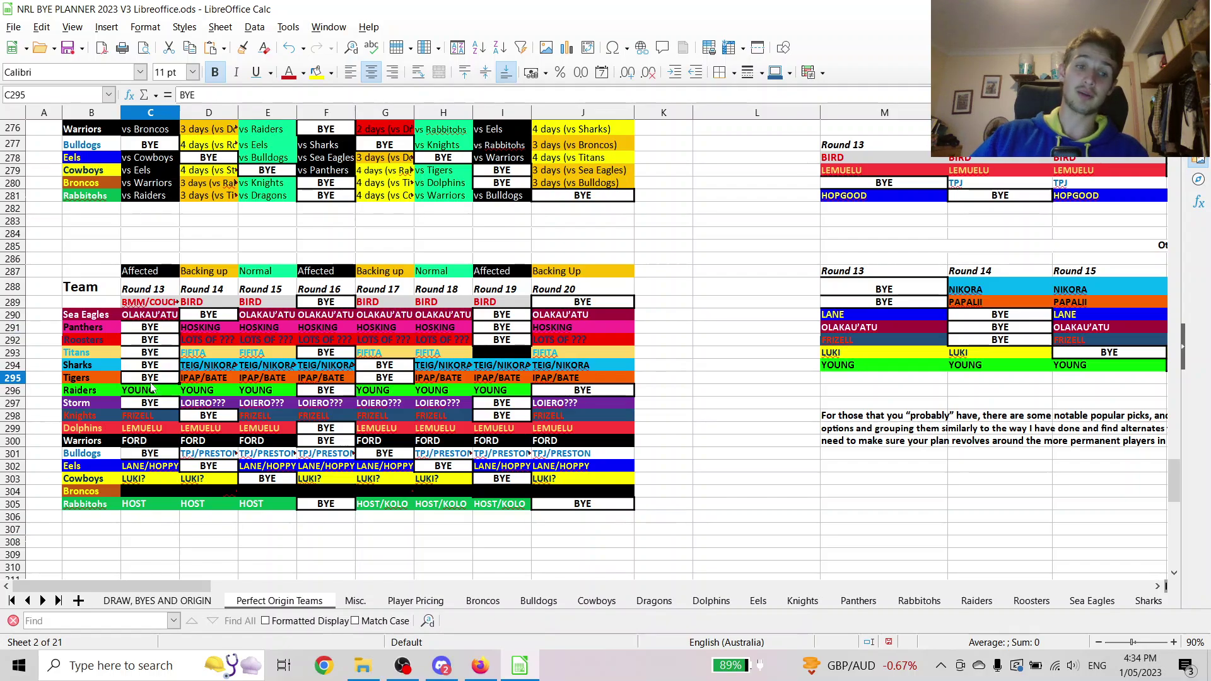
pyautogui.click(154, 455)
pyautogui.click(143, 329)
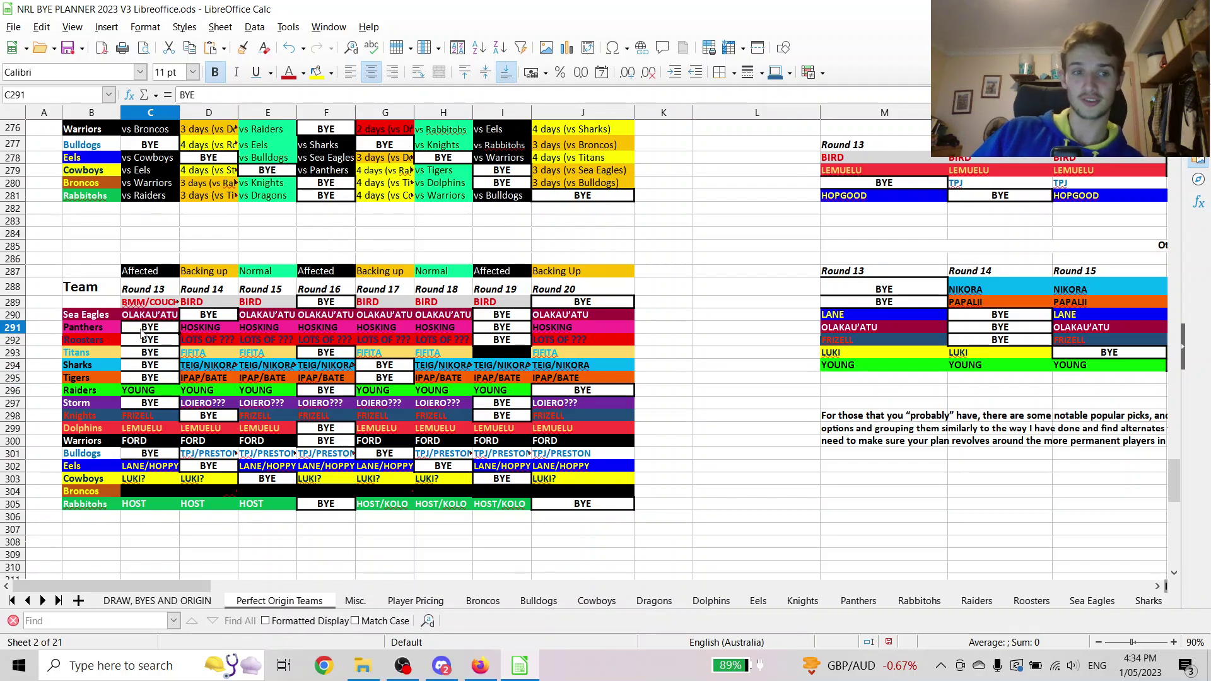
pyautogui.click(153, 379)
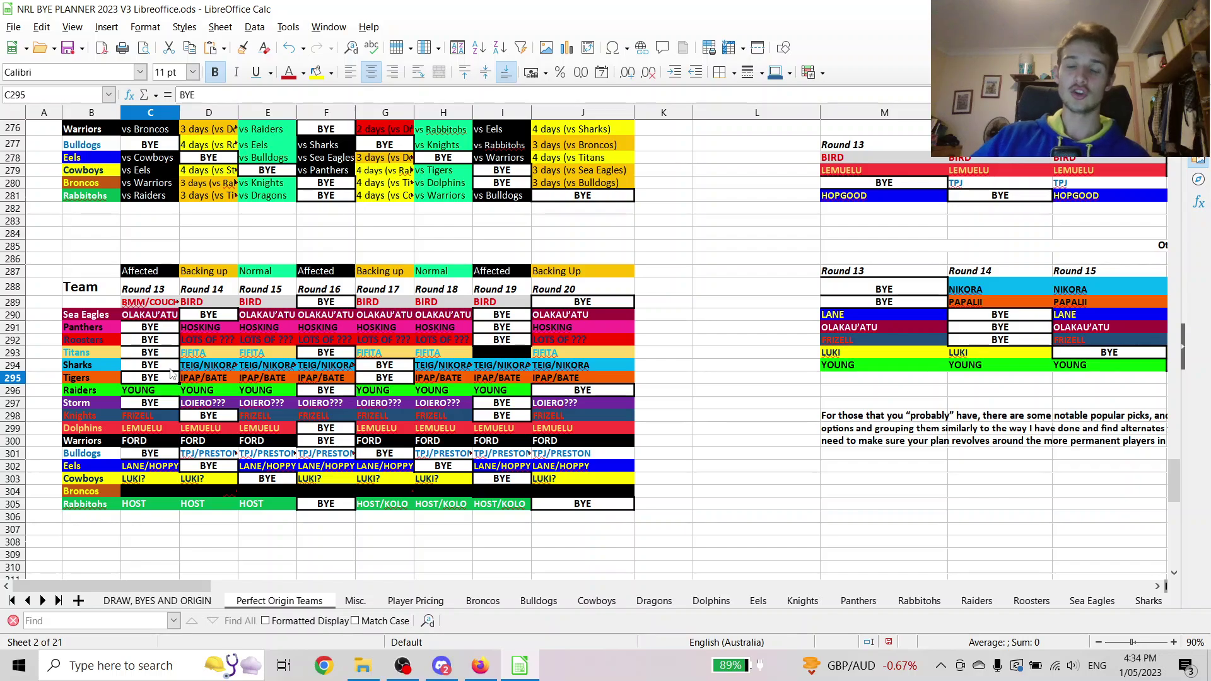
# - Compare the Round 14 backing-up turnarounds of the Raiders, Storm and Tigers in the upper EDGES draw table
pyautogui.scroll(3, 56, 579)
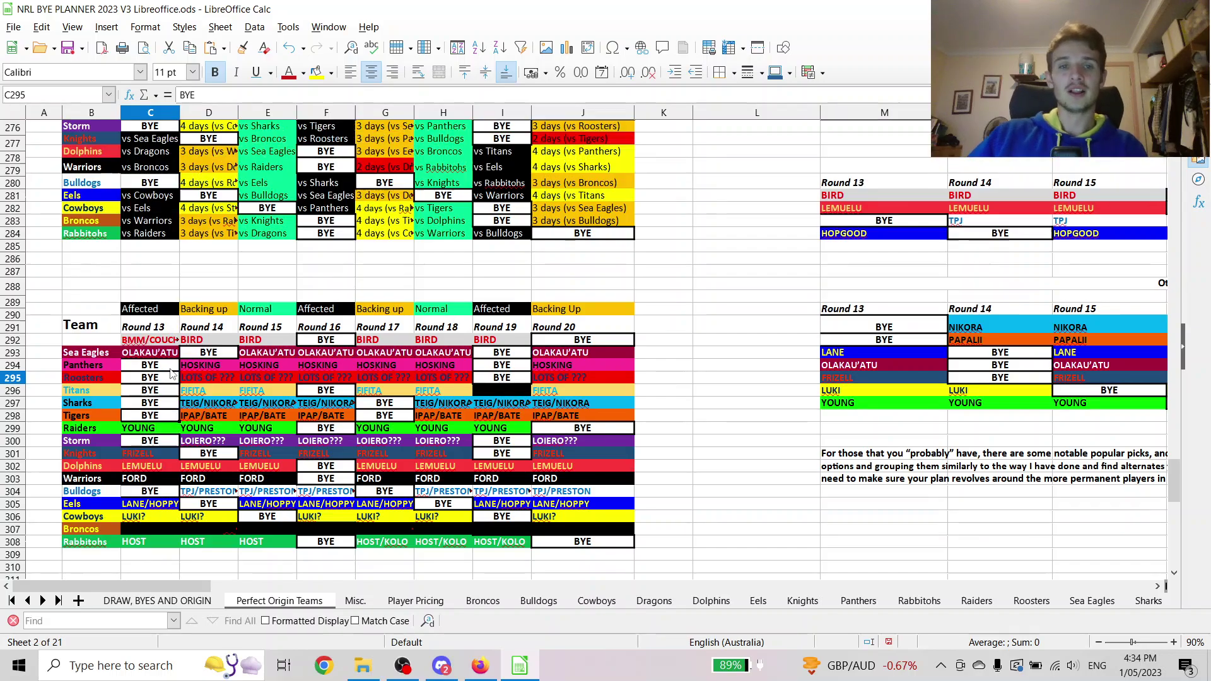
pyautogui.scroll(3, 56, 578)
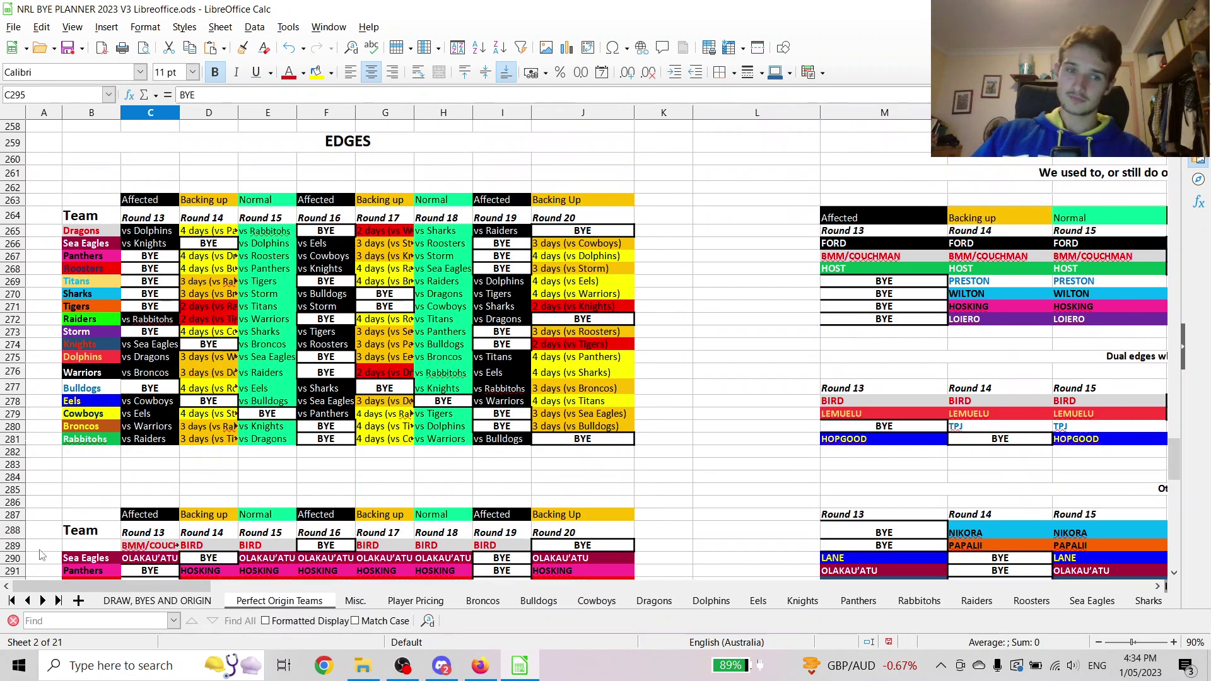
pyautogui.click(205, 318)
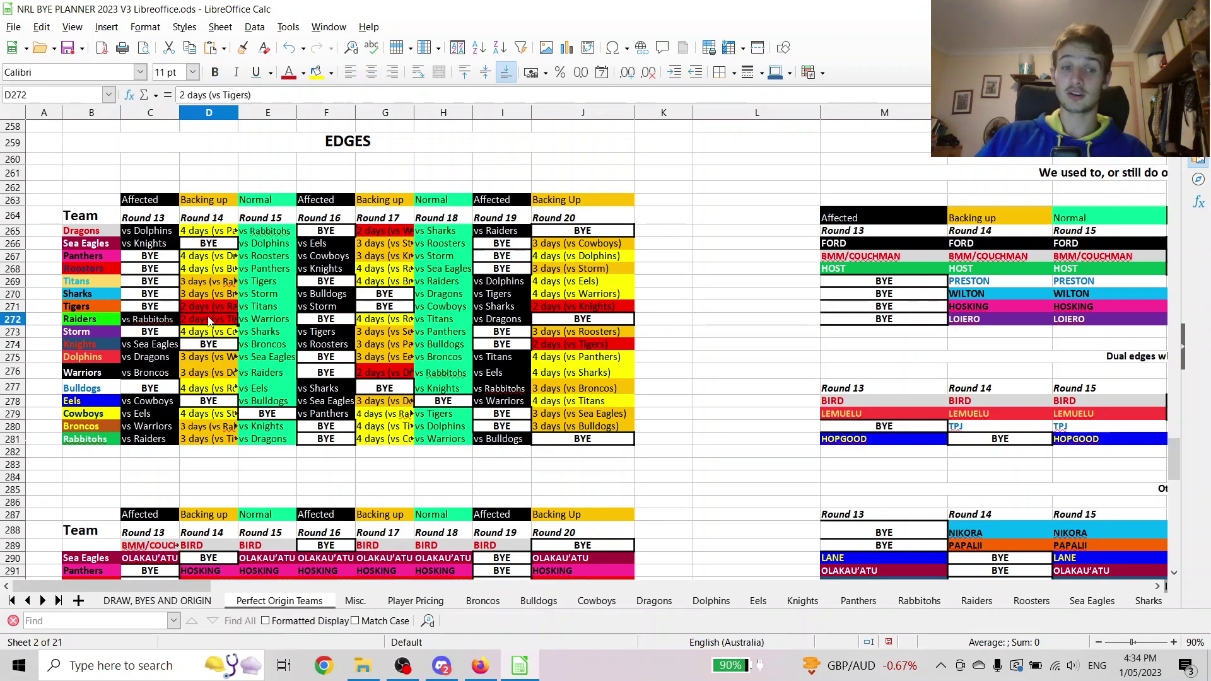
pyautogui.click(196, 335)
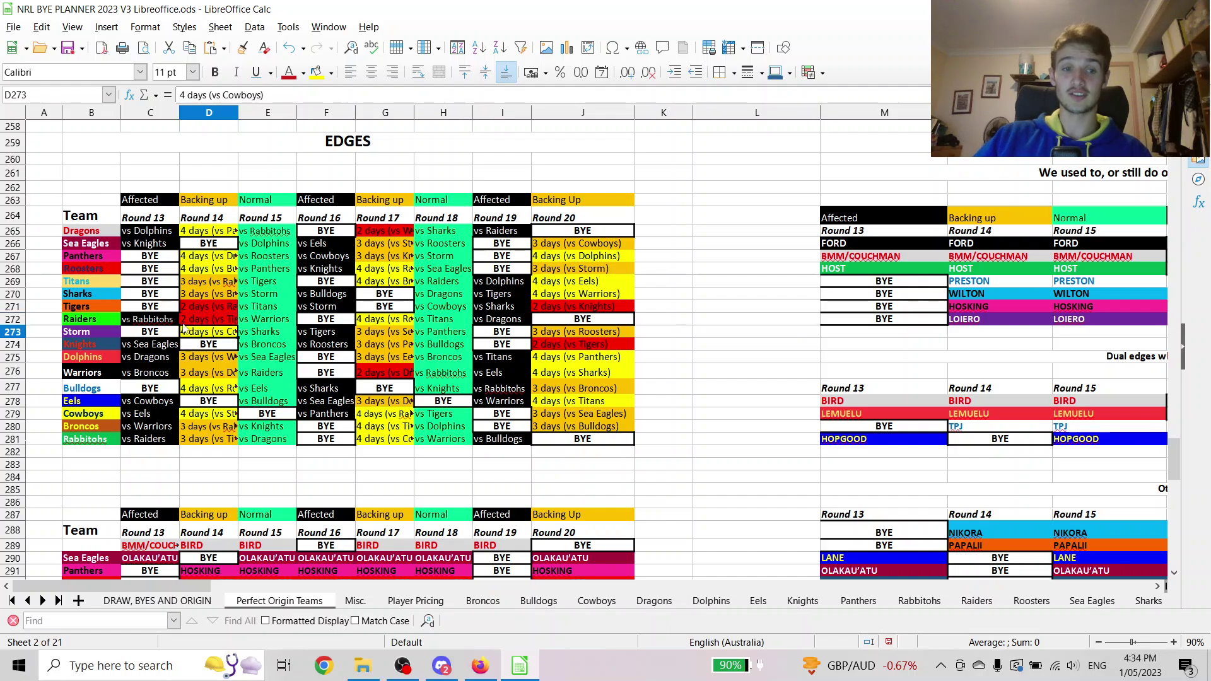
pyautogui.click(202, 308)
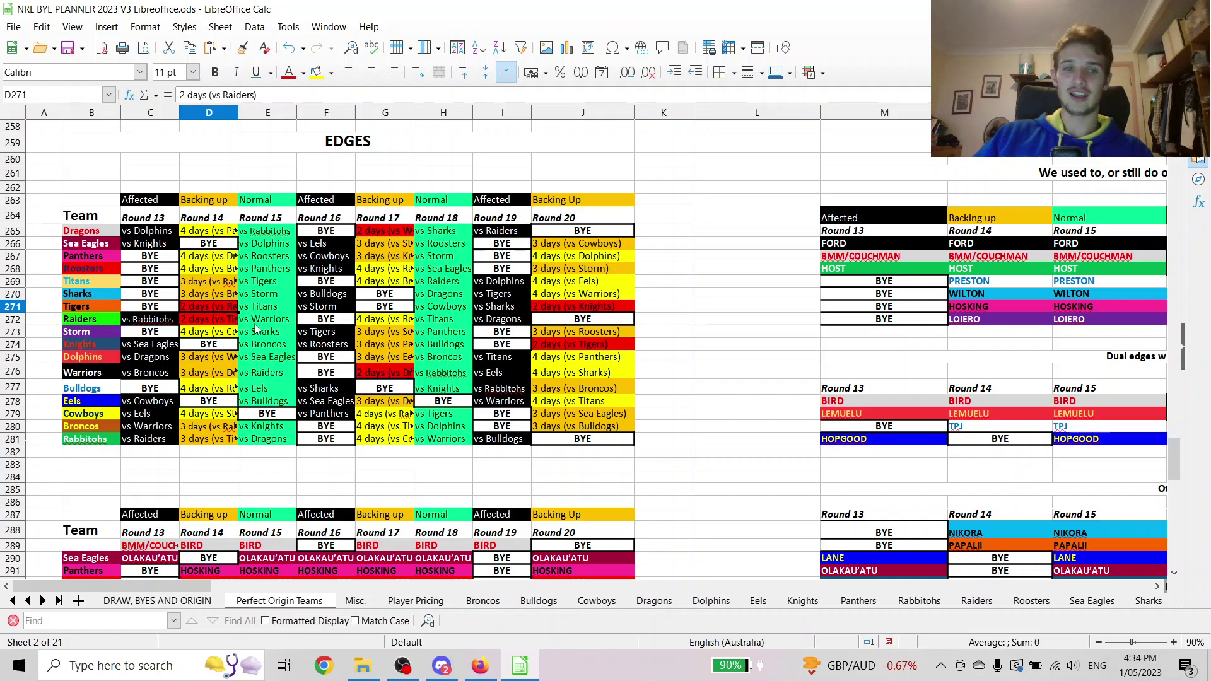
pyautogui.scroll(-1, 231, 297)
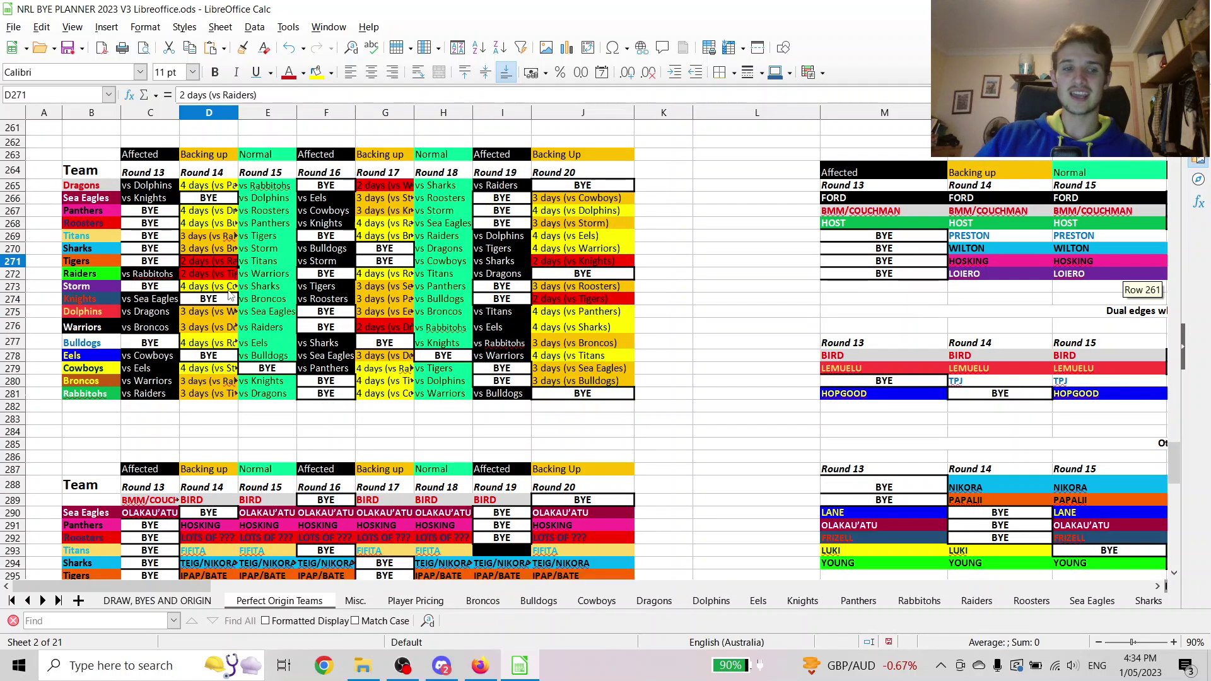
pyautogui.scroll(2, 197, 364)
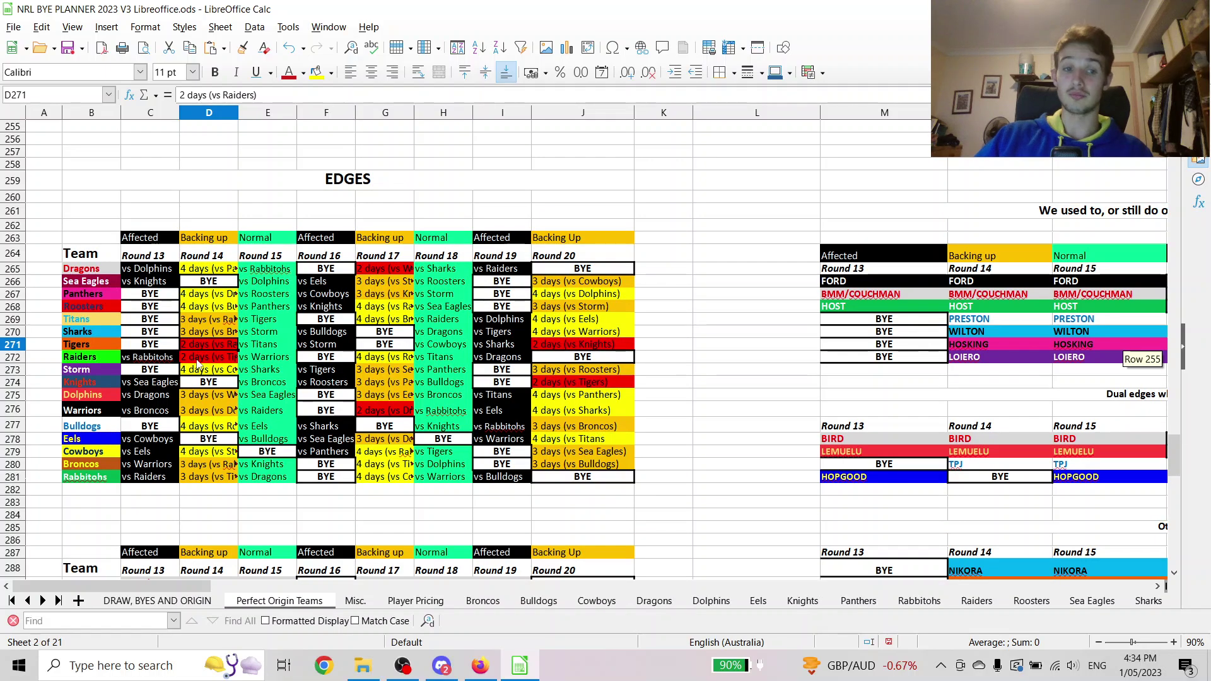
pyautogui.click(198, 360)
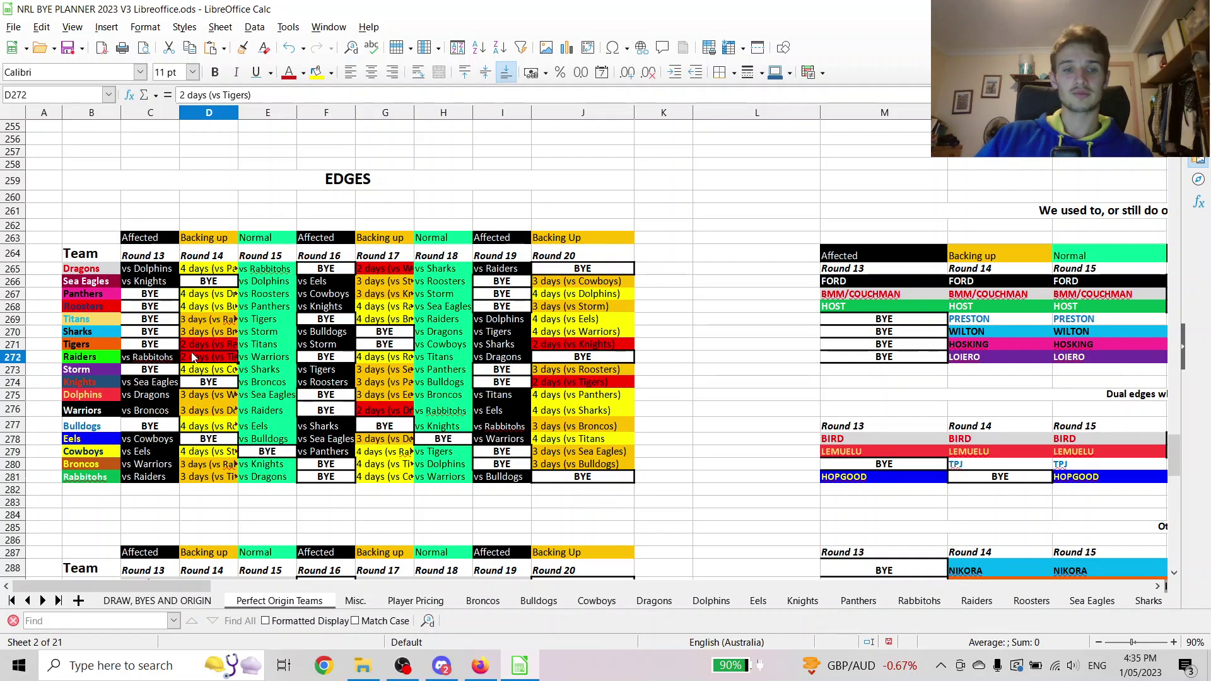
pyautogui.click(220, 372)
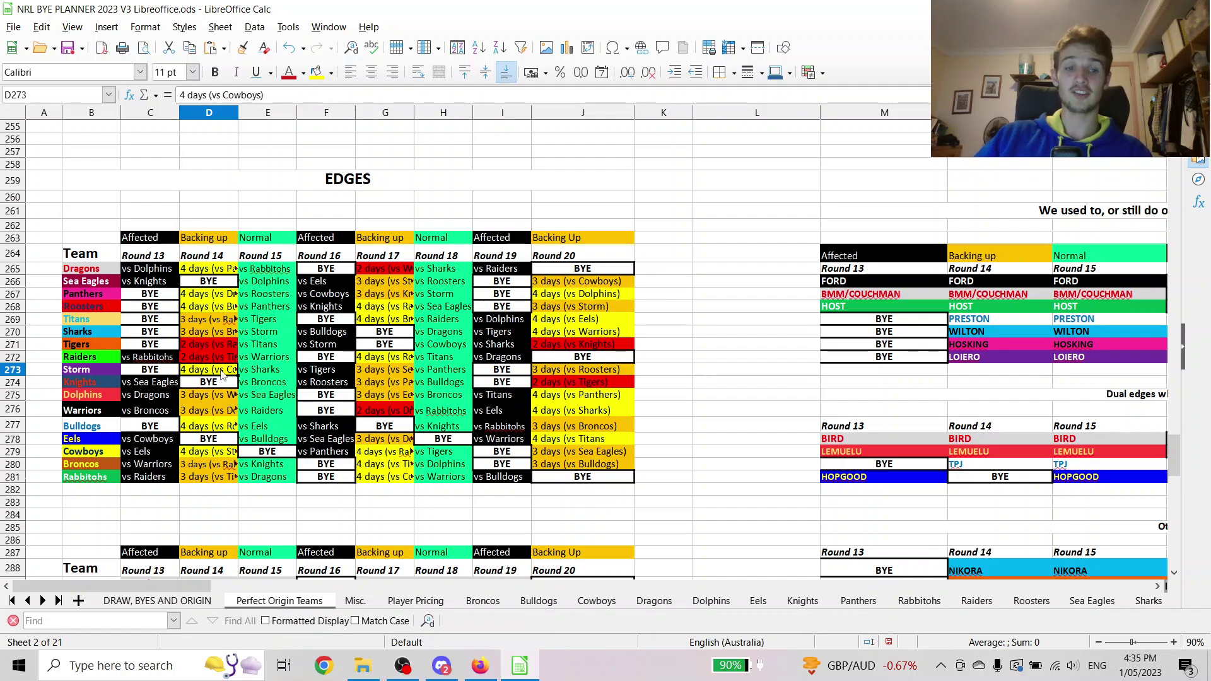
# - Highlight the entire lower EDGES player table from its headings to the Rabbitohs row, then select the Storm's Round 18 entry
pyautogui.scroll(-5, 220, 377)
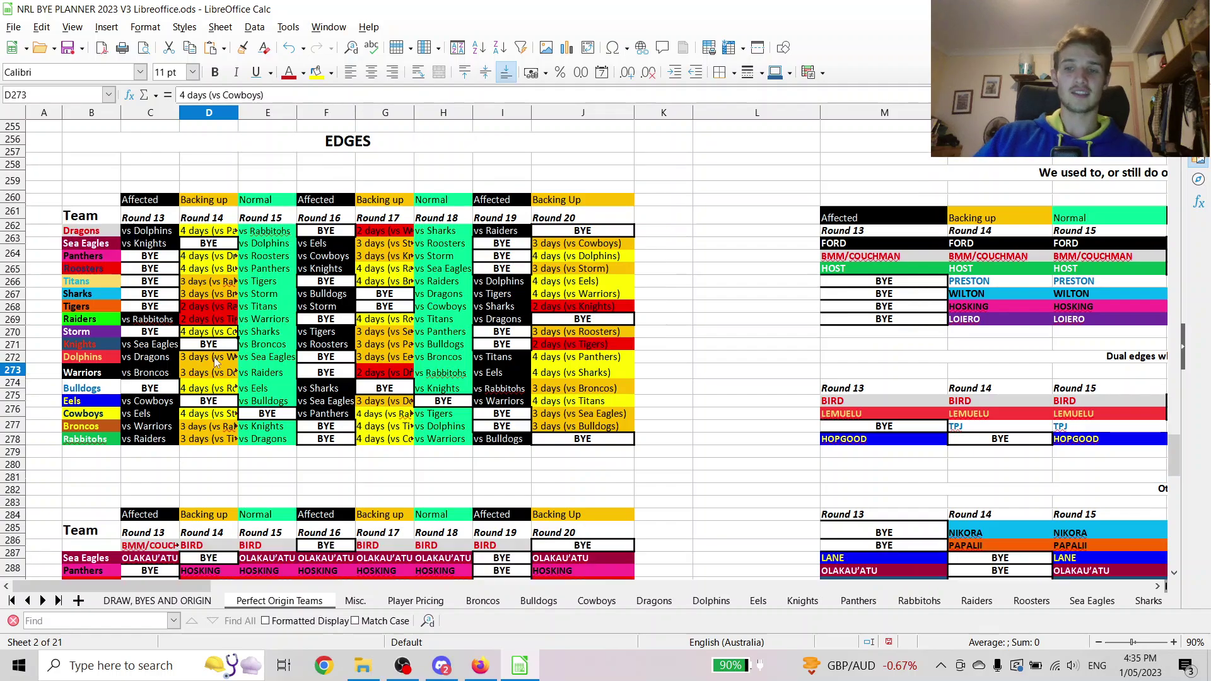
pyautogui.scroll(-1, 214, 362)
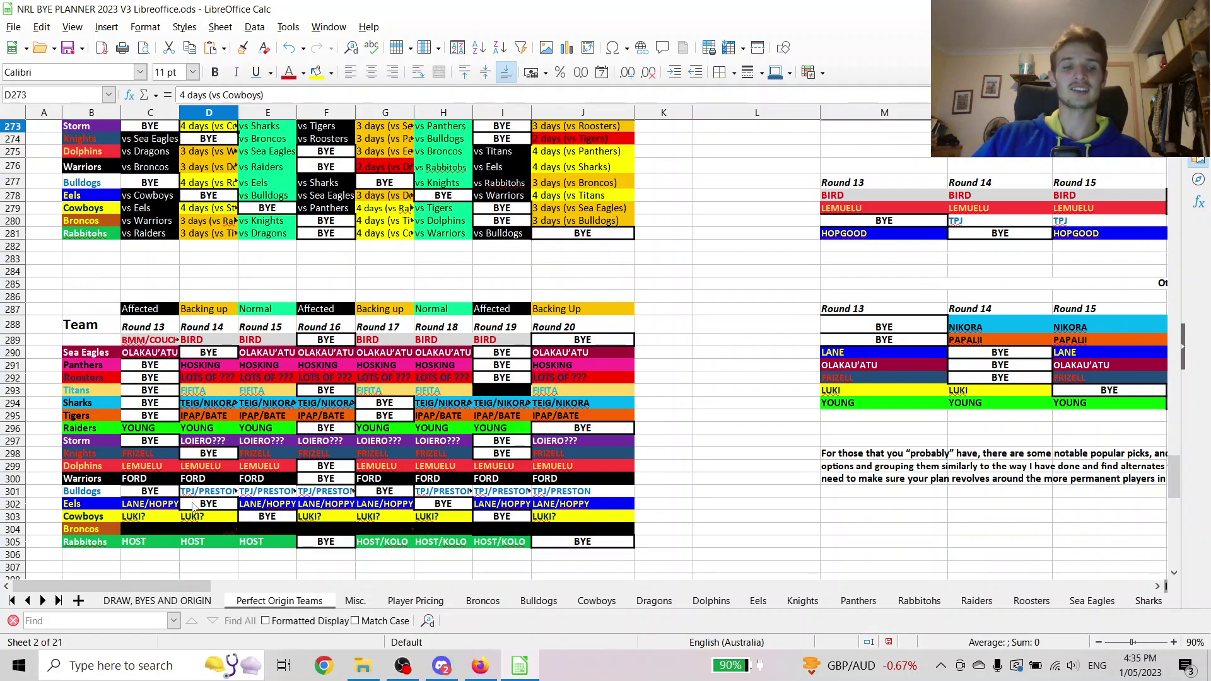
pyautogui.click(250, 386)
pyautogui.hotkey('ctrl', 'shift', 'Right')
pyautogui.hotkey('ctrl', 'shift', 'Down')
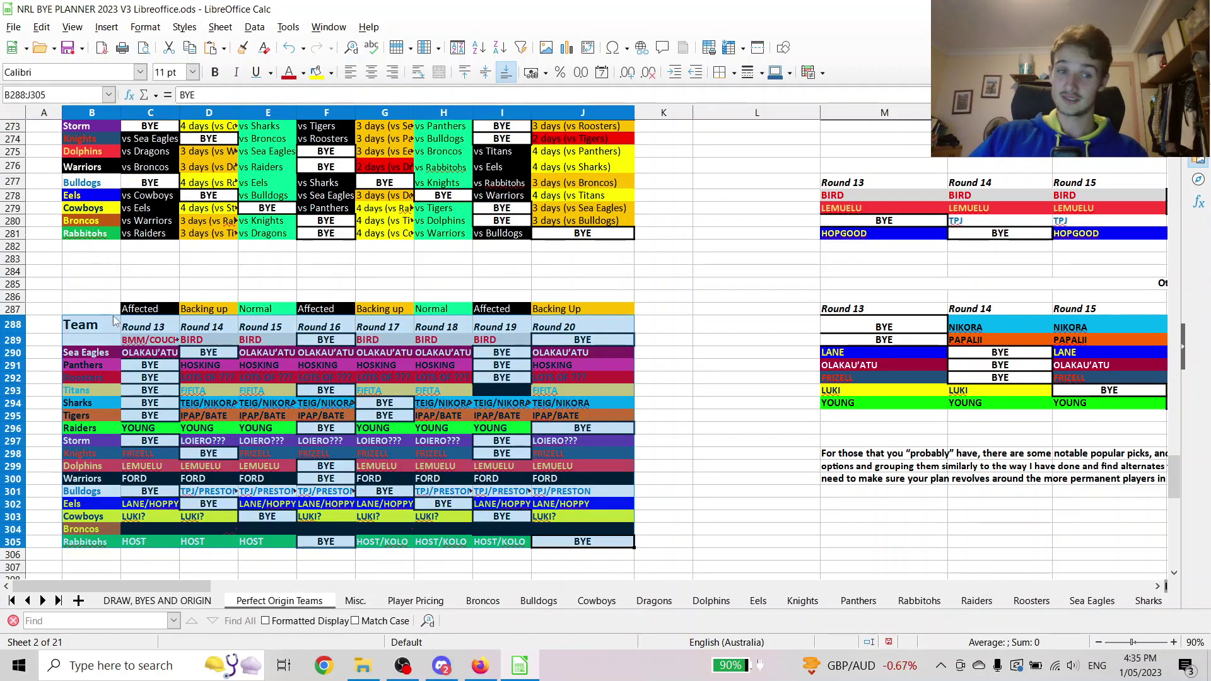
pyautogui.keyDown('shift'); pyautogui.click(92, 308); pyautogui.keyUp('shift')
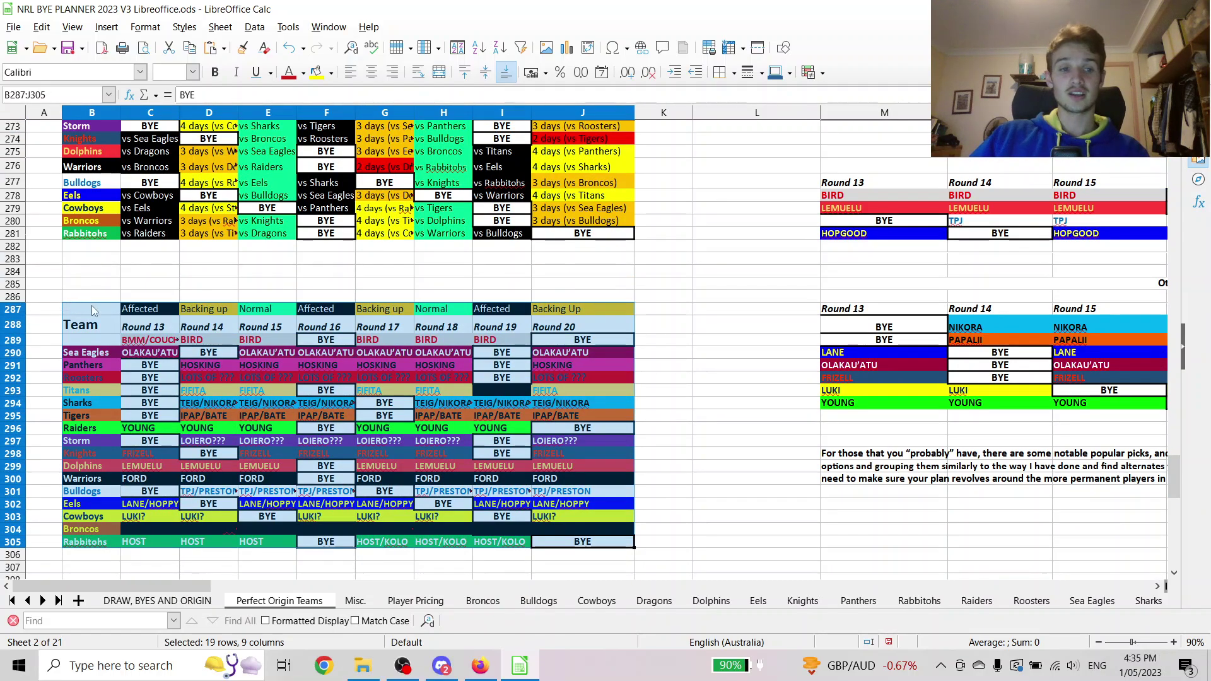
pyautogui.moveTo(95, 284); pyautogui.dragTo(622, 550)
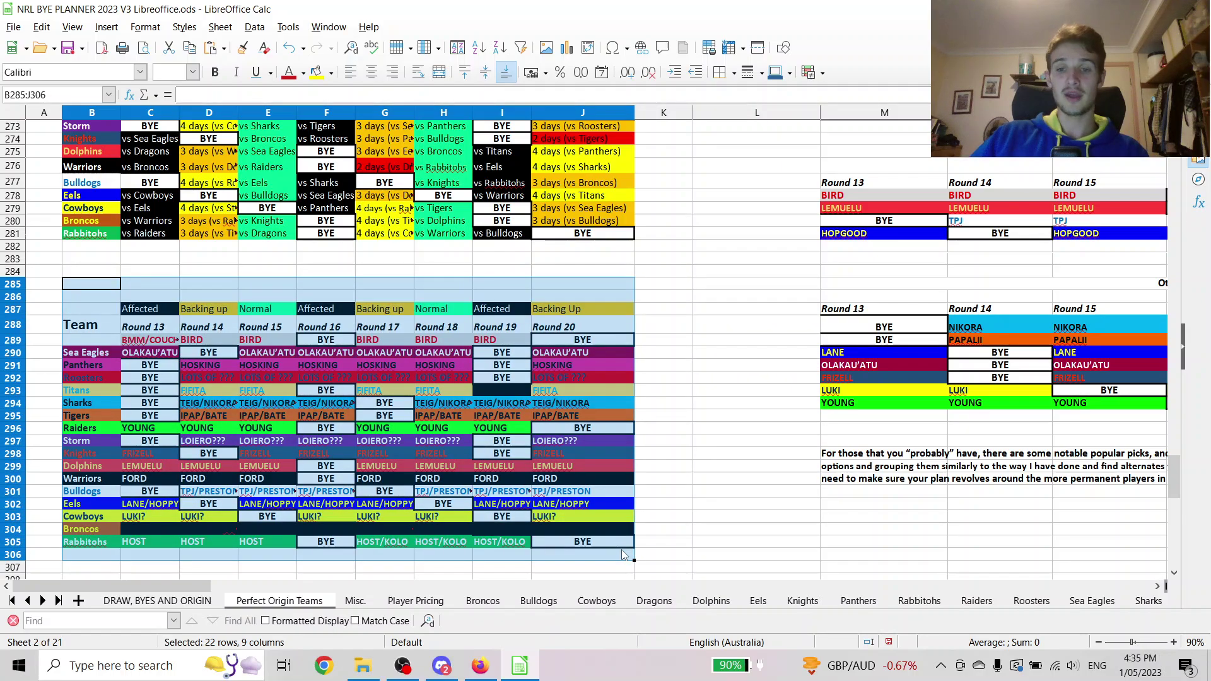
pyautogui.click(464, 444)
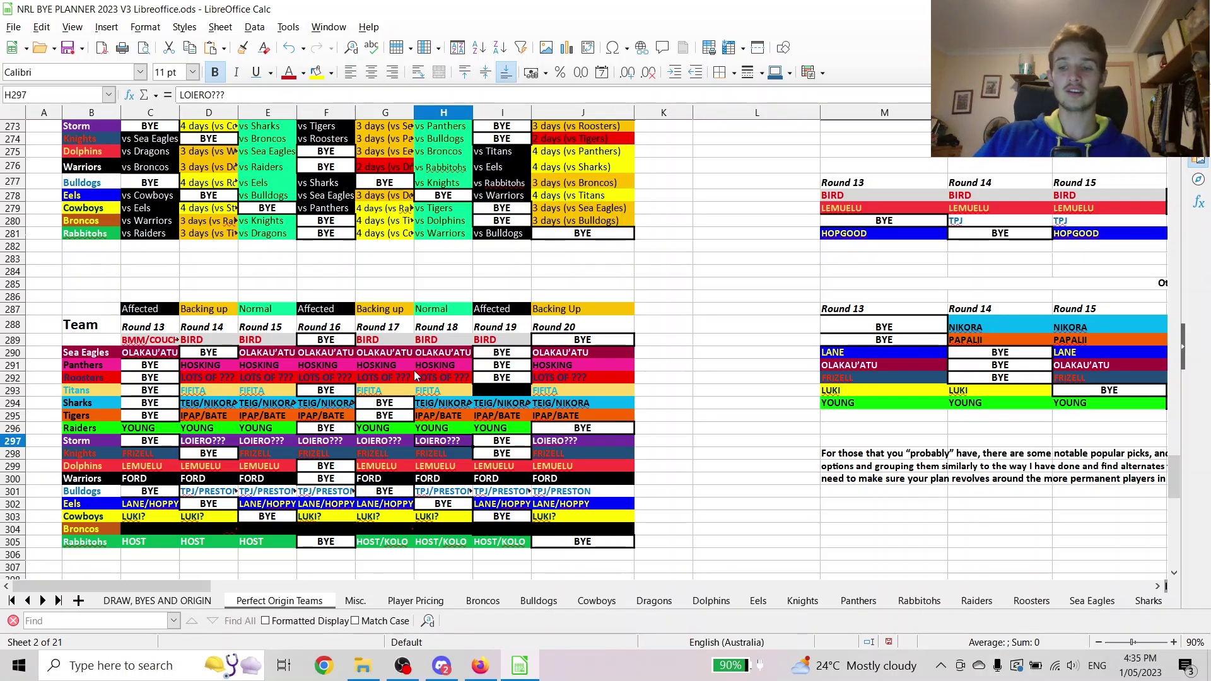
# - Look over the summary notes under Example #5, then return to the EDGES draw table and select its Round 13 Affected label
pyautogui.moveTo(189, 586); pyautogui.dragTo(643, 324)
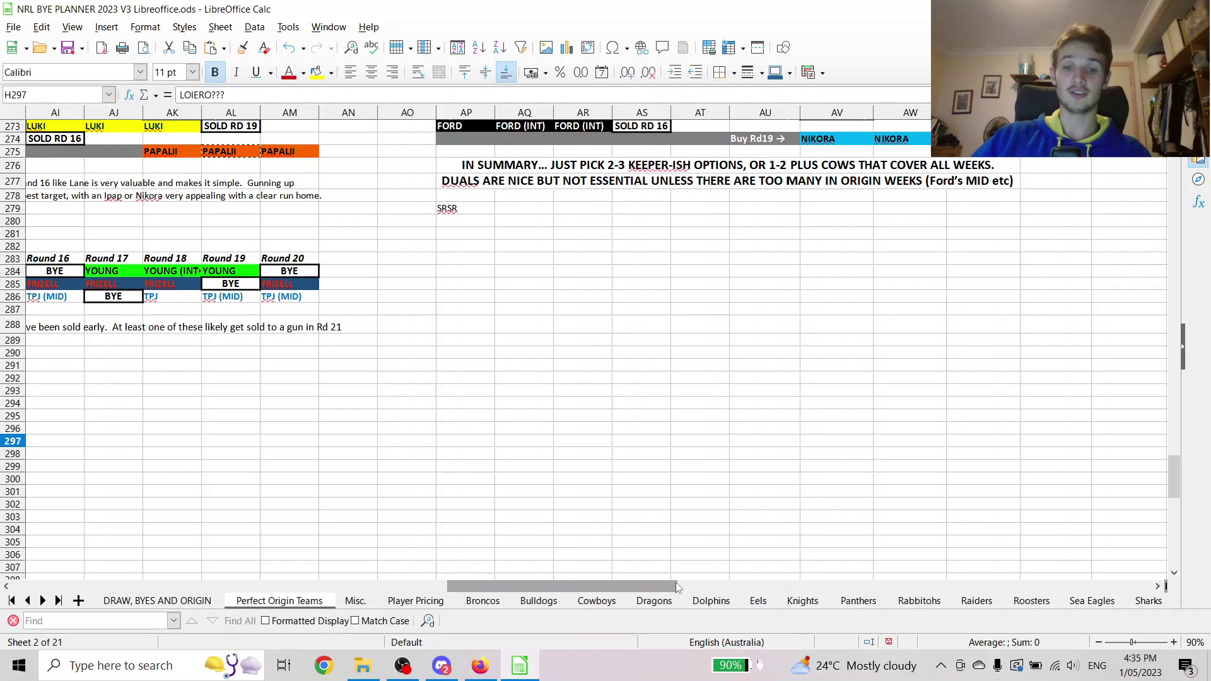
pyautogui.moveTo(675, 584); pyautogui.dragTo(250, 570)
pyautogui.scroll(5, 285, 529)
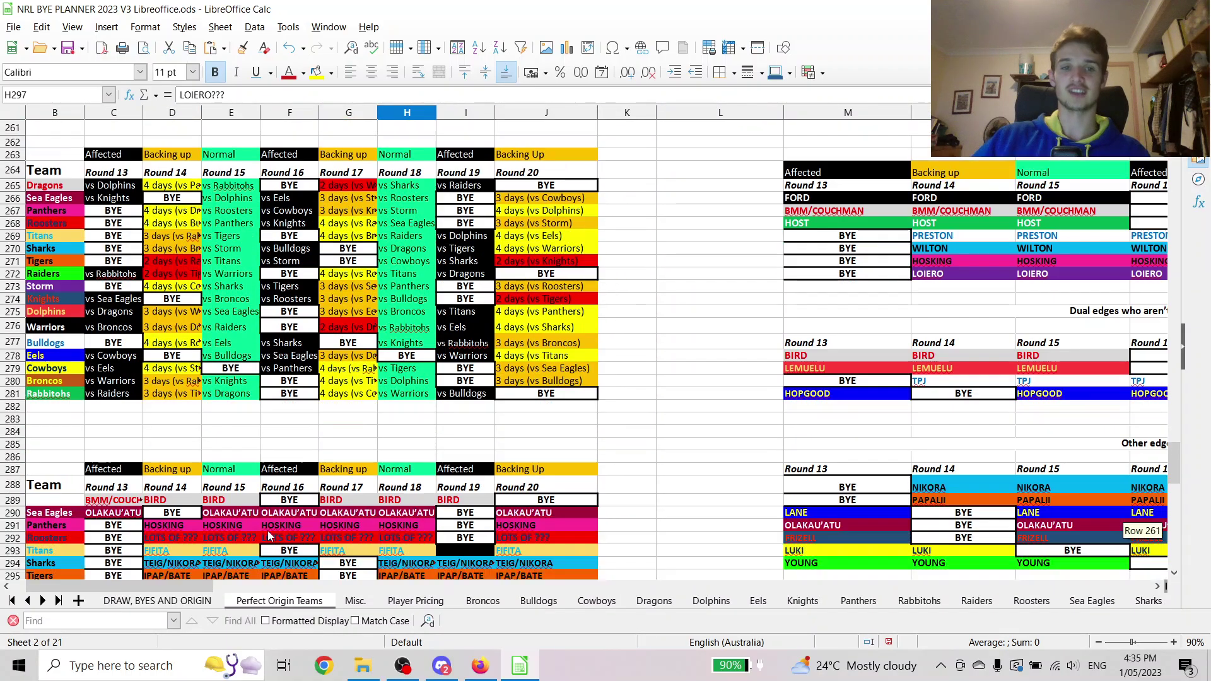
pyautogui.click(285, 530)
pyautogui.click(298, 503)
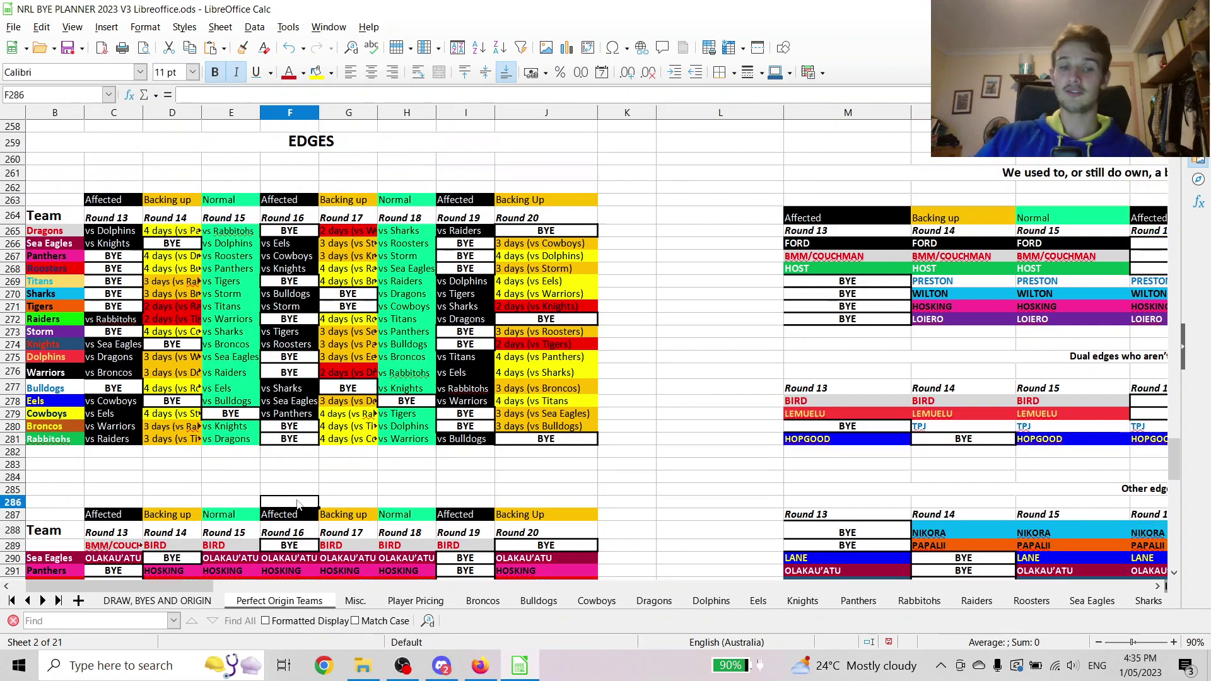
pyautogui.click(162, 505)
pyautogui.click(122, 505)
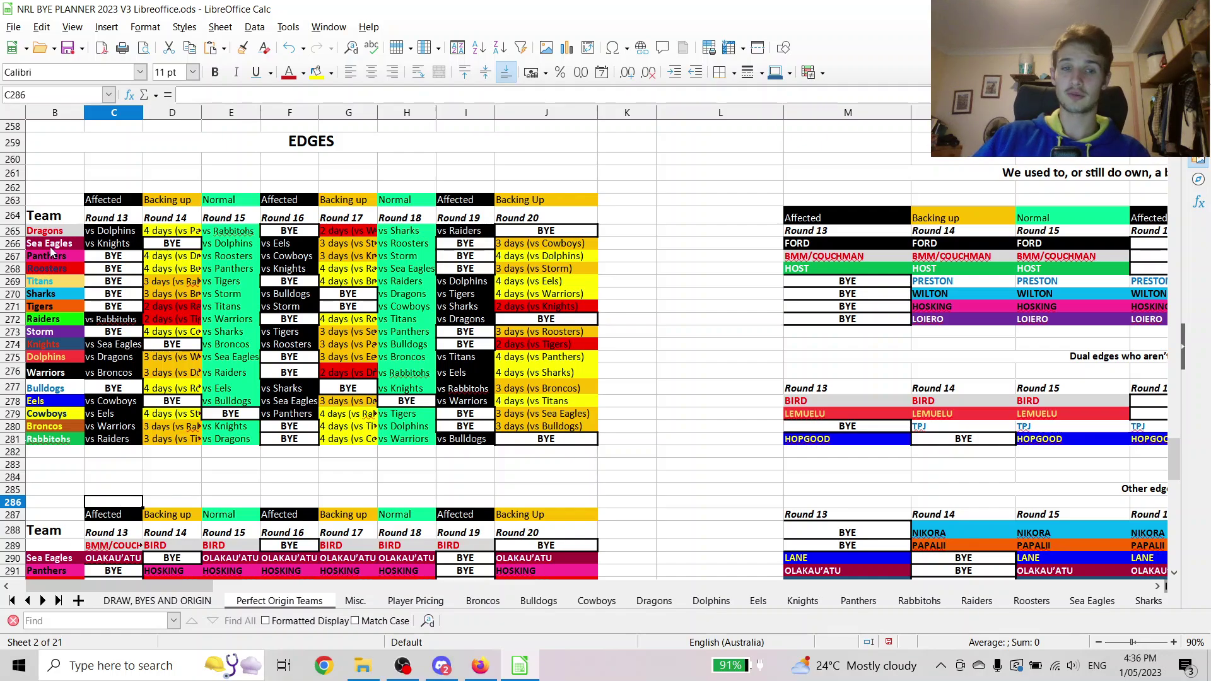
pyautogui.click(117, 203)
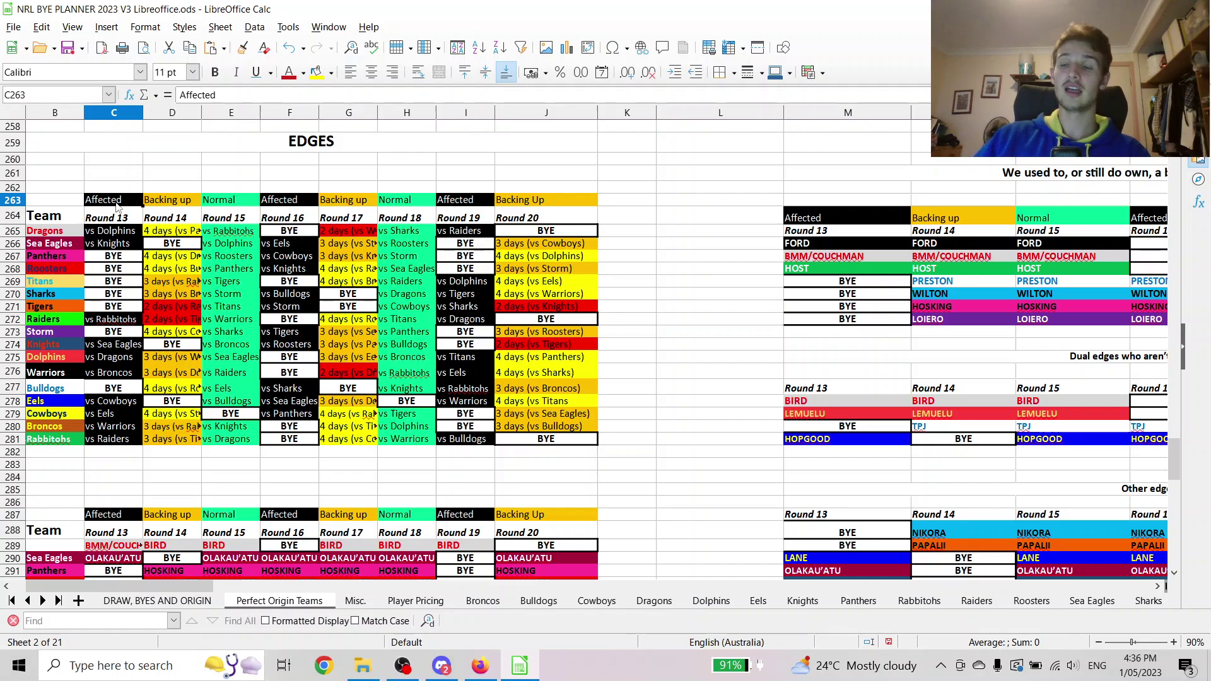